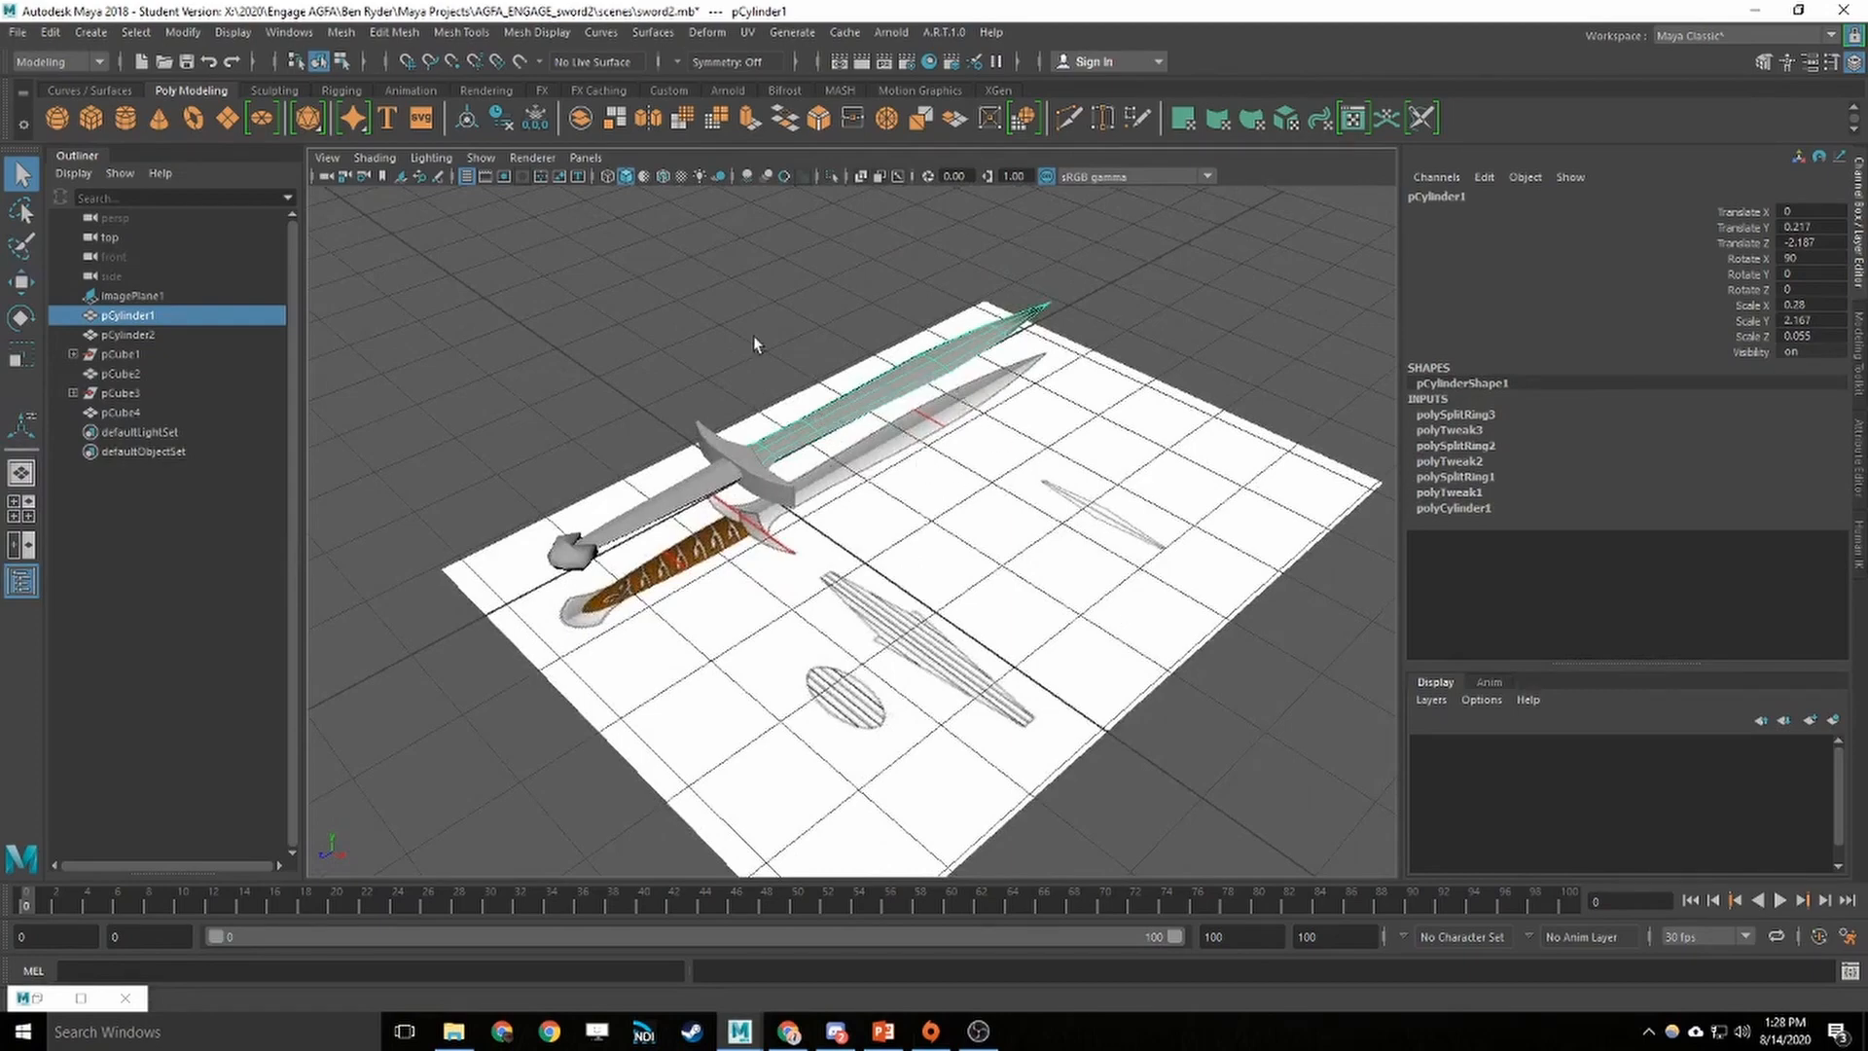
# Examine the sword blade close up from several angles above the reference image
pyautogui.scroll(6, 958, 506)
pyautogui.press('w')
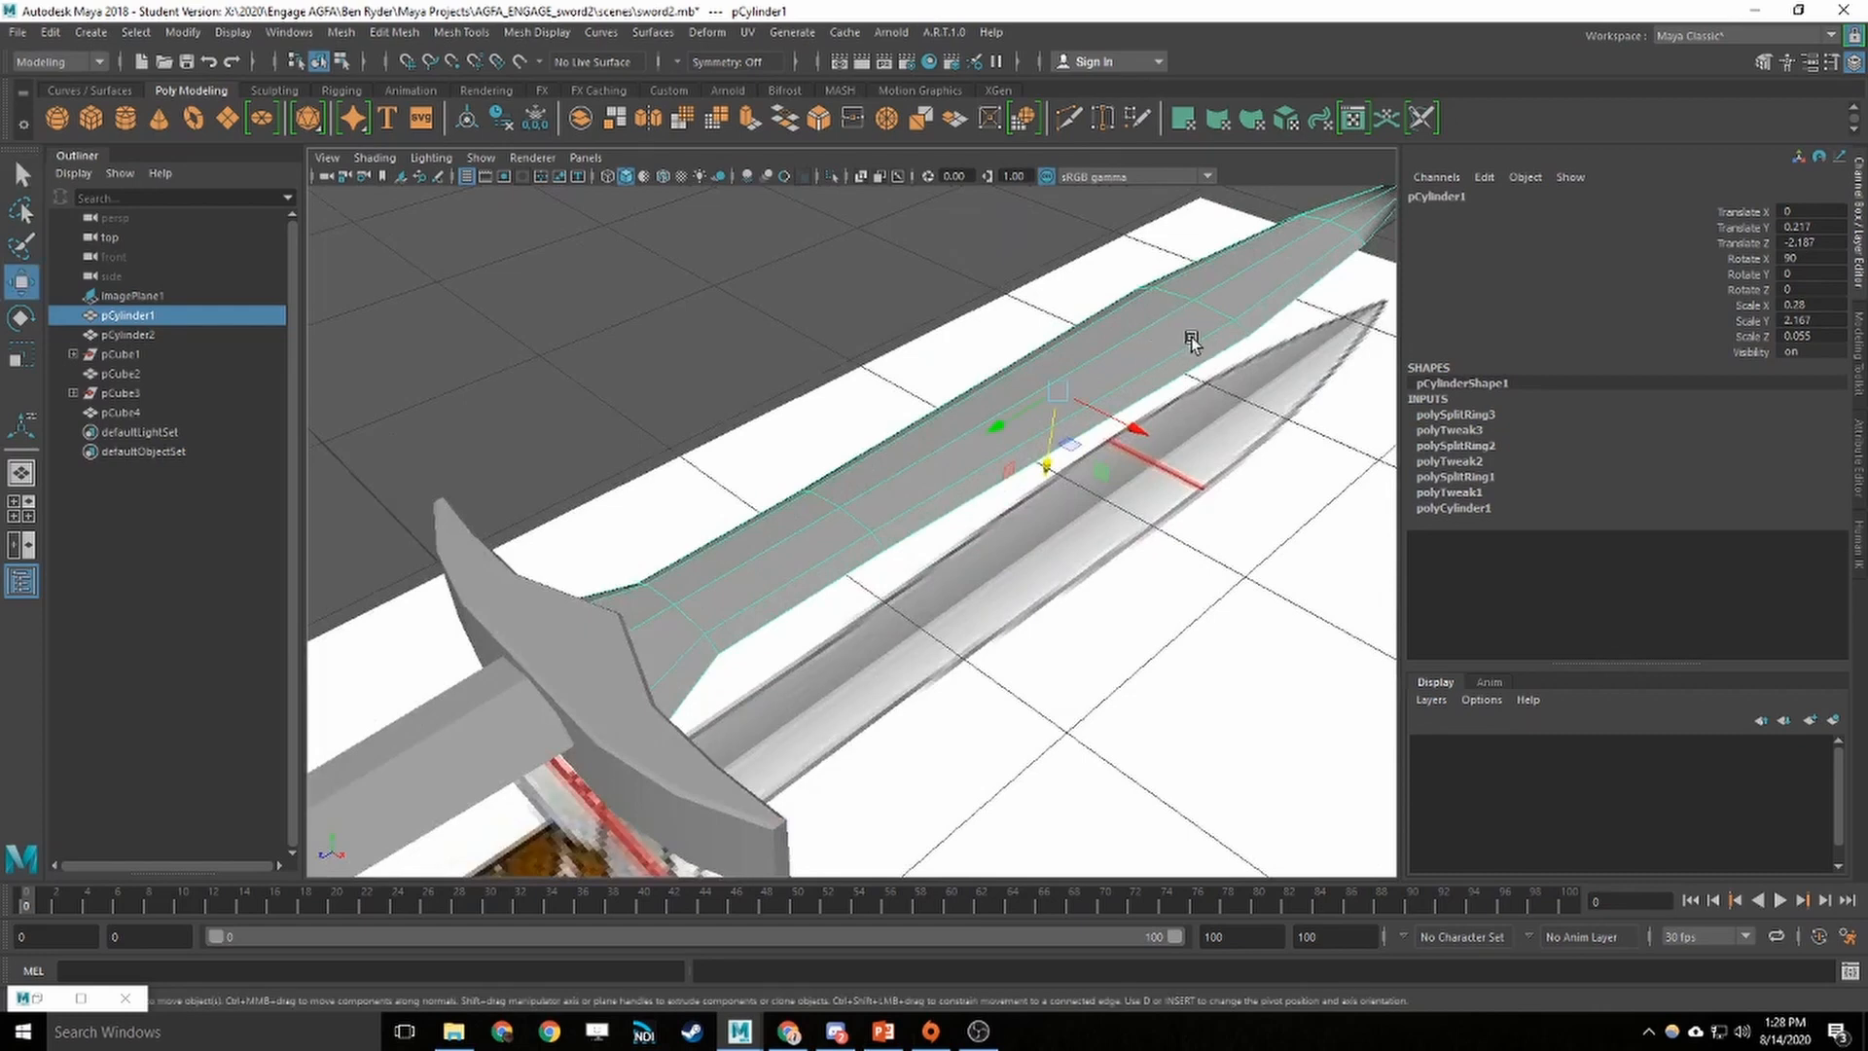
pyautogui.keyDown('alt'); pyautogui.moveTo(1199, 407); pyautogui.dragTo(1149, 428, button='middle'); pyautogui.keyUp('alt')
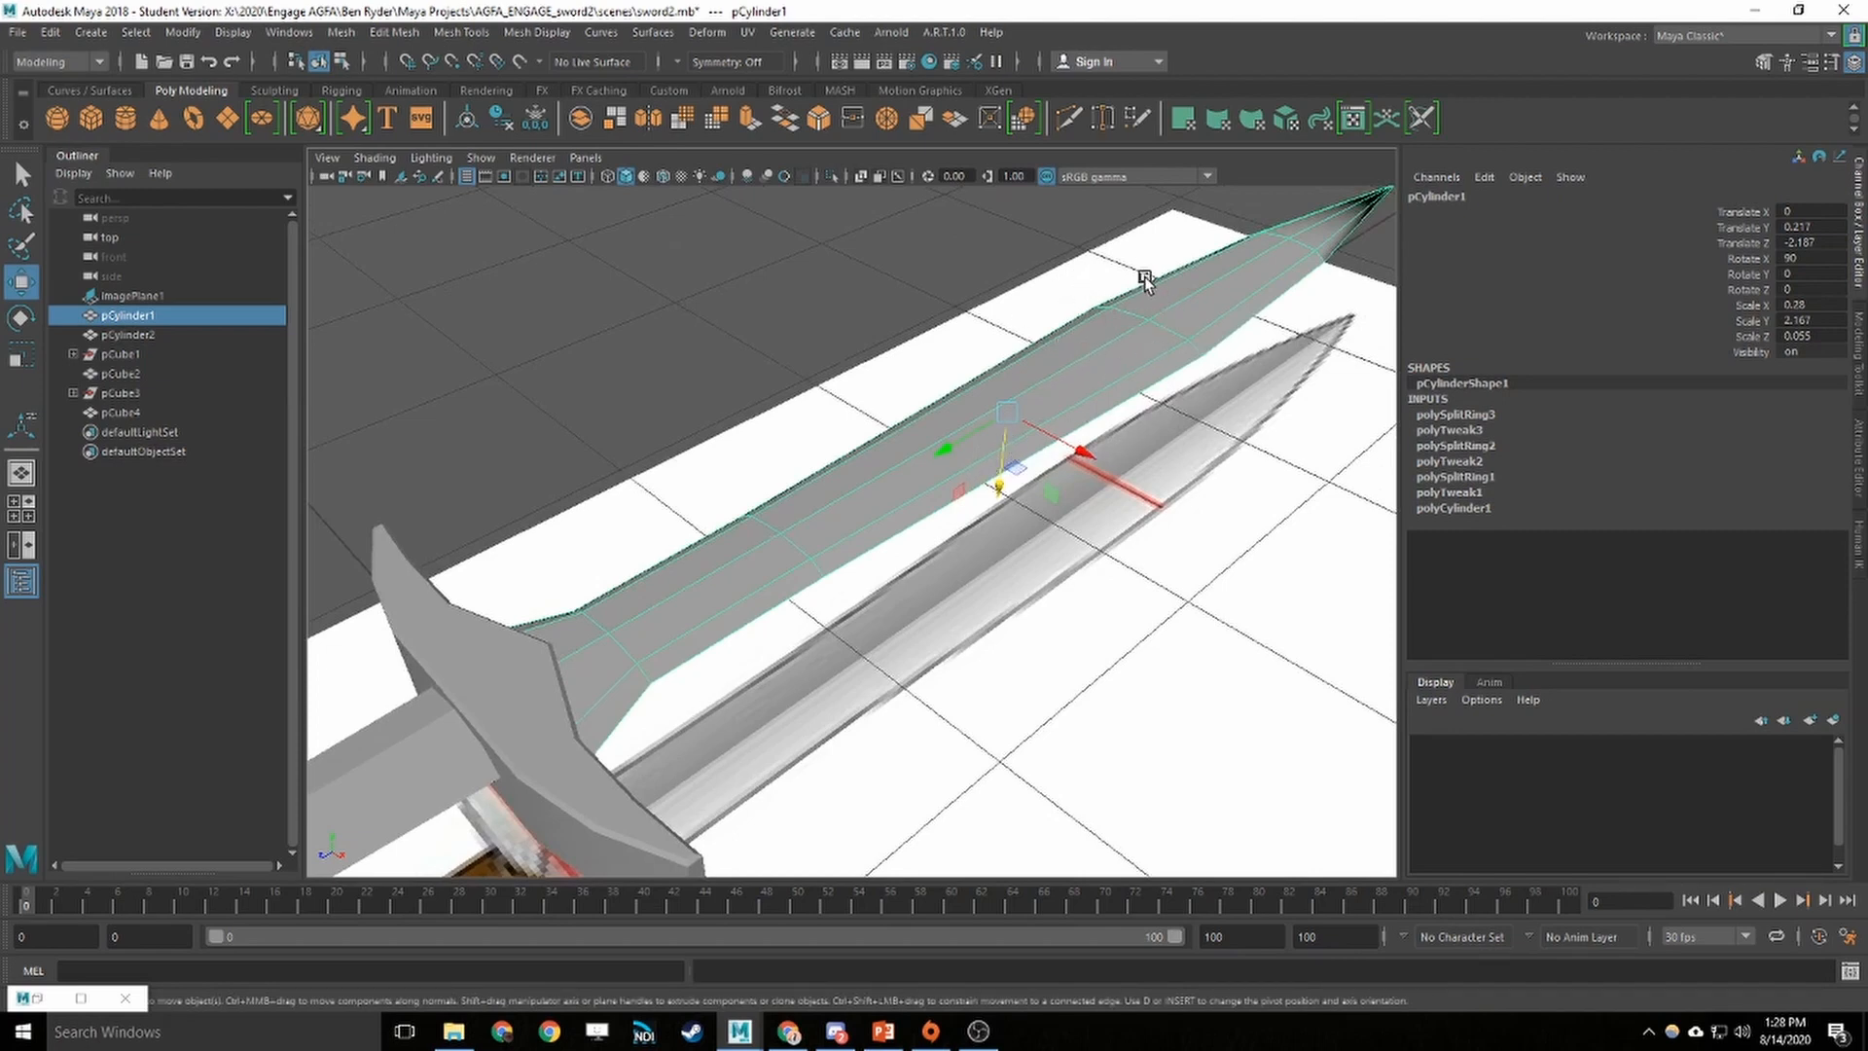
pyautogui.keyDown('alt'); pyautogui.moveTo(1135, 350); pyautogui.dragTo(1103, 412); pyautogui.keyUp('alt')
pyautogui.click(827, 270)
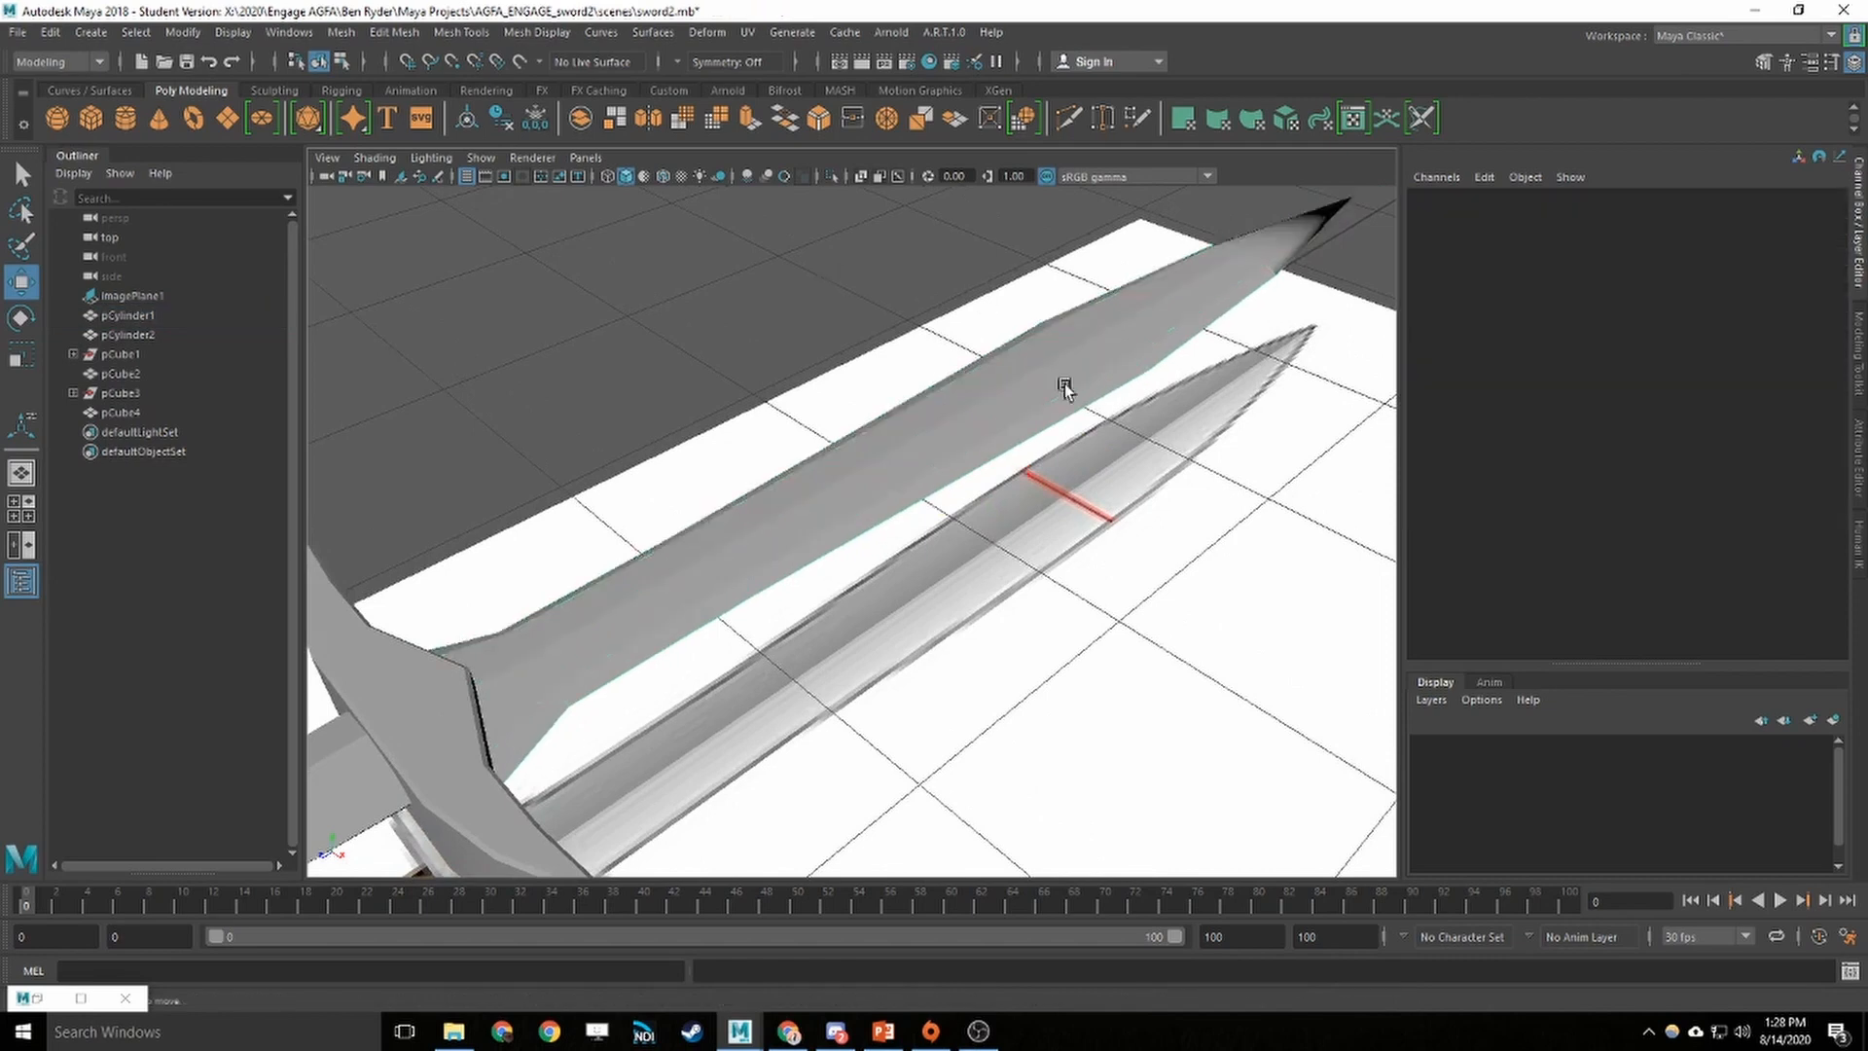
pyautogui.keyDown('alt'); pyautogui.moveTo(1185, 457); pyautogui.dragTo(1169, 467); pyautogui.keyUp('alt')
pyautogui.click(1082, 427)
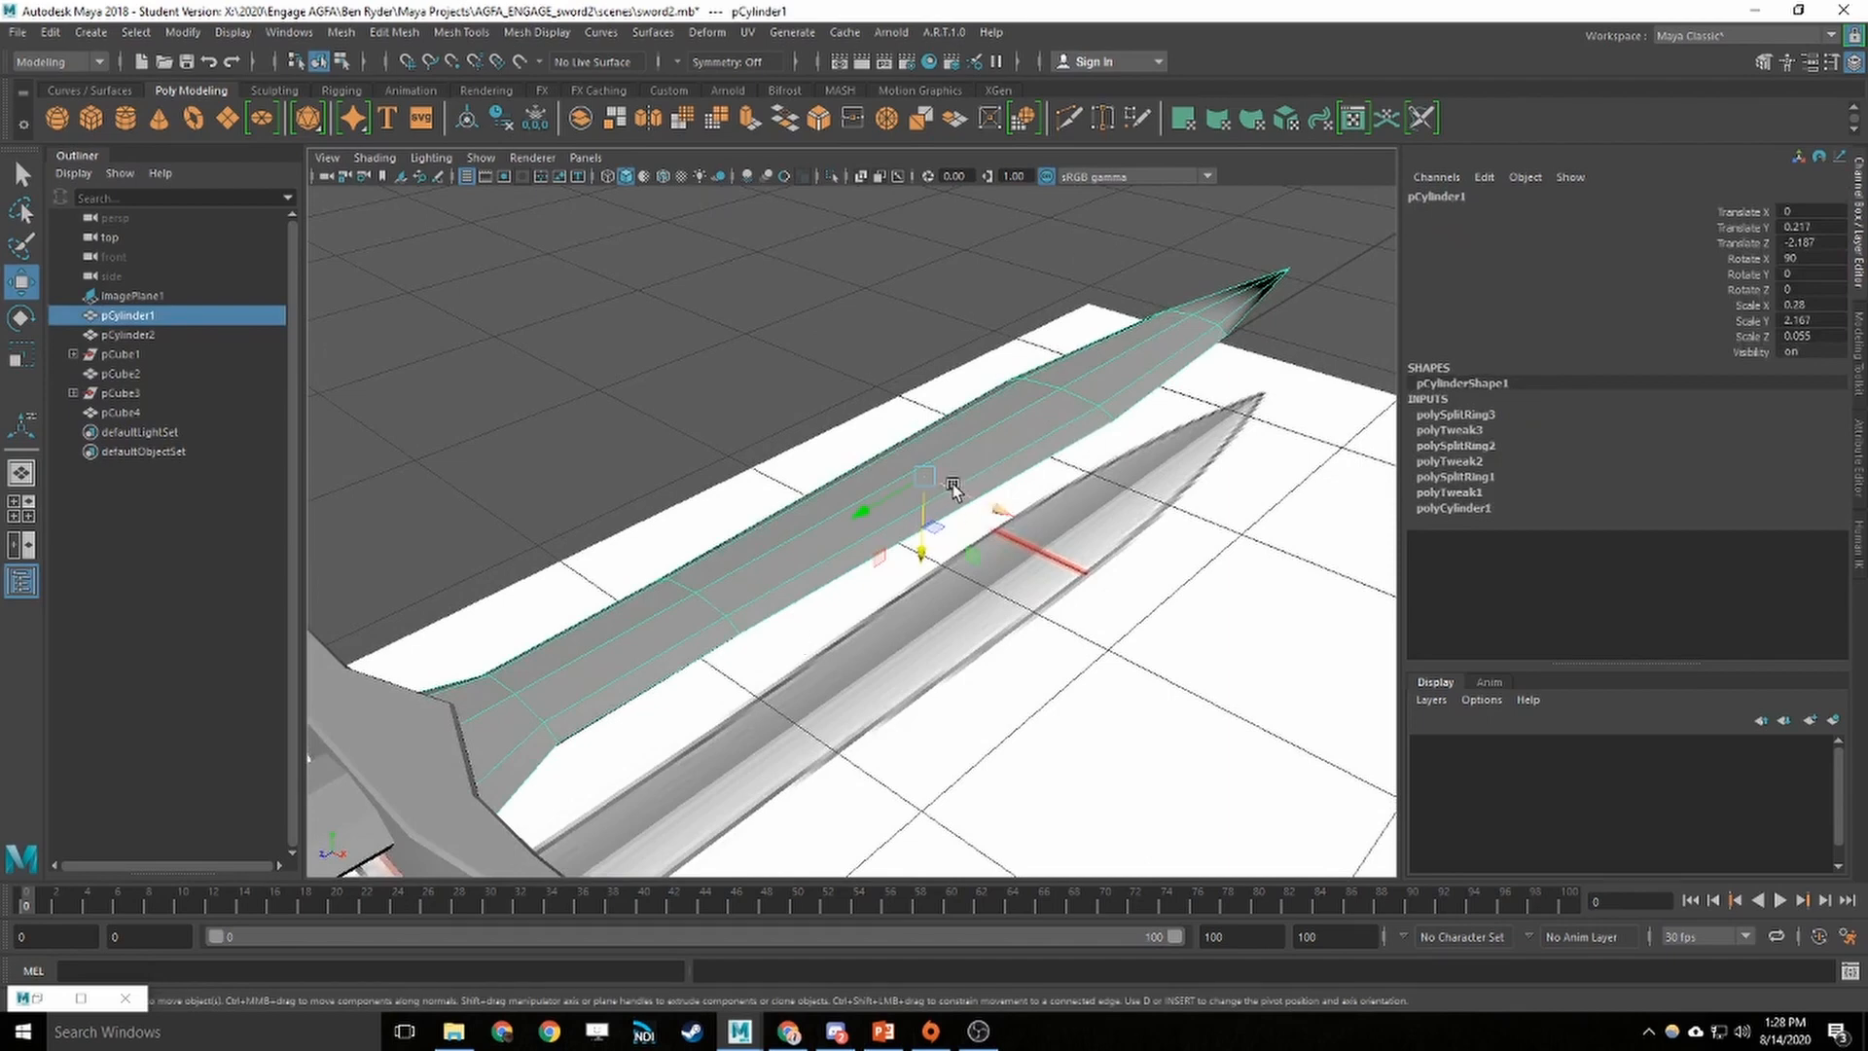
pyautogui.scroll(5, 1046, 480)
pyautogui.keyDown('alt'); pyautogui.moveTo(913, 529); pyautogui.dragTo(1143, 523, button='middle'); pyautogui.keyUp('alt')
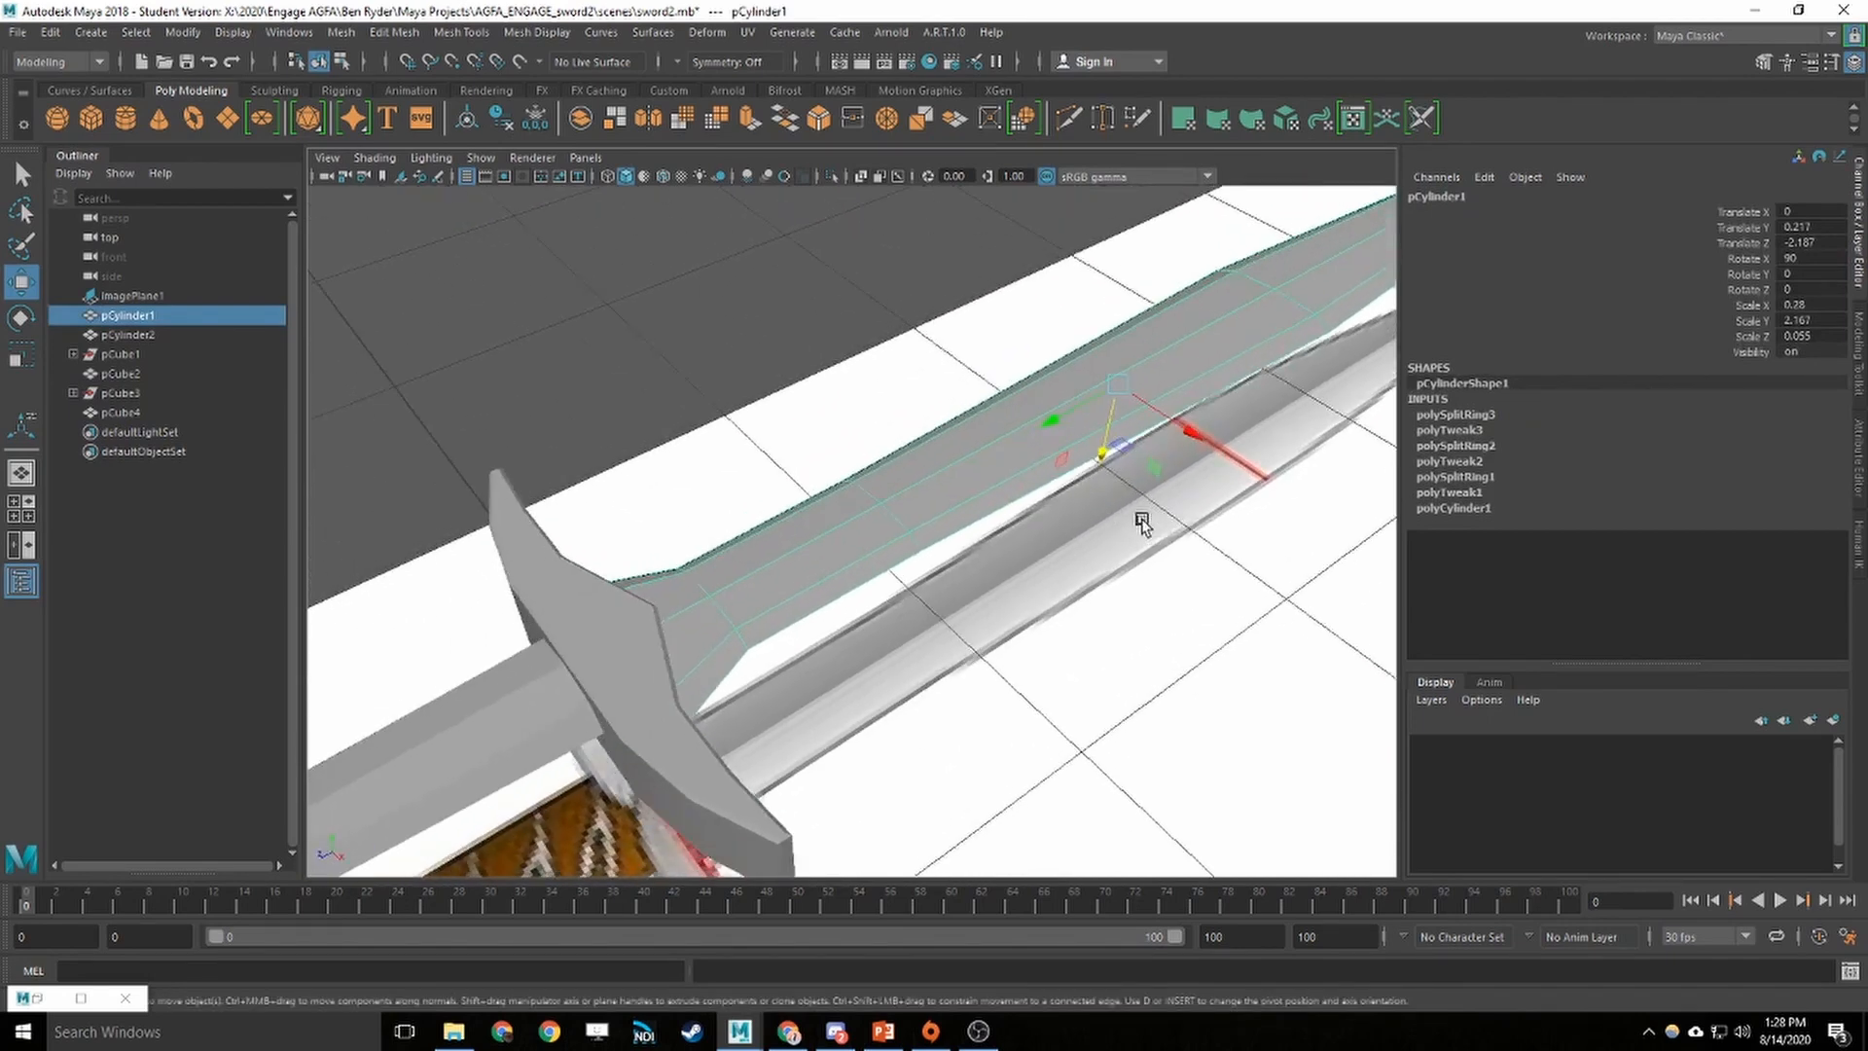
pyautogui.scroll(-3, 1142, 525)
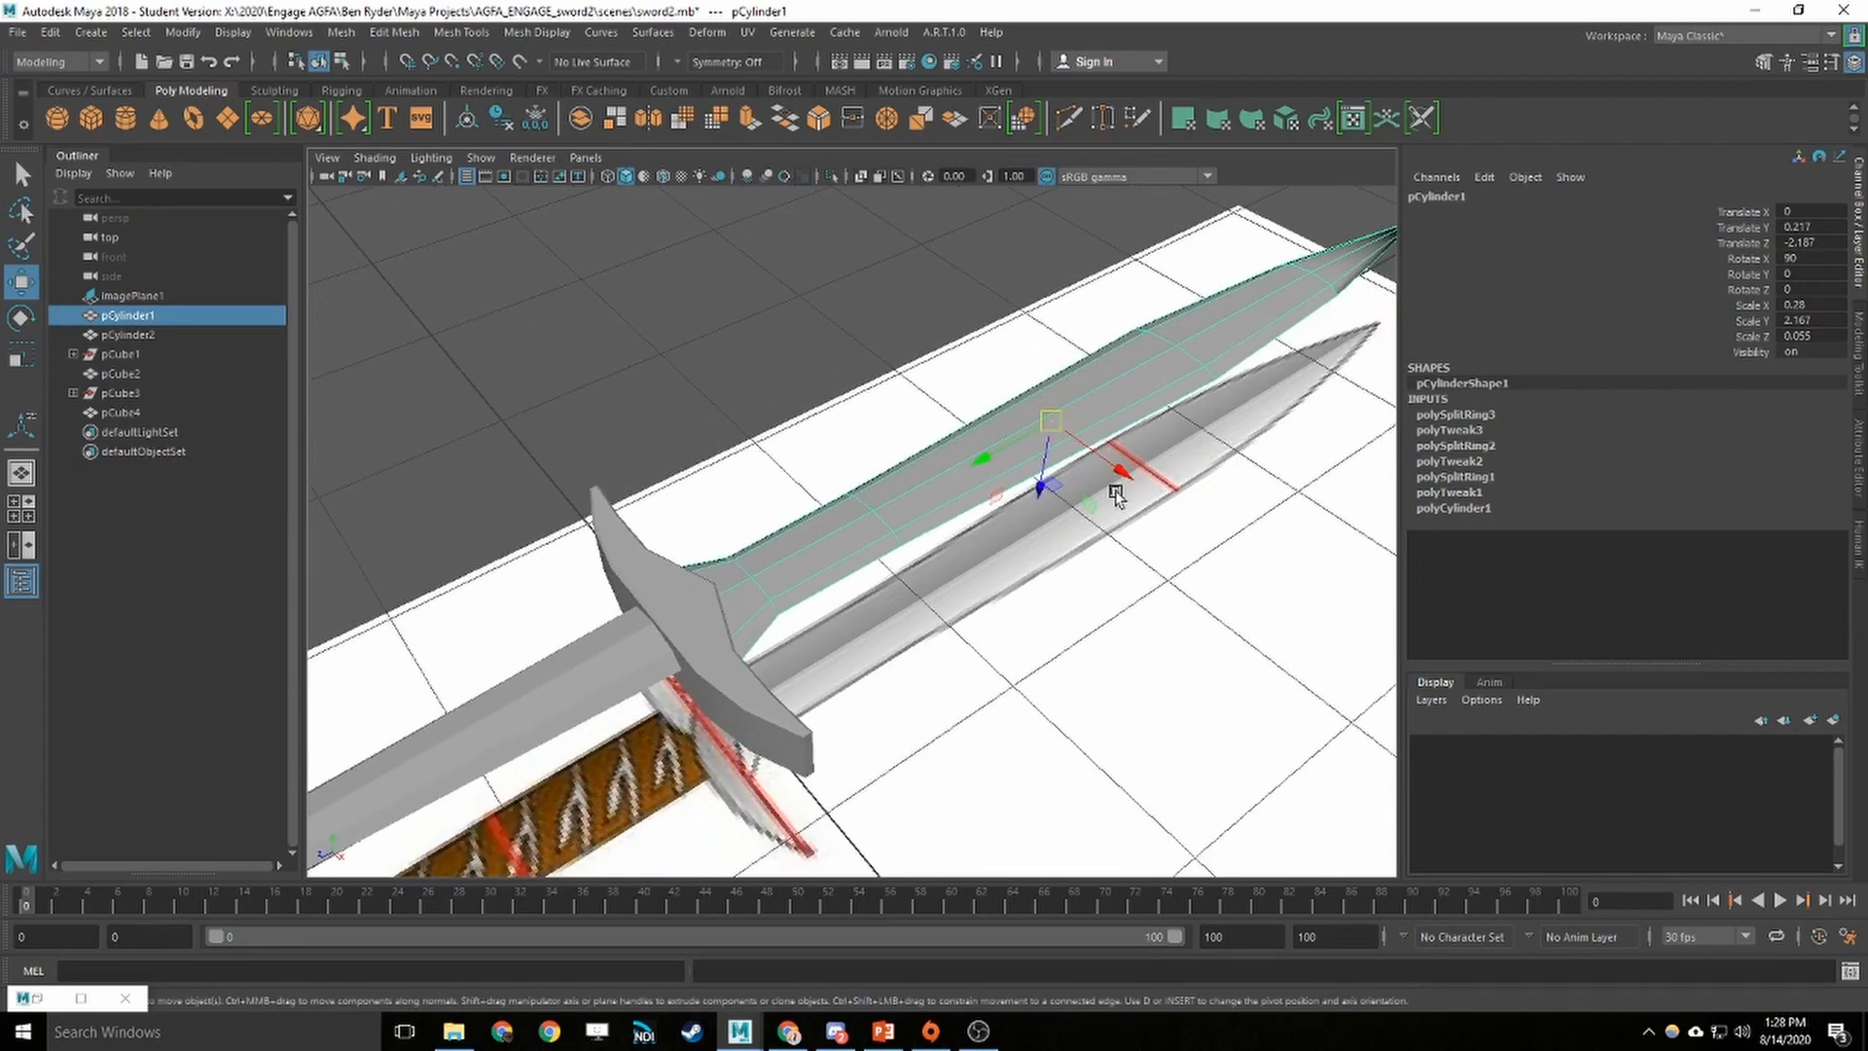
pyautogui.keyDown('alt'); pyautogui.moveTo(1238, 596); pyautogui.dragTo(1182, 602); pyautogui.keyUp('alt')
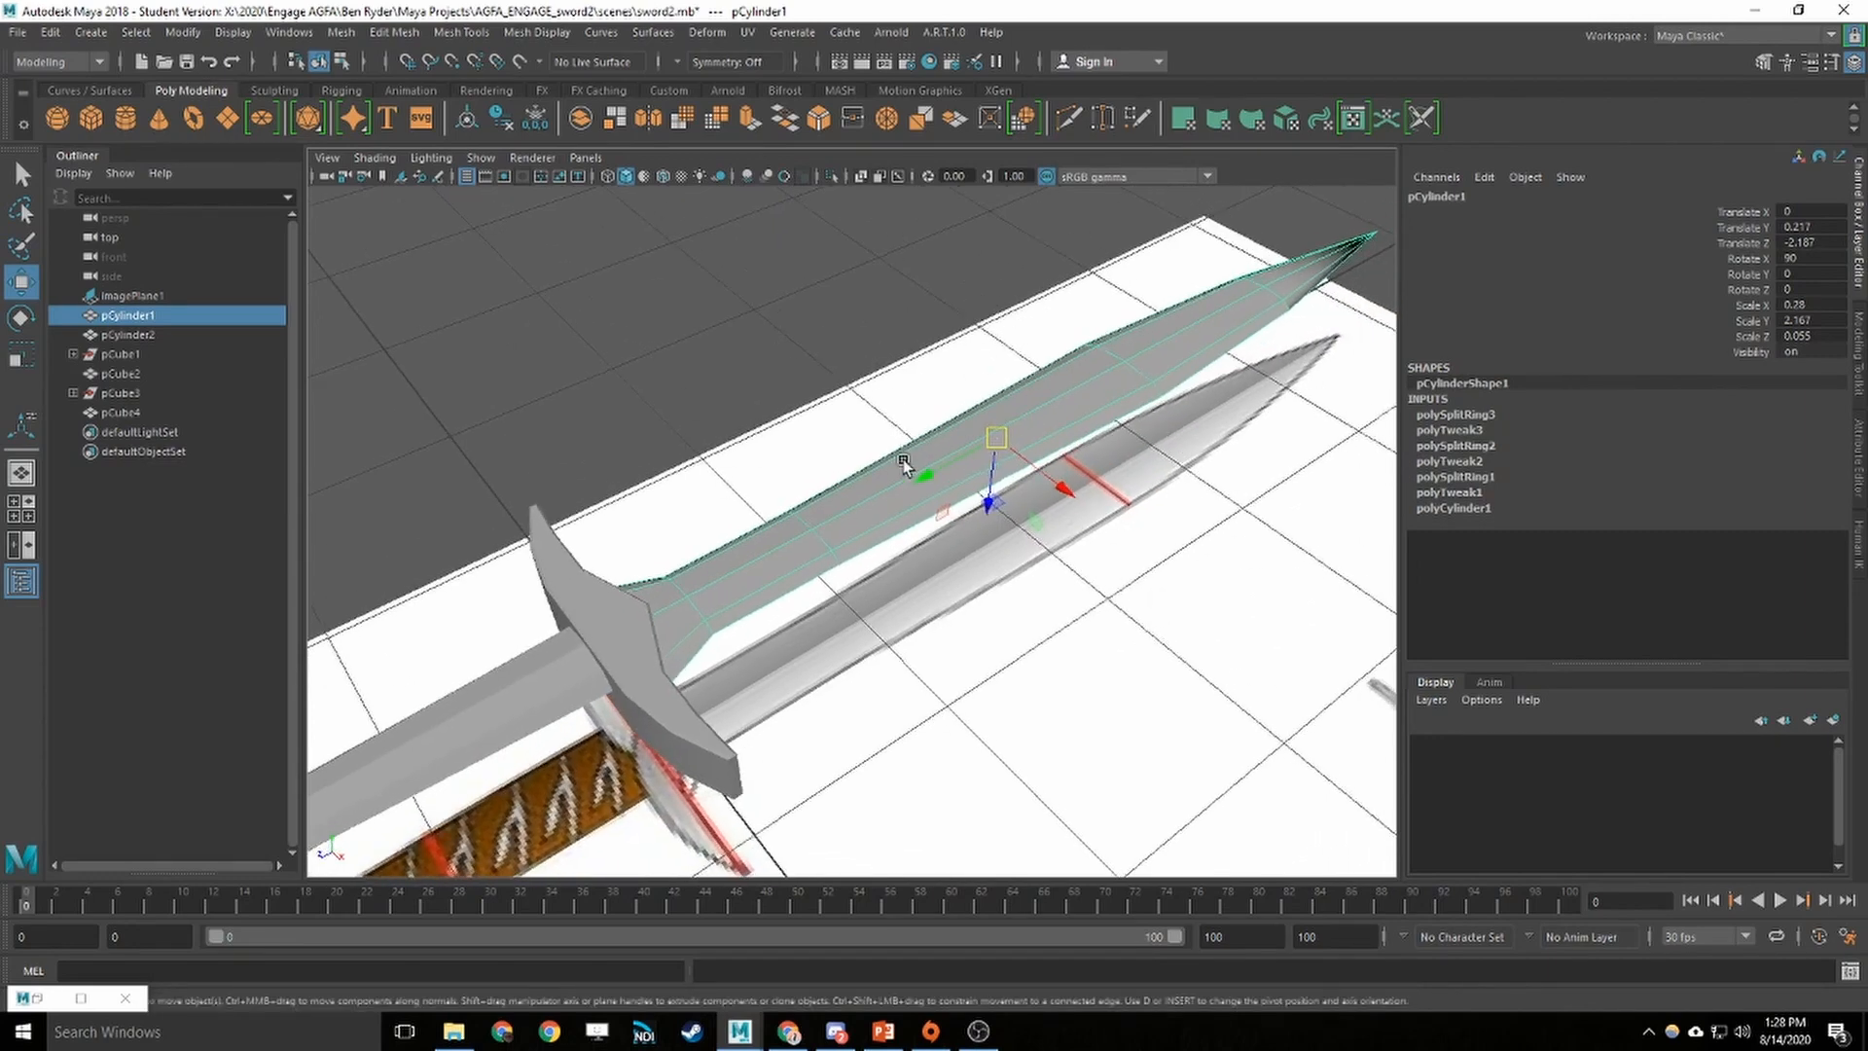
pyautogui.keyDown('alt'); pyautogui.moveTo(996, 555); pyautogui.dragTo(990, 496); pyautogui.keyUp('alt')
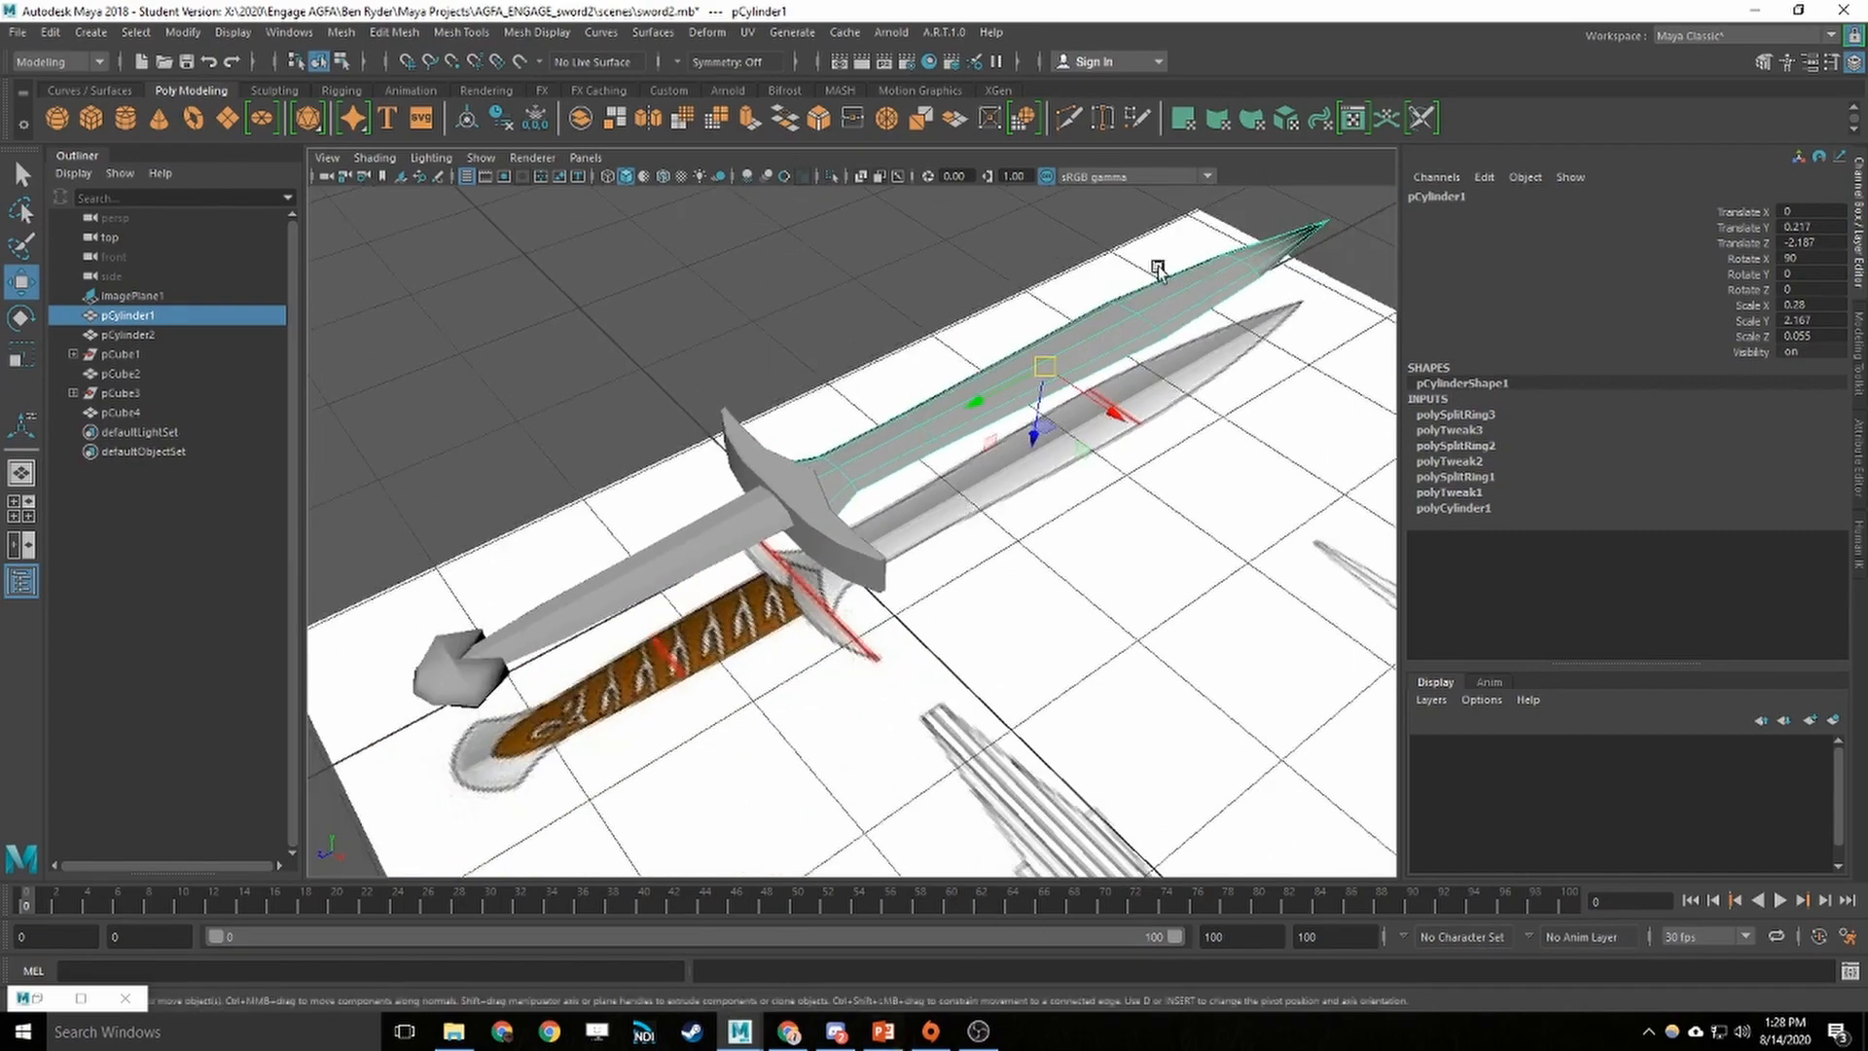
pyautogui.keyDown('alt'); pyautogui.moveTo(1188, 432); pyautogui.dragTo(1153, 525); pyautogui.keyUp('alt')
pyautogui.scroll(6, 967, 697)
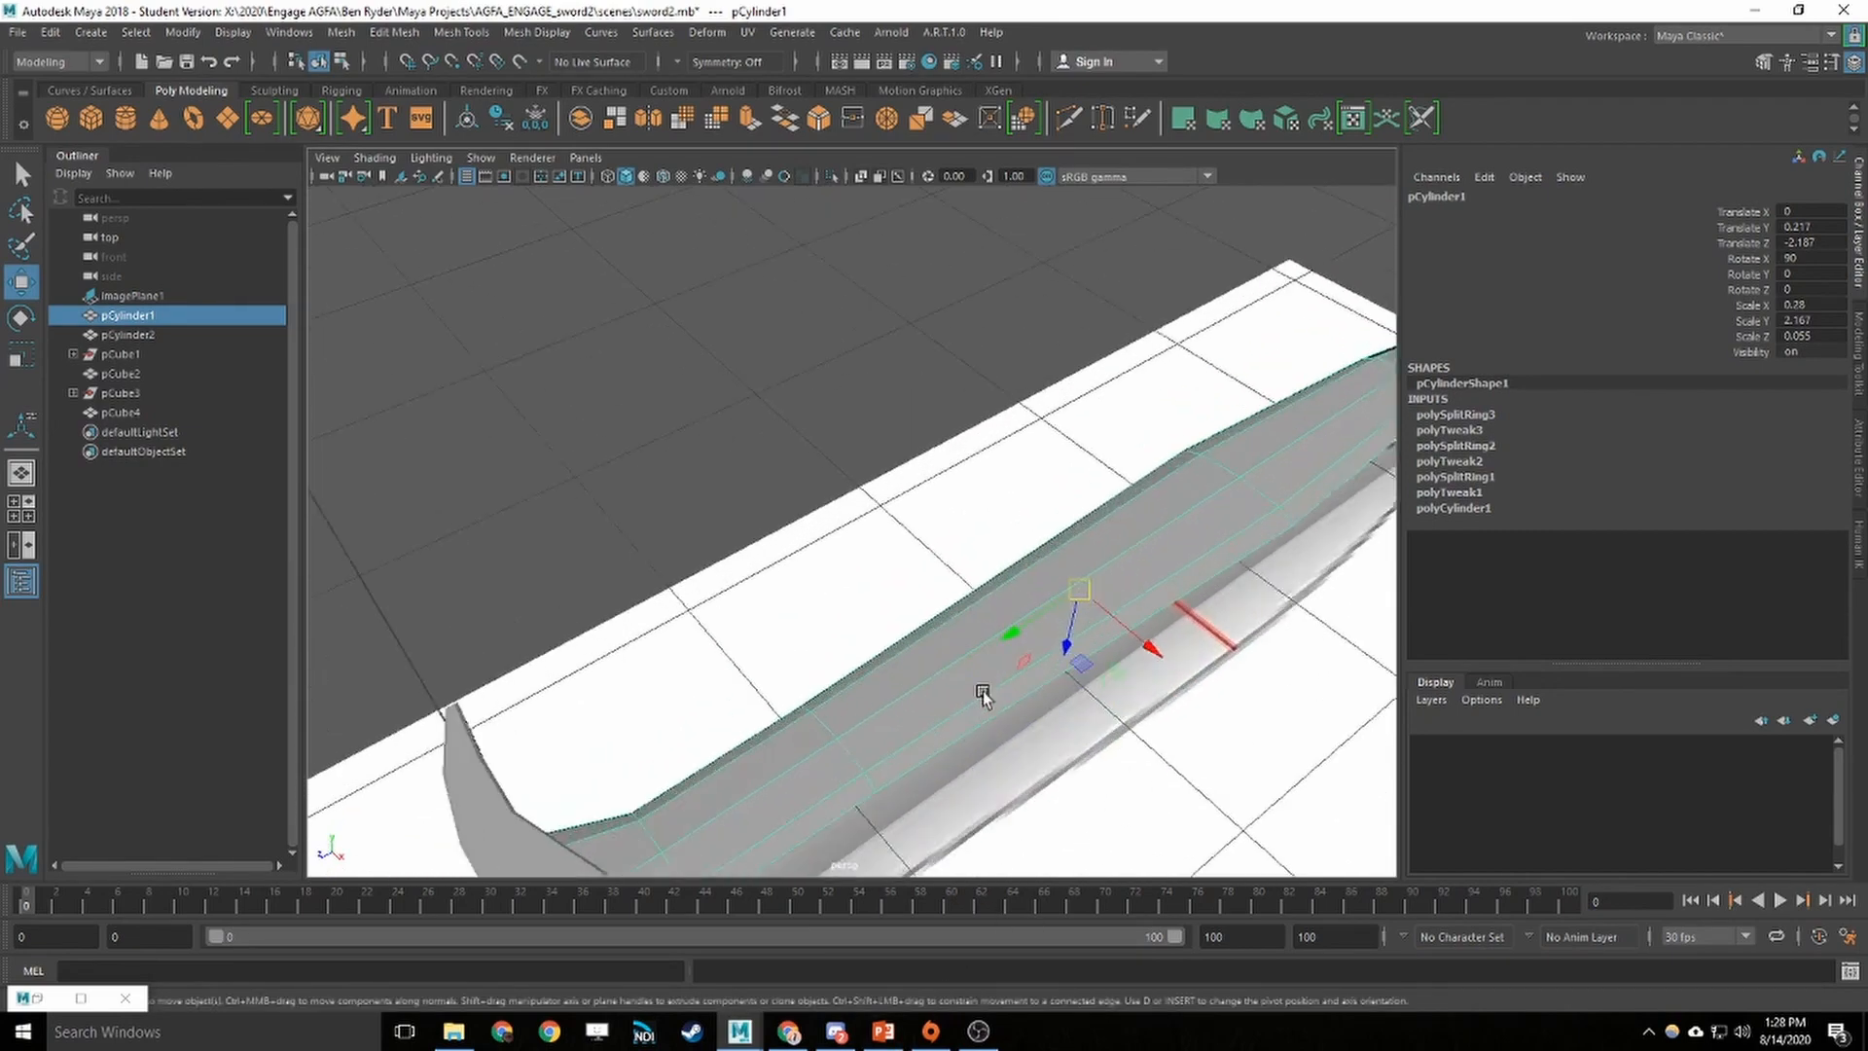
# Assign a new Phong E material to the sword blade
pyautogui.keyDown('alt'); pyautogui.moveTo(982, 695); pyautogui.dragTo(1047, 429); pyautogui.keyUp('alt')
pyautogui.rightClick(1047, 429)
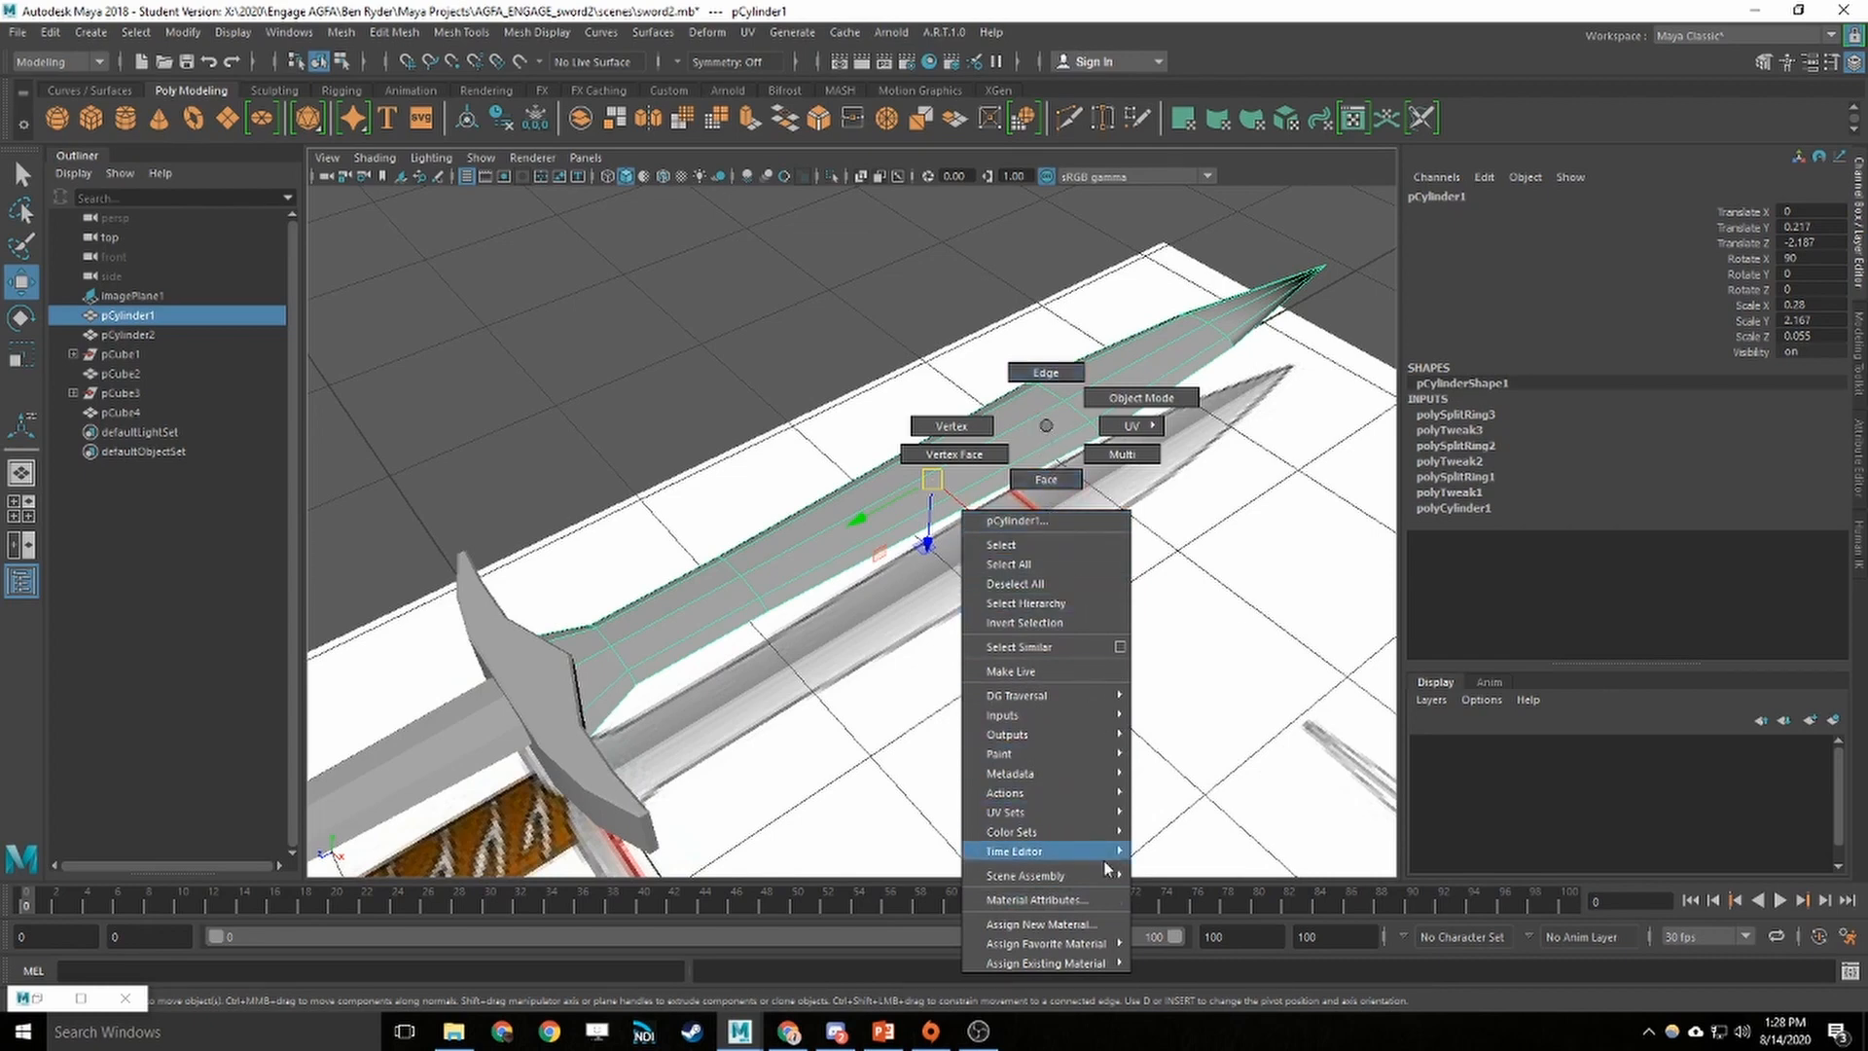
pyautogui.click(1096, 925)
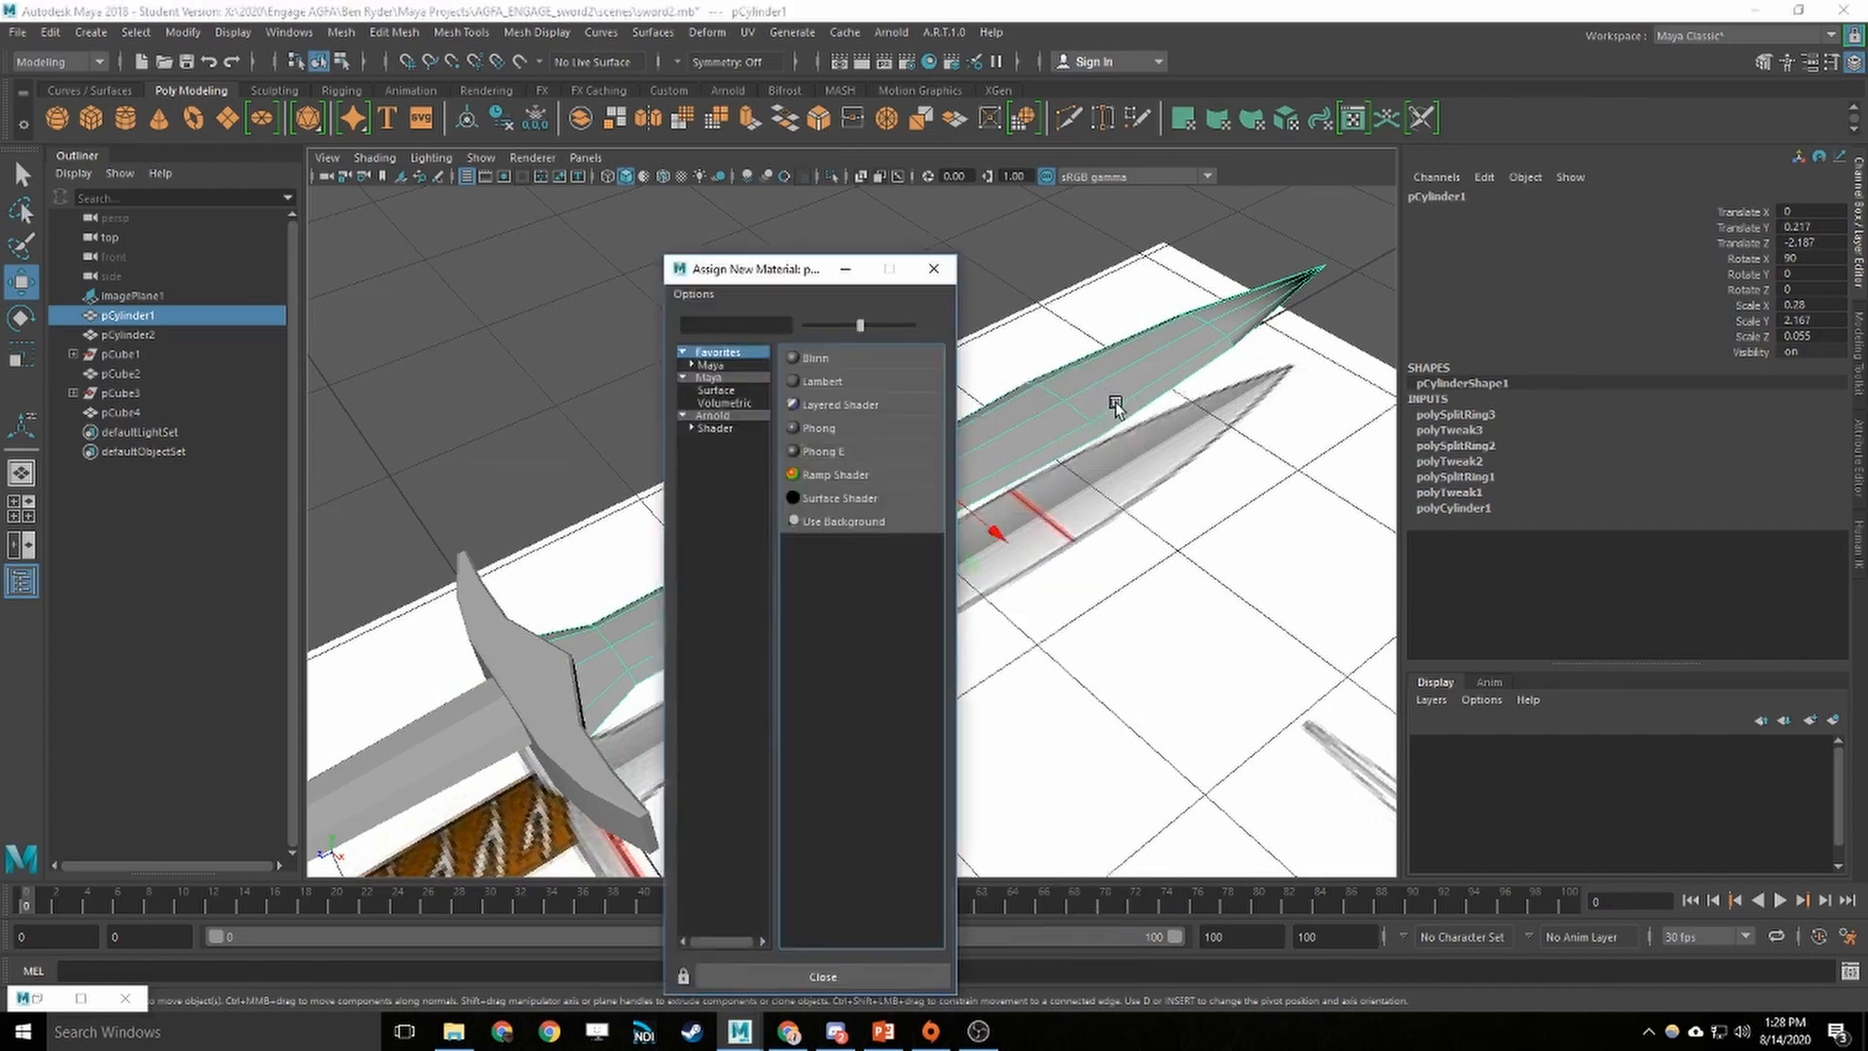
pyautogui.keyDown('alt'); pyautogui.moveTo(1118, 525); pyautogui.dragTo(1284, 516); pyautogui.keyUp('alt')
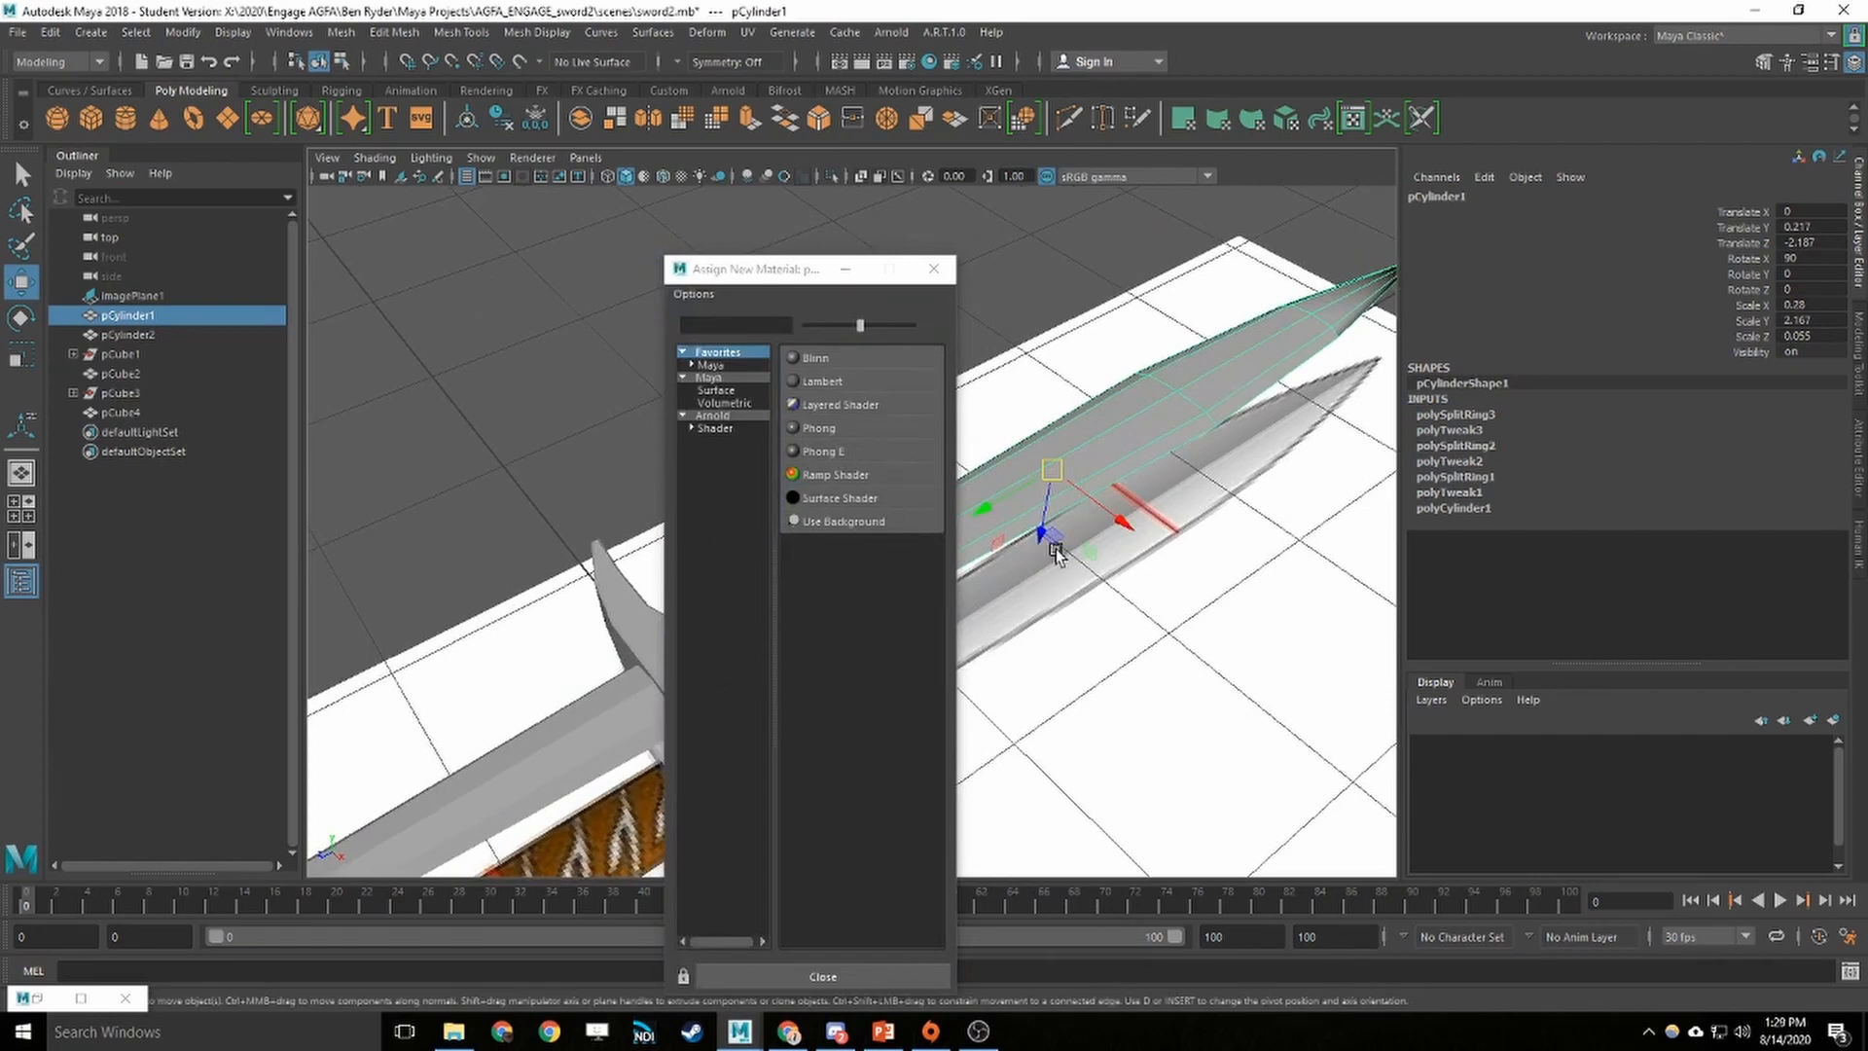
pyautogui.click(839, 452)
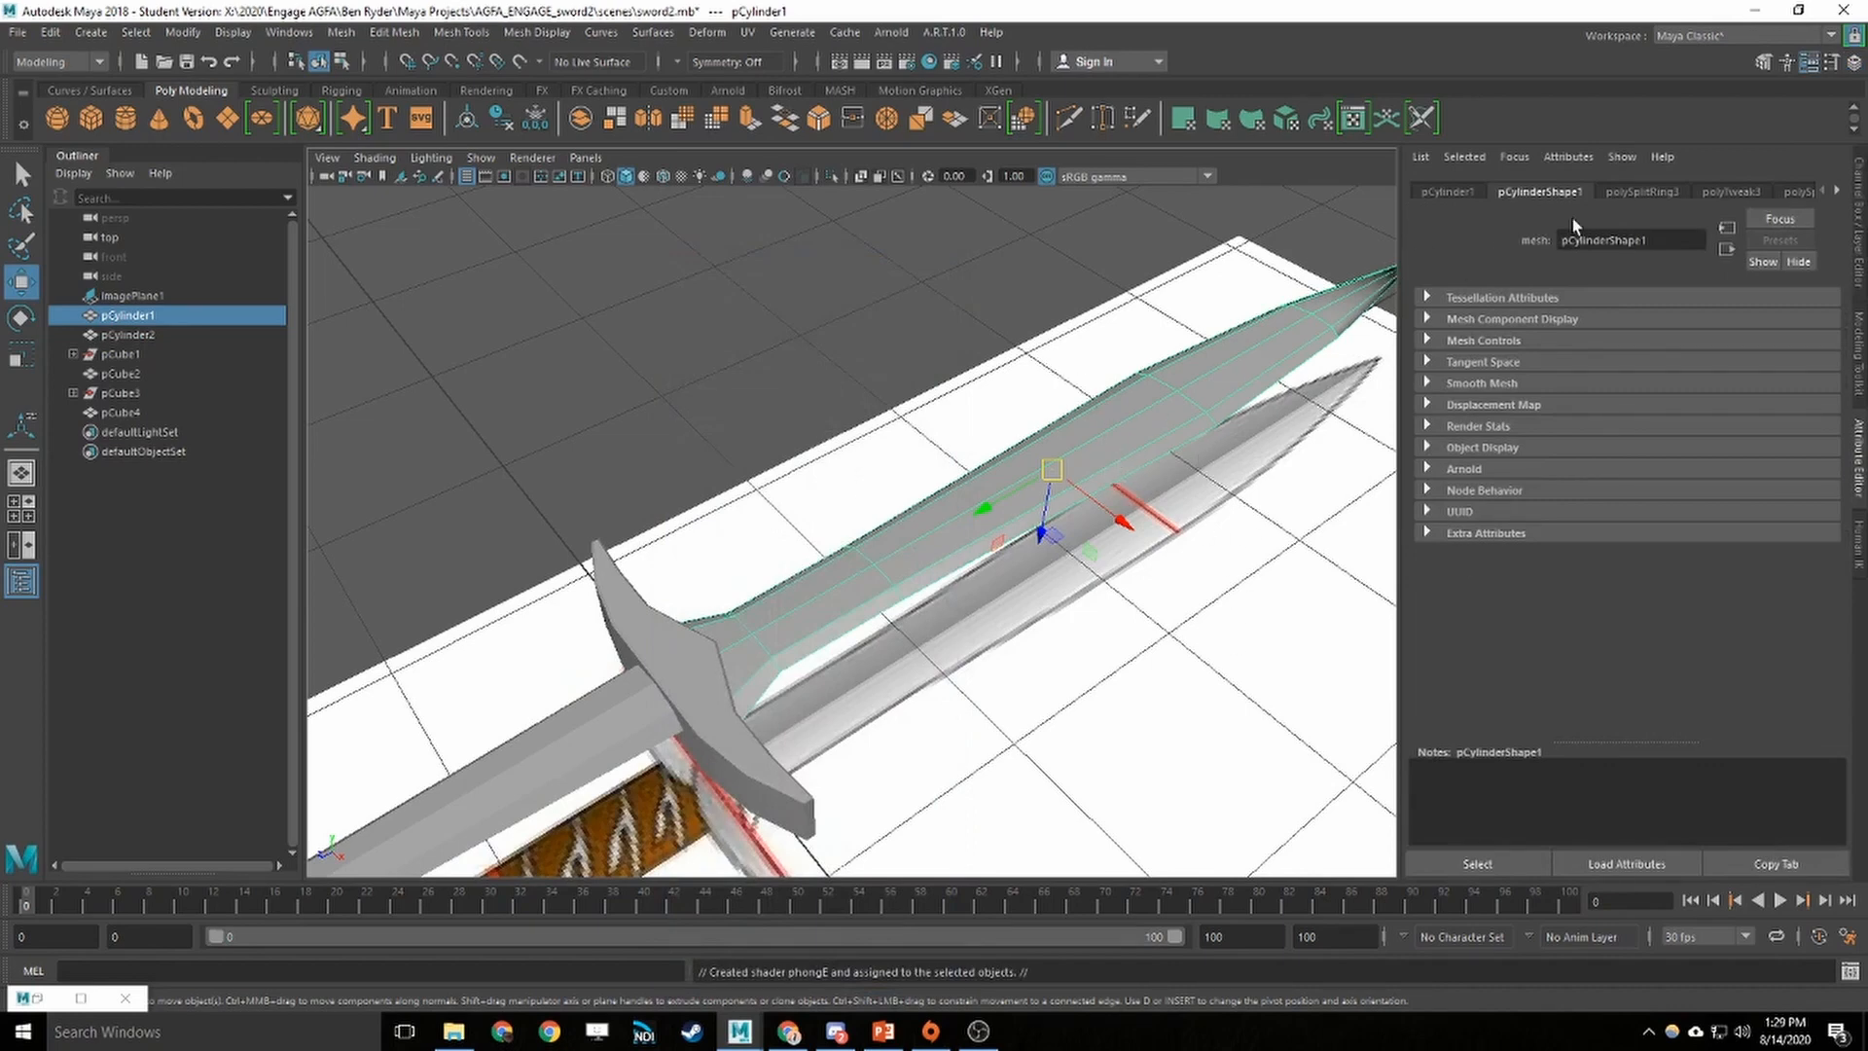
# Open the material attributes of the blade's new Phong E shader
pyautogui.click(1838, 191)
pyautogui.click(1838, 191)
pyautogui.click(1838, 192)
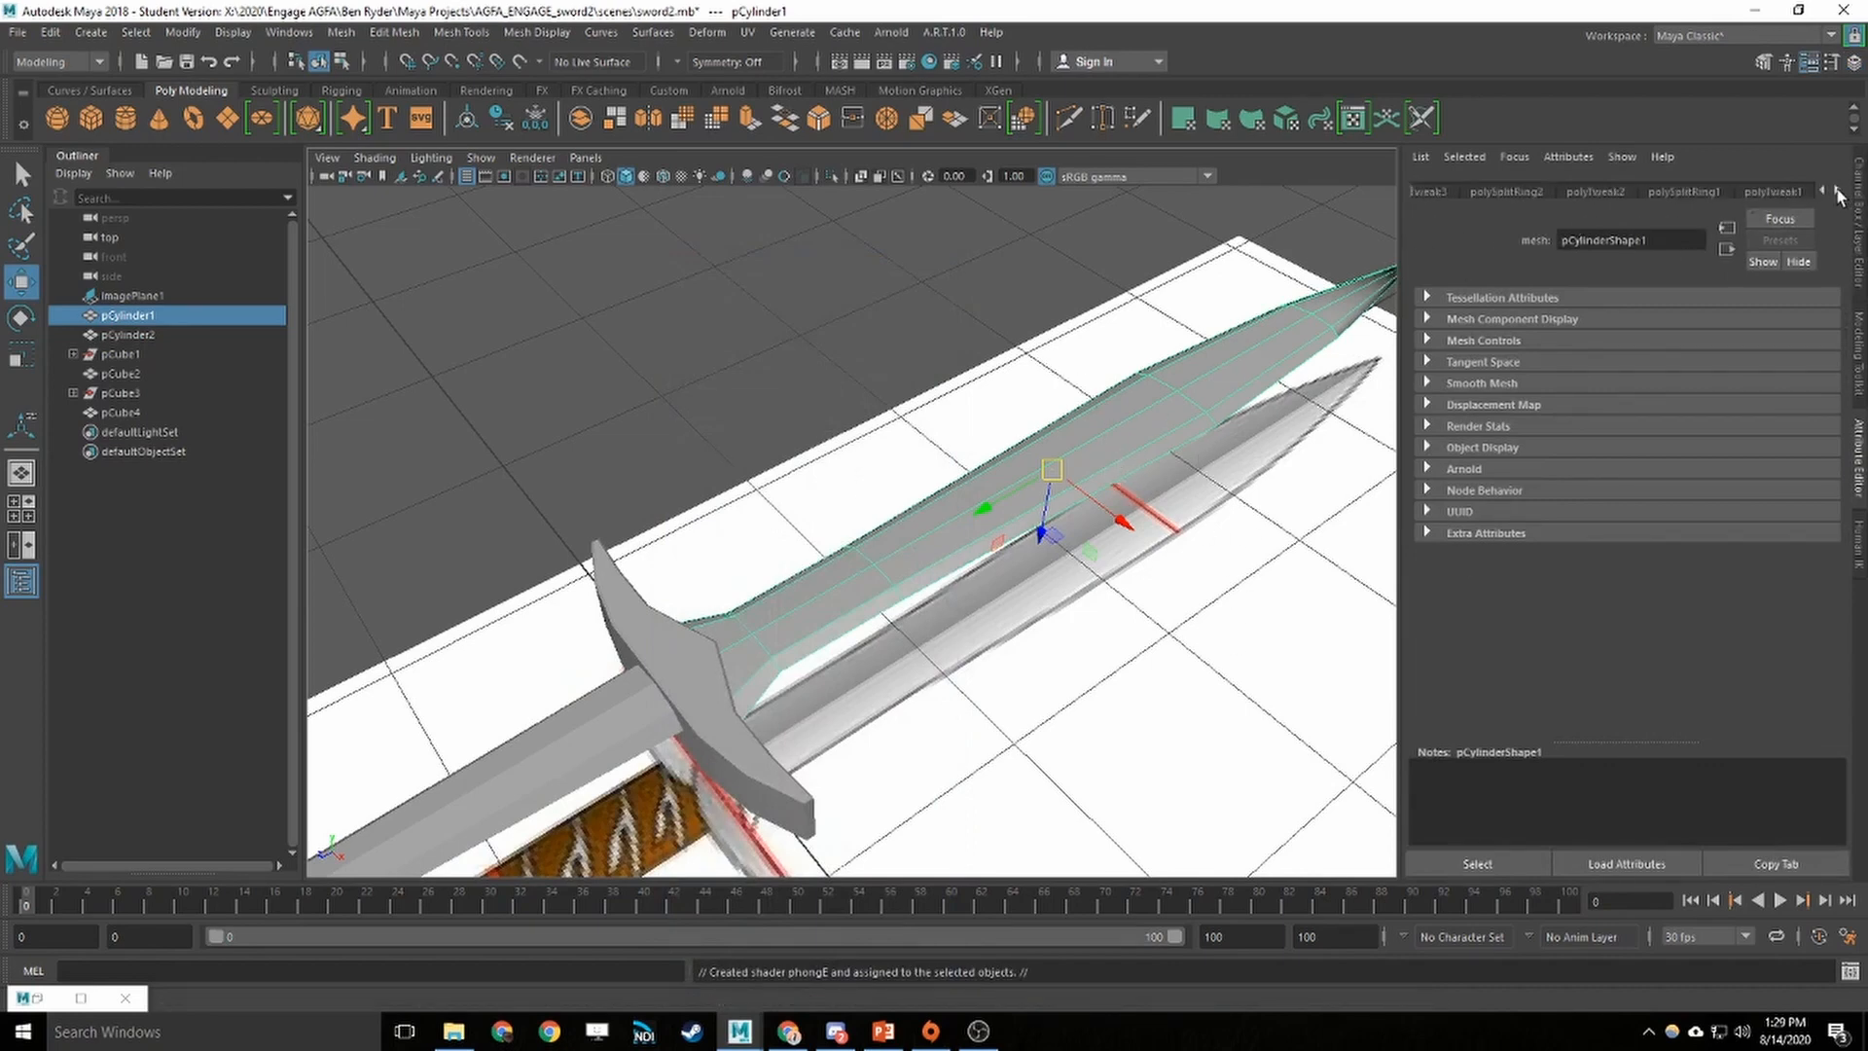
pyautogui.click(1838, 191)
pyautogui.click(1838, 192)
pyautogui.click(1838, 193)
pyautogui.click(1780, 192)
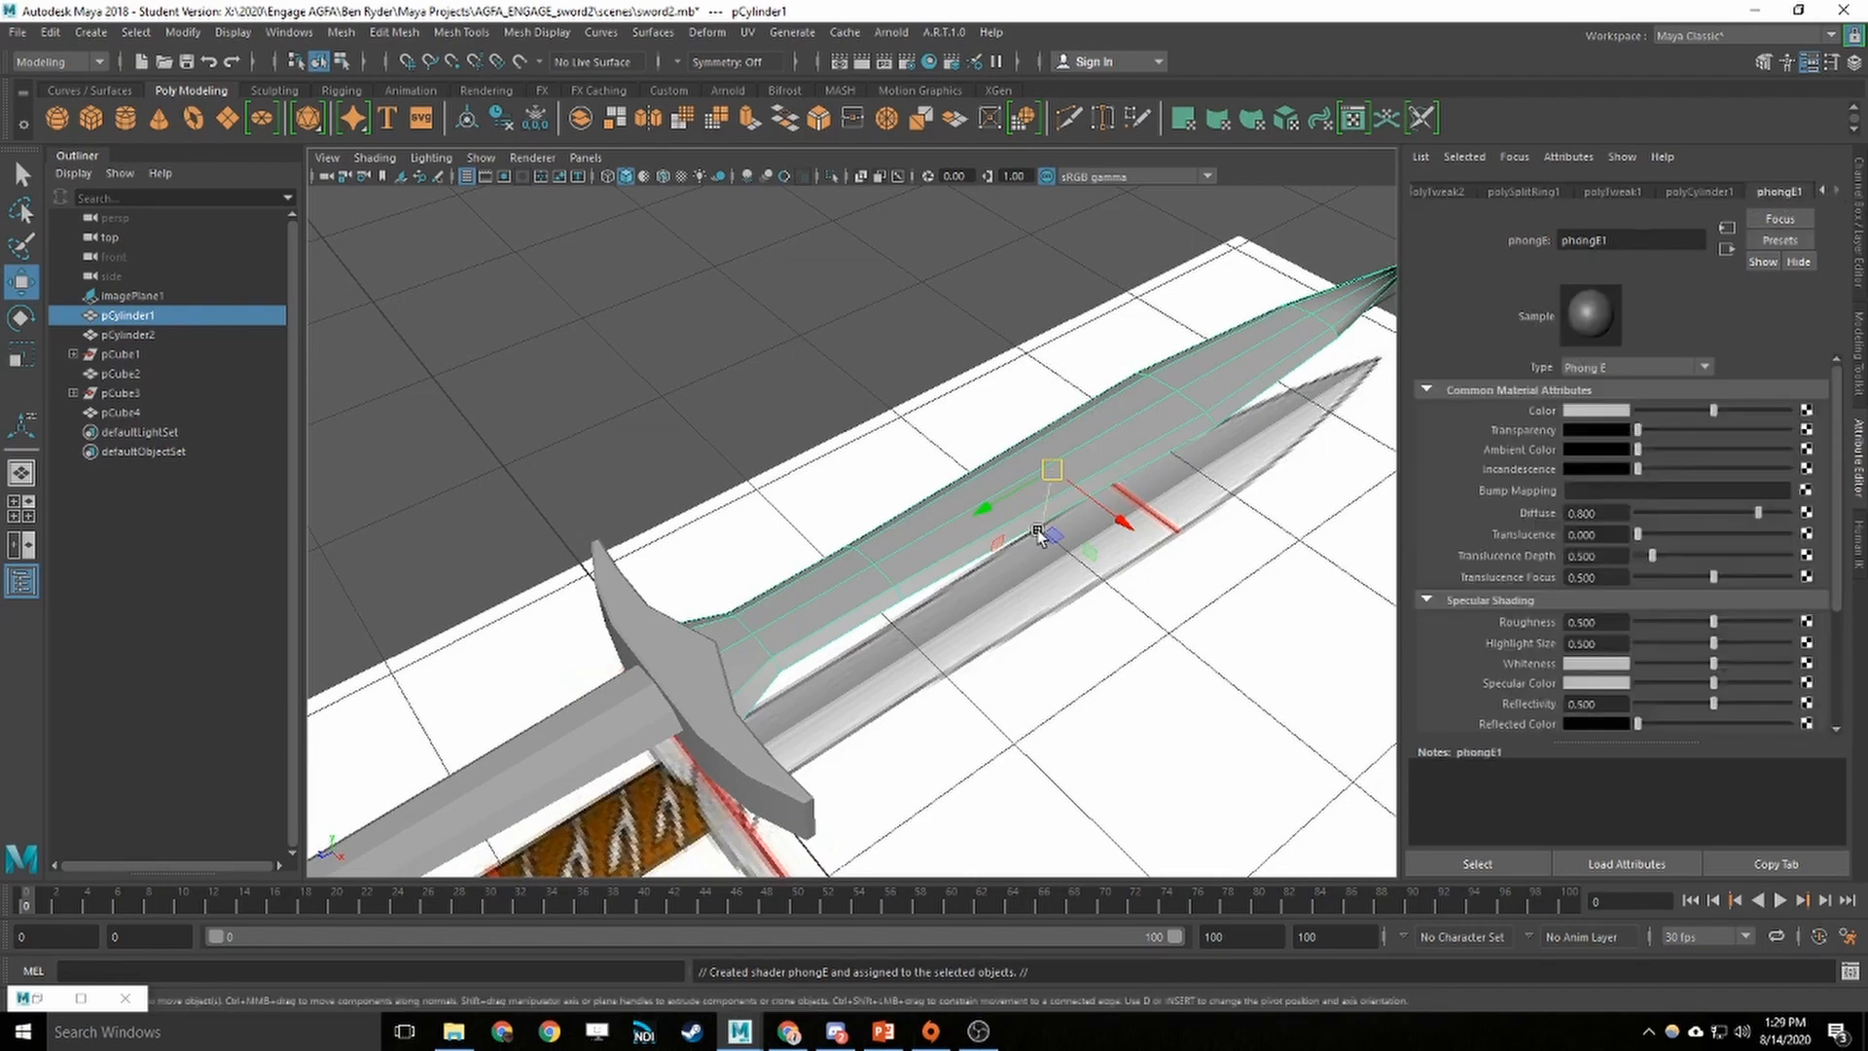
pyautogui.rightClick(1048, 494)
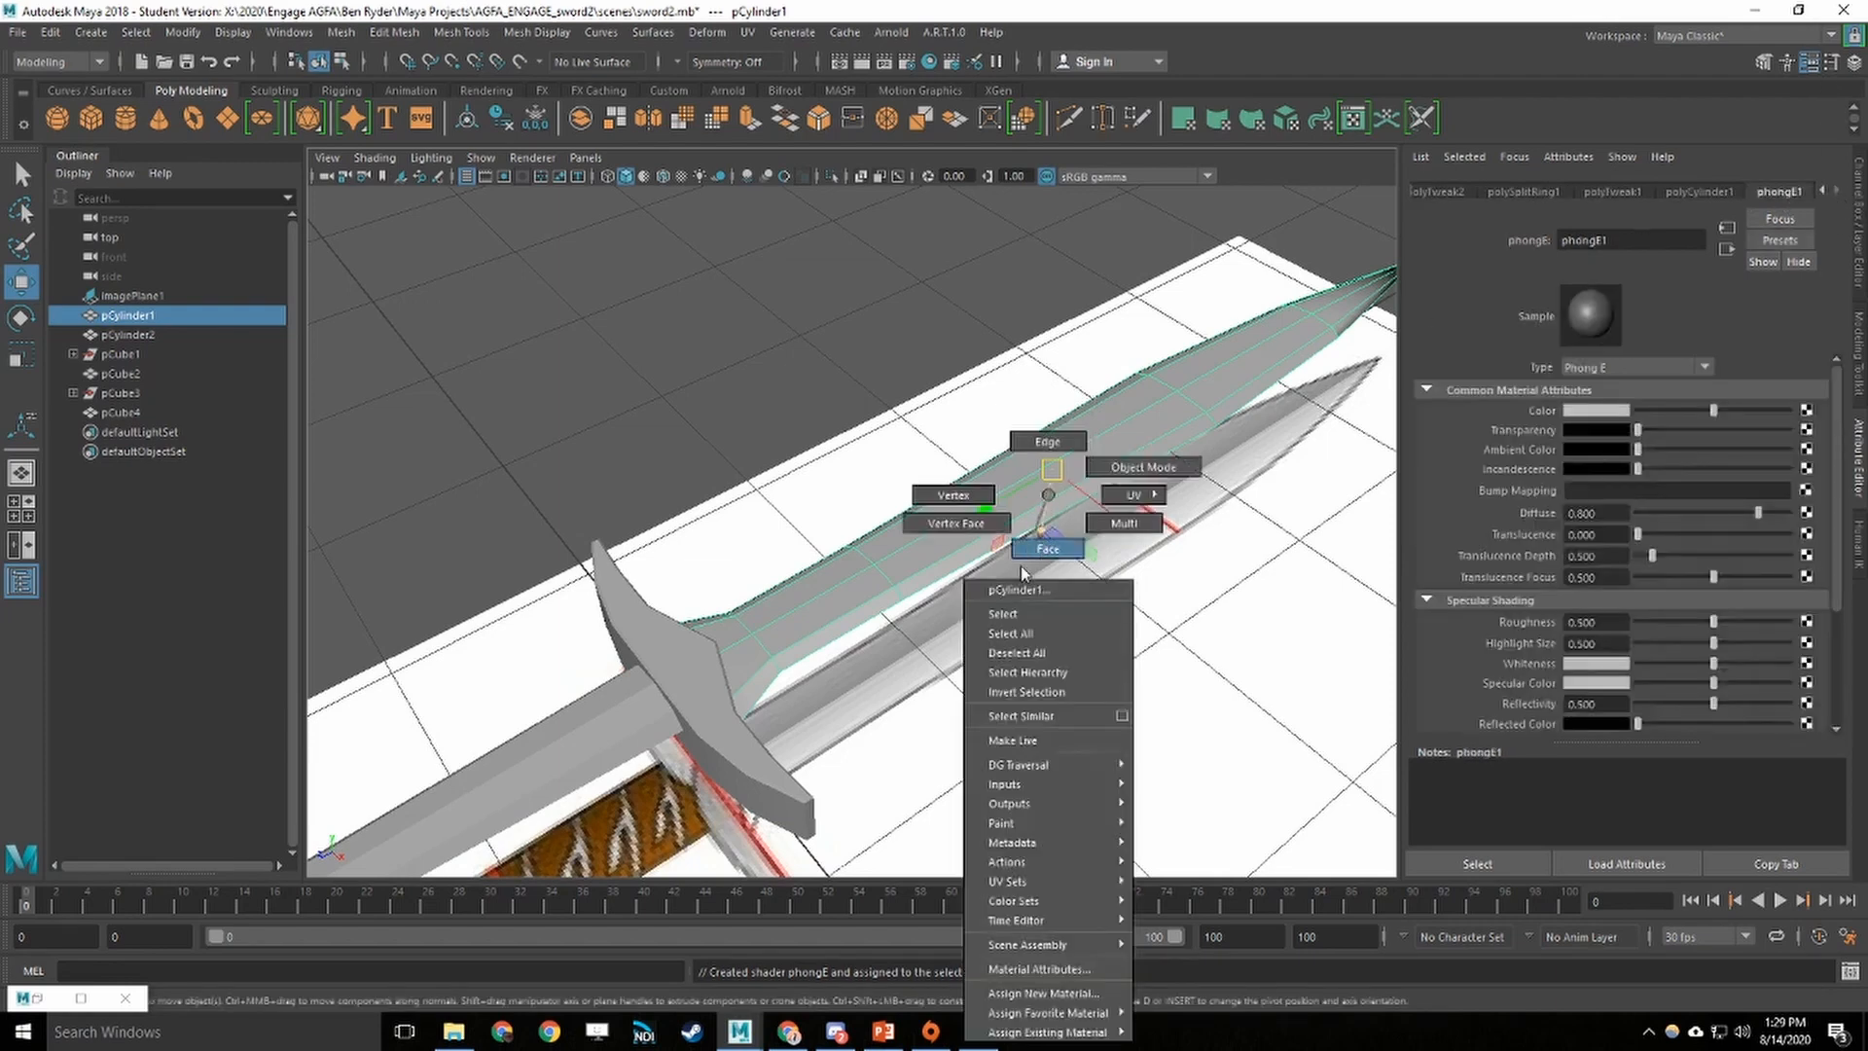
pyautogui.click(1039, 969)
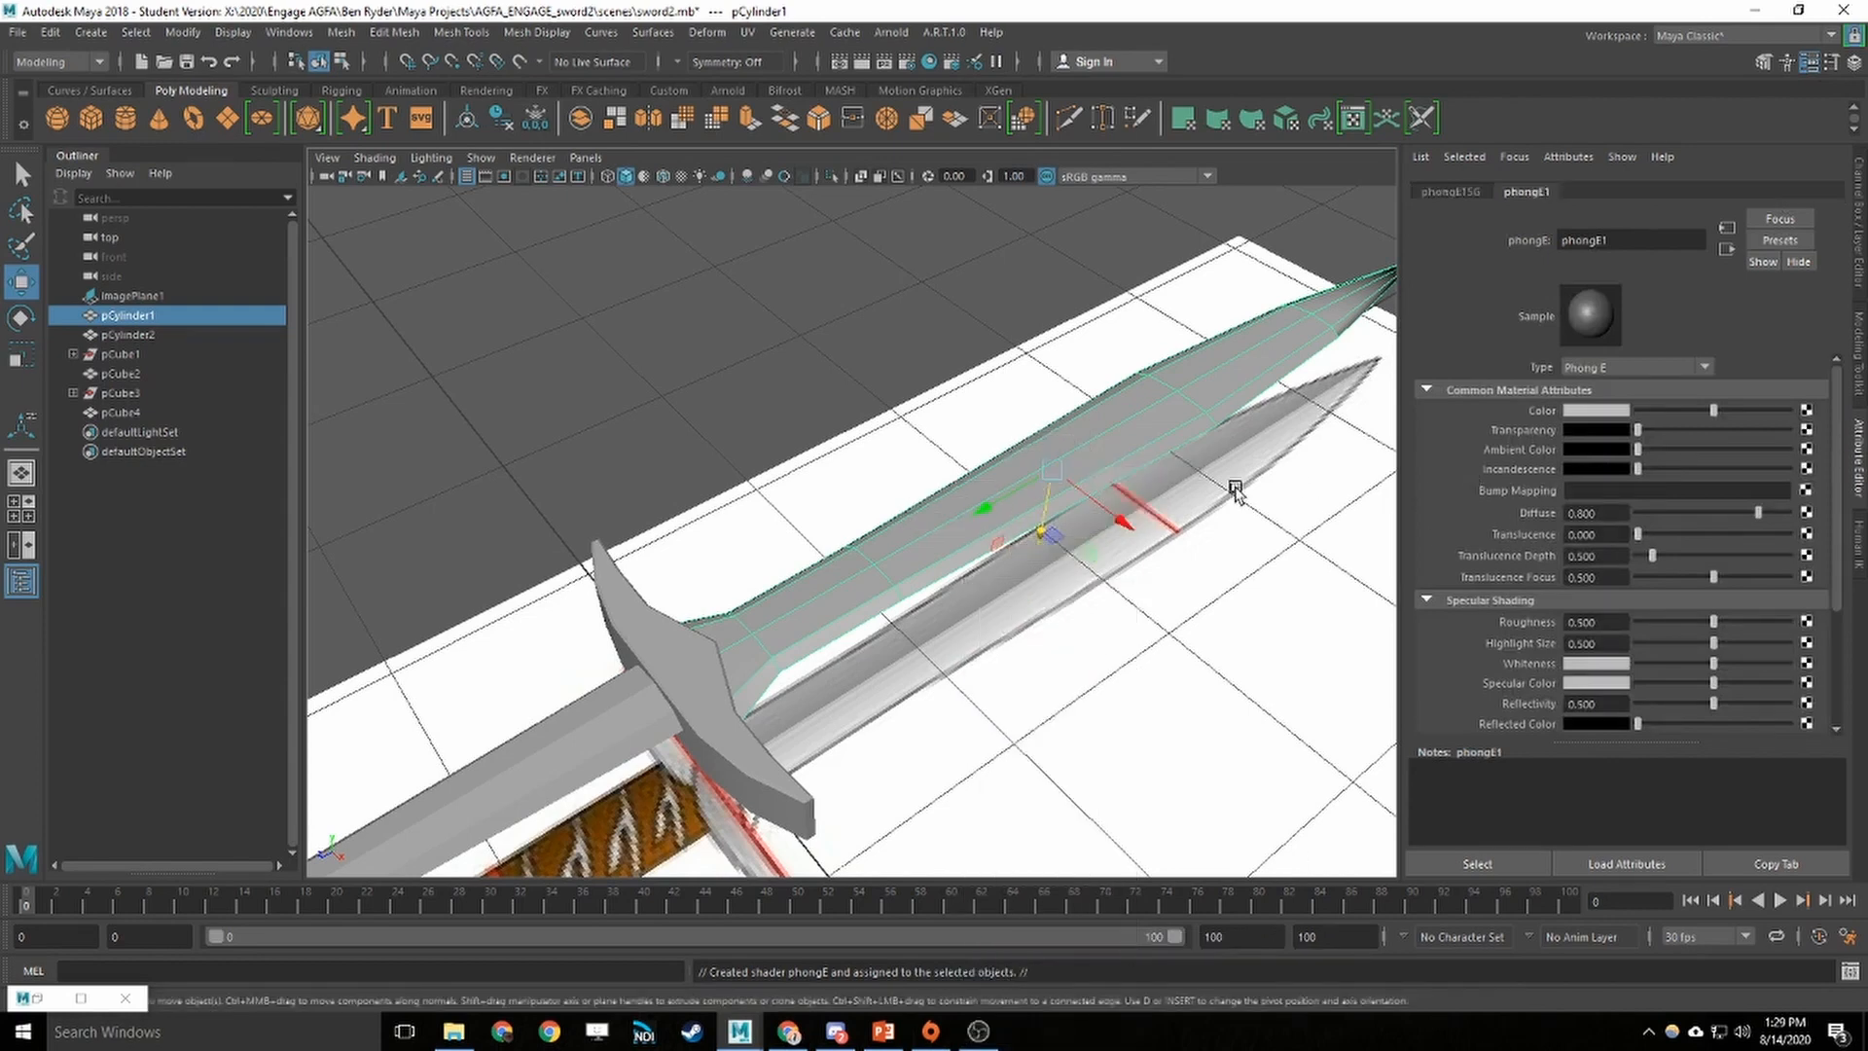
# Change the blade material's color to red and reduce its saturation to a pale pink
pyautogui.keyDown('alt'); pyautogui.moveTo(1239, 494); pyautogui.dragTo(1185, 495, button='middle'); pyautogui.keyUp('alt')
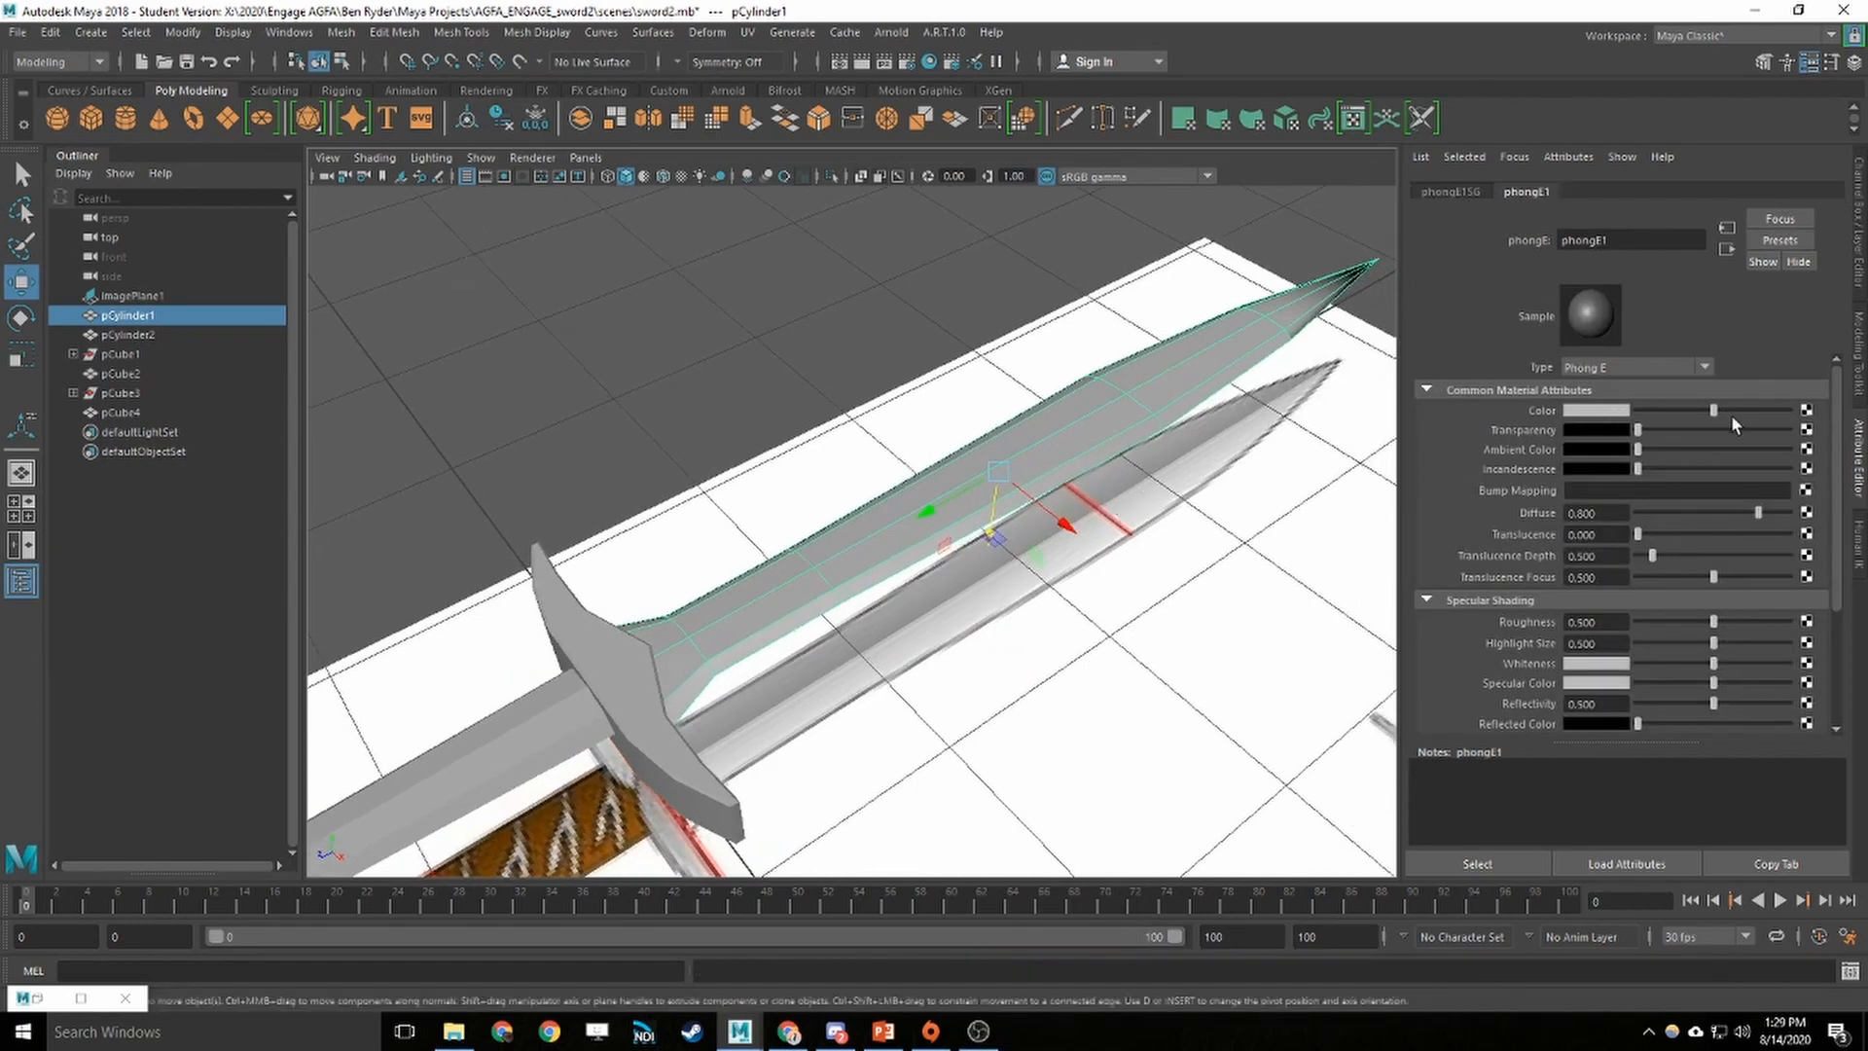
pyautogui.moveTo(1714, 412); pyautogui.dragTo(1734, 416)
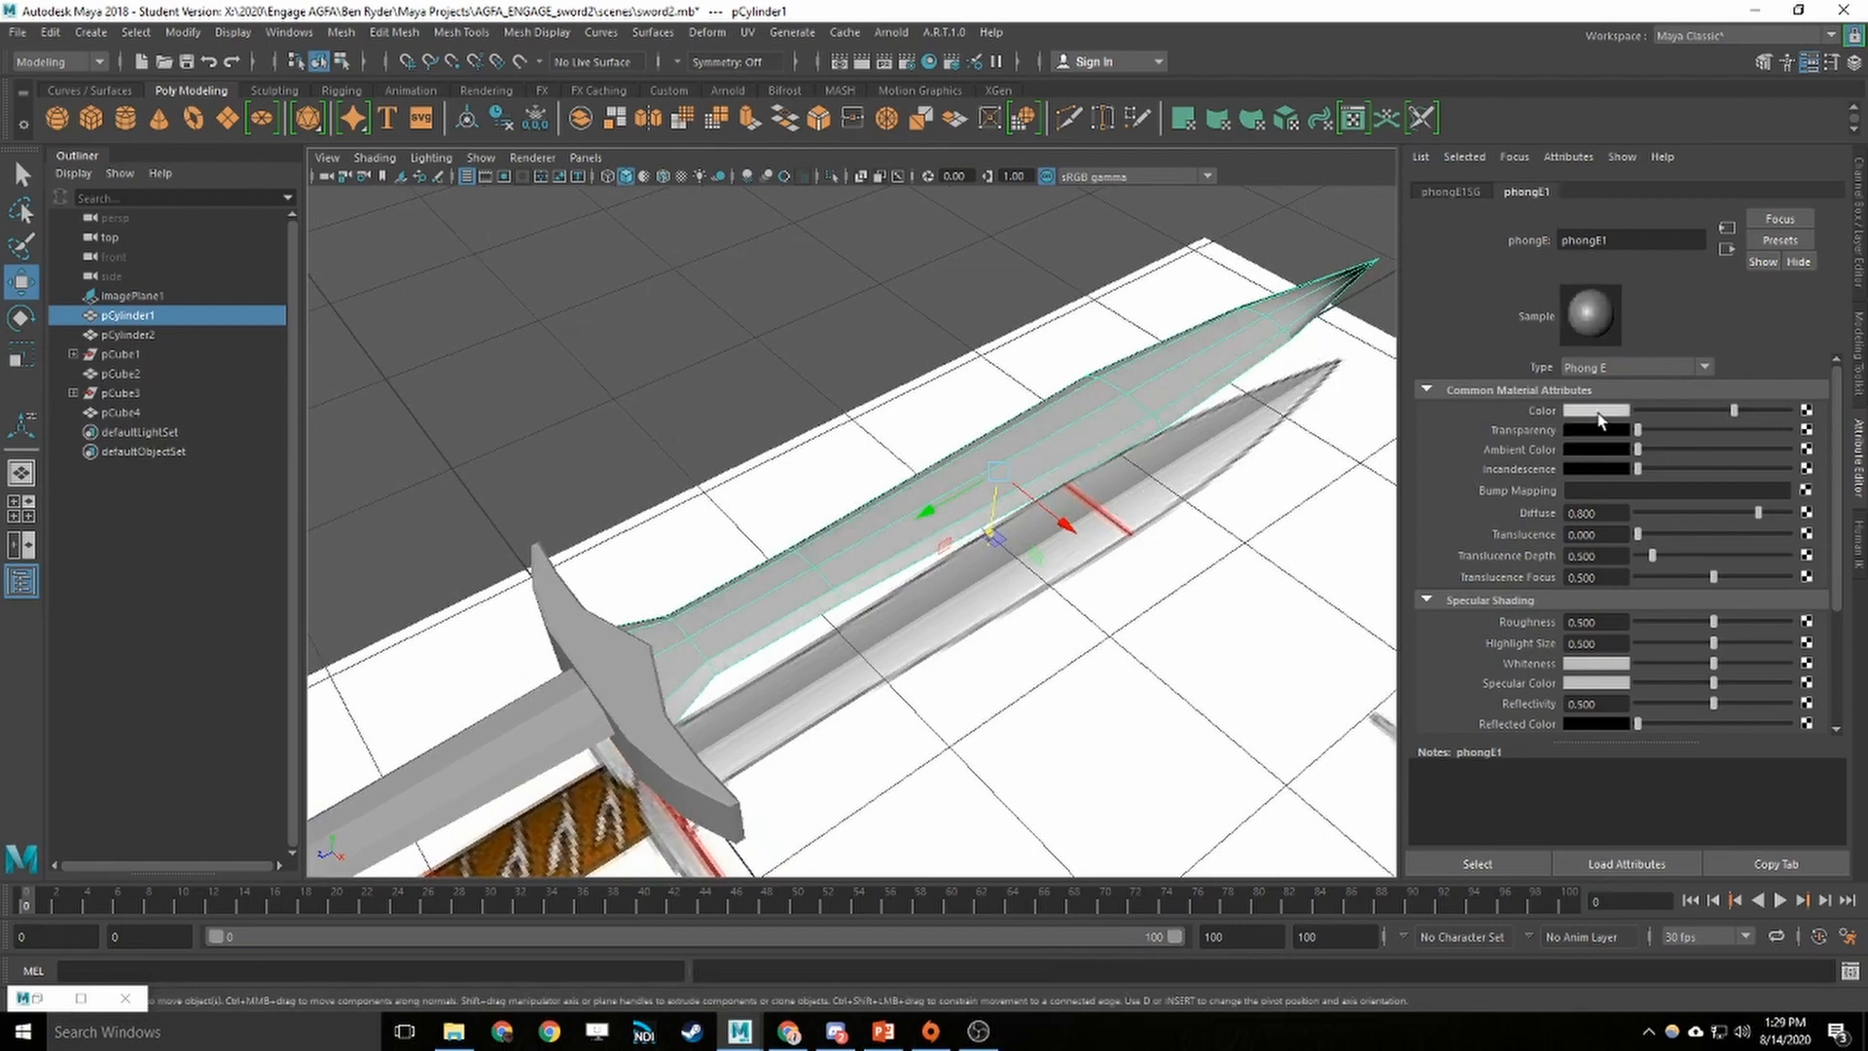
pyautogui.click(1597, 413)
pyautogui.click(1494, 455)
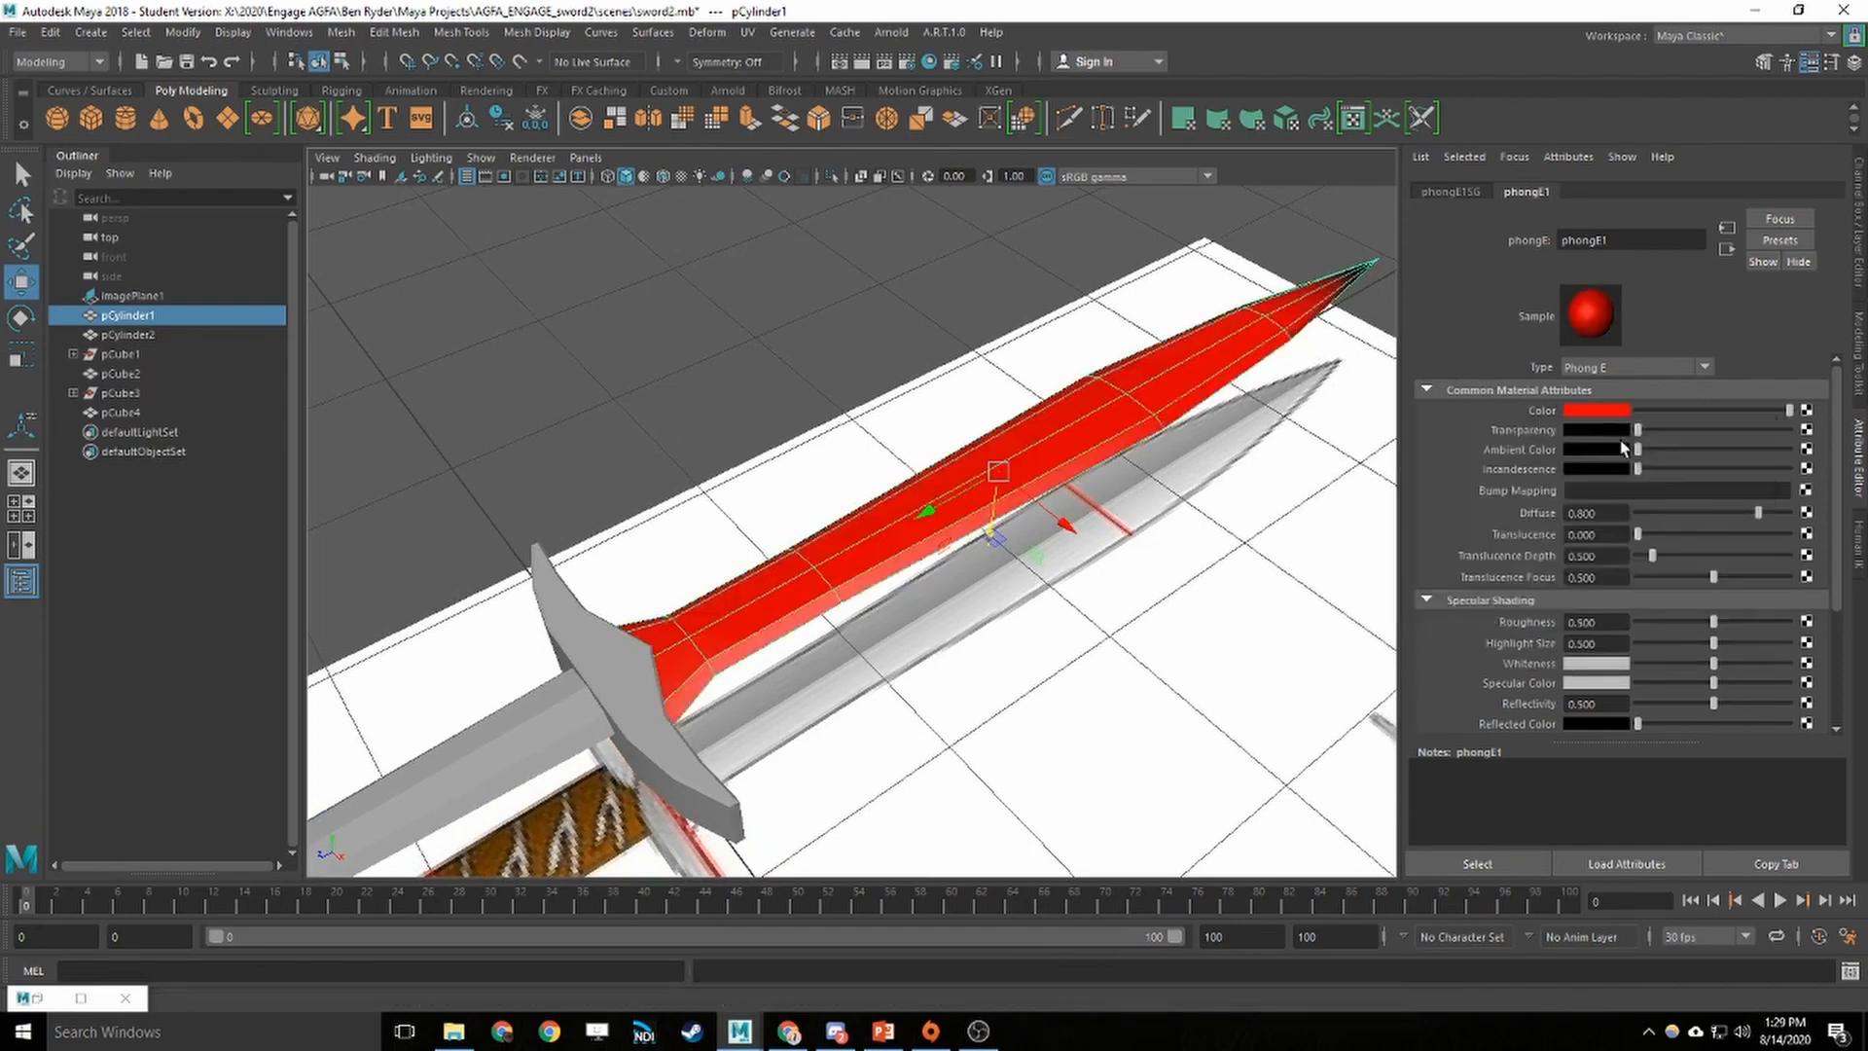
pyautogui.click(1620, 413)
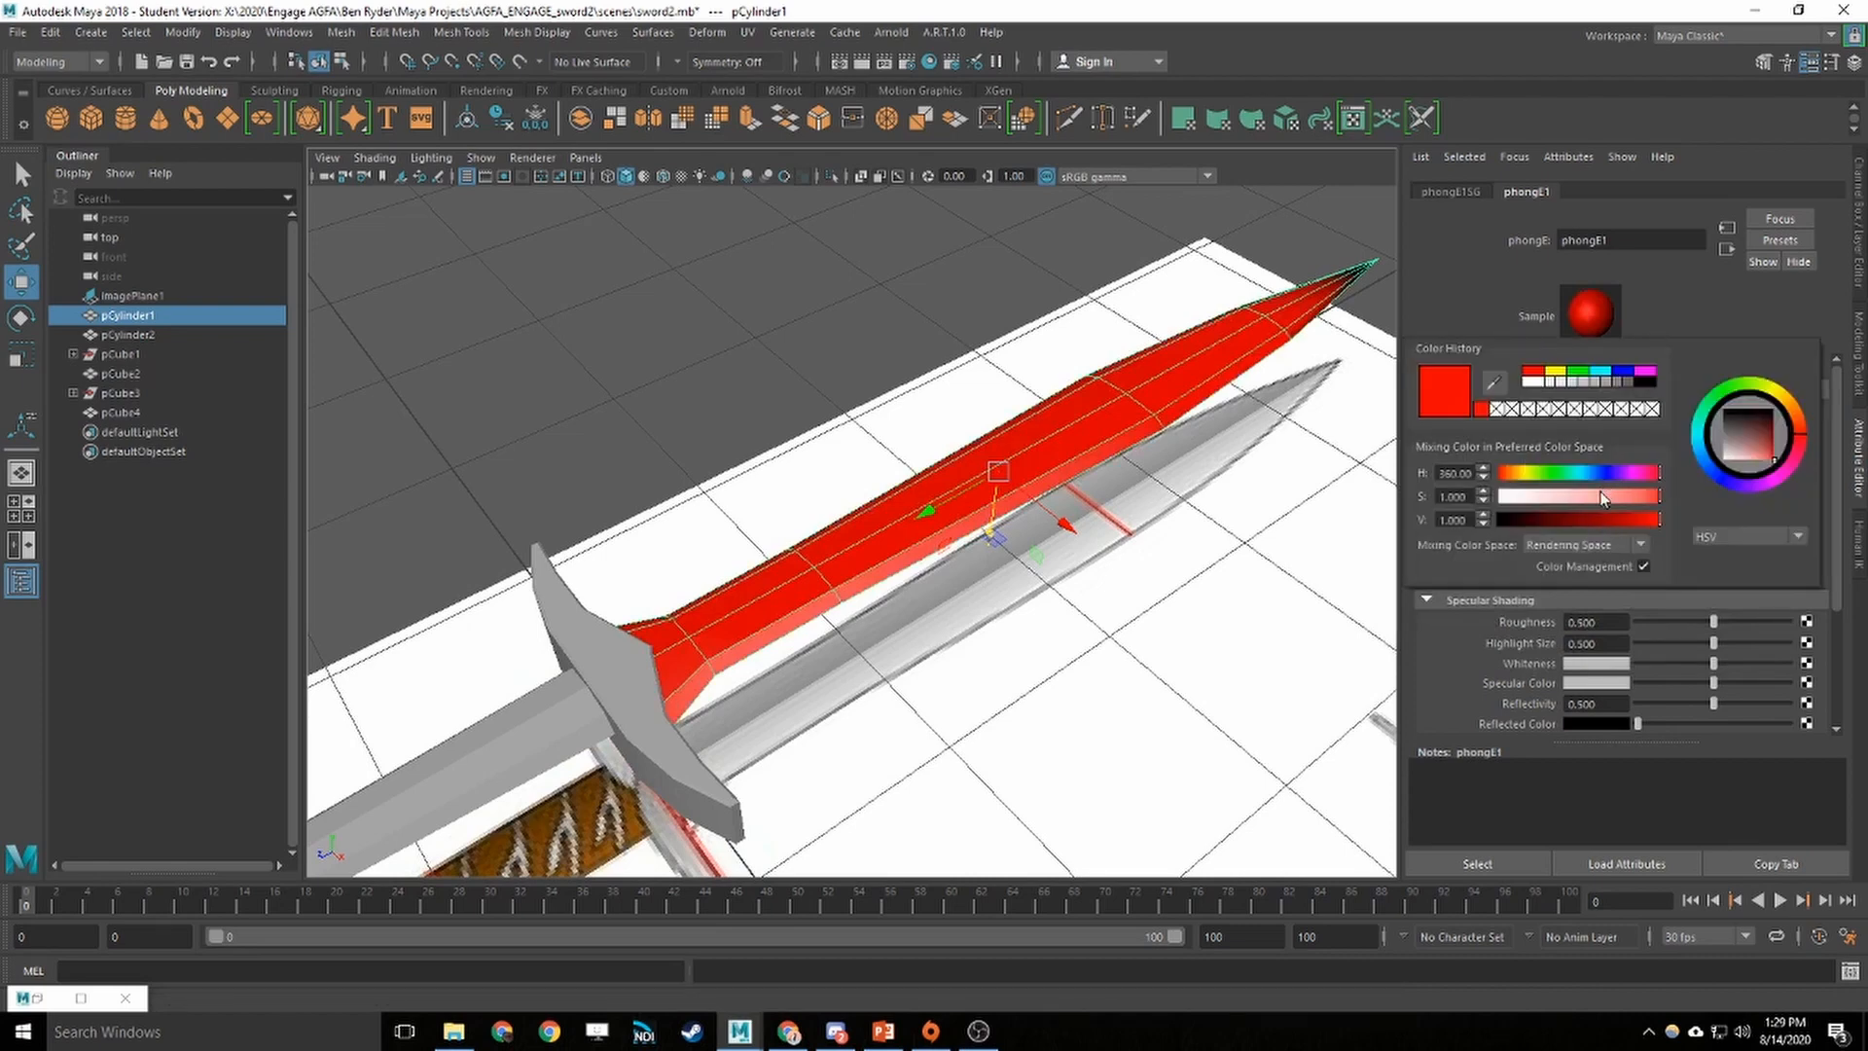
pyautogui.click(1603, 498)
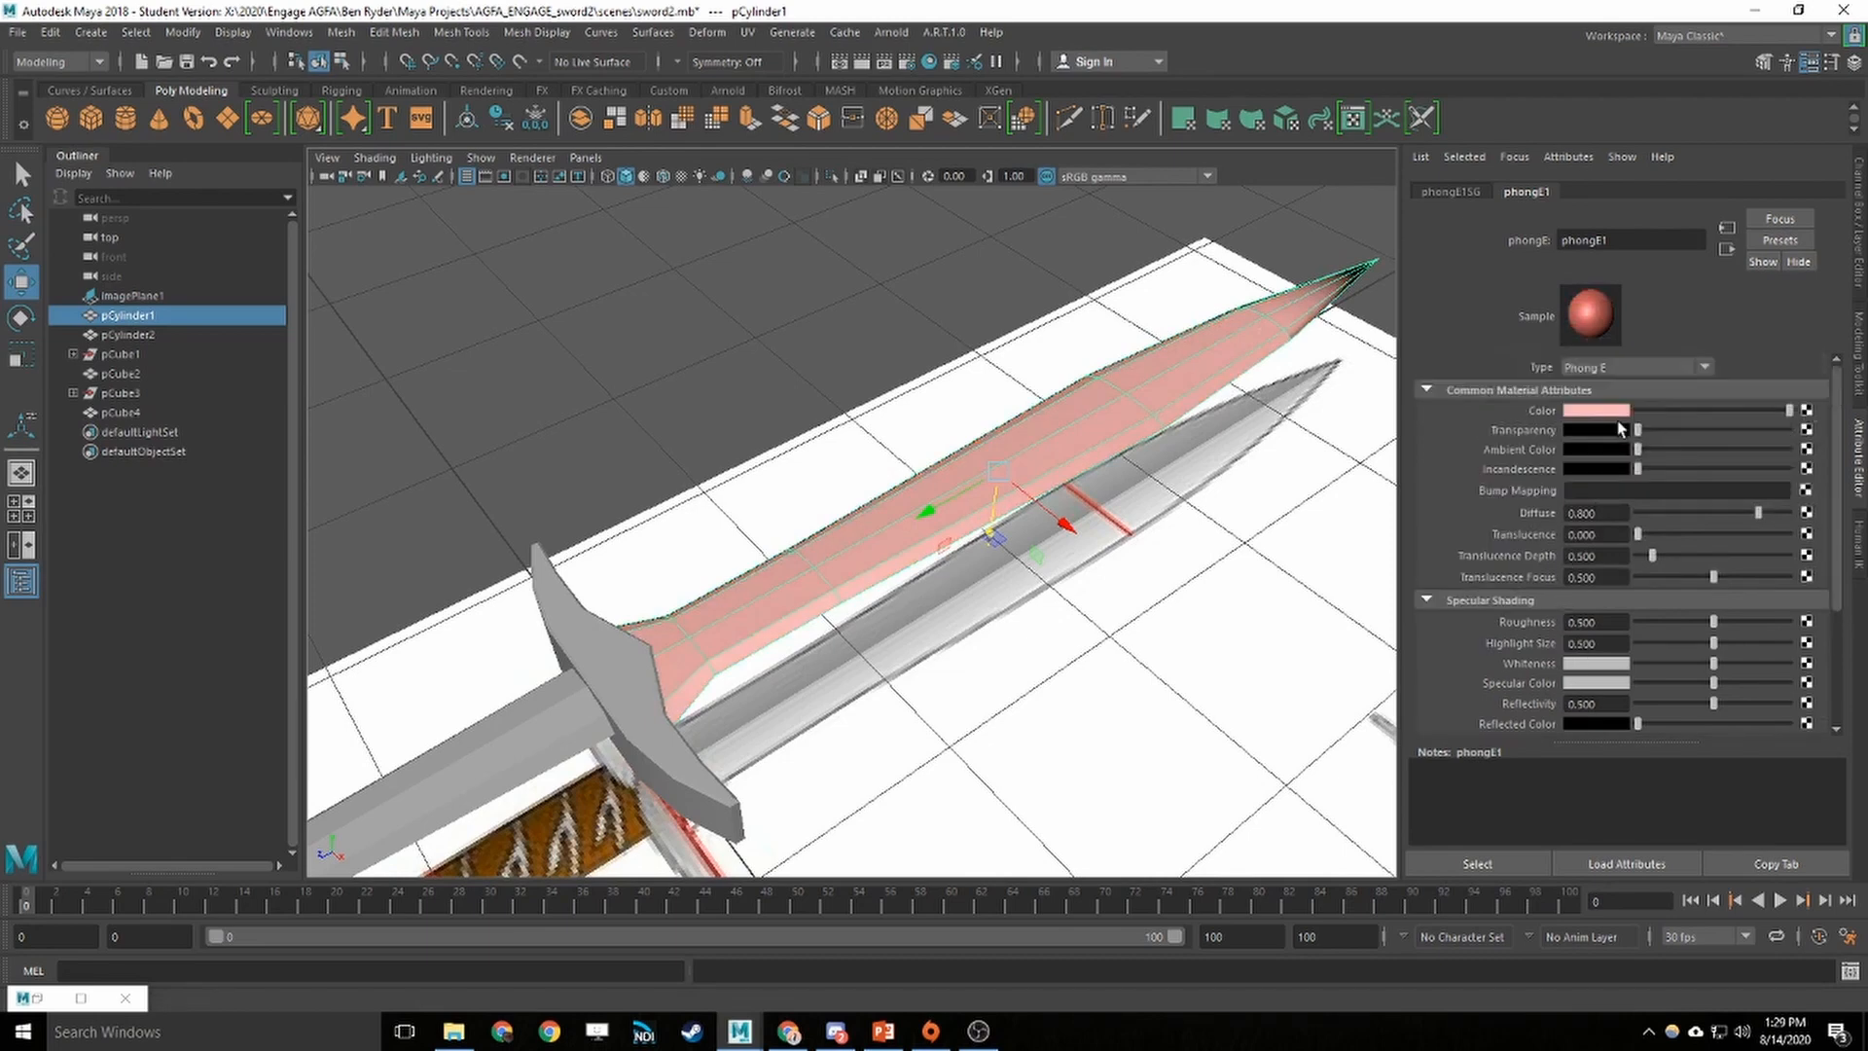
pyautogui.moveTo(1638, 432); pyautogui.dragTo(1652, 506)
pyautogui.scroll(-2, 1693, 562)
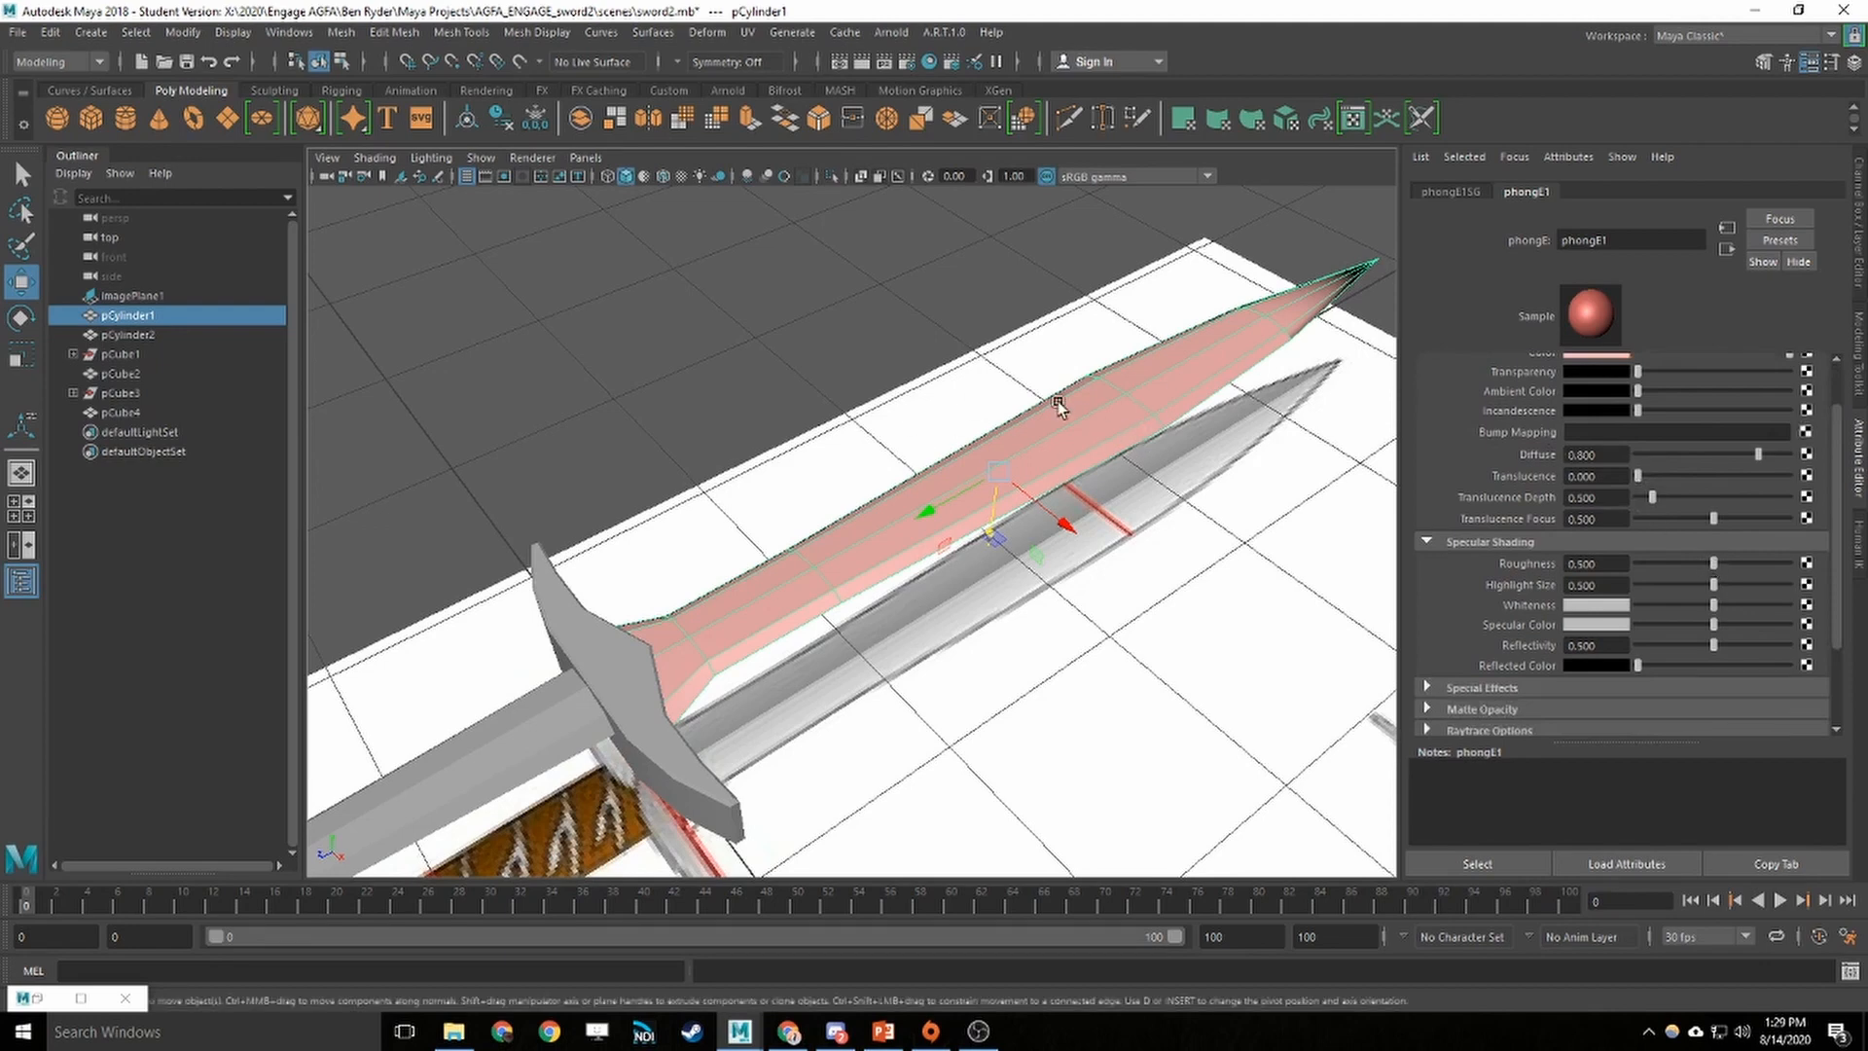
pyautogui.click(889, 288)
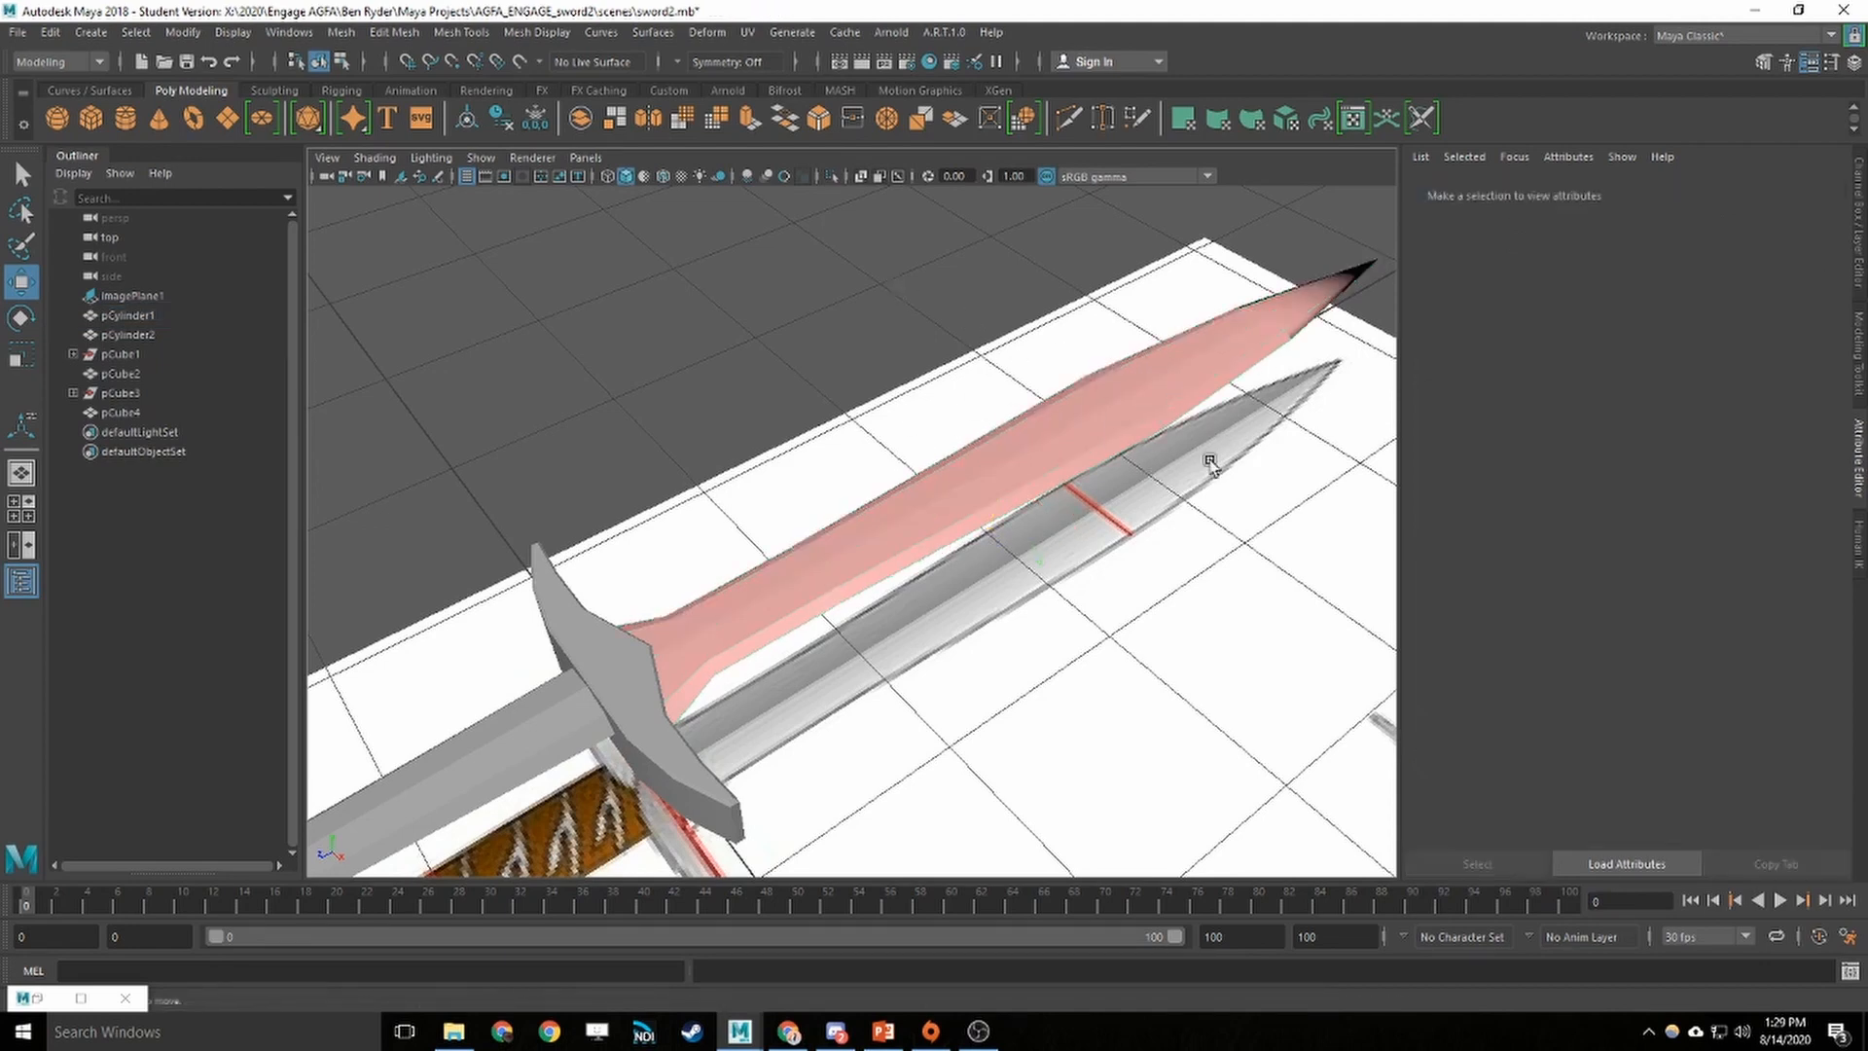
pyautogui.click(1147, 376)
pyautogui.rightClick(1146, 376)
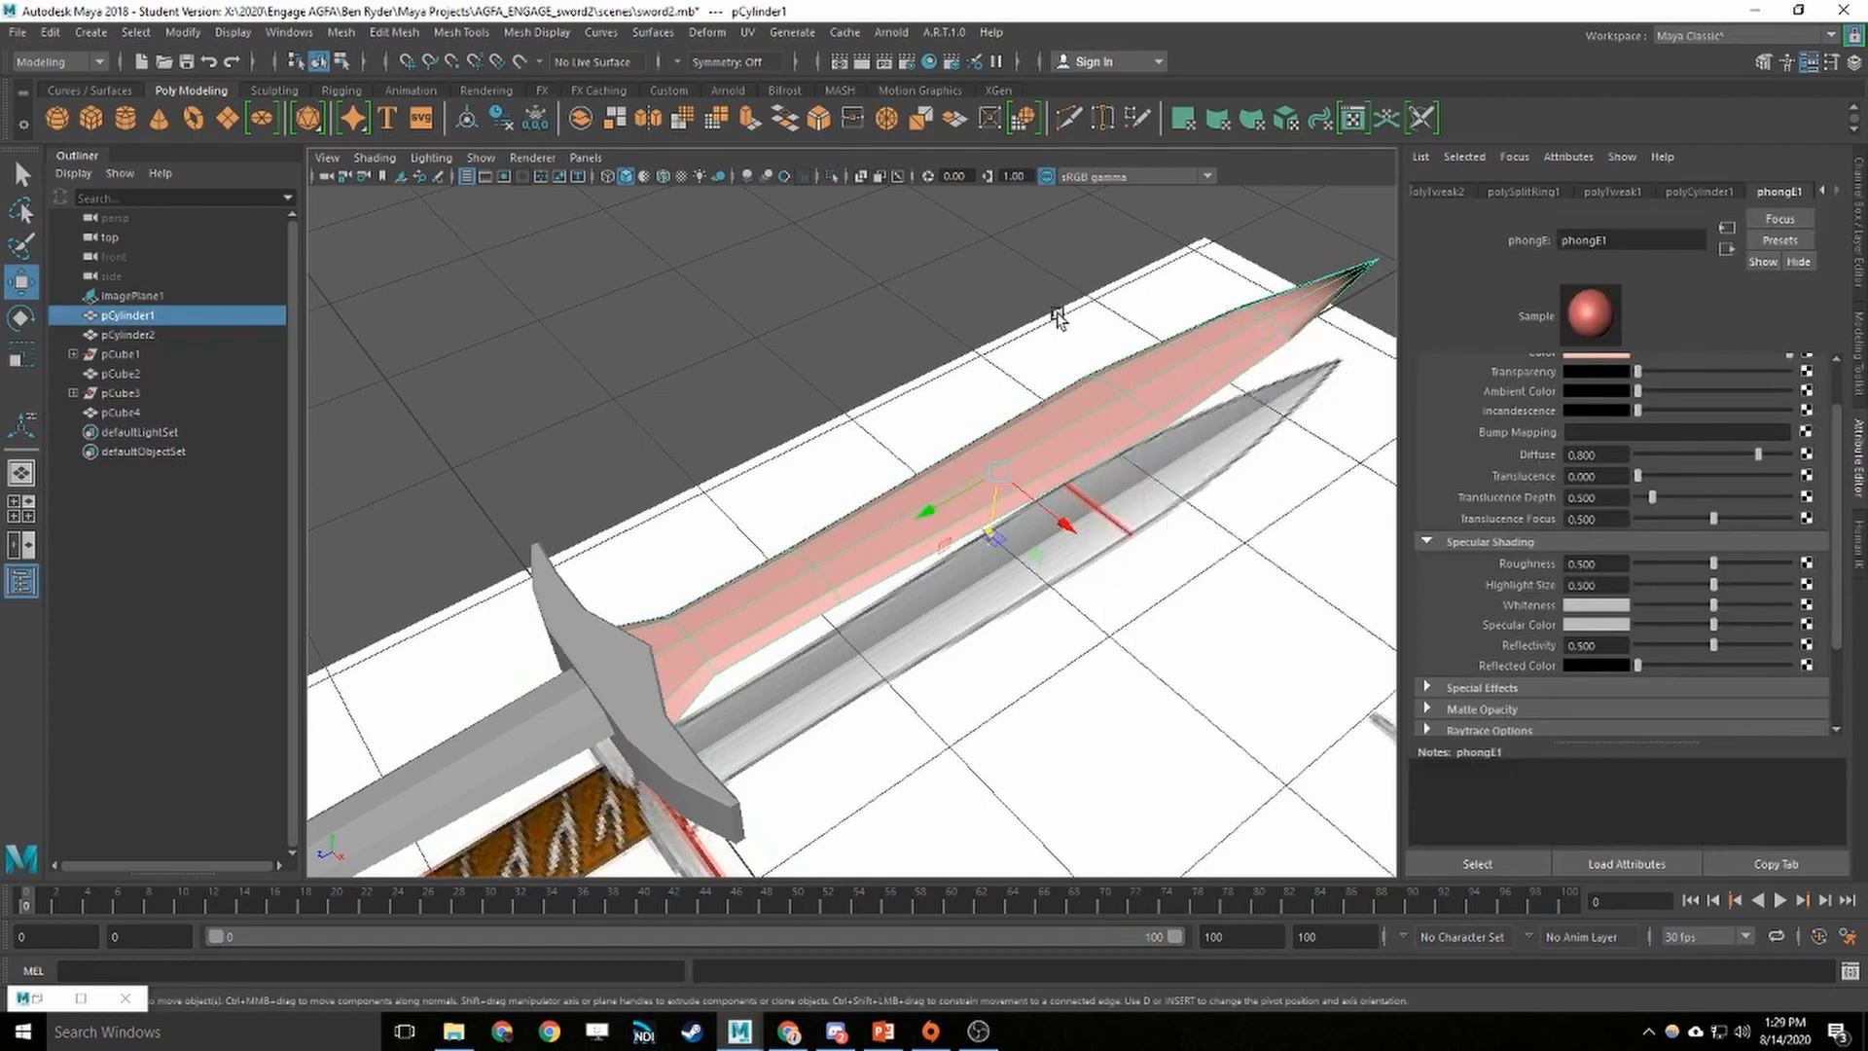
pyautogui.click(1058, 314)
pyautogui.click(1145, 413)
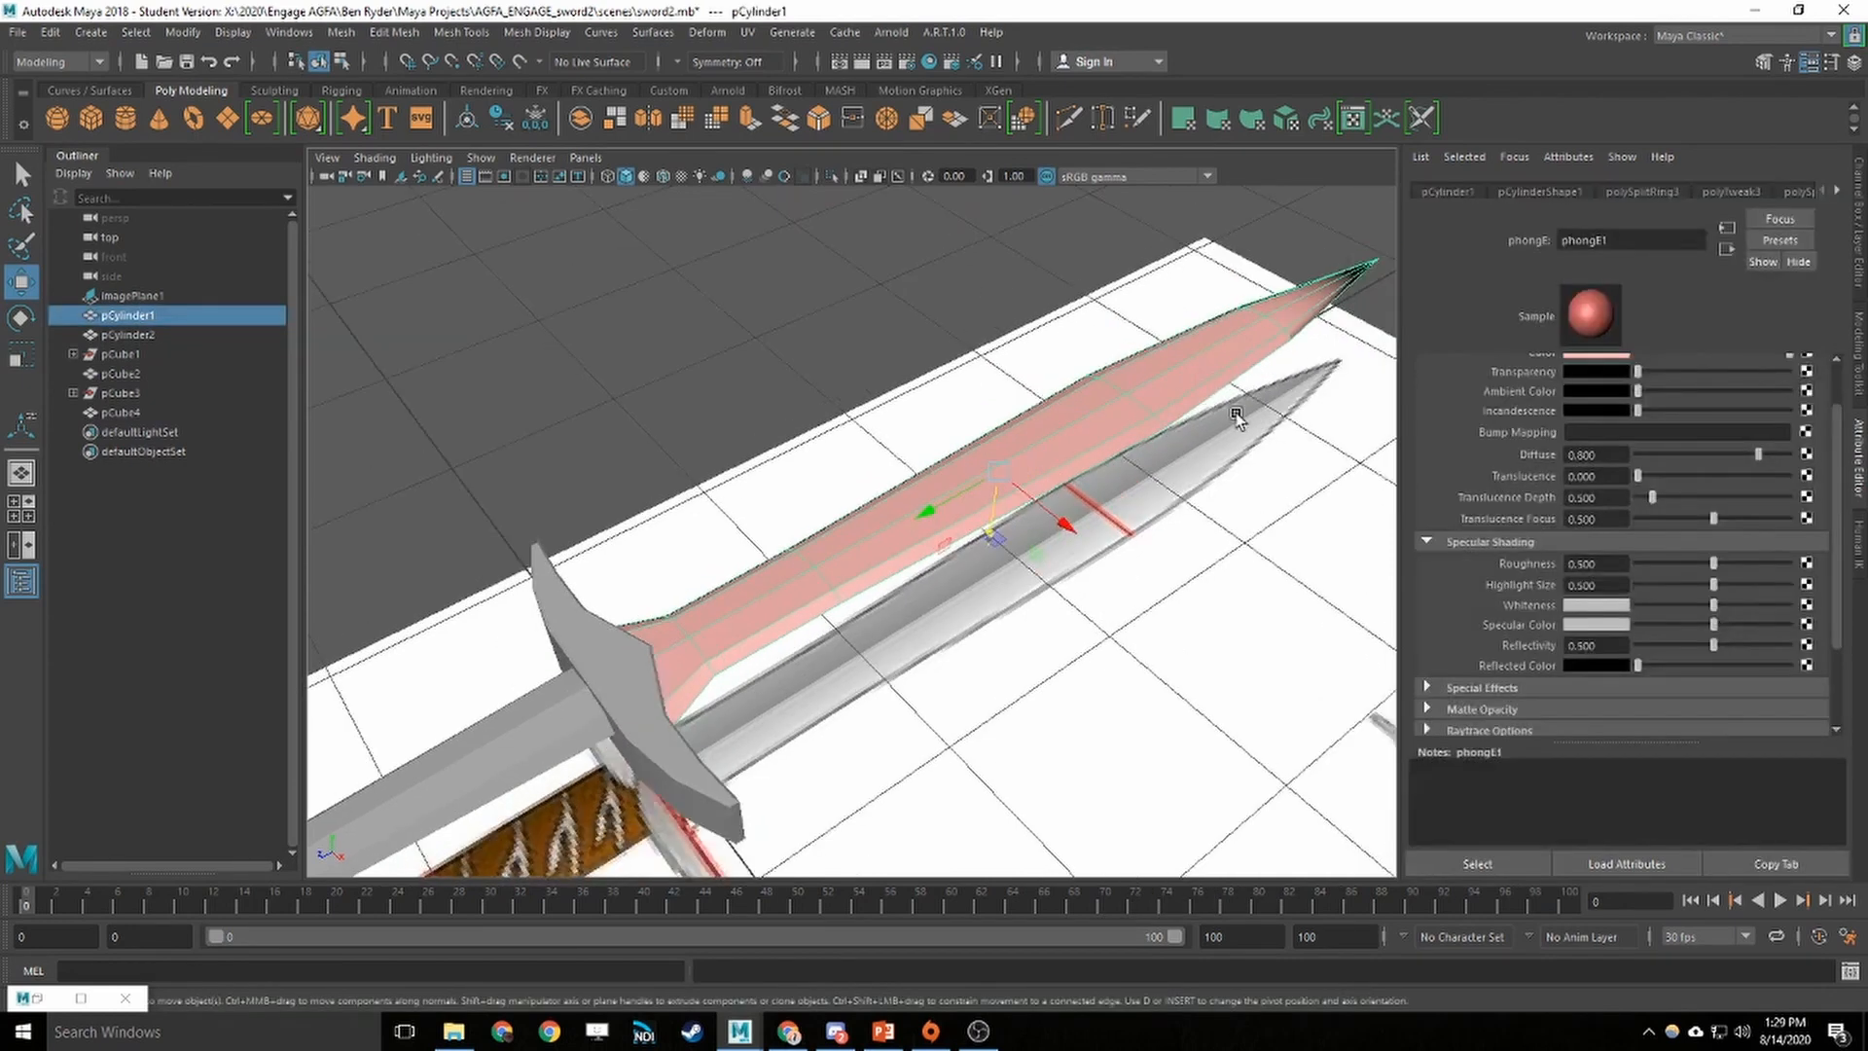
# Connect a File texture node to the Color attribute of the blade's Phong E material
pyautogui.scroll(2, 1720, 409)
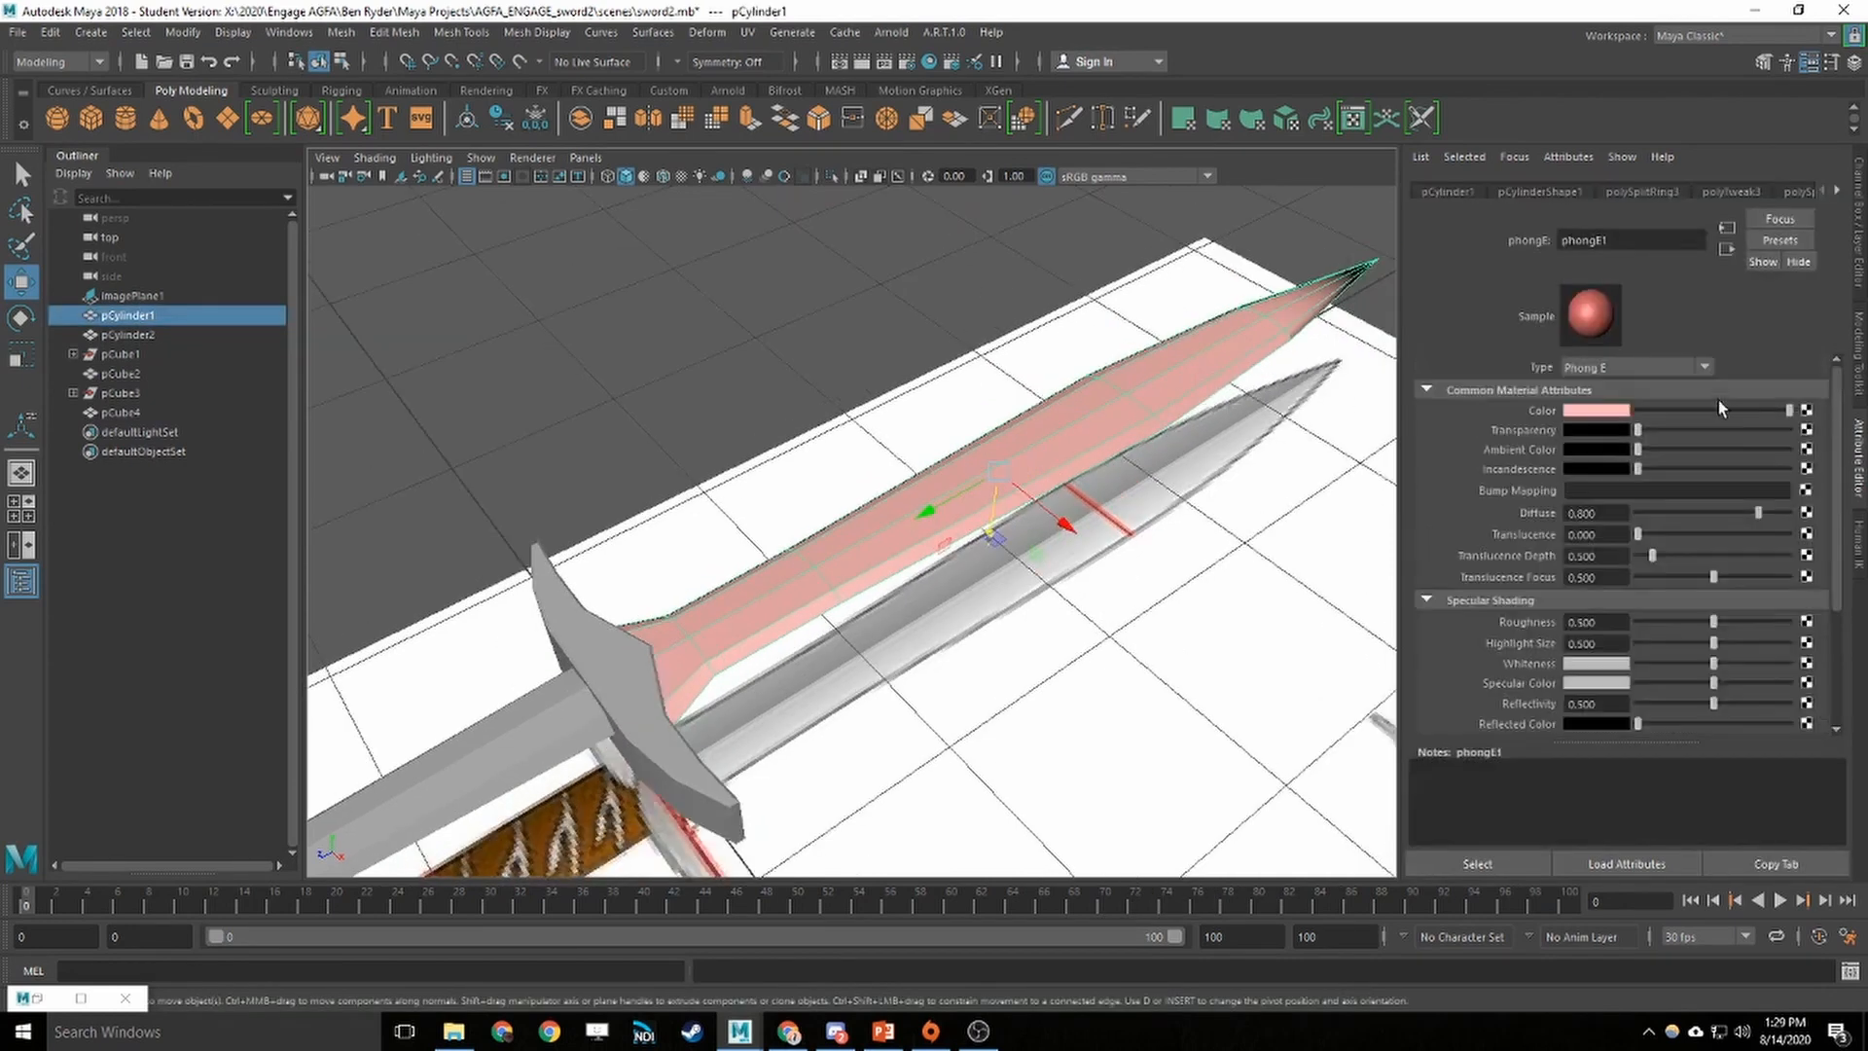
pyautogui.click(1806, 412)
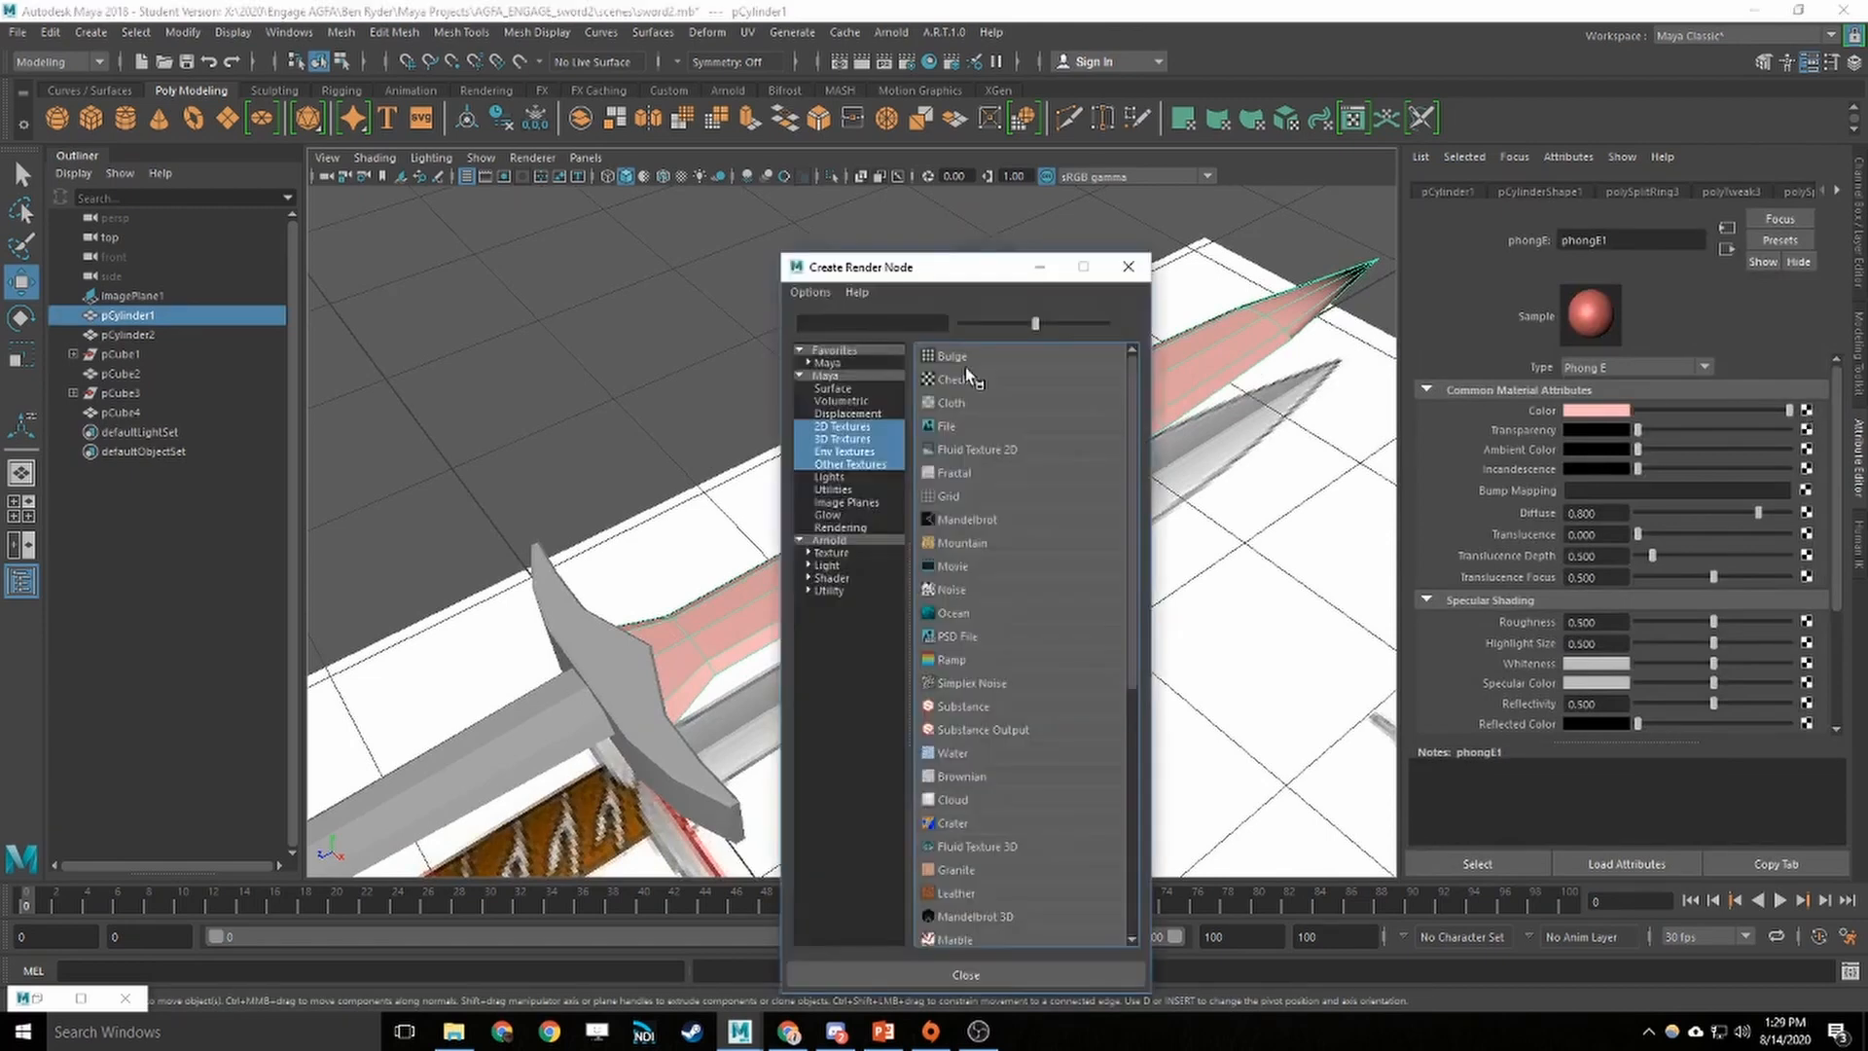
pyautogui.click(945, 429)
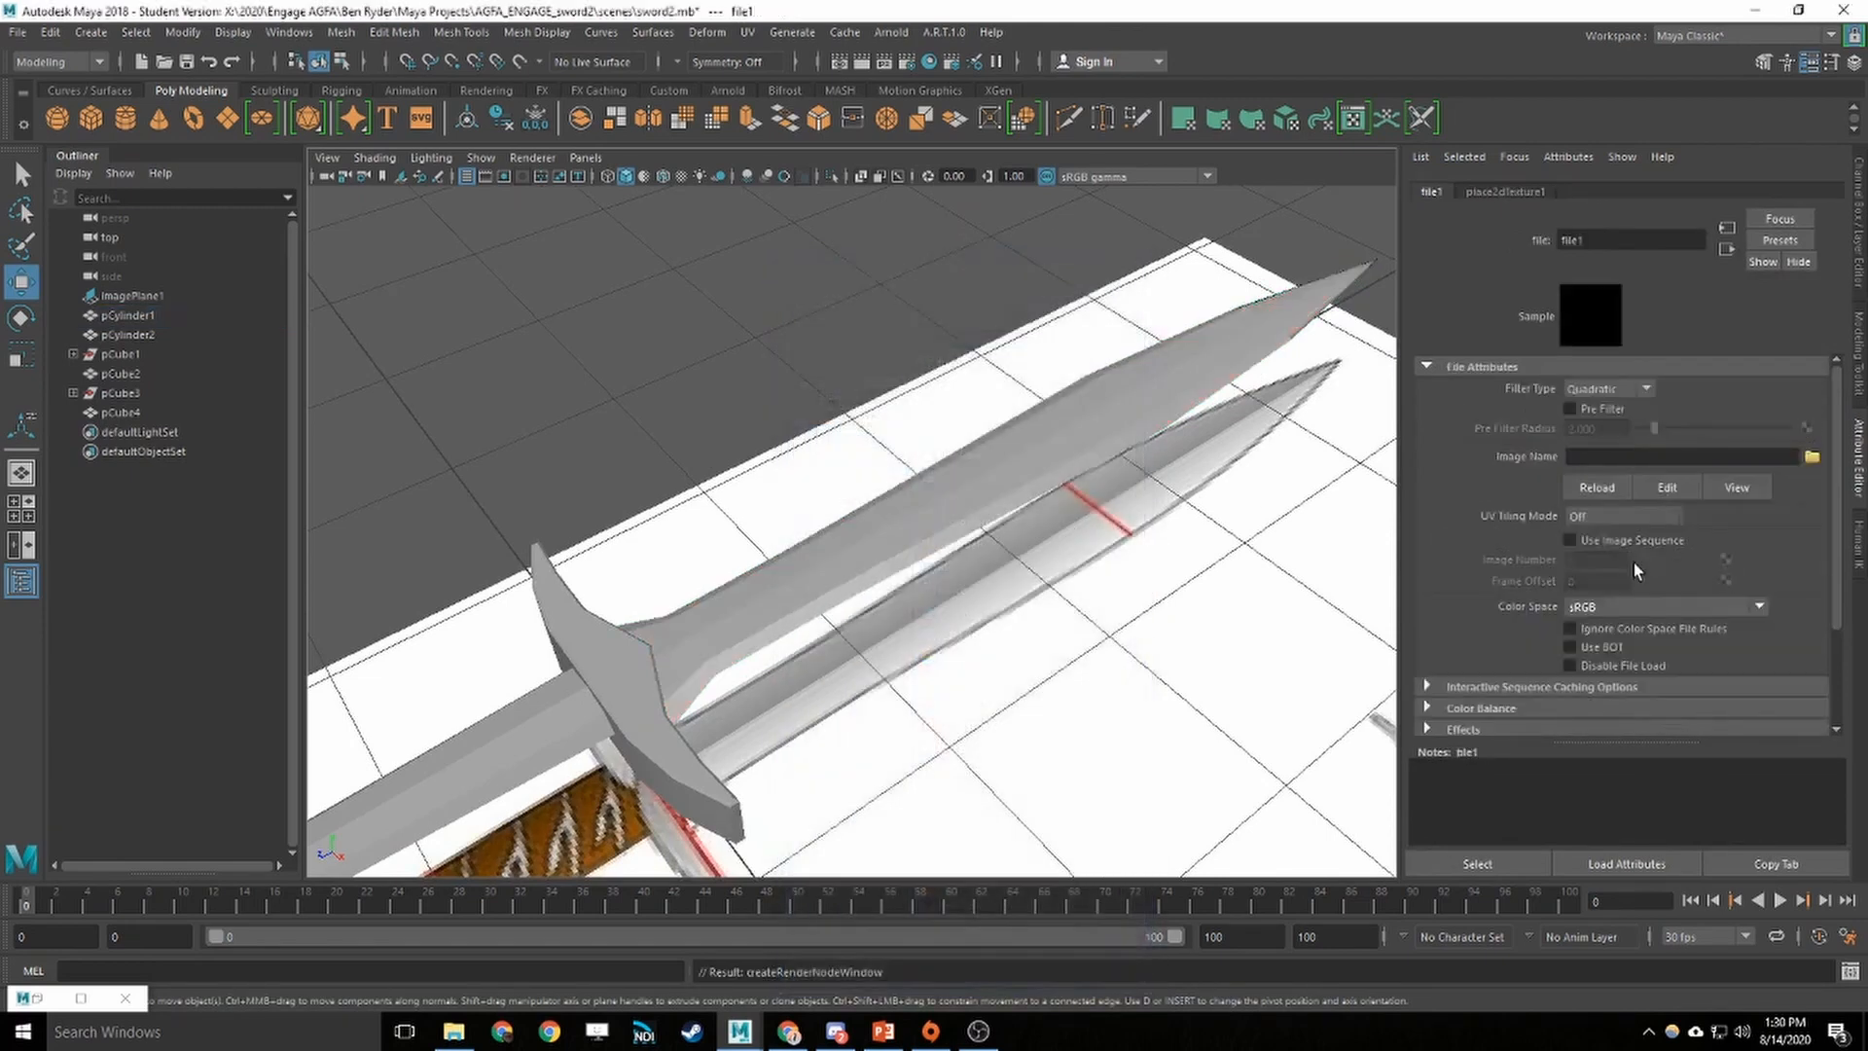
# Load Sword_albedo.png from the sourceimages folder into the file texture and turn on textured display in the viewport
pyautogui.click(1811, 458)
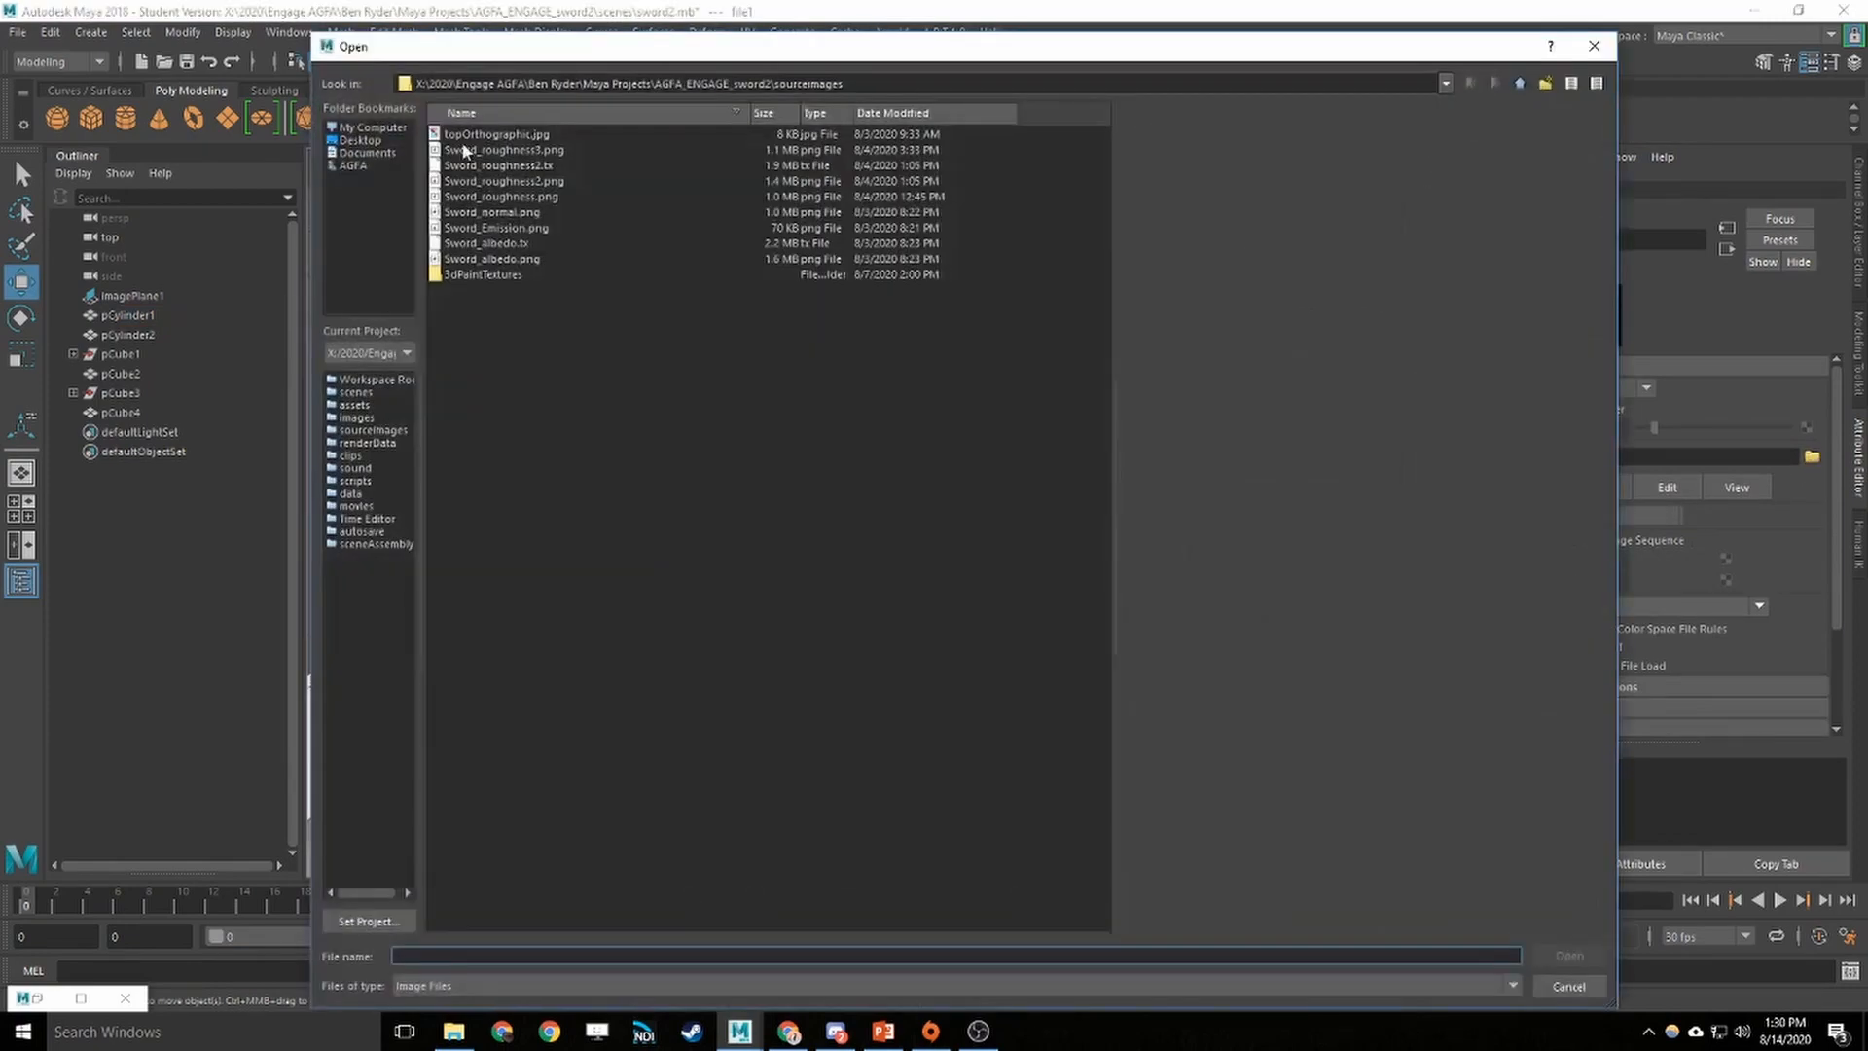
pyautogui.click(516, 244)
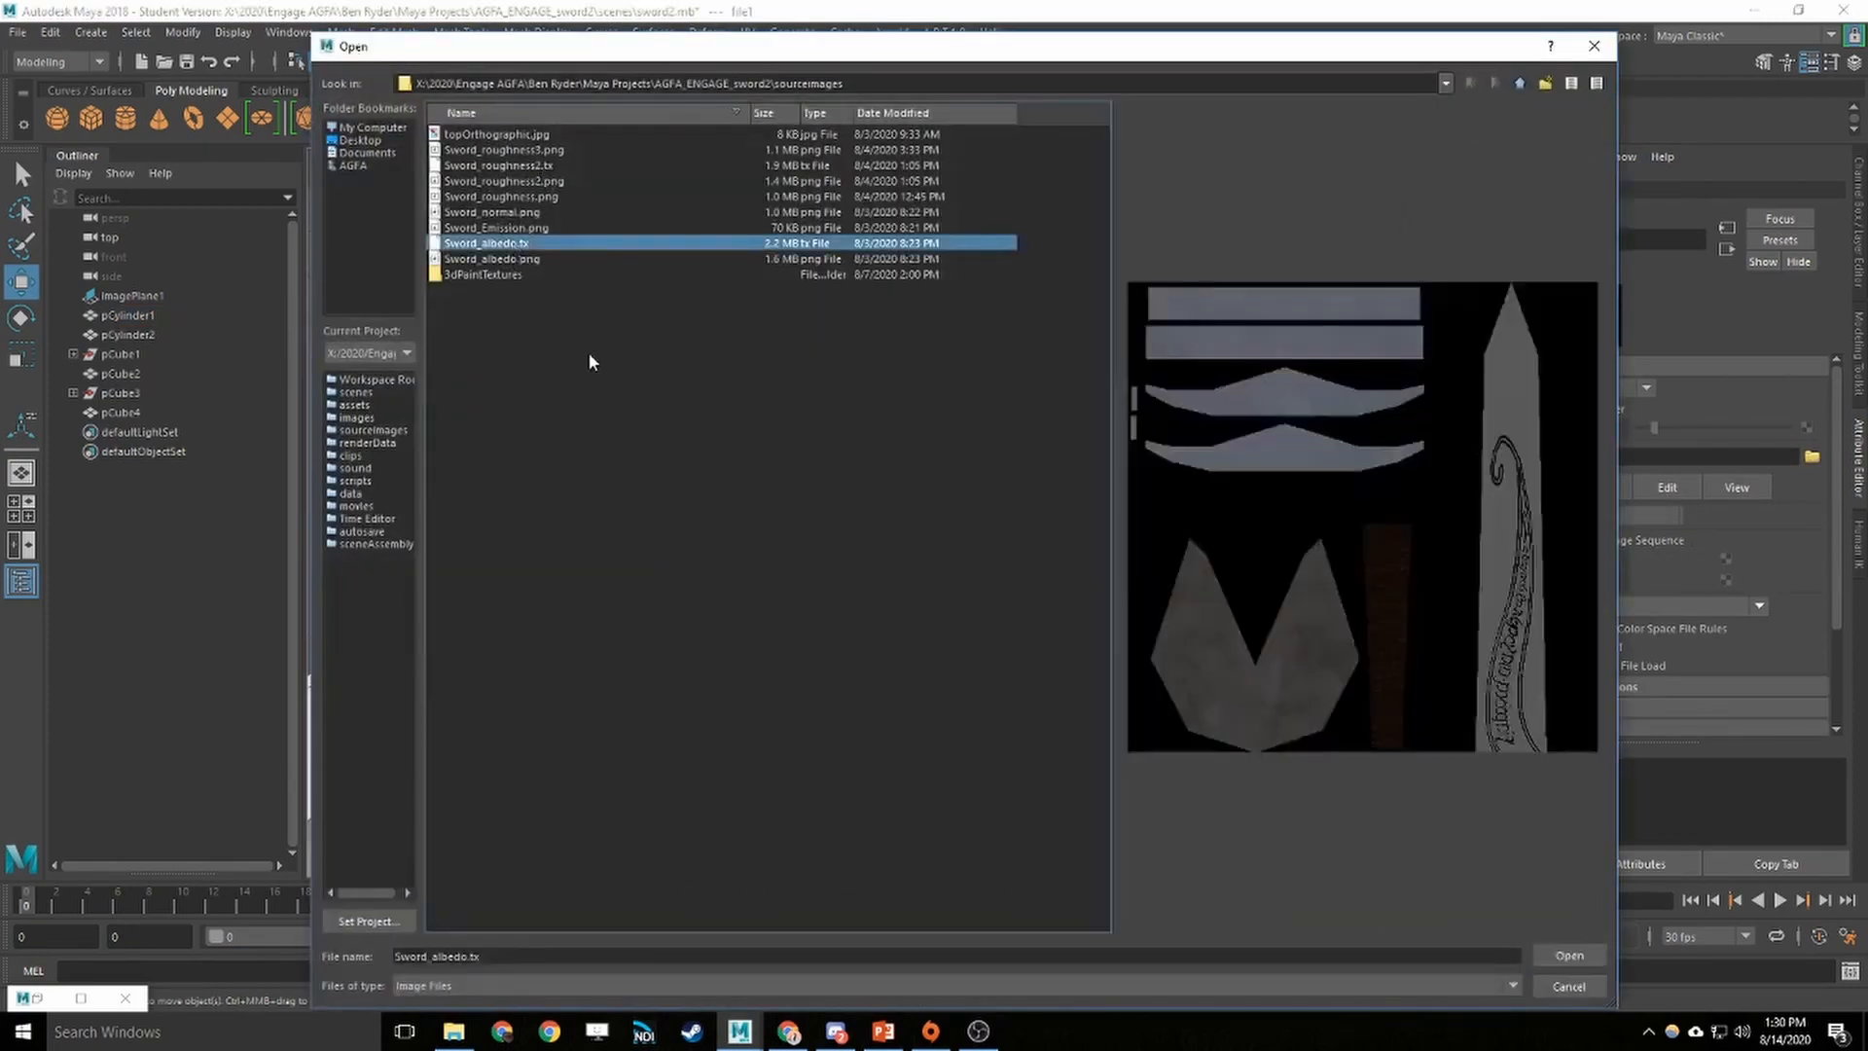
pyautogui.press('Down')
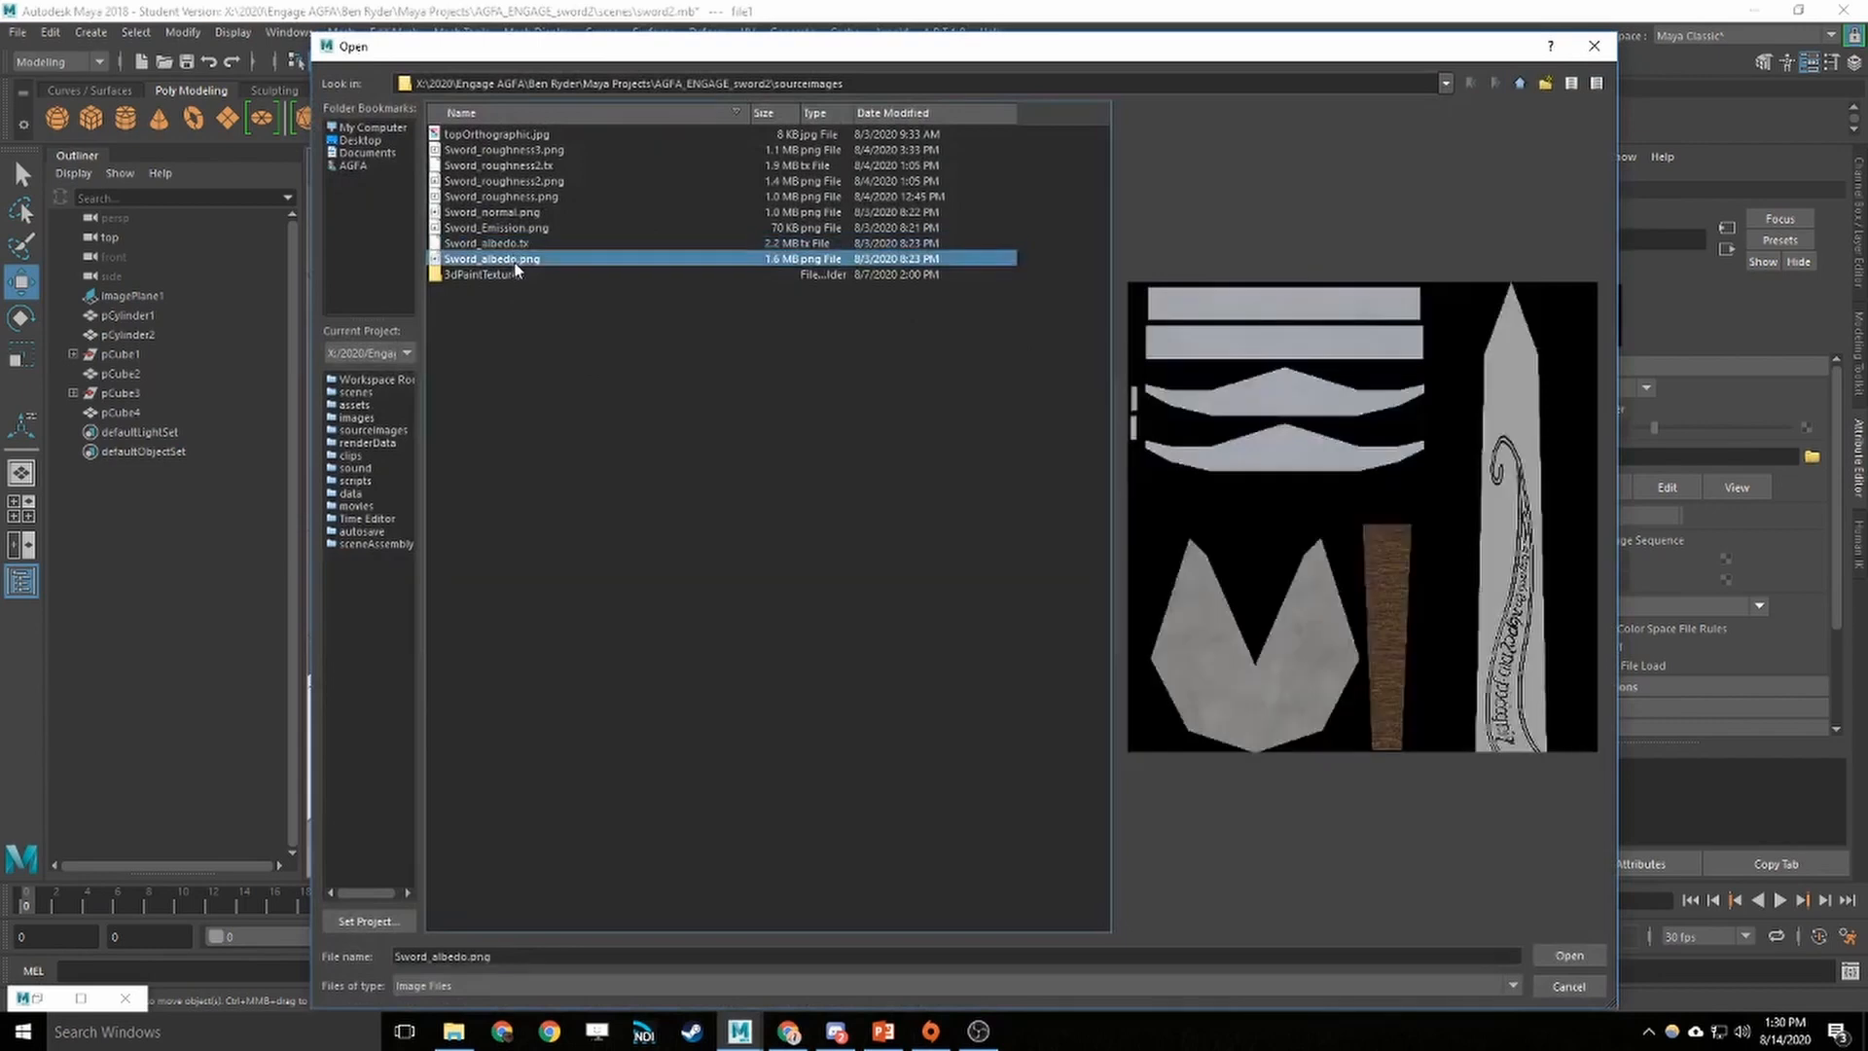
pyautogui.click(1566, 957)
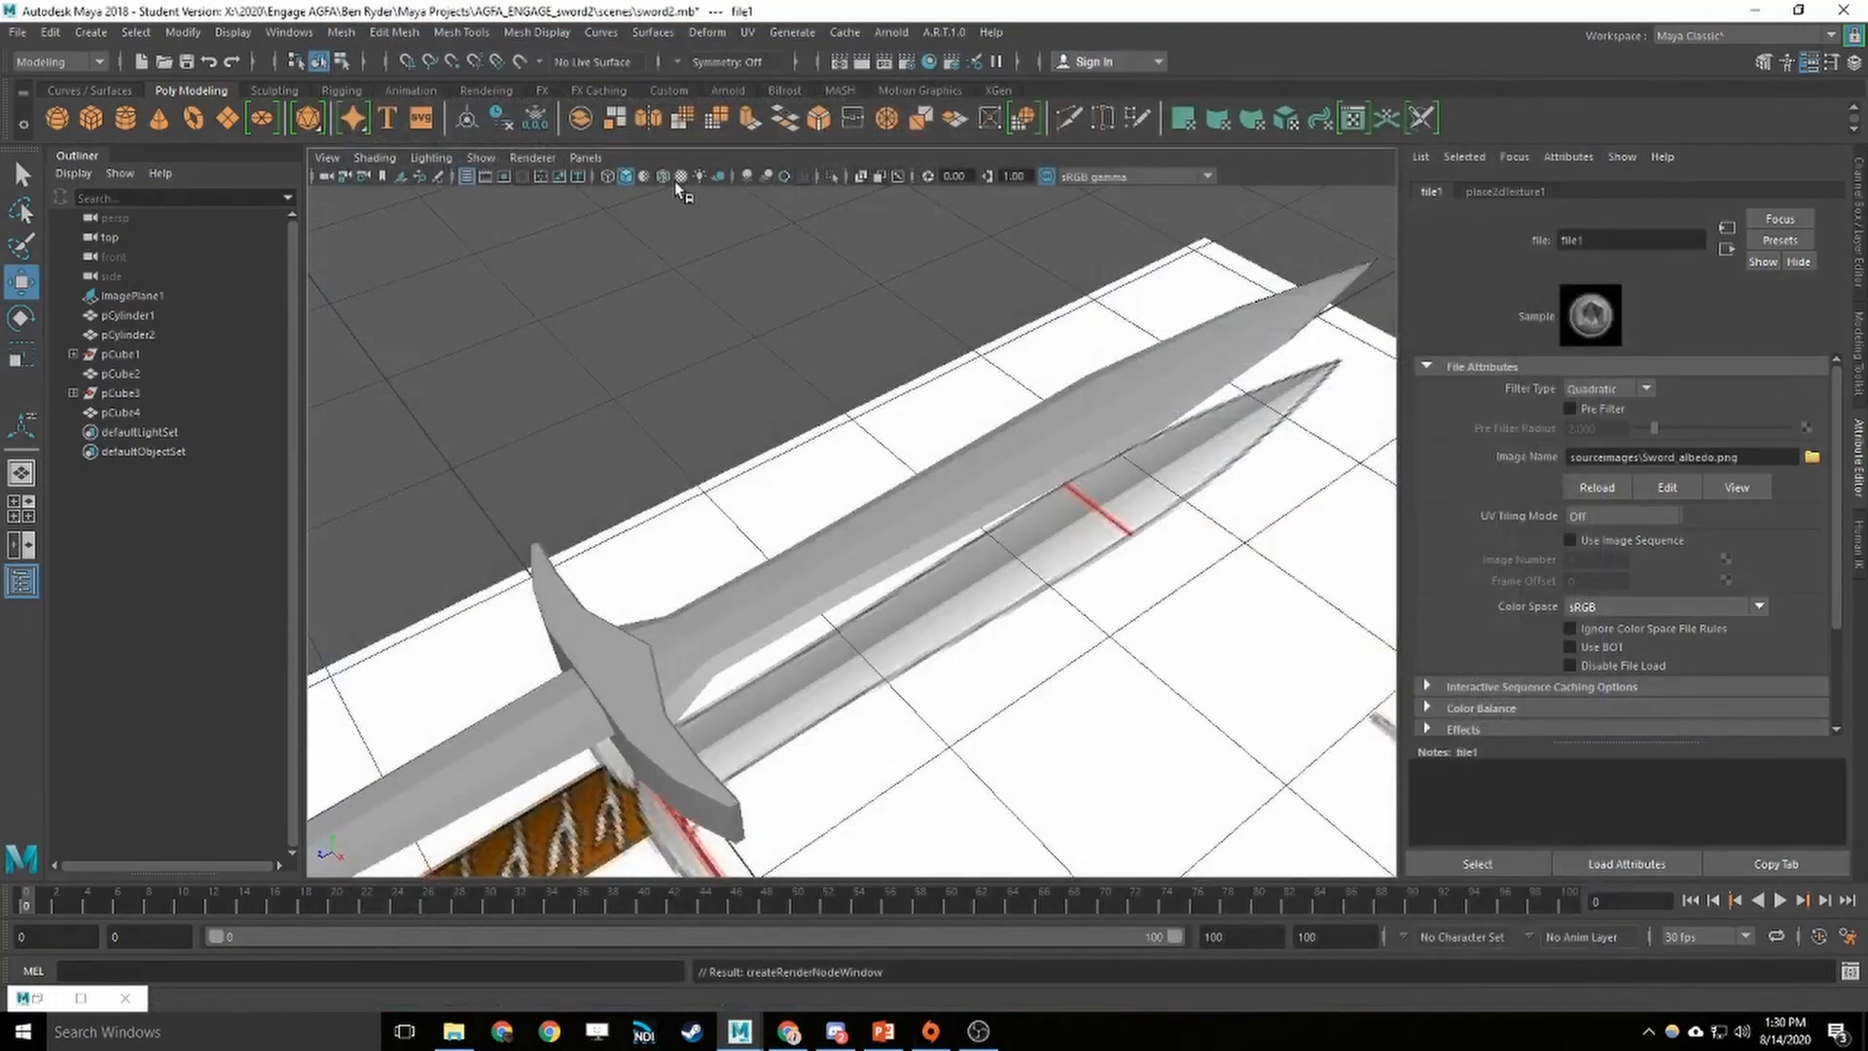
pyautogui.click(683, 179)
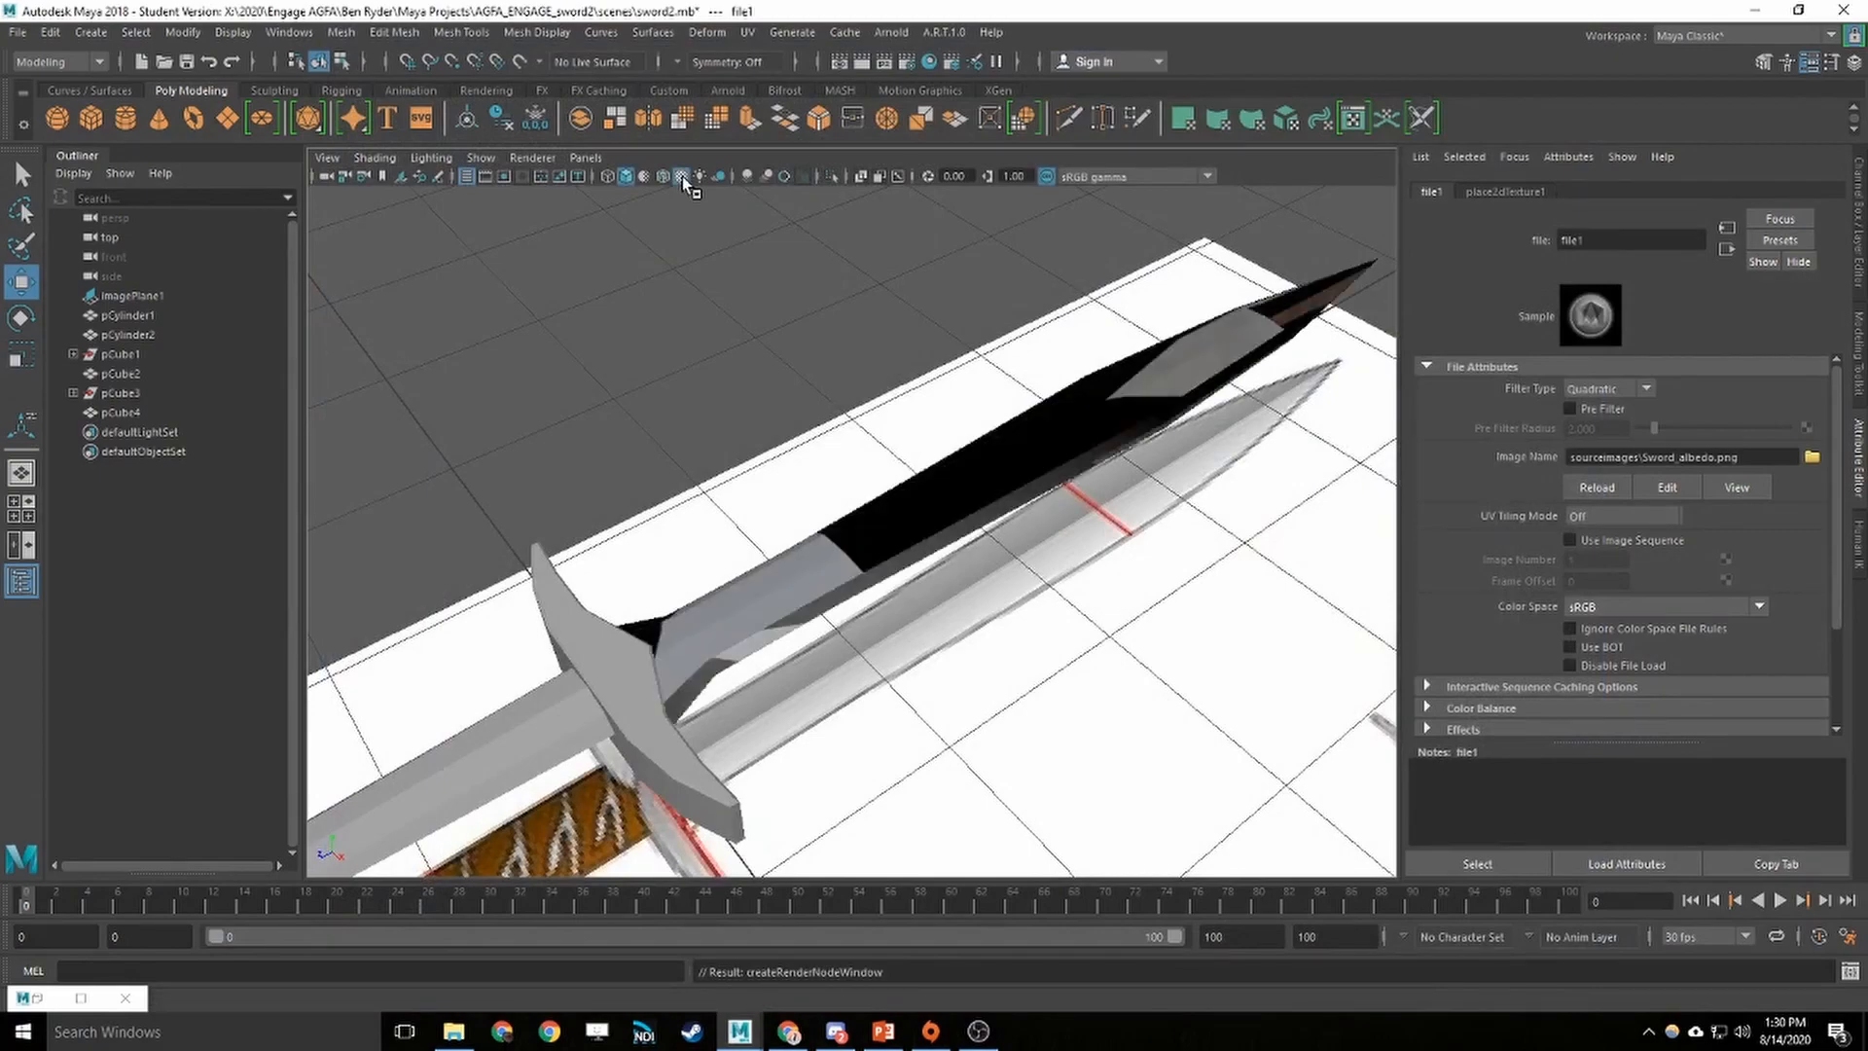
pyautogui.keyDown('alt'); pyautogui.moveTo(797, 371); pyautogui.dragTo(845, 373); pyautogui.keyUp('alt')
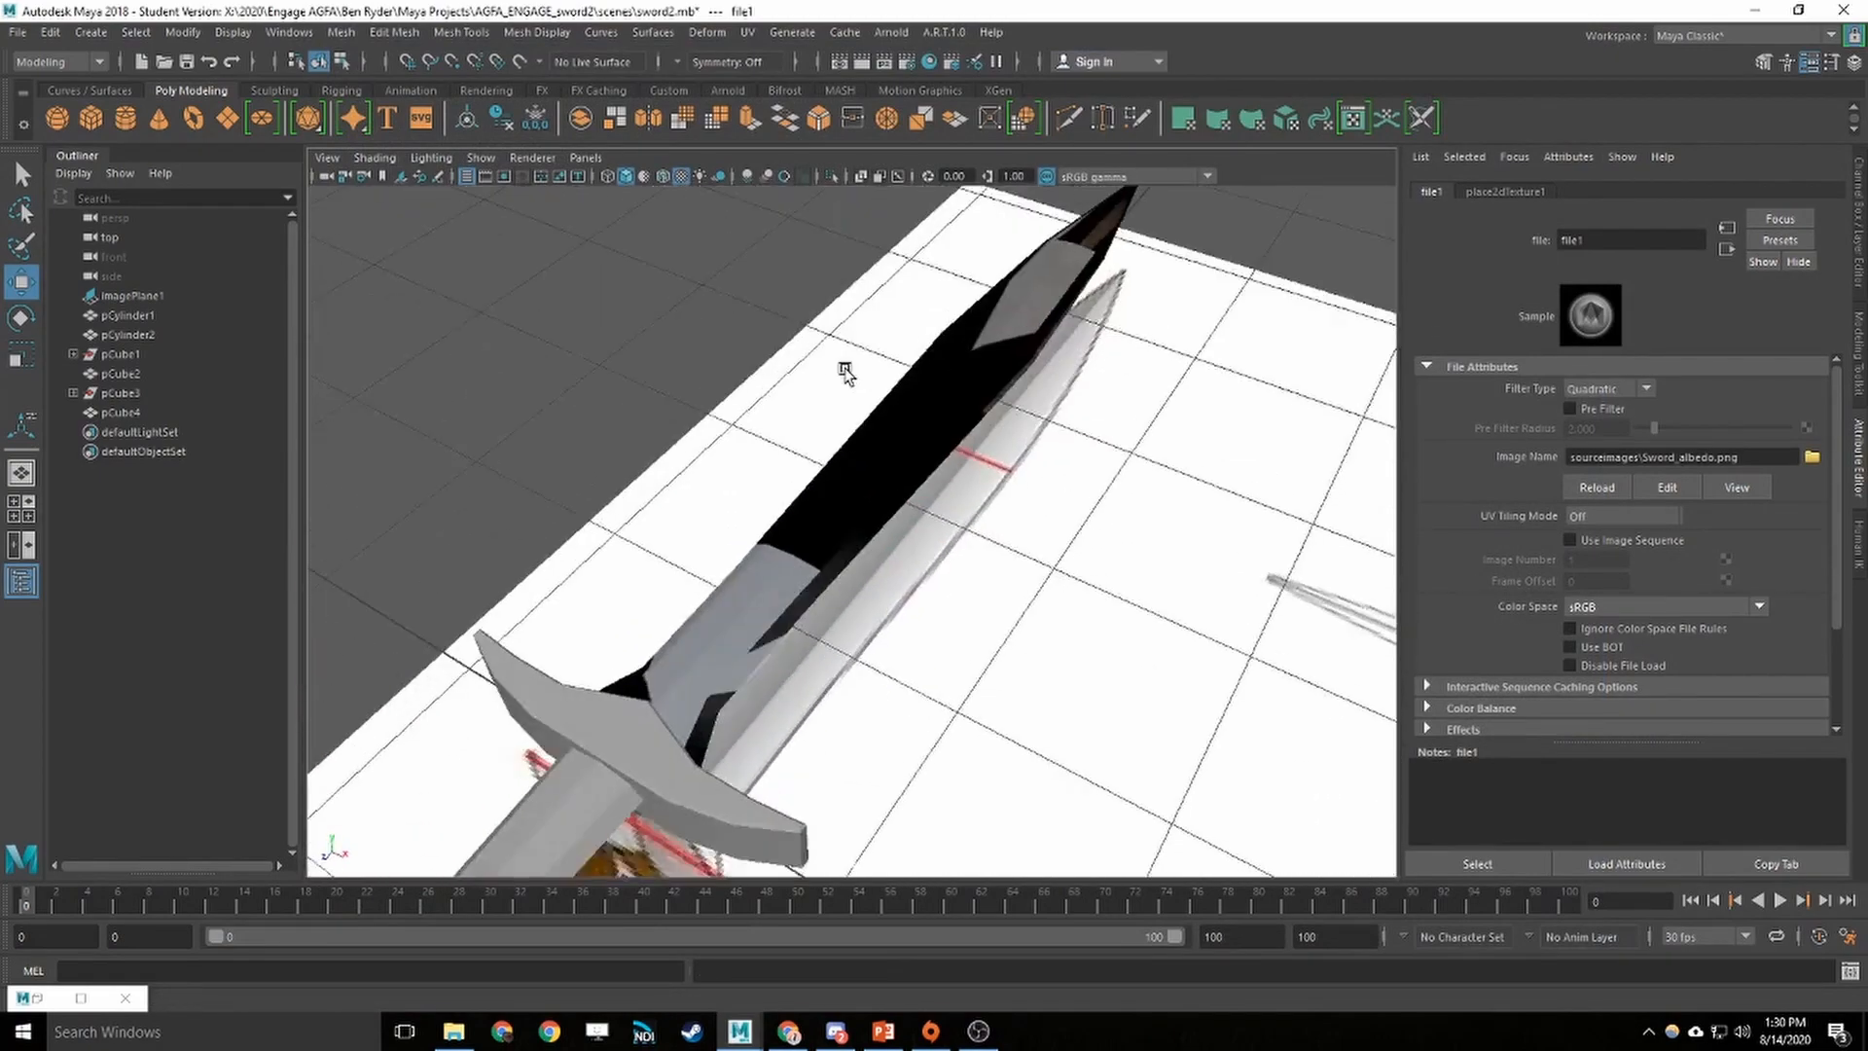
# Open the UV Editor for the sword blade and place its window beside the model with the texture fully in view
pyautogui.click(967, 417)
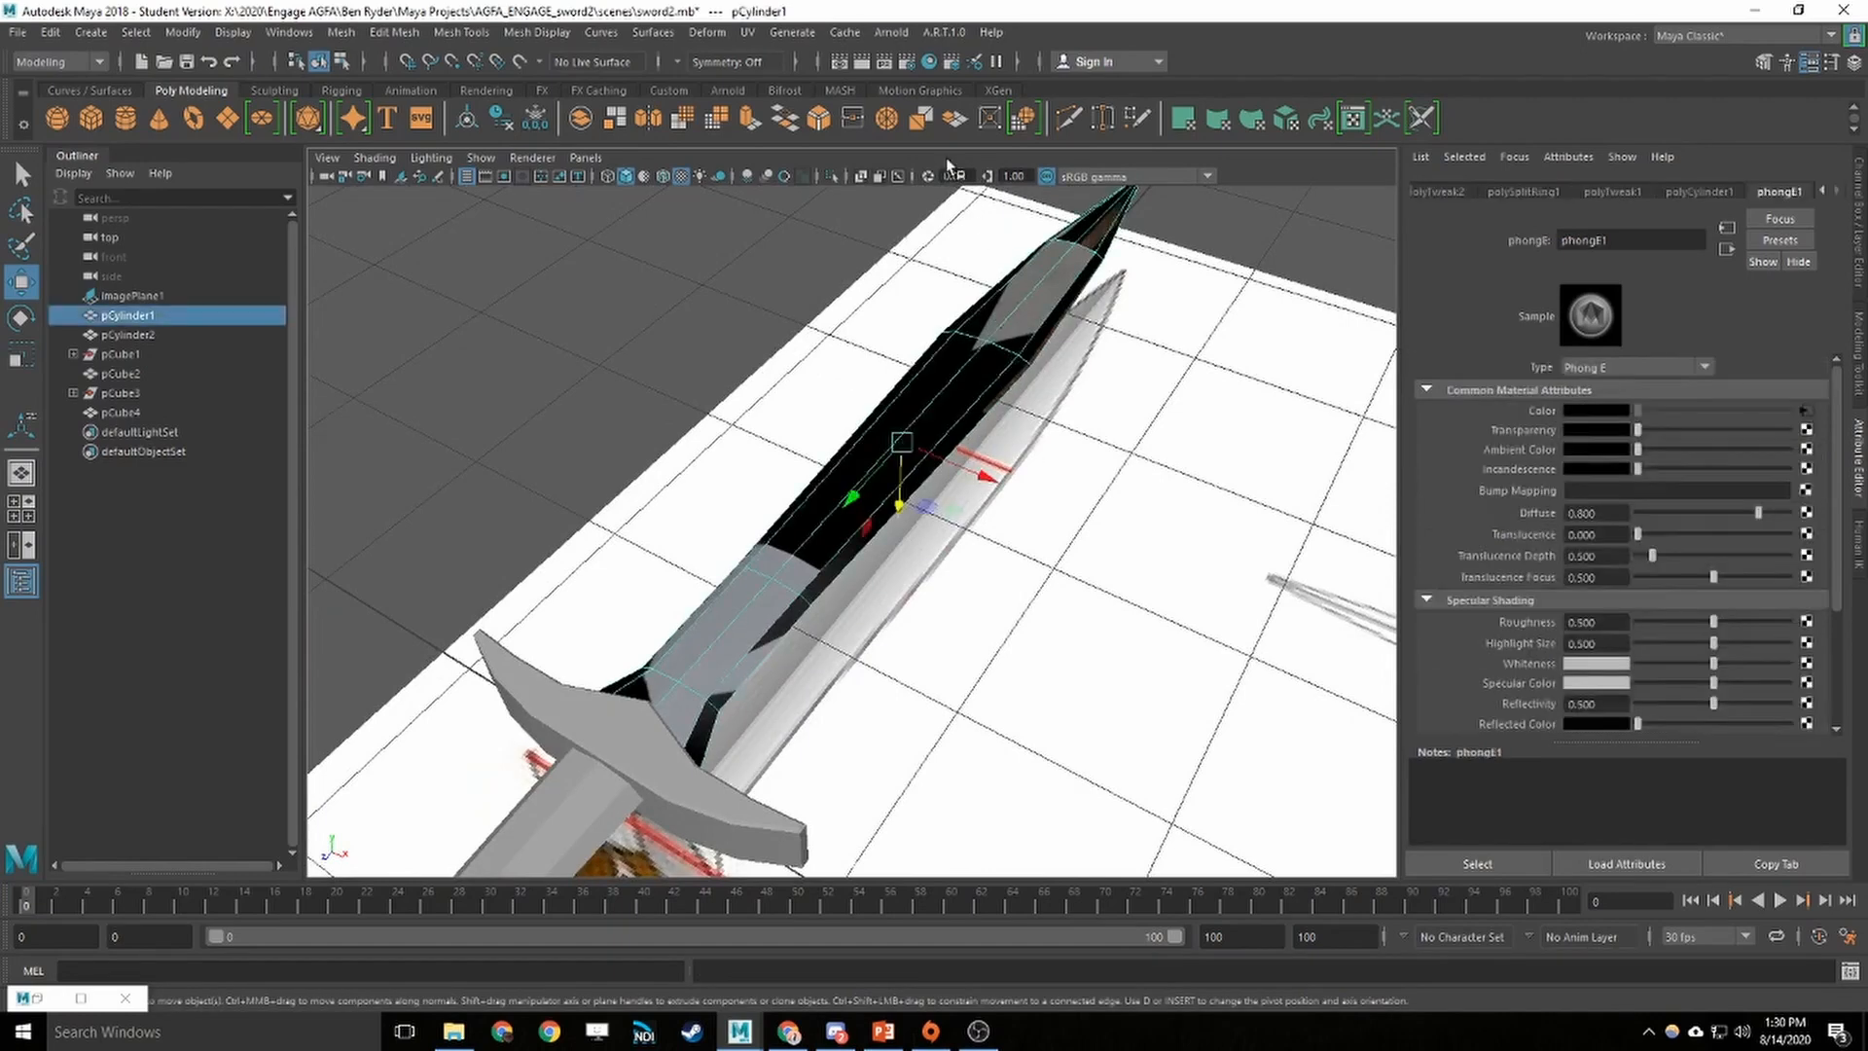
pyautogui.click(748, 33)
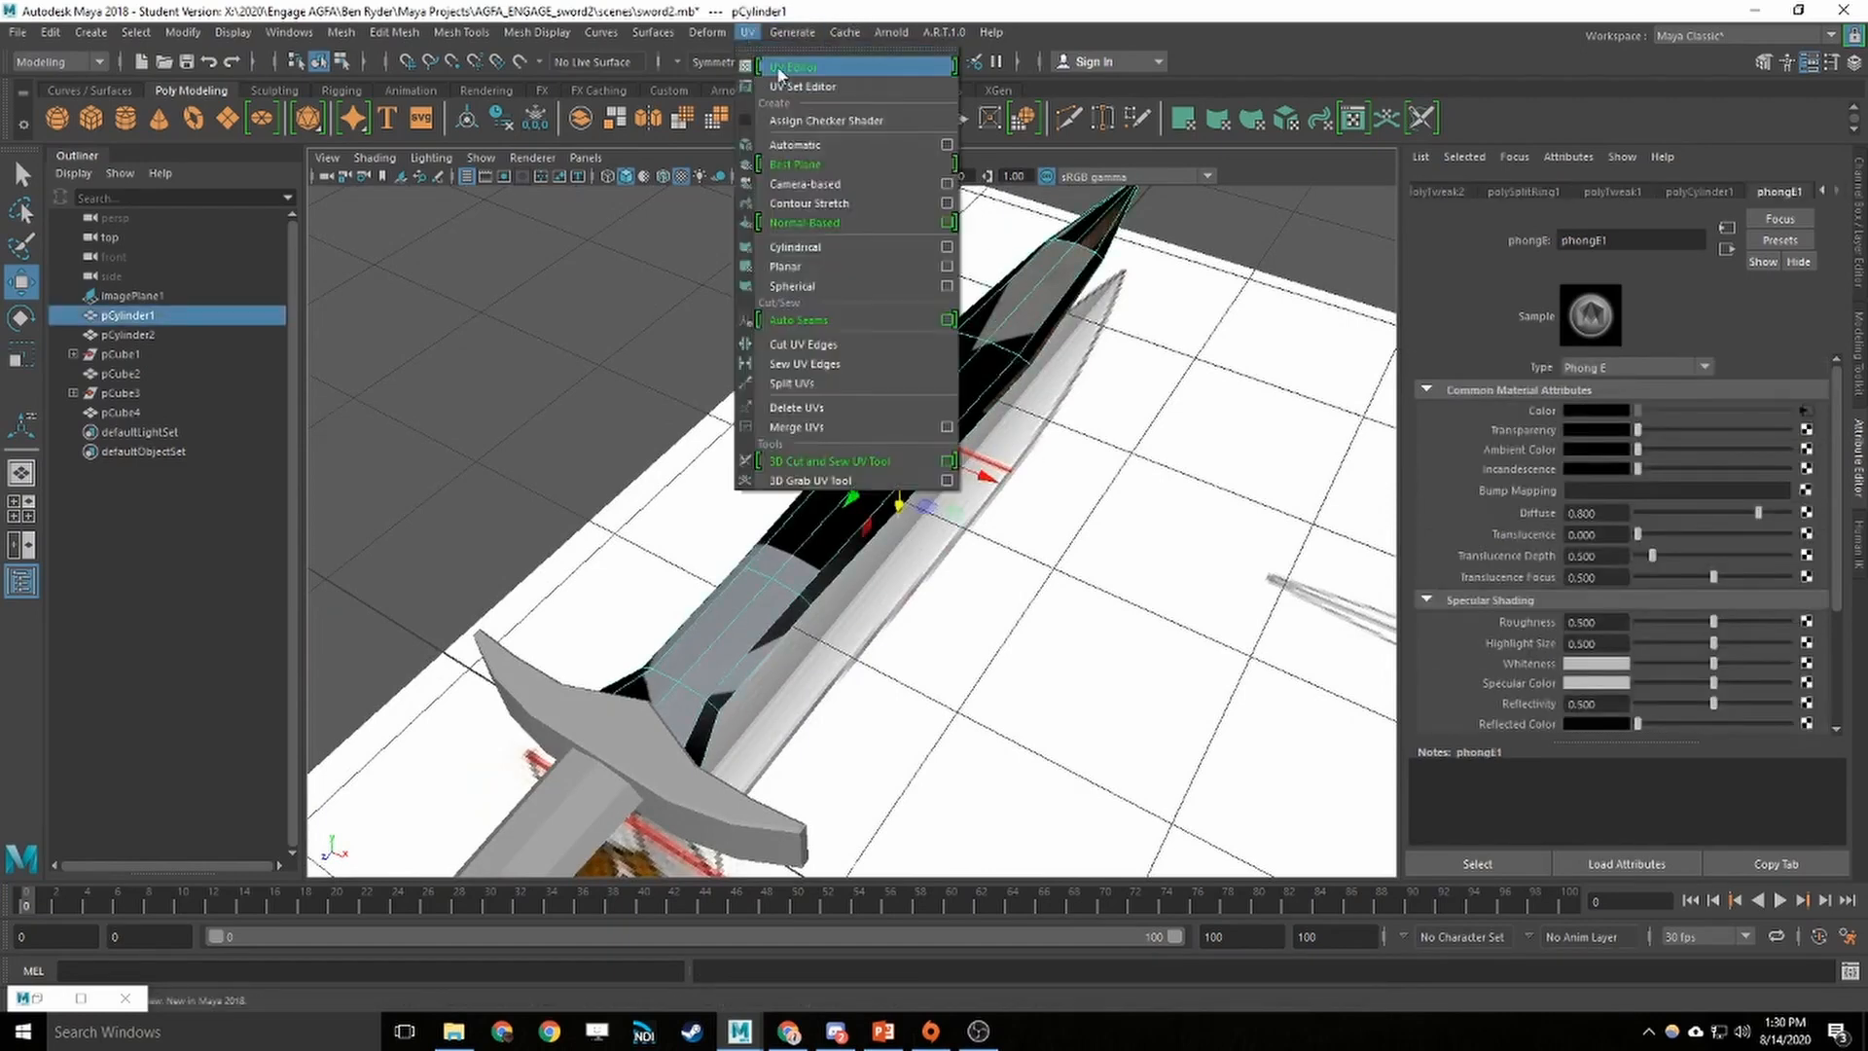
pyautogui.click(860, 66)
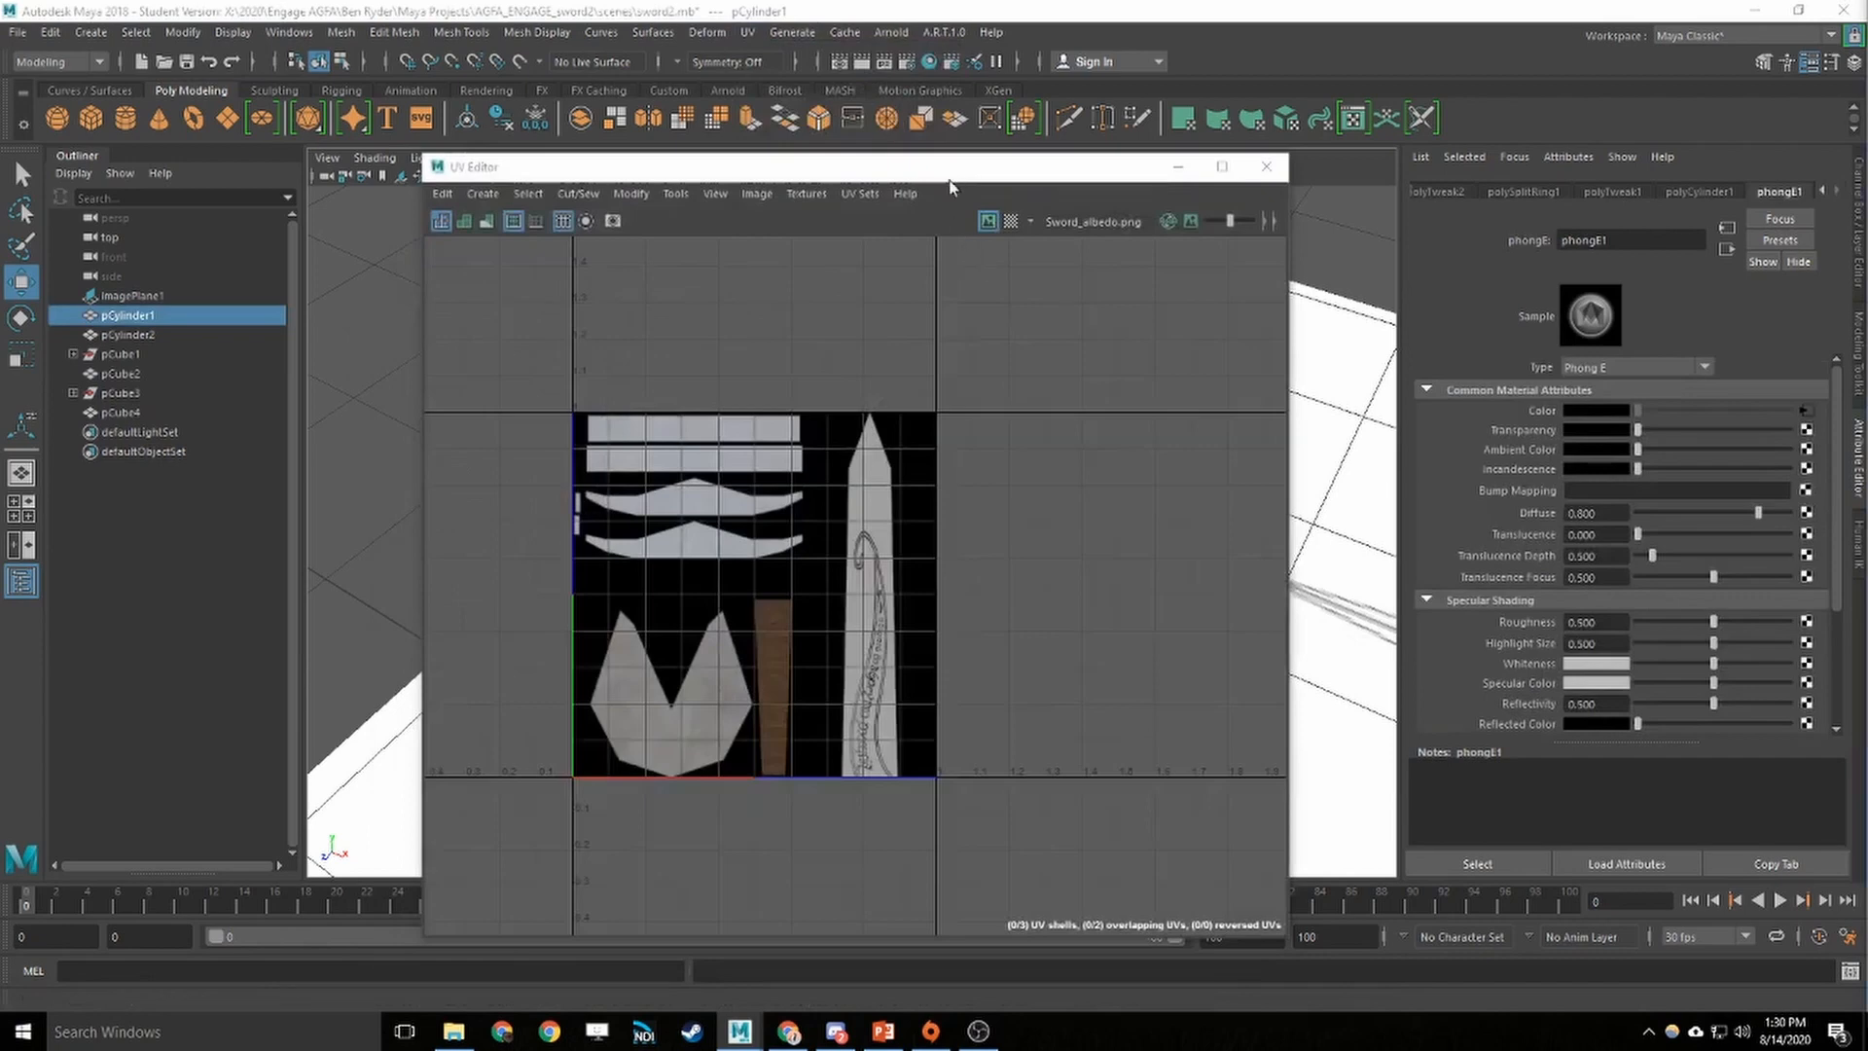
pyautogui.moveTo(946, 170); pyautogui.dragTo(430, 126)
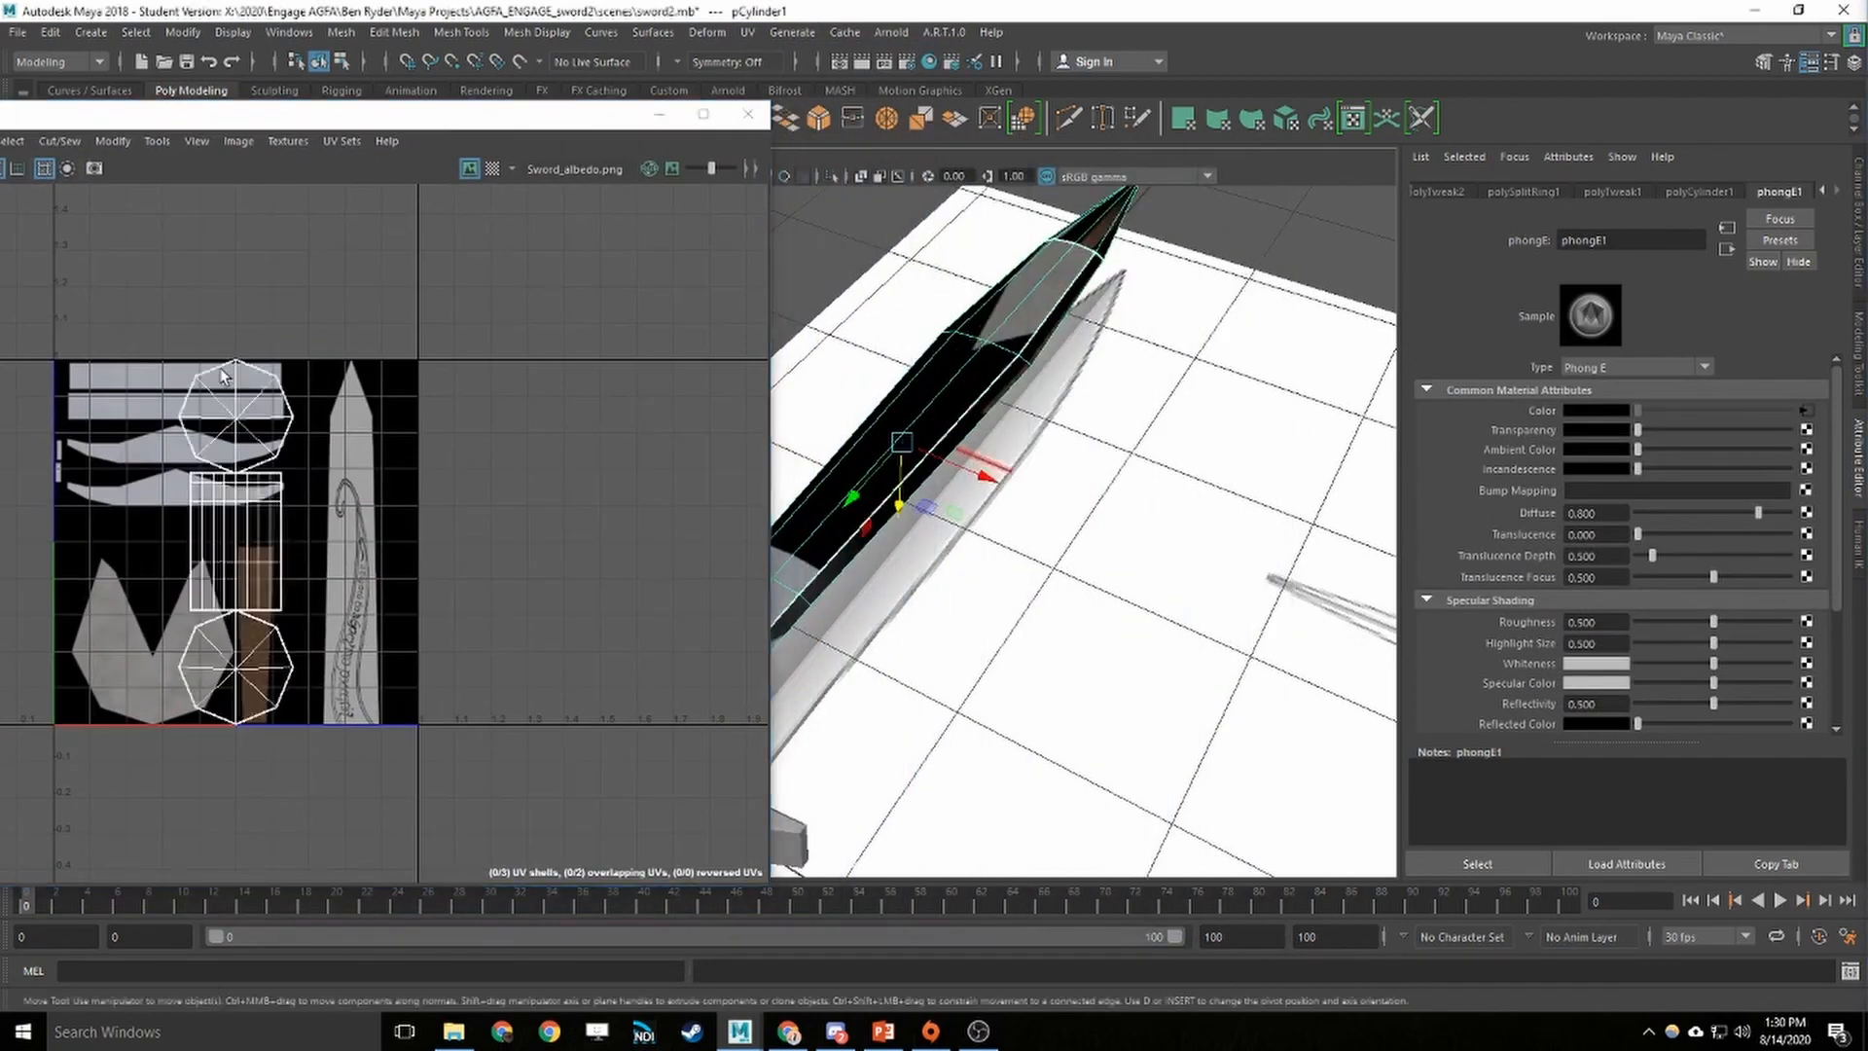
pyautogui.keyDown('alt'); pyautogui.moveTo(396, 507); pyautogui.dragTo(584, 509, button='middle'); pyautogui.keyUp('alt')
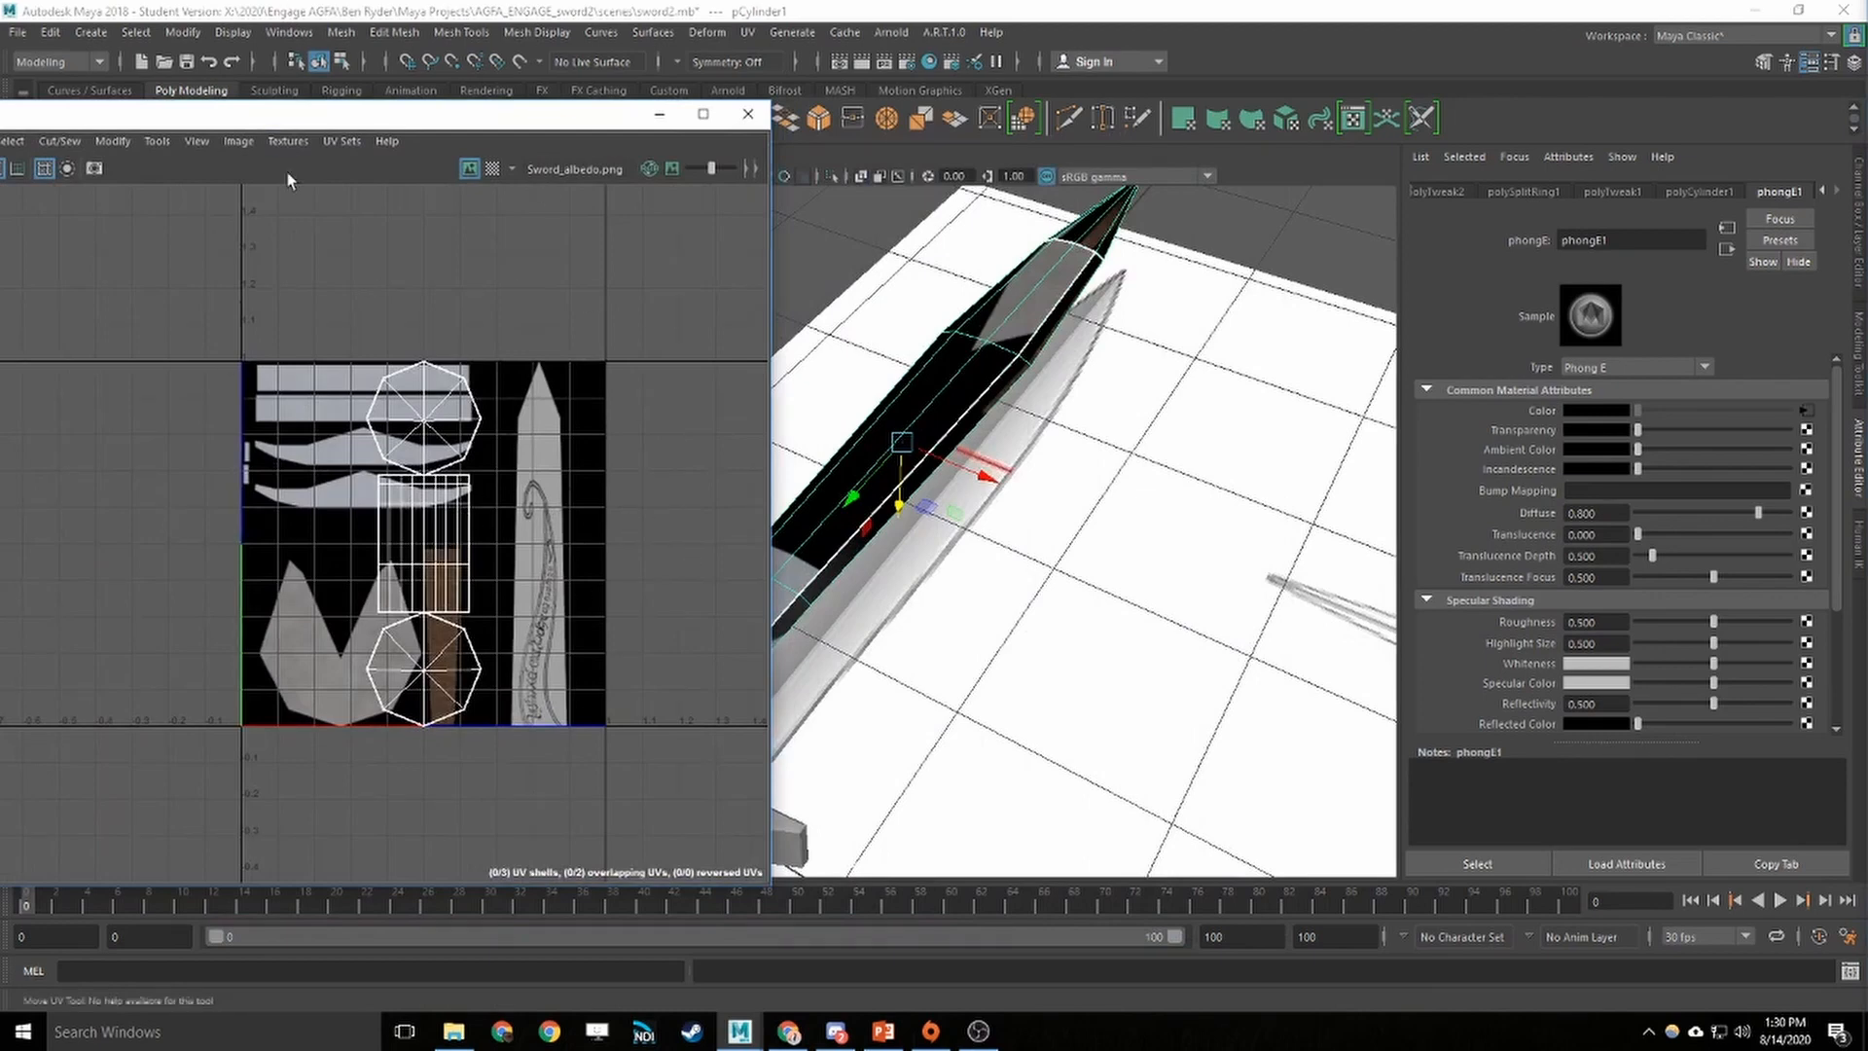
pyautogui.moveTo(388, 121); pyautogui.dragTo(486, 90)
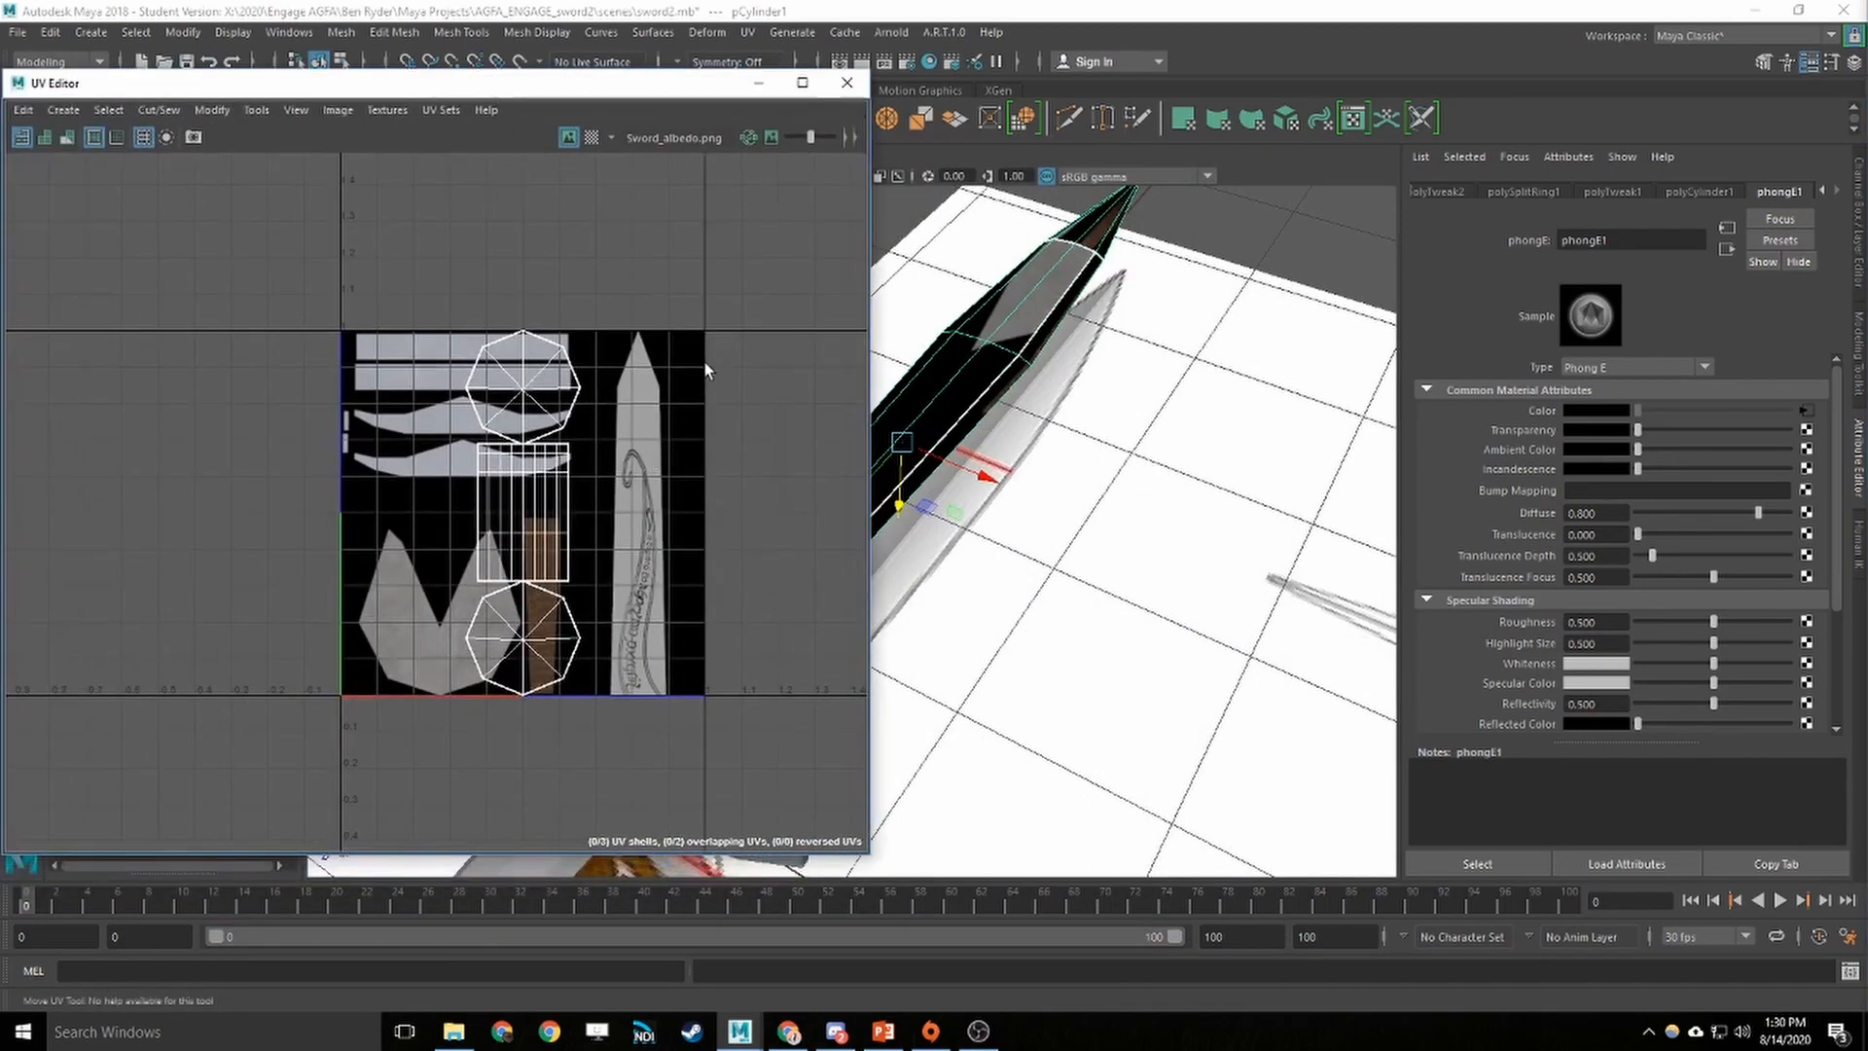
# Select the UV shell of the blade's side faces, the rectangular one between the two round caps
pyautogui.scroll(-3, 627, 452)
pyautogui.scroll(3, 624, 454)
pyautogui.keyDown('alt'); pyautogui.moveTo(618, 455); pyautogui.dragTo(523, 440, button='middle'); pyautogui.keyUp('alt')
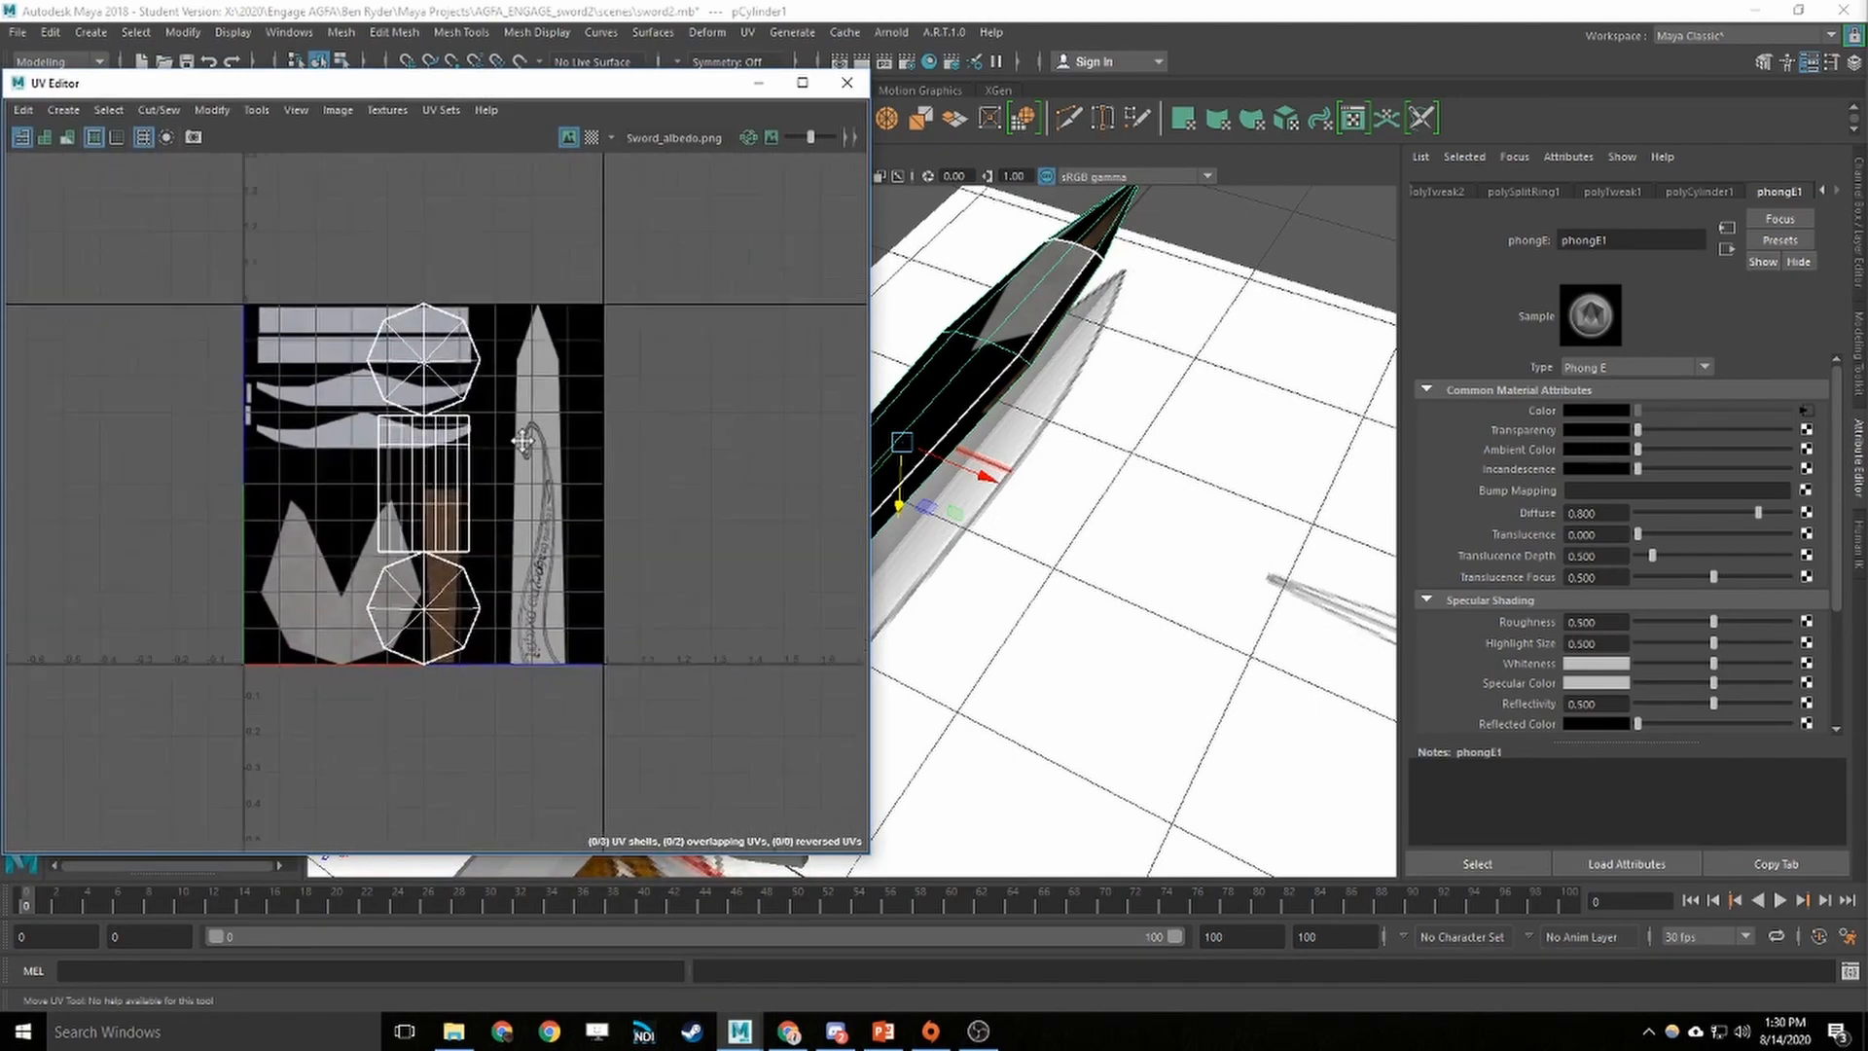
pyautogui.scroll(3, 530, 437)
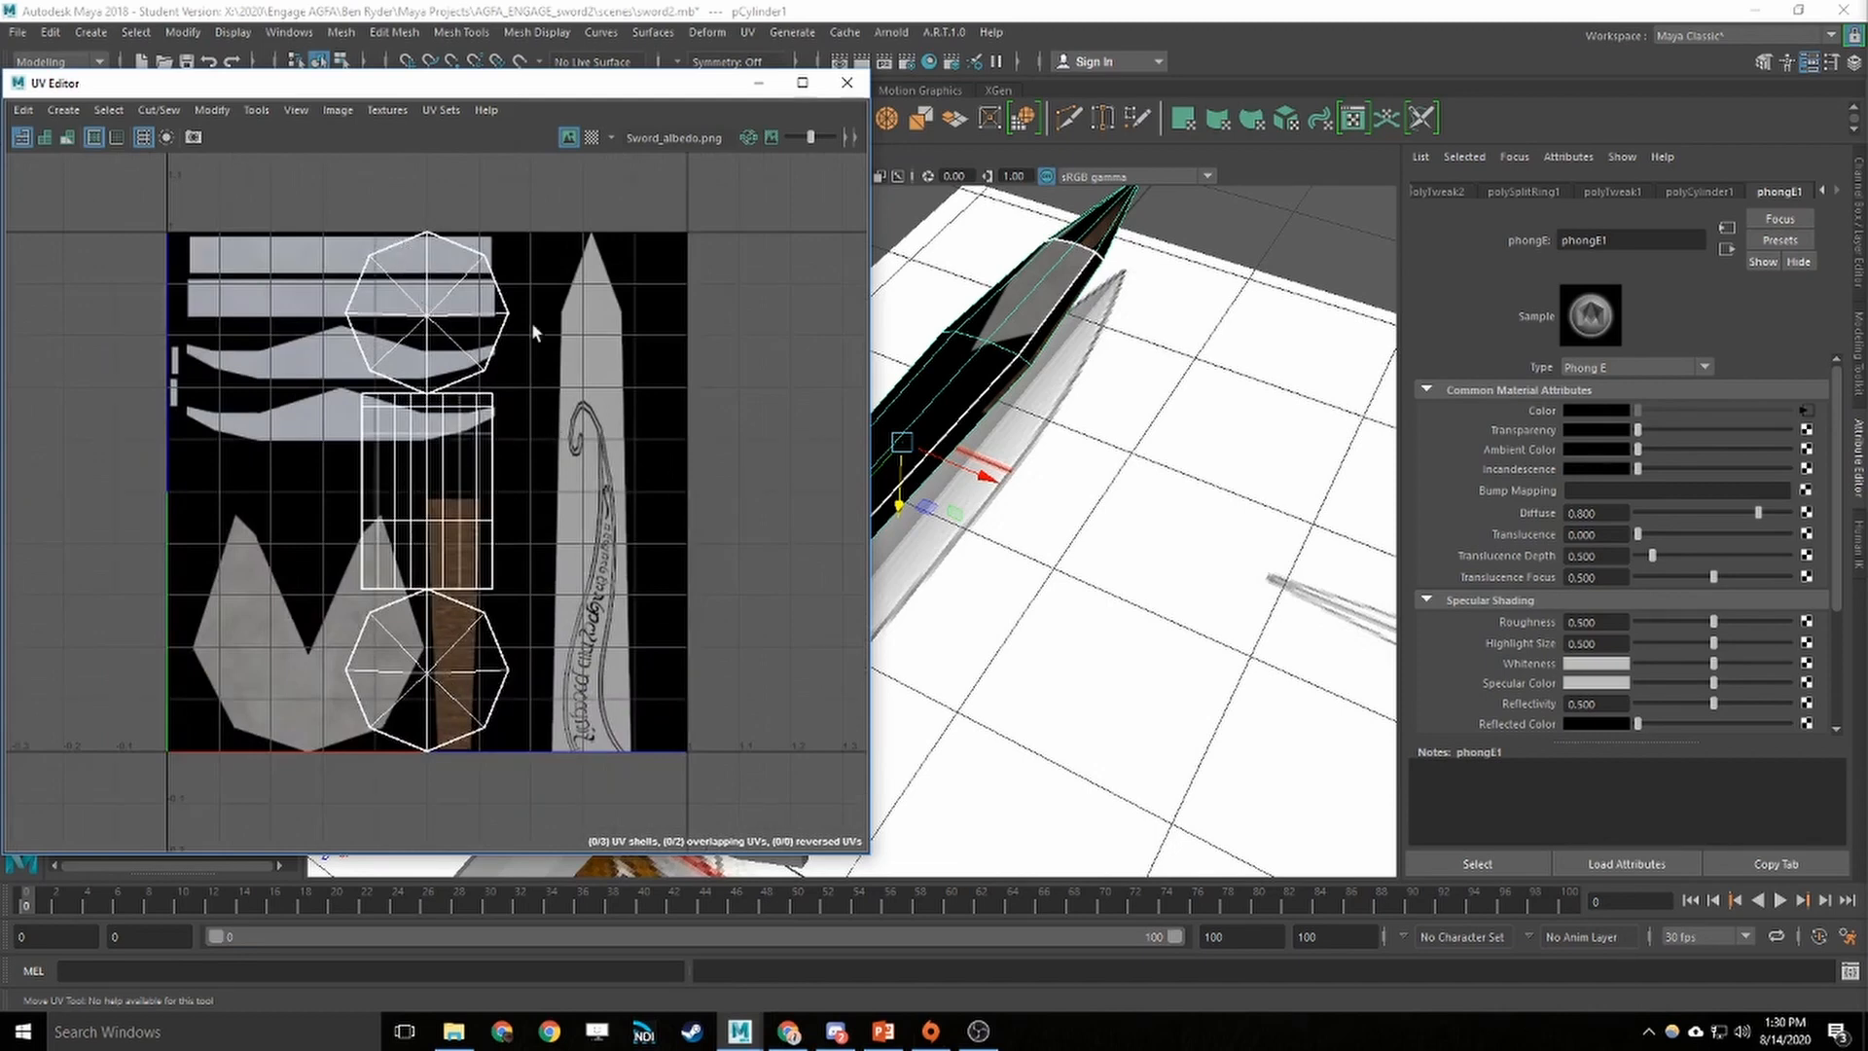
pyautogui.moveTo(459, 457); pyautogui.dragTo(379, 434, button='right')
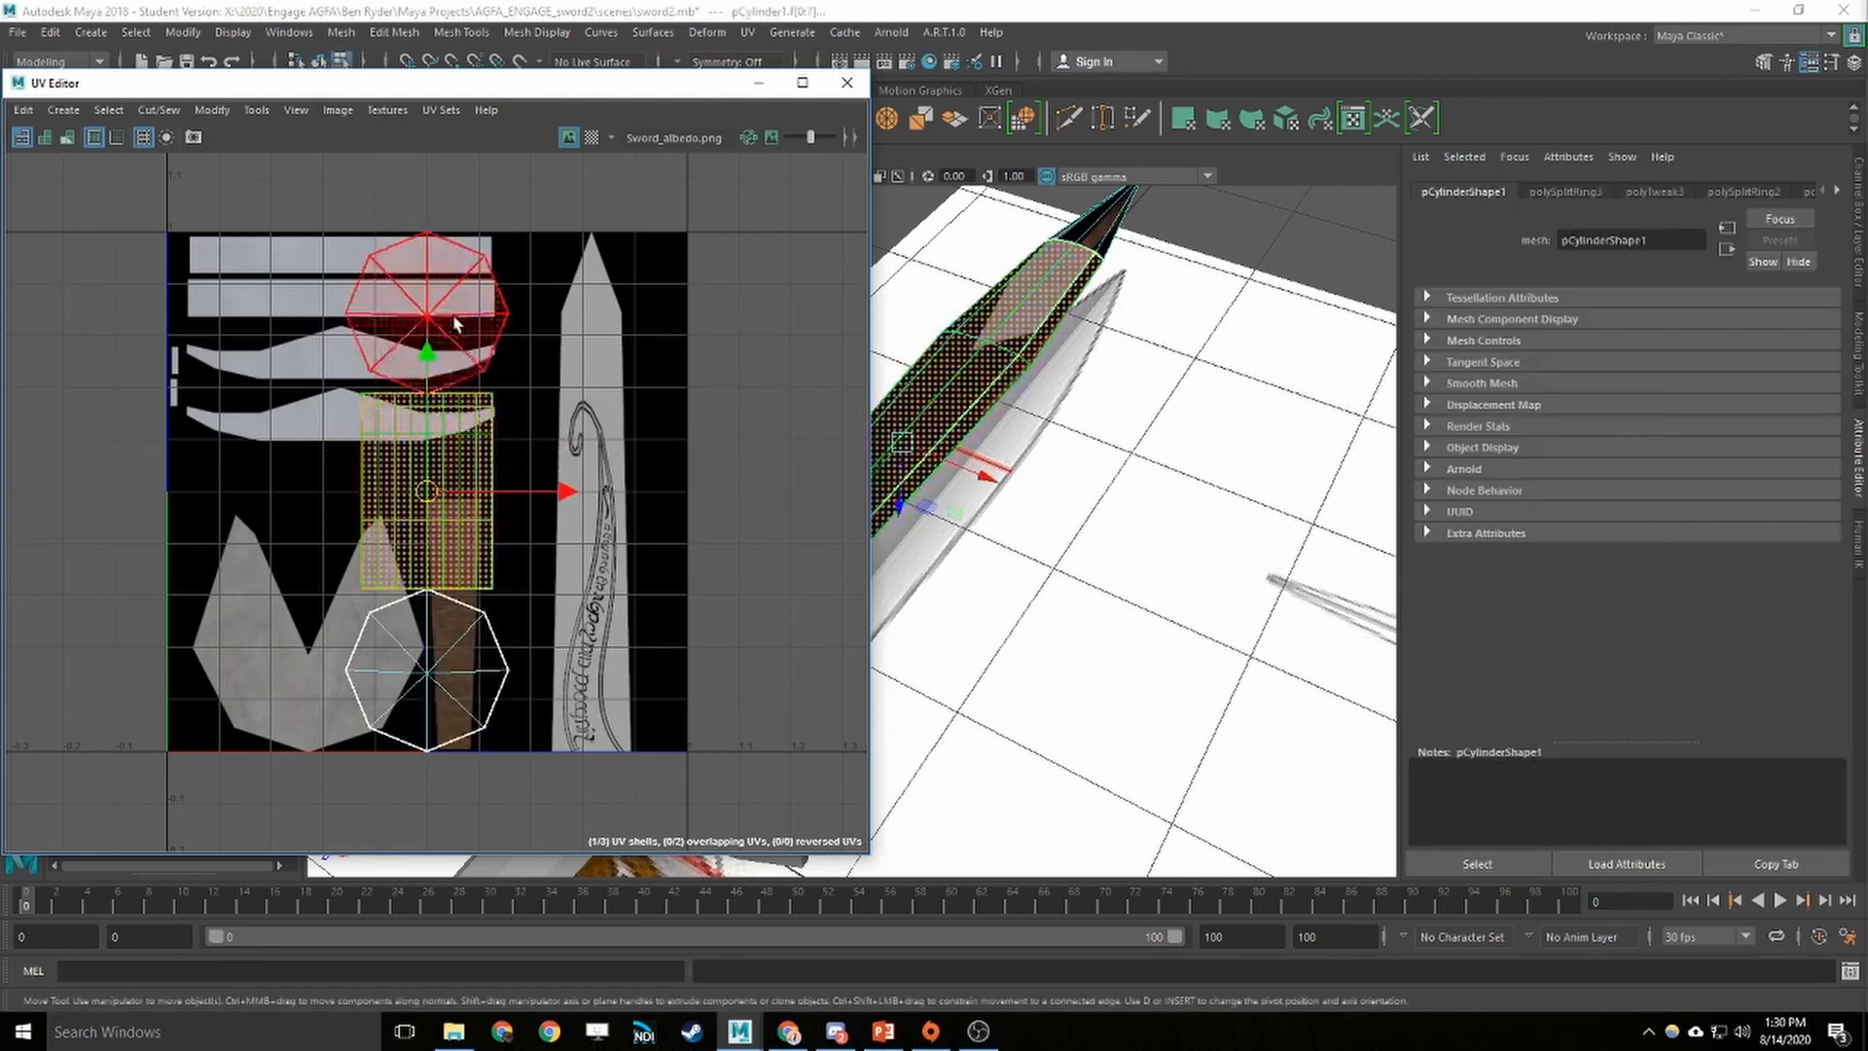
pyautogui.click(434, 501)
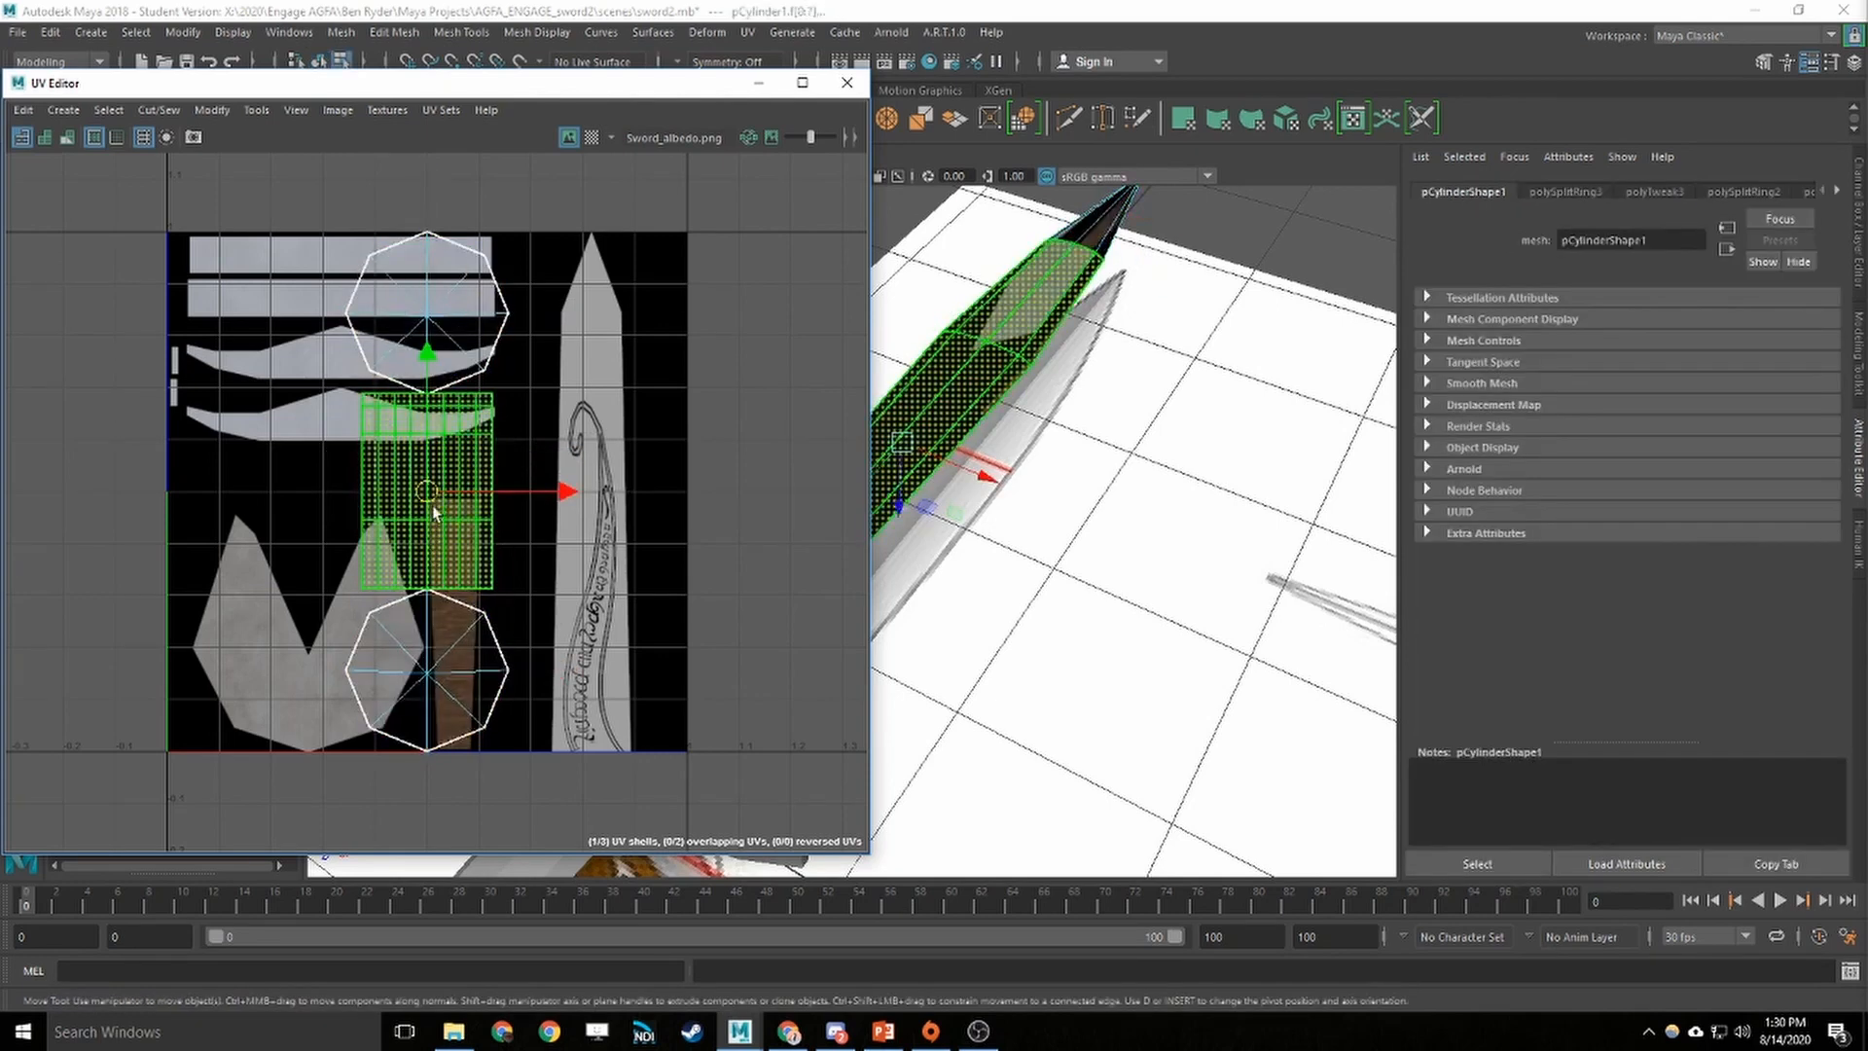
# Try the selected UV shell over the blade artwork in the texture, then return it to its original place
pyautogui.moveTo(432, 505); pyautogui.dragTo(609, 487)
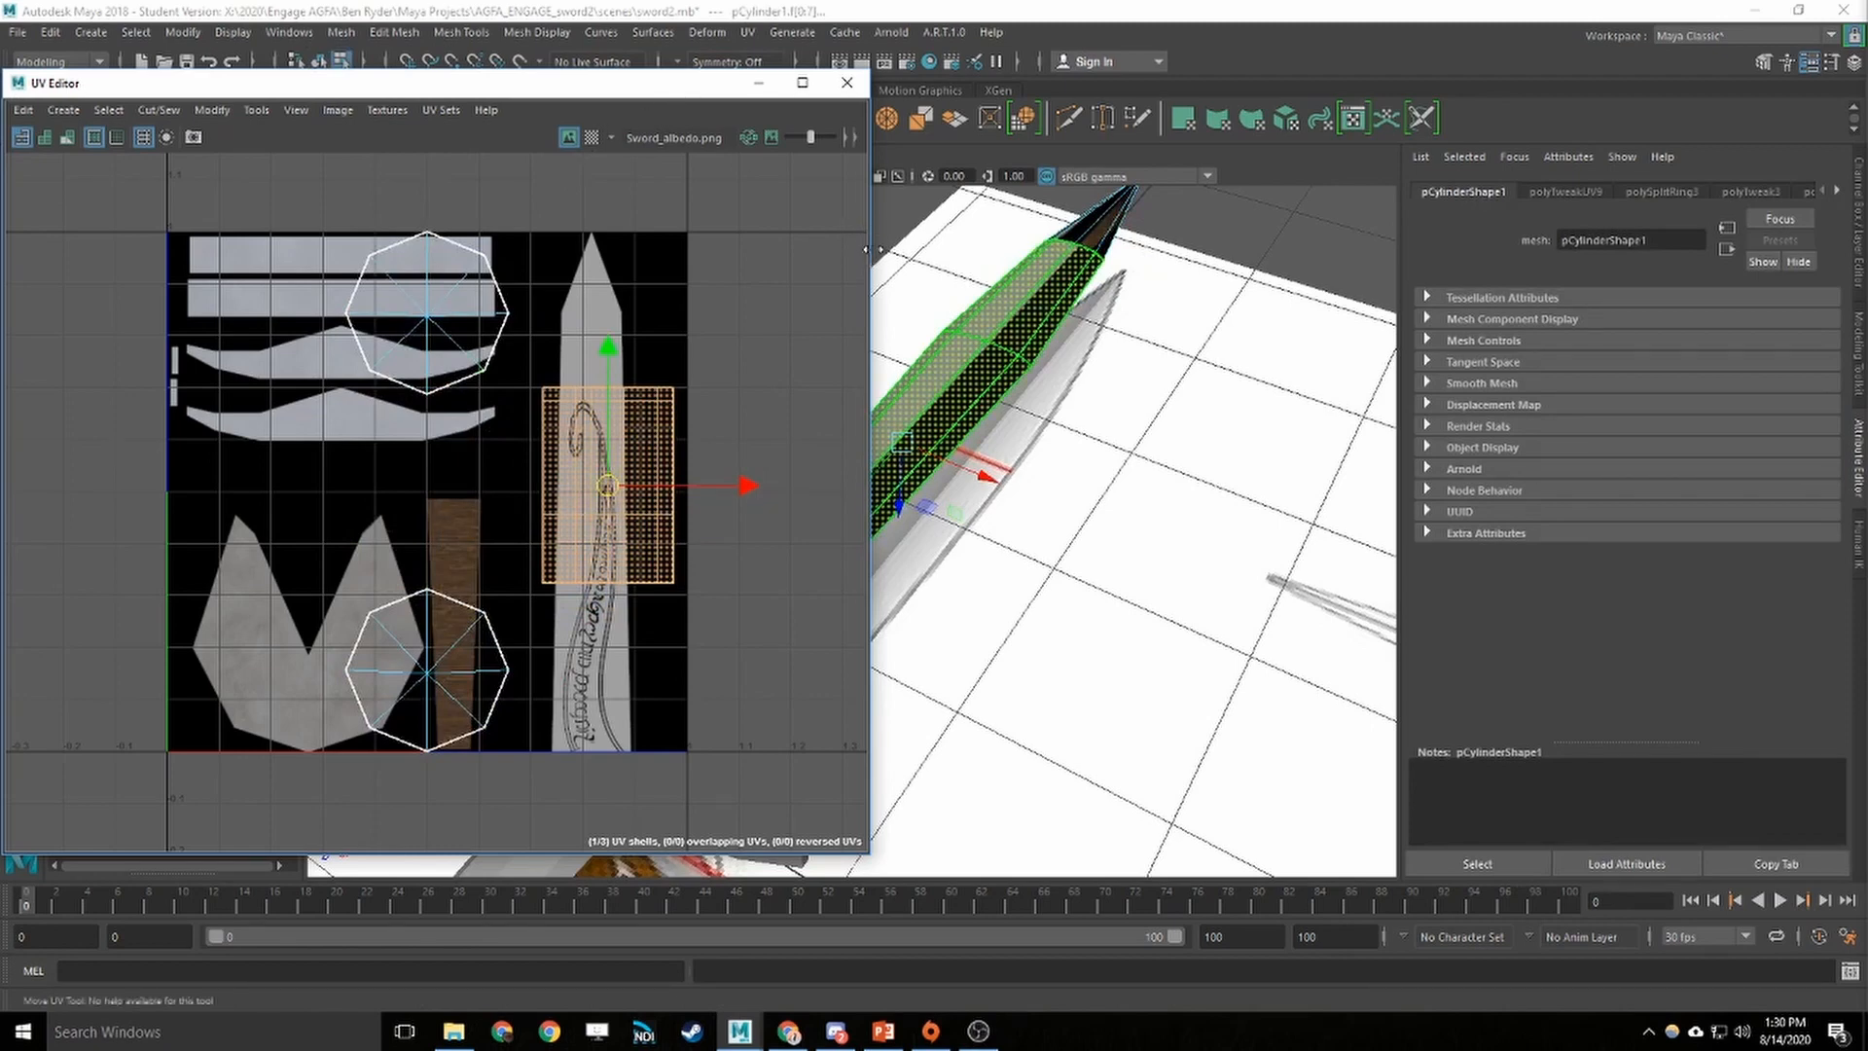
pyautogui.moveTo(869, 255); pyautogui.dragTo(612, 253)
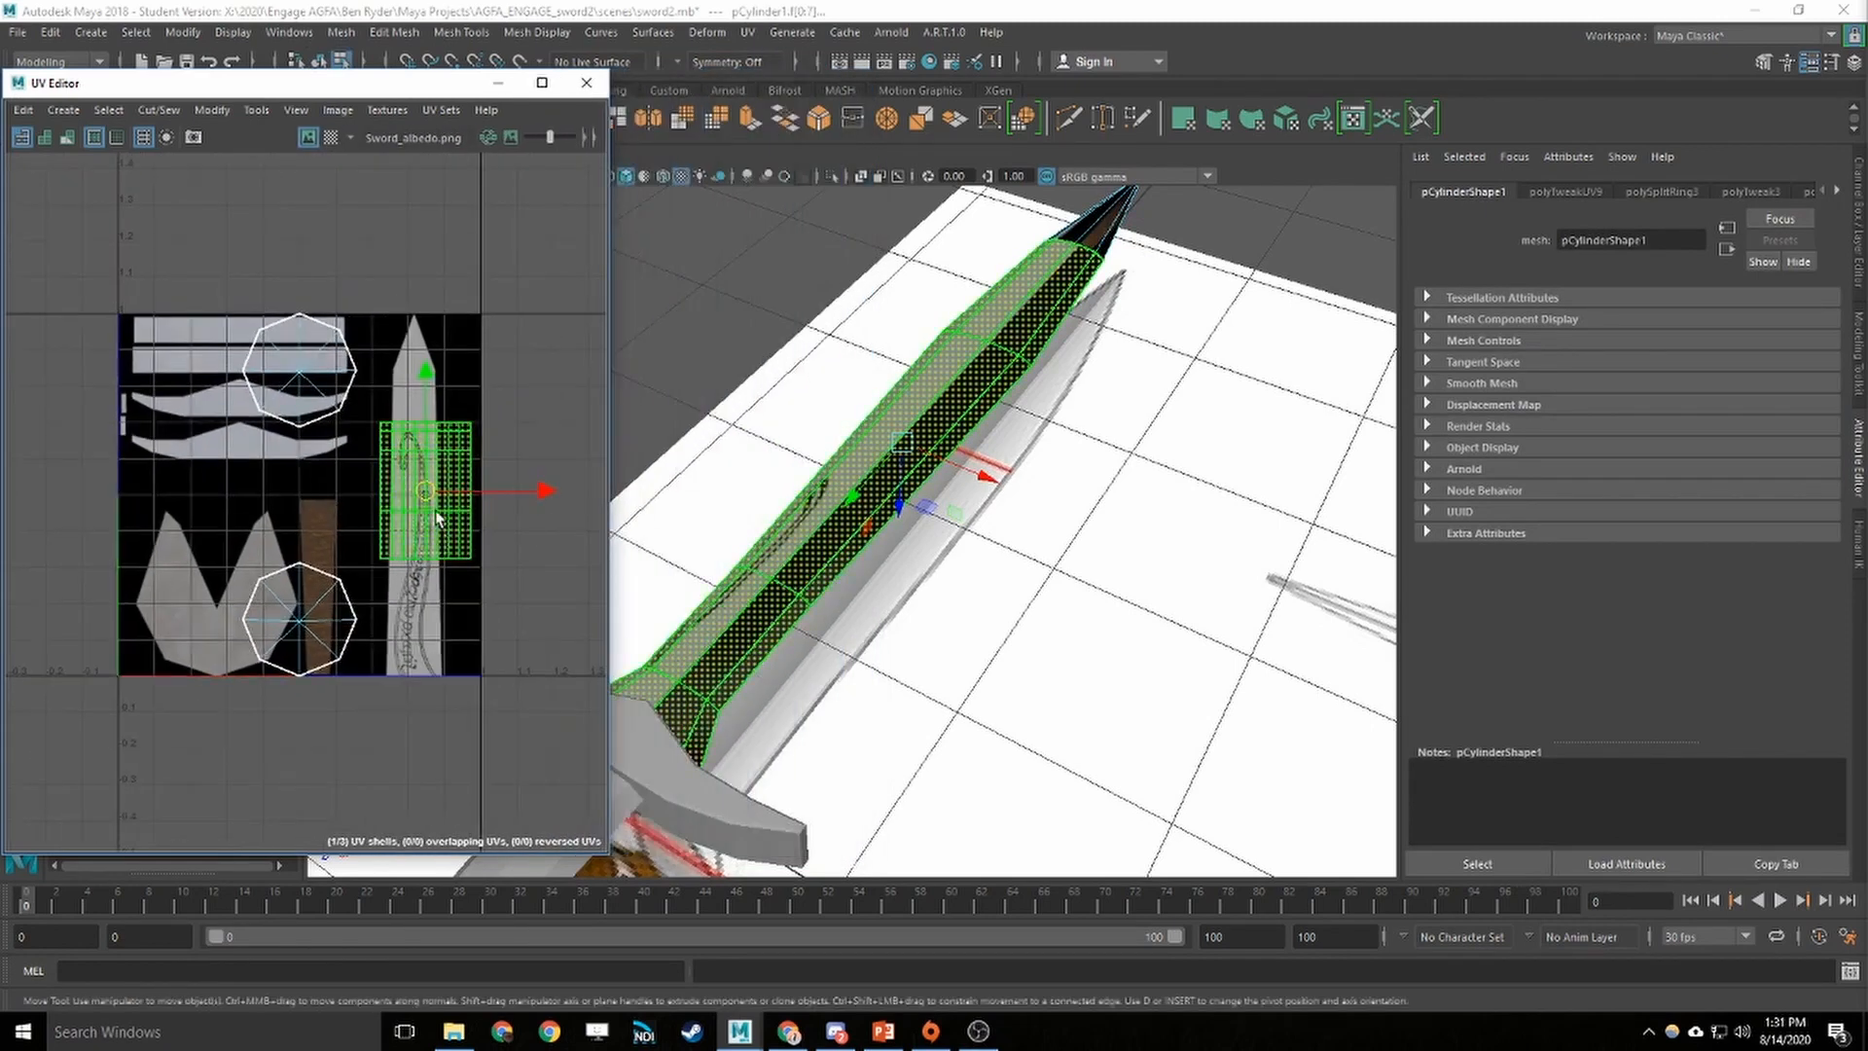
pyautogui.moveTo(426, 496); pyautogui.dragTo(317, 496)
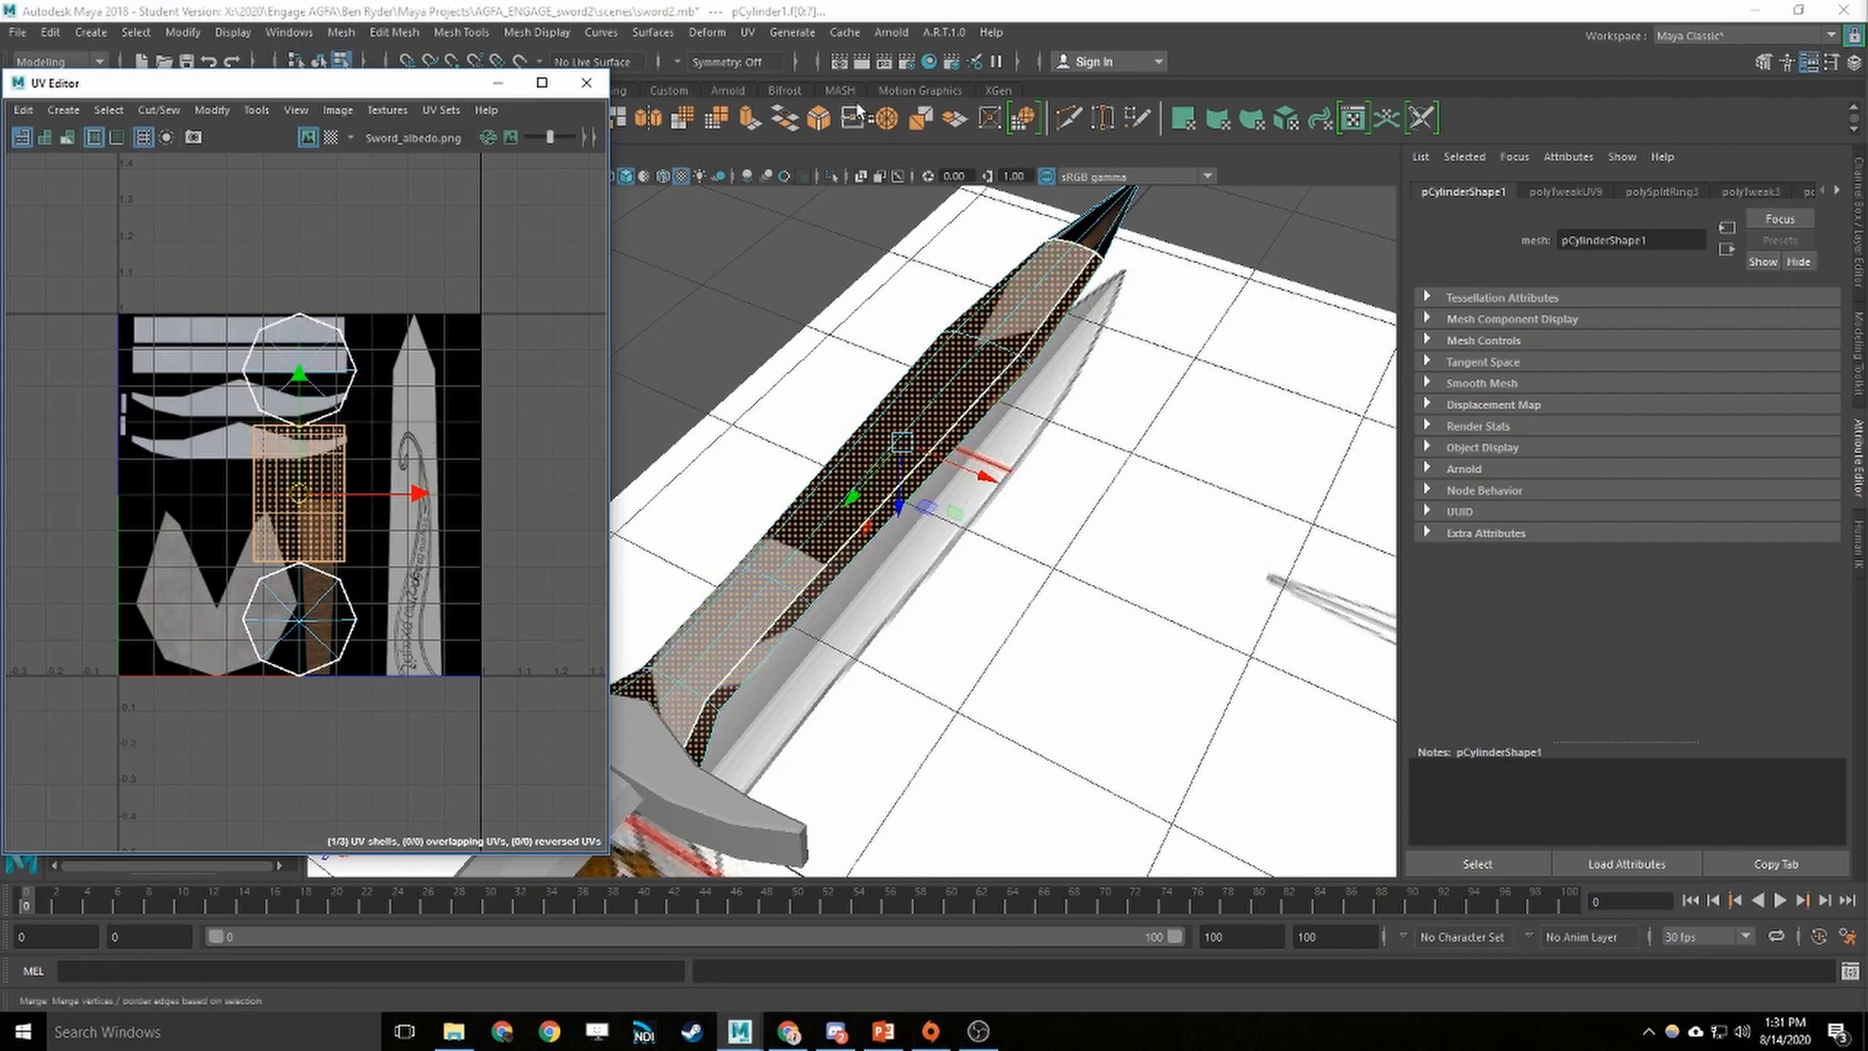
pyautogui.click(750, 35)
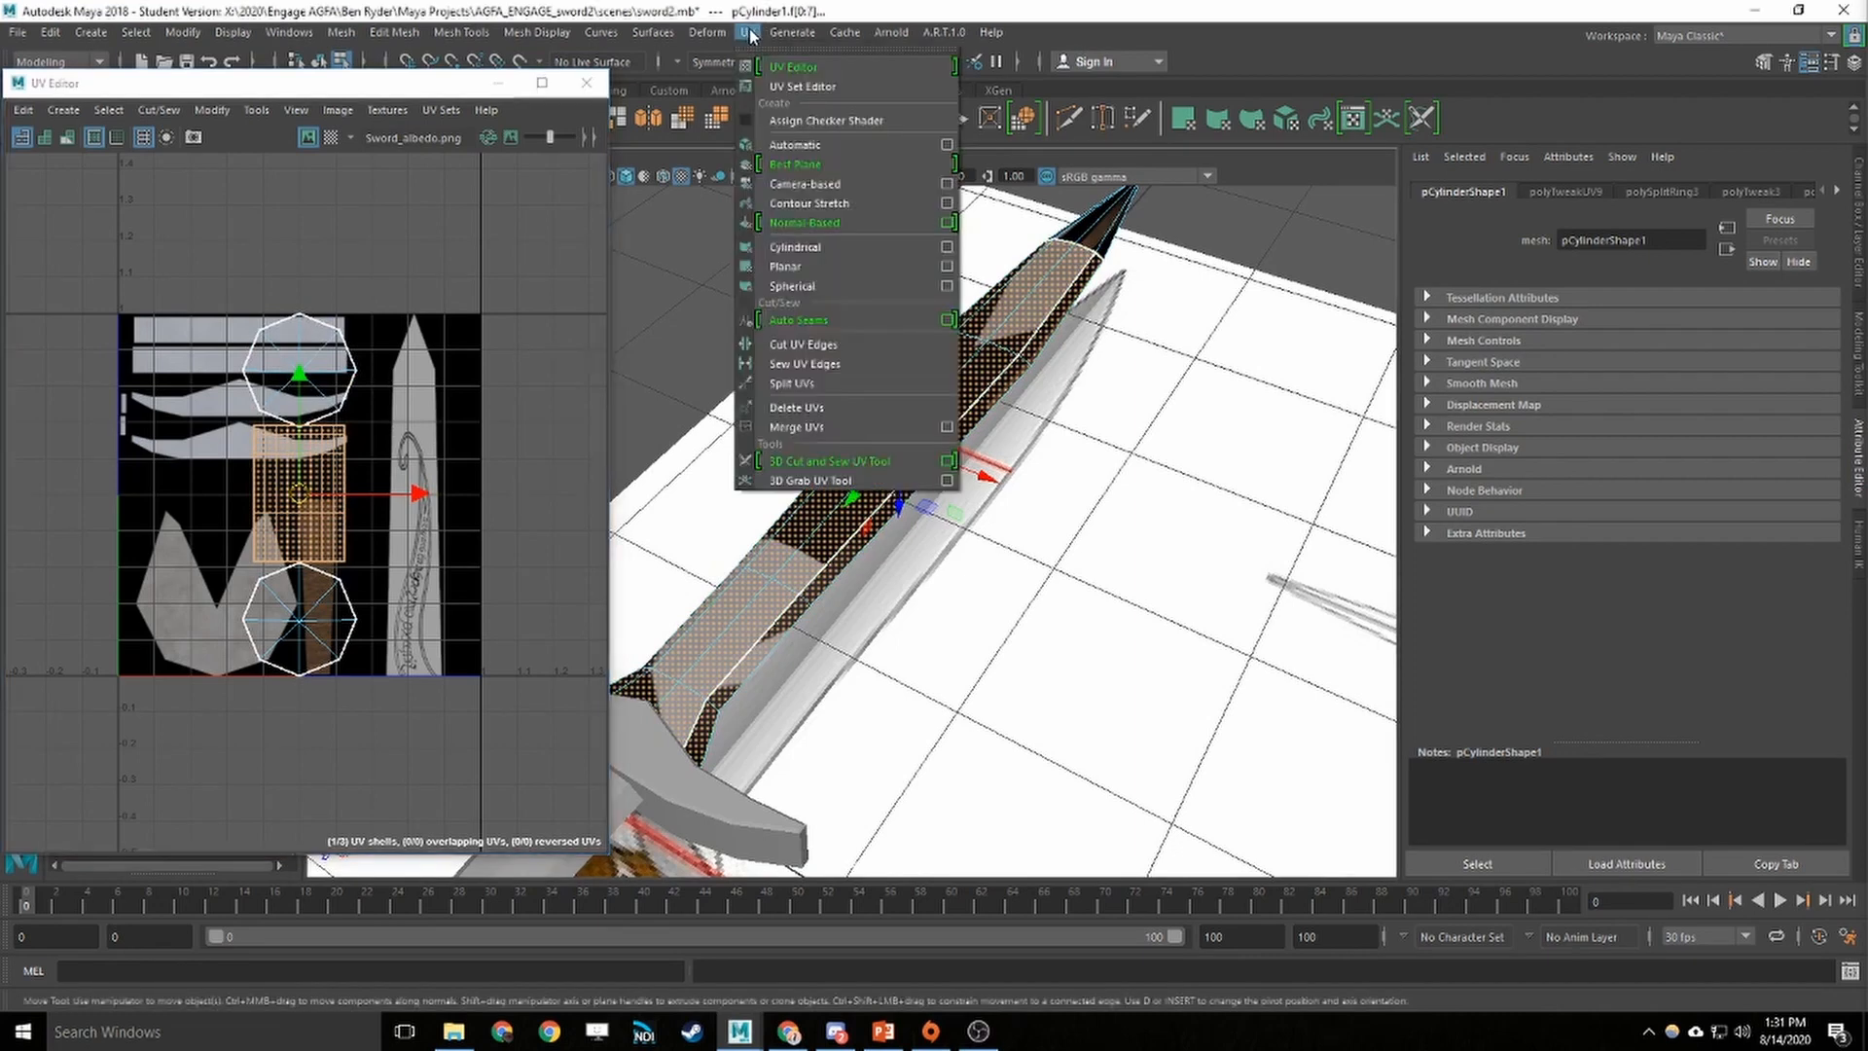
pyautogui.click(750, 35)
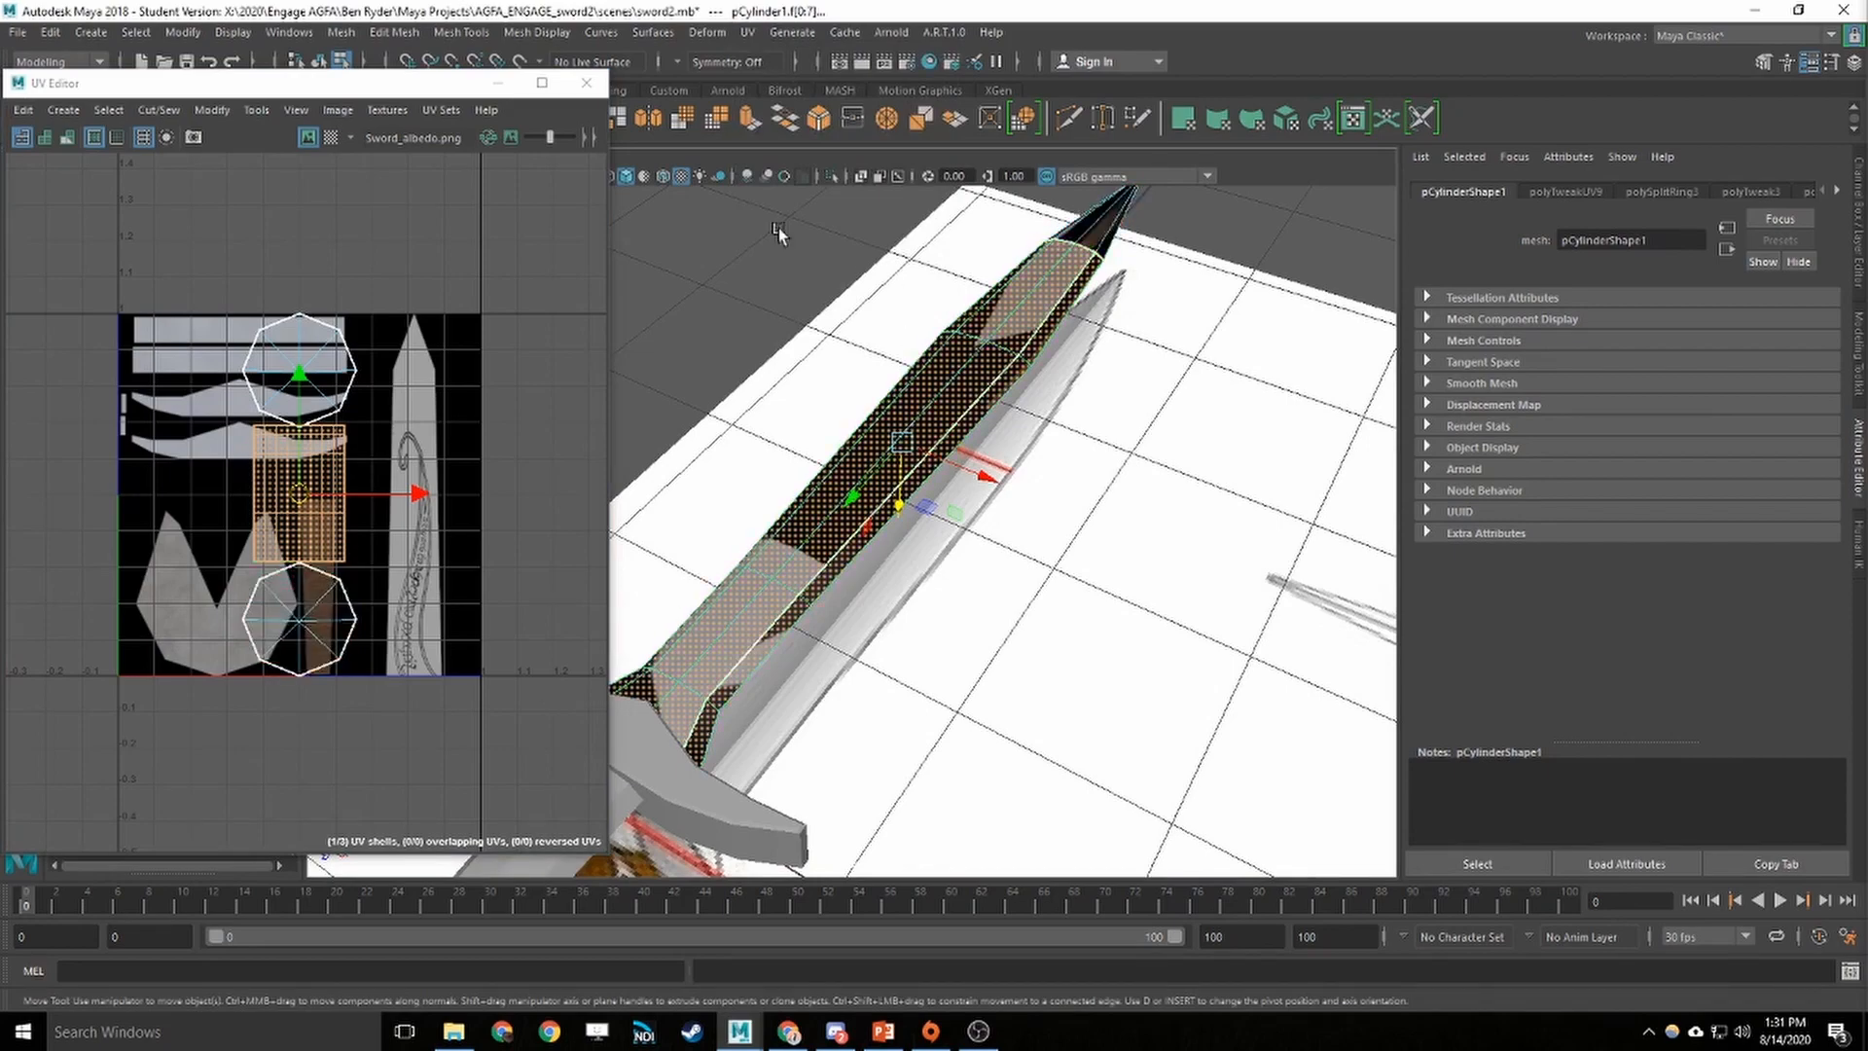
pyautogui.scroll(-1, 1041, 364)
pyautogui.keyDown('alt'); pyautogui.moveTo(1105, 409); pyautogui.dragTo(1097, 593); pyautogui.keyUp('alt')
pyautogui.scroll(-3, 1105, 586)
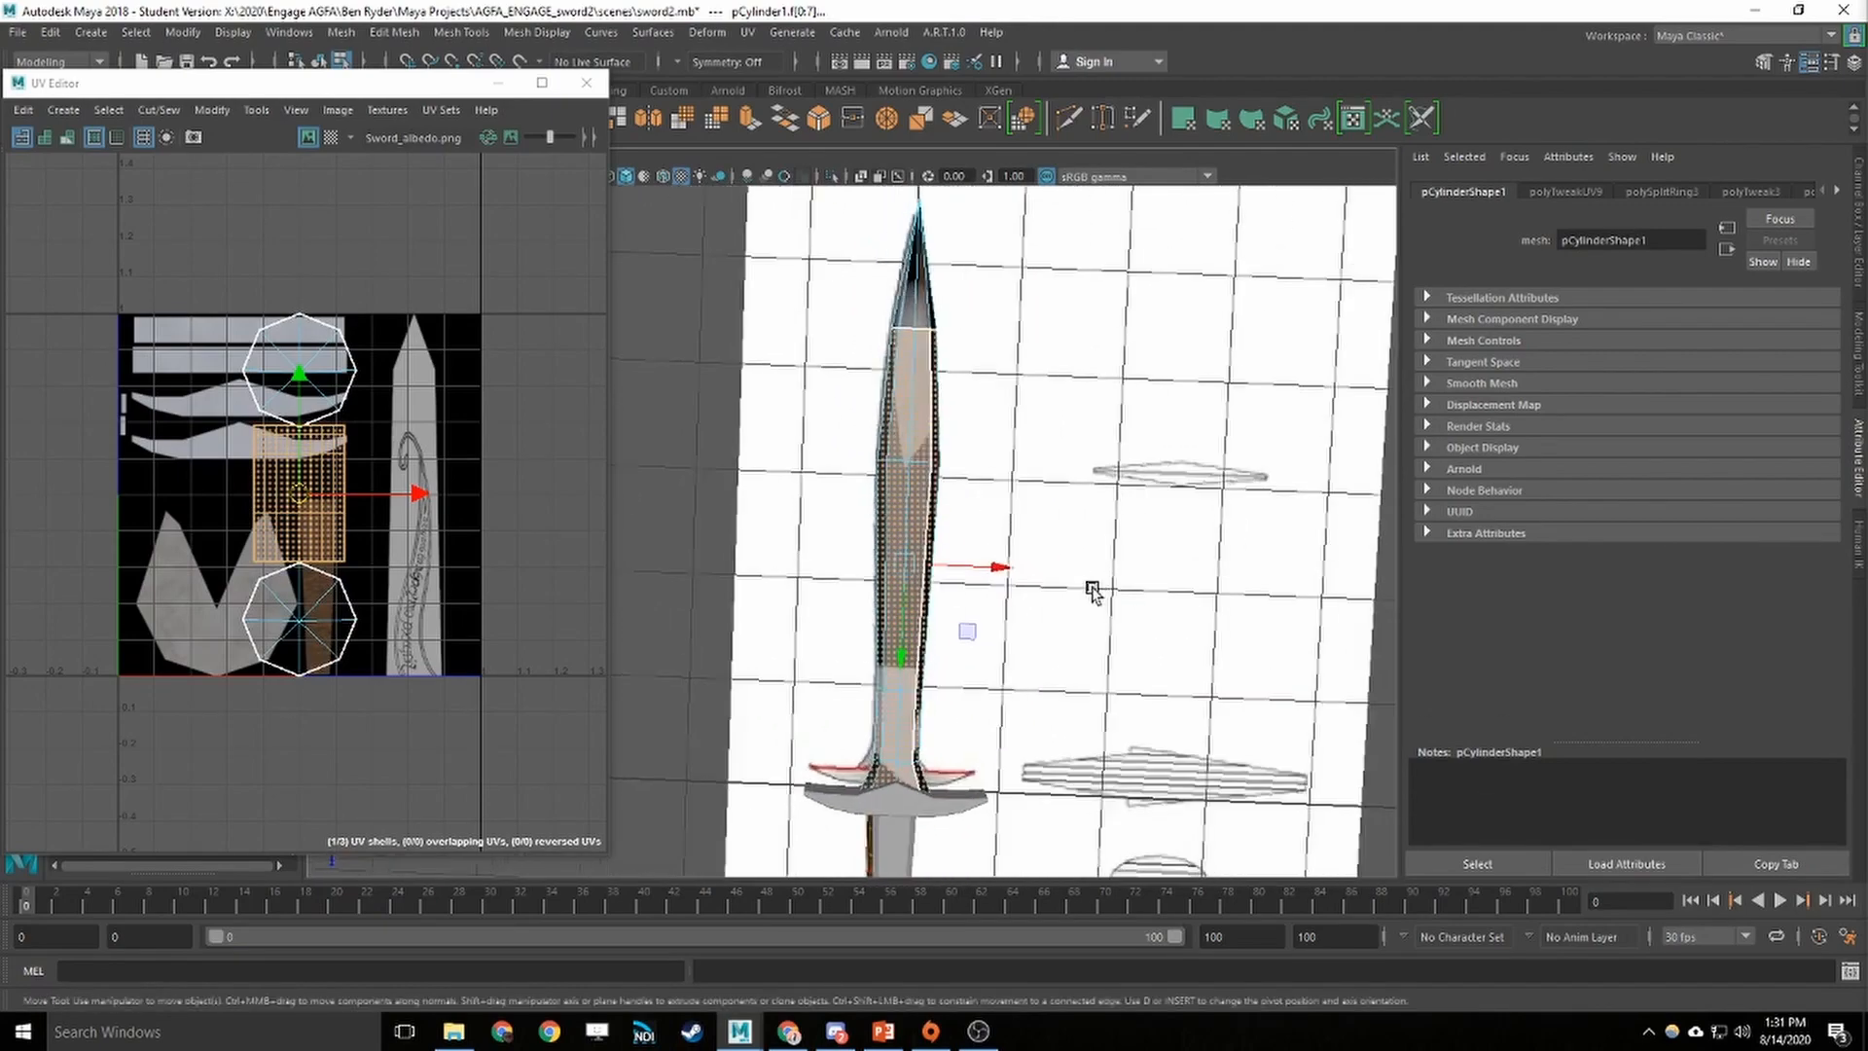
pyautogui.moveTo(1012, 413)
pyautogui.keyDown('alt'); pyautogui.mouseDown()
pyautogui.moveTo(1064, 418)
pyautogui.moveTo(1038, 391)
pyautogui.mouseUp(); pyautogui.keyUp('alt')
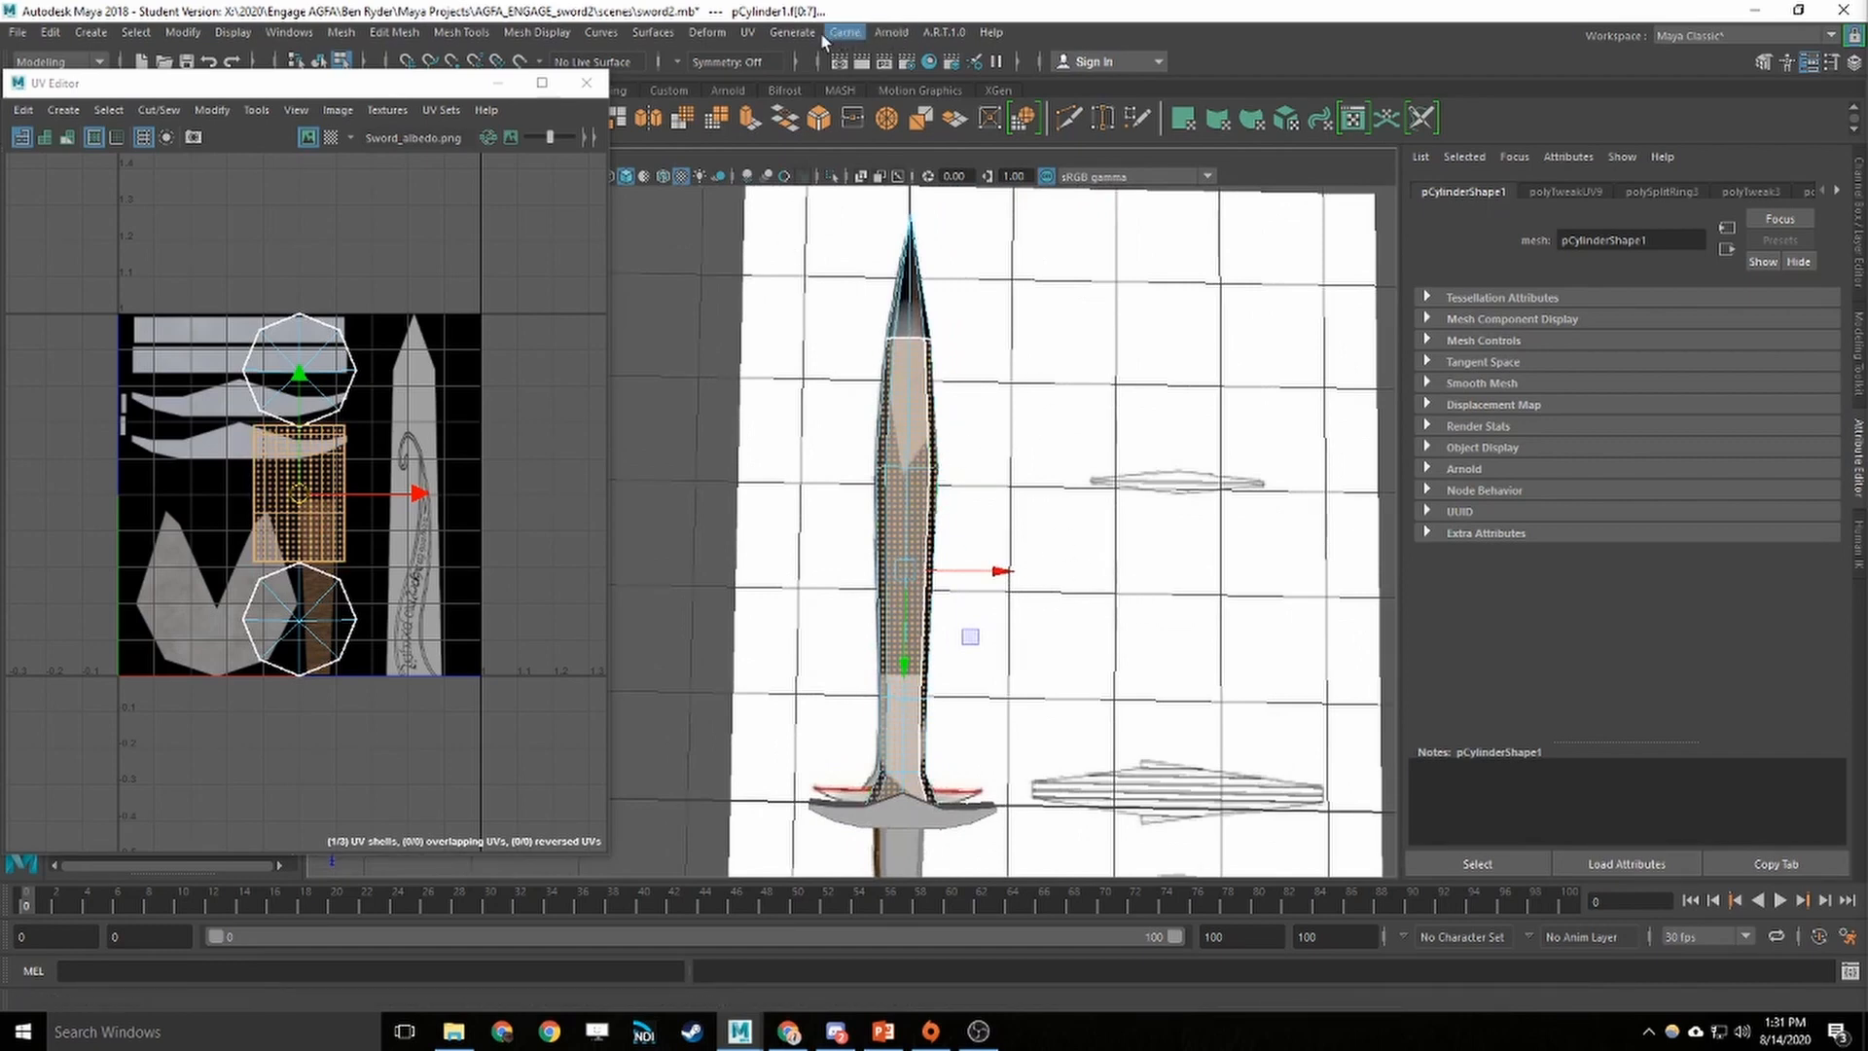
pyautogui.click(747, 33)
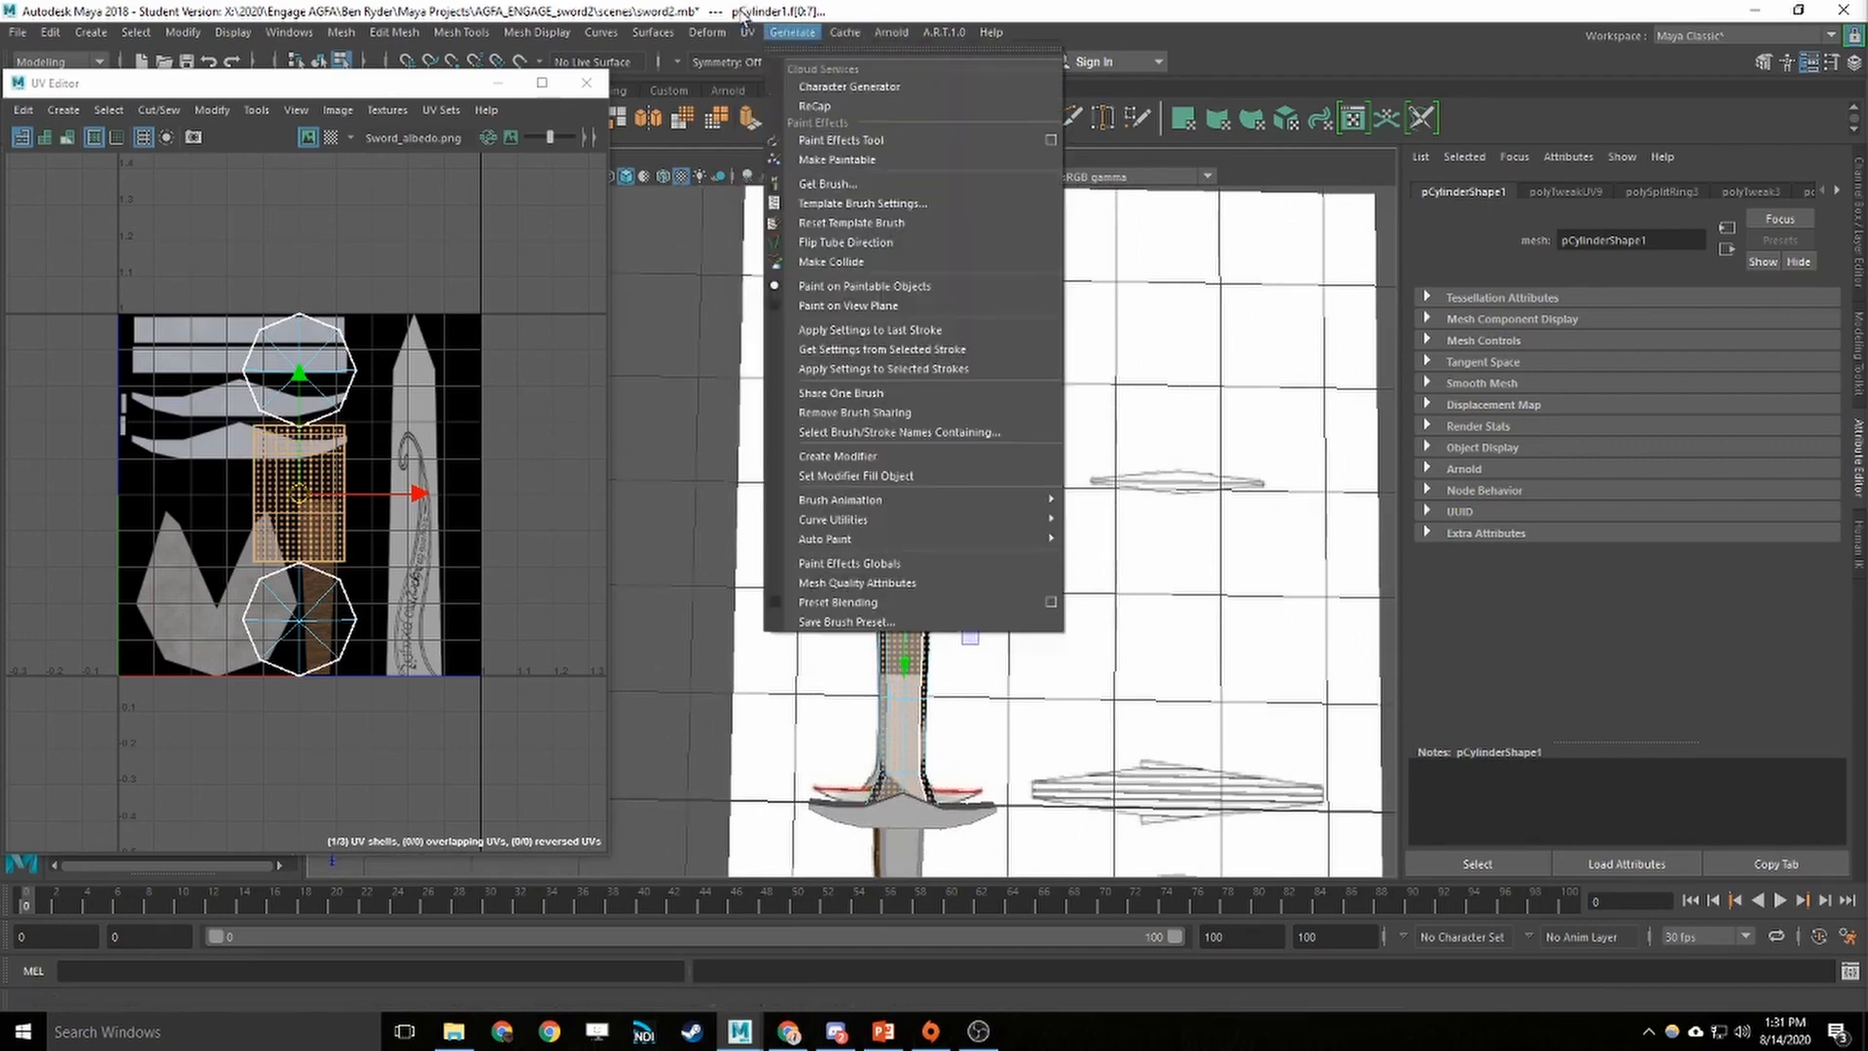
pyautogui.click(747, 34)
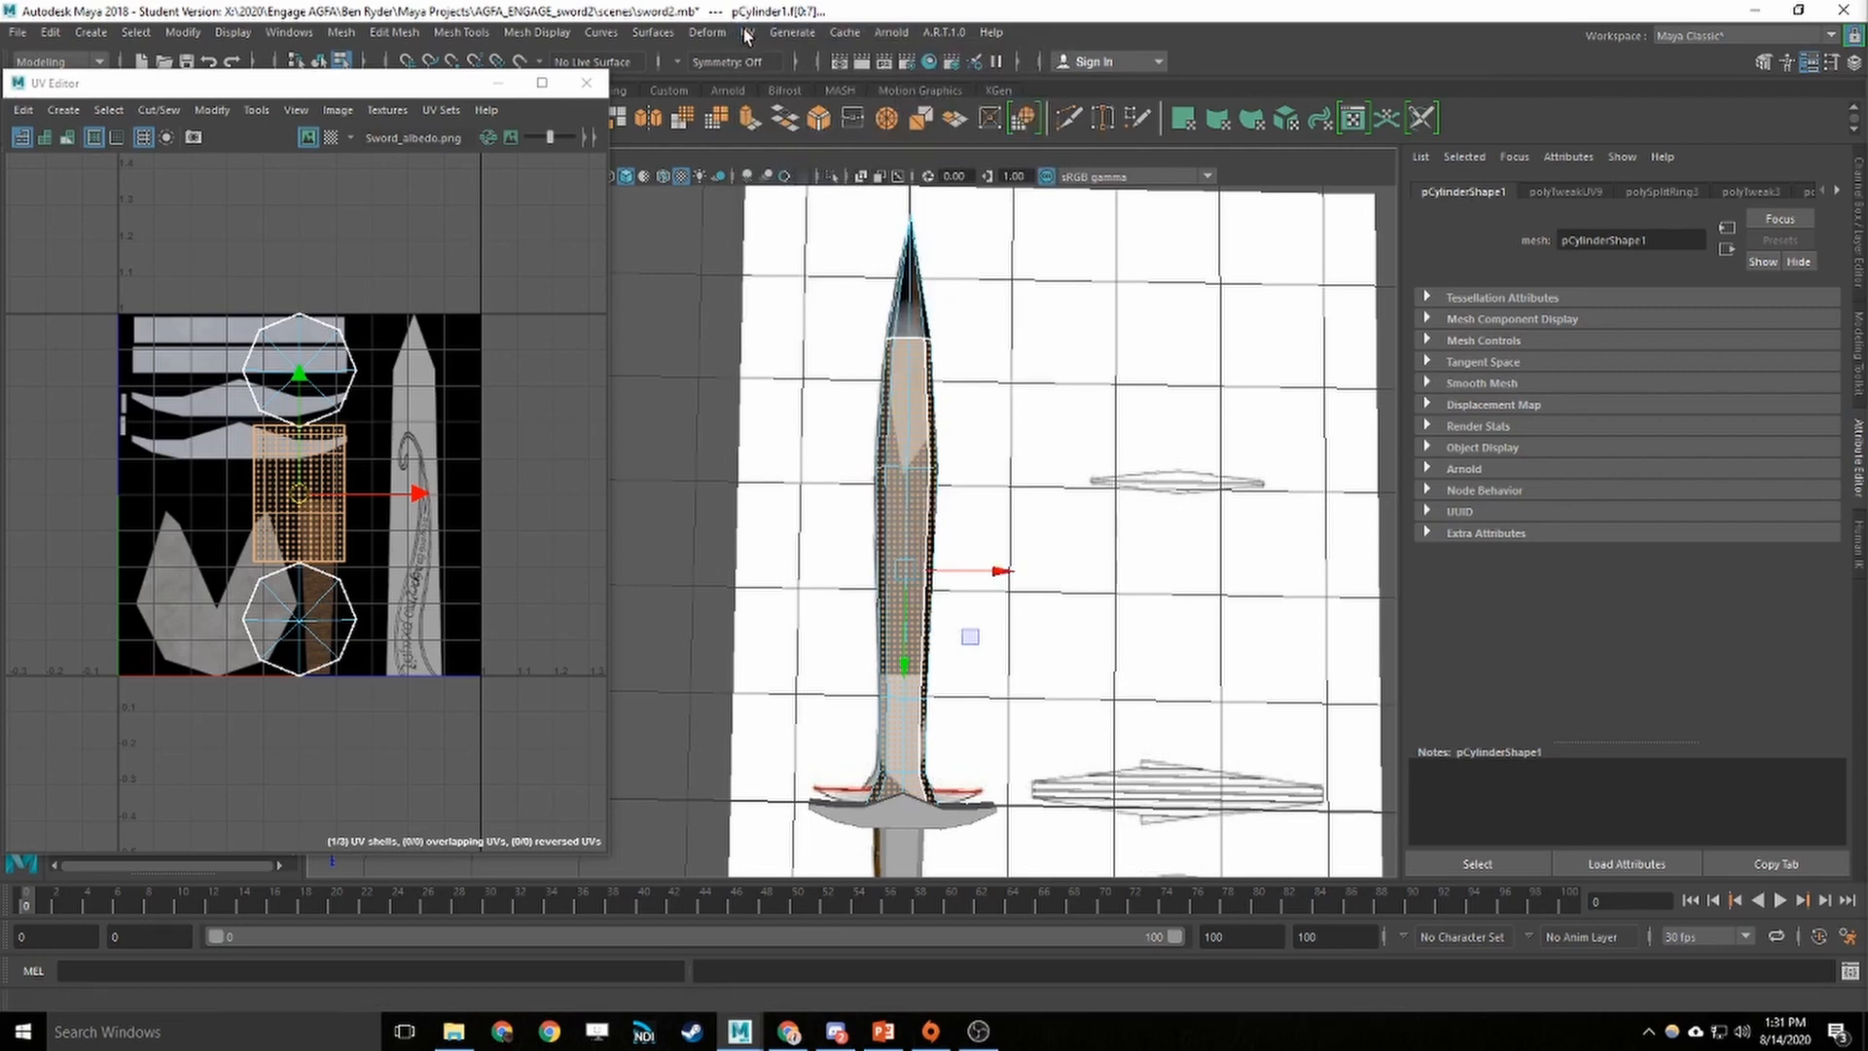
pyautogui.keyDown('alt'); pyautogui.moveTo(1000, 454); pyautogui.dragTo(1003, 475); pyautogui.keyUp('alt')
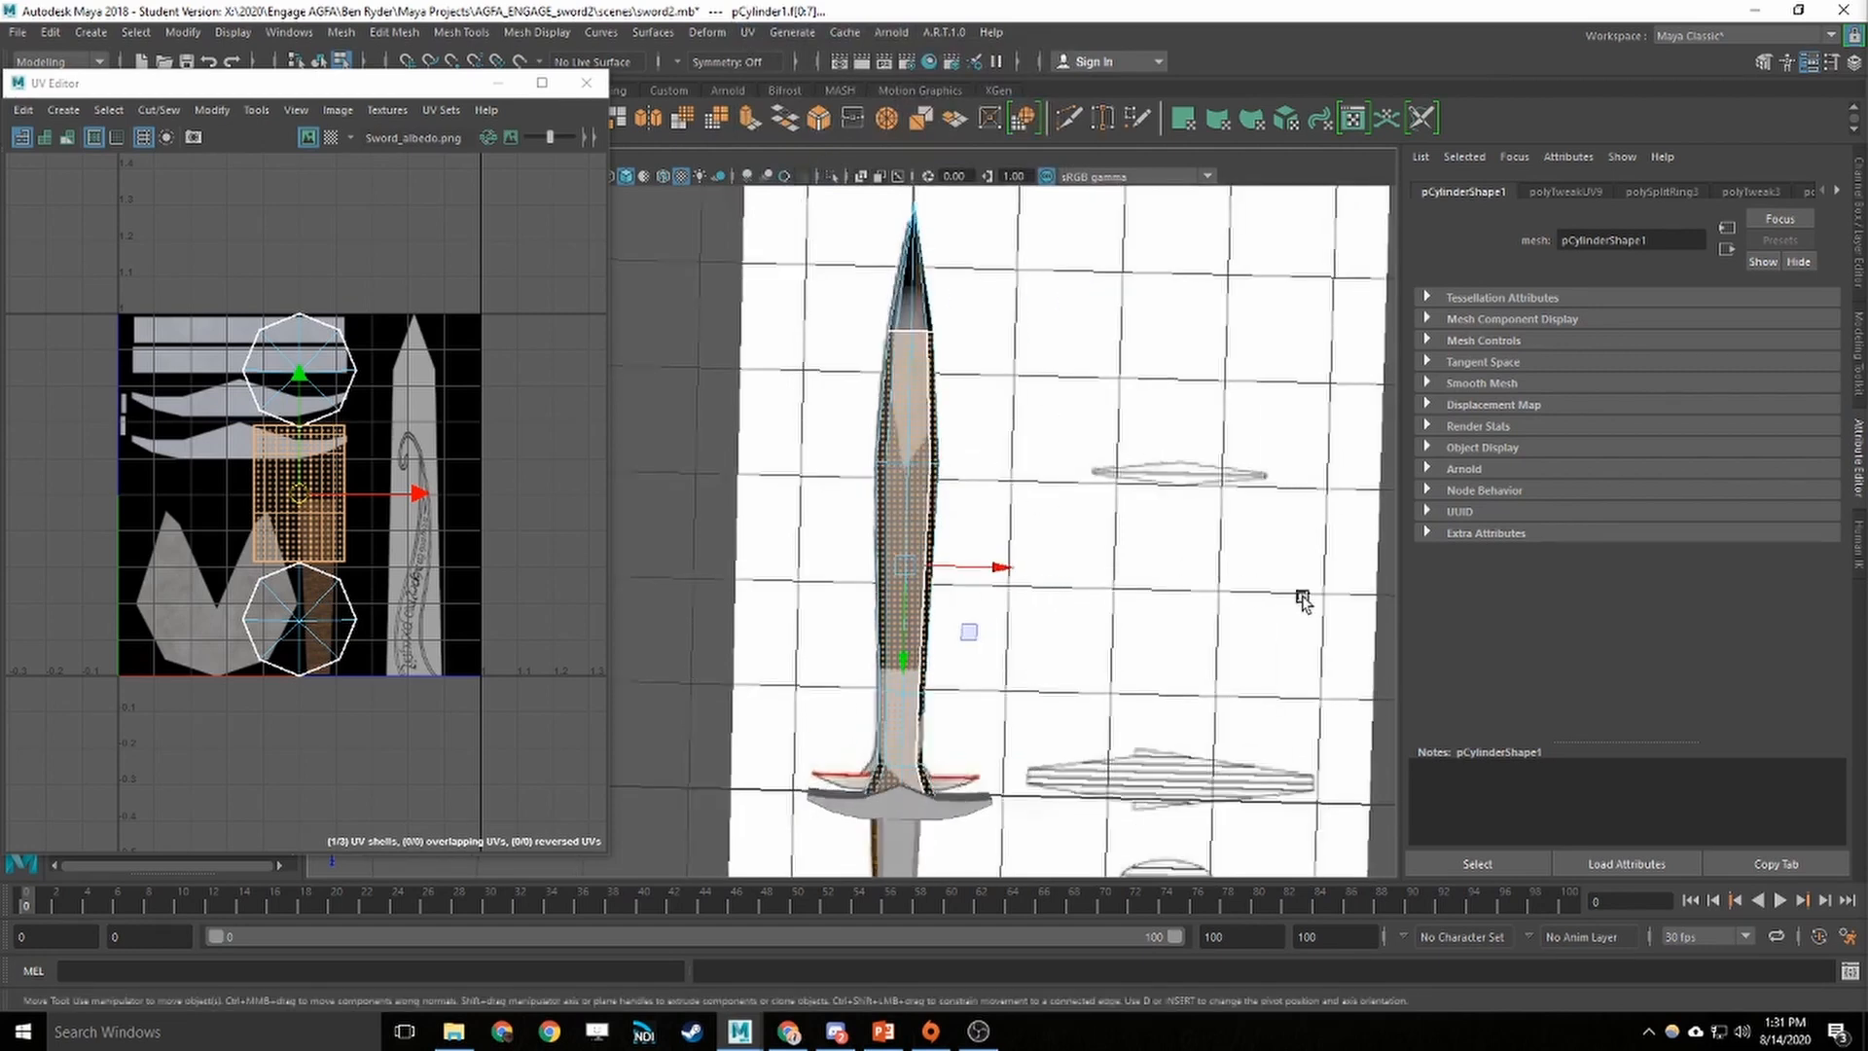
# Minimize the UV Editor and switch to the four-view layout, with the whole sword framed in the top and side views
pyautogui.click(497, 82)
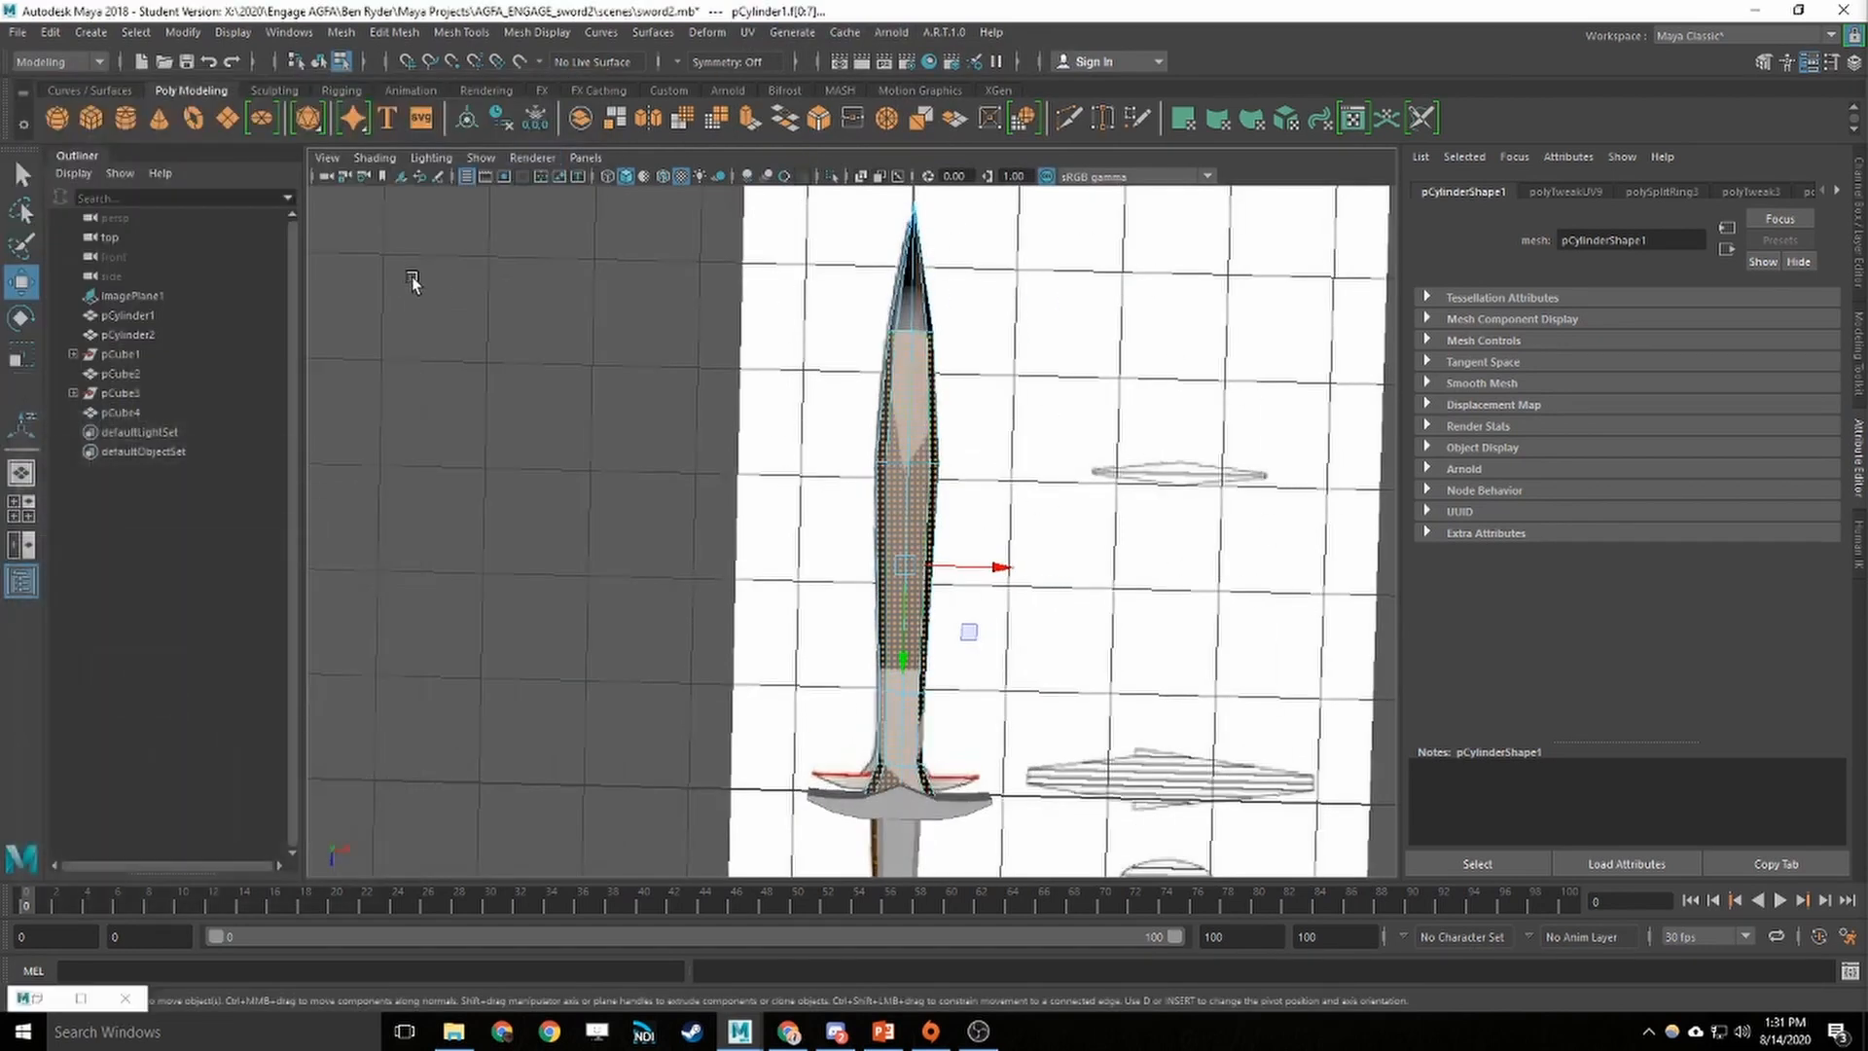
pyautogui.press('space')
pyautogui.scroll(-10, 658, 334)
pyautogui.keyDown('alt'); pyautogui.moveTo(637, 329); pyautogui.dragTo(680, 390, button='middle'); pyautogui.keyUp('alt')
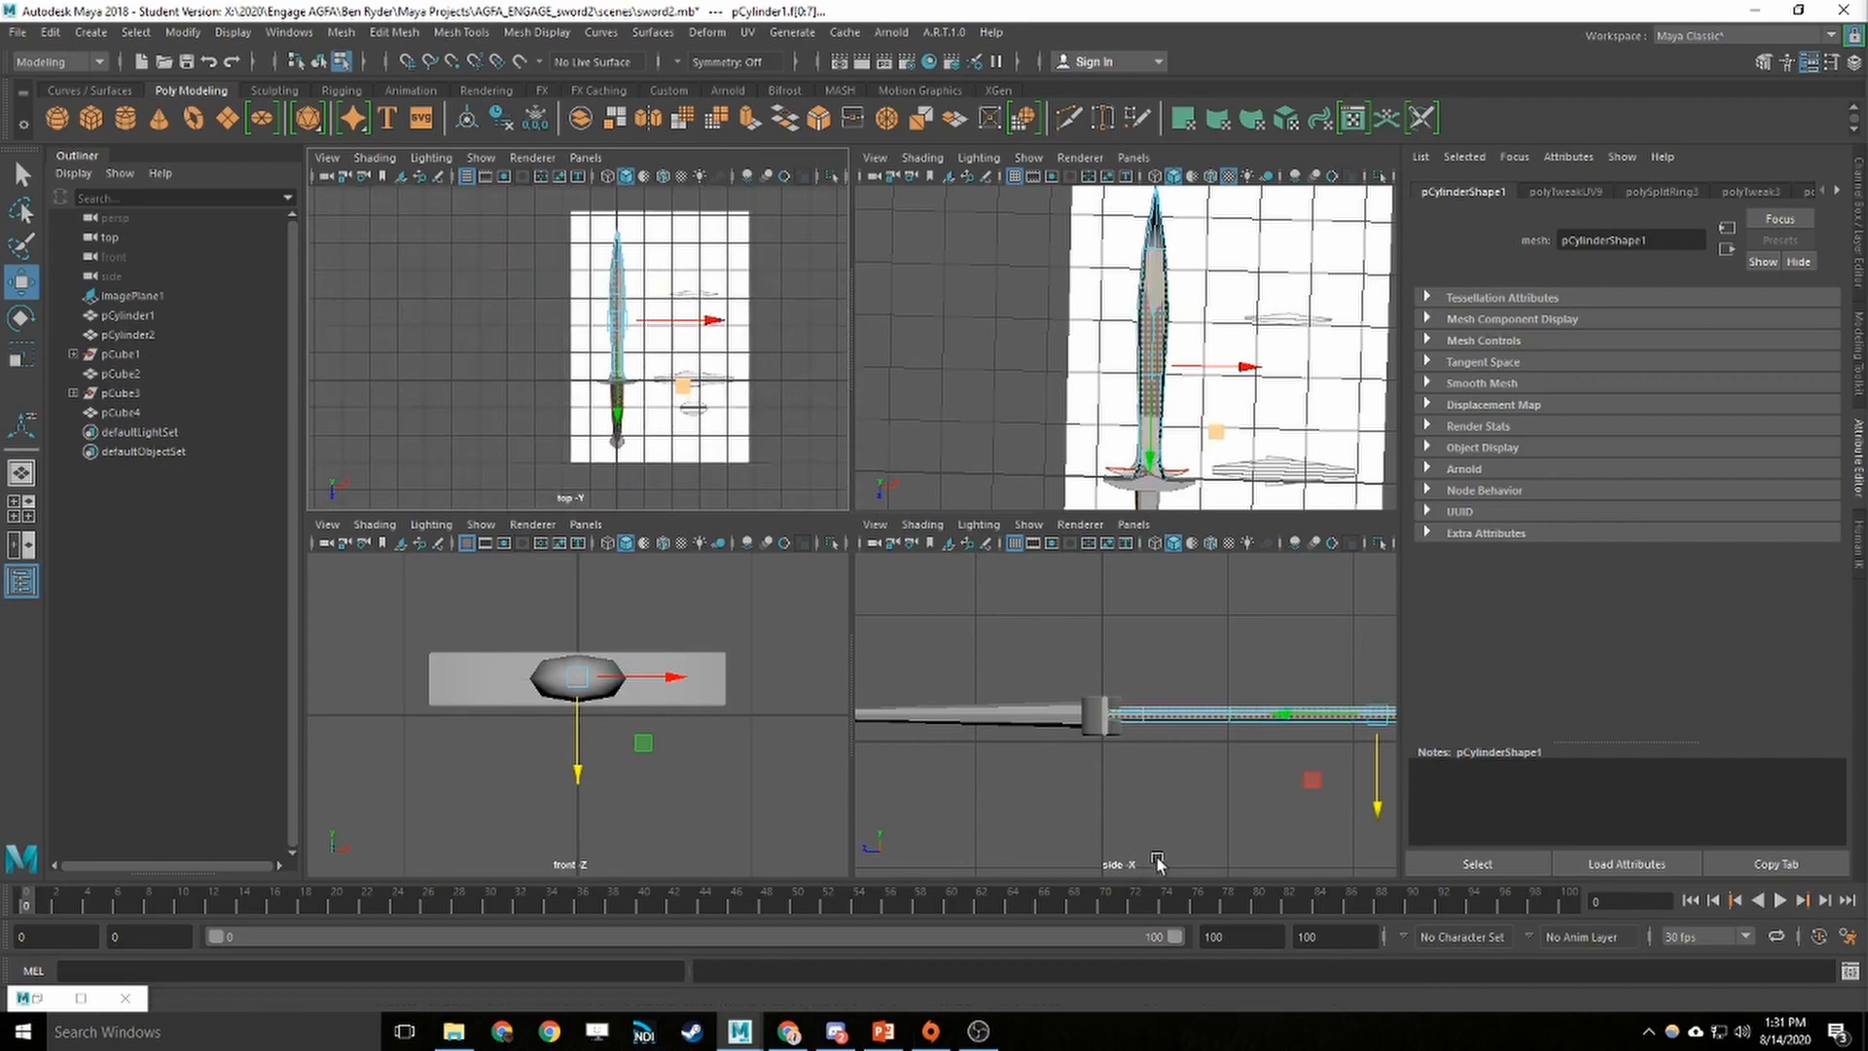
pyautogui.keyDown('alt'); pyautogui.moveTo(1121, 709); pyautogui.dragTo(1163, 681, button='middle'); pyautogui.keyUp('alt')
pyautogui.scroll(-8, 1168, 681)
pyautogui.scroll(3, 1138, 681)
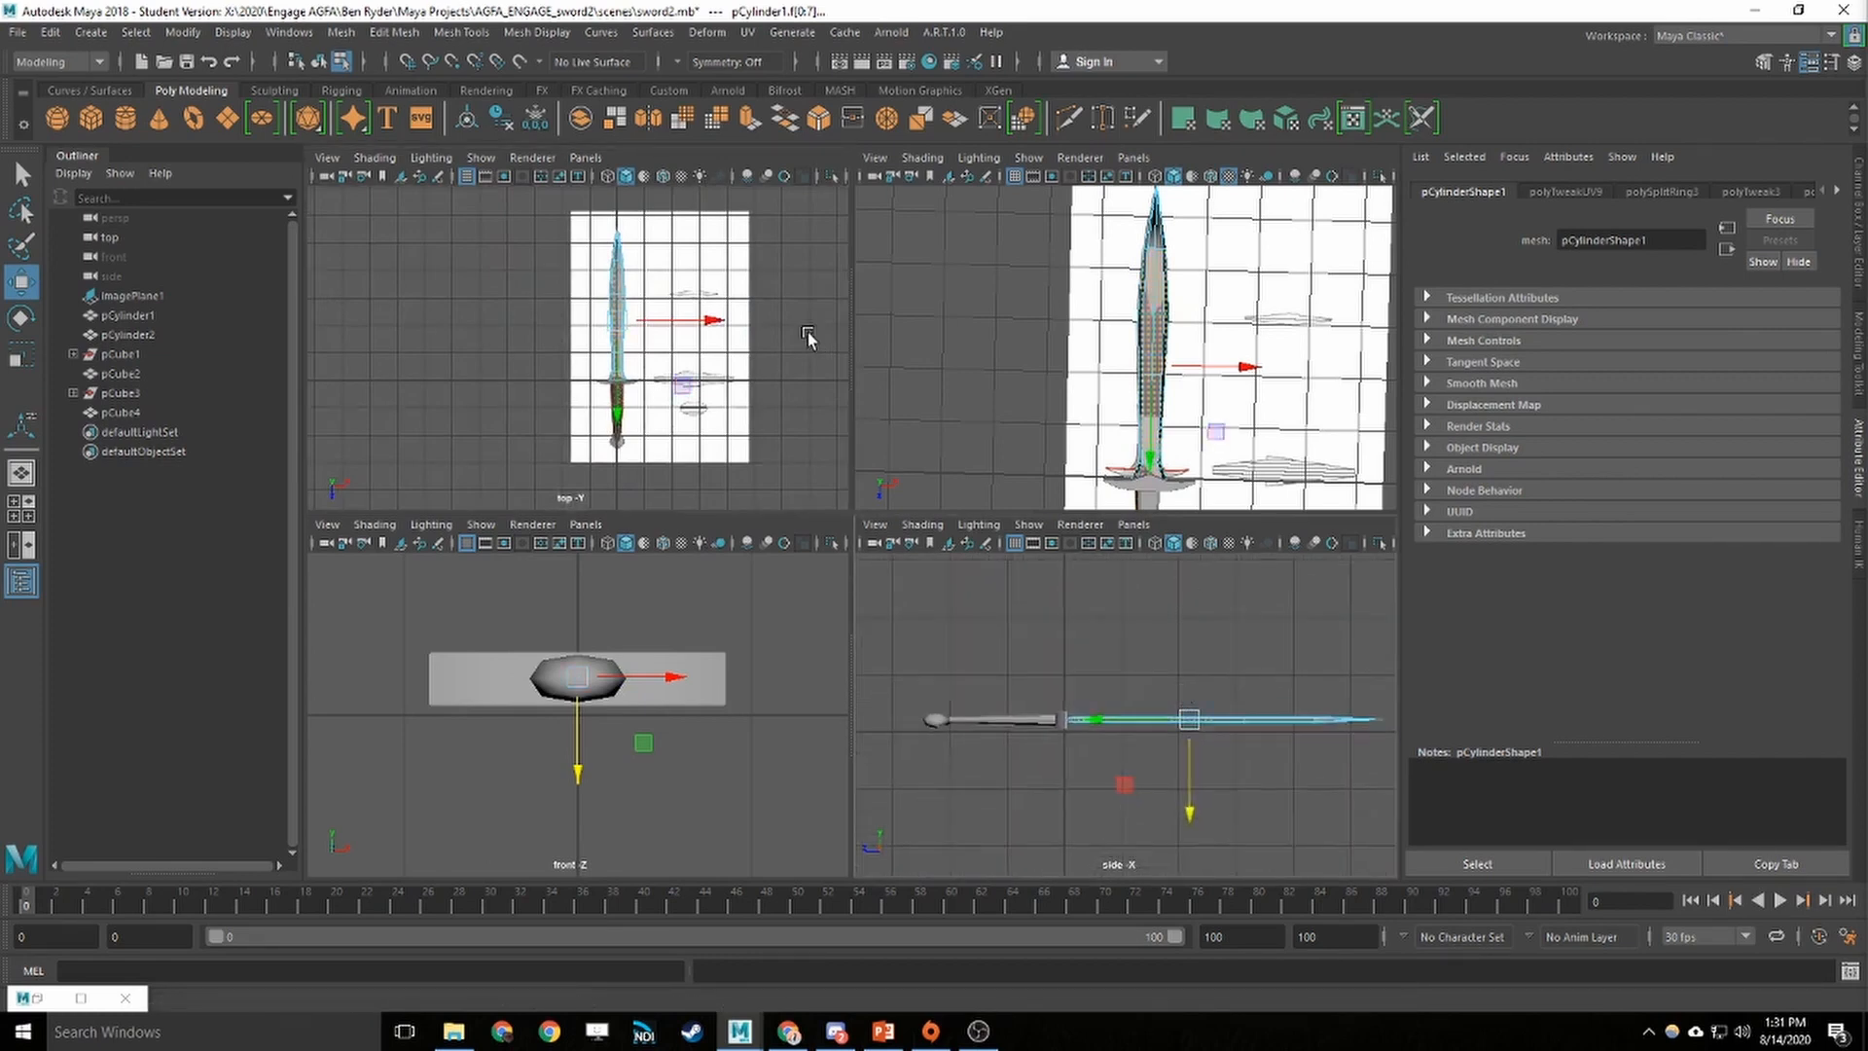
# Apply a planar UV mapping to the selected blade faces, projected from the Y axis and fitted to the best plane
pyautogui.click(748, 32)
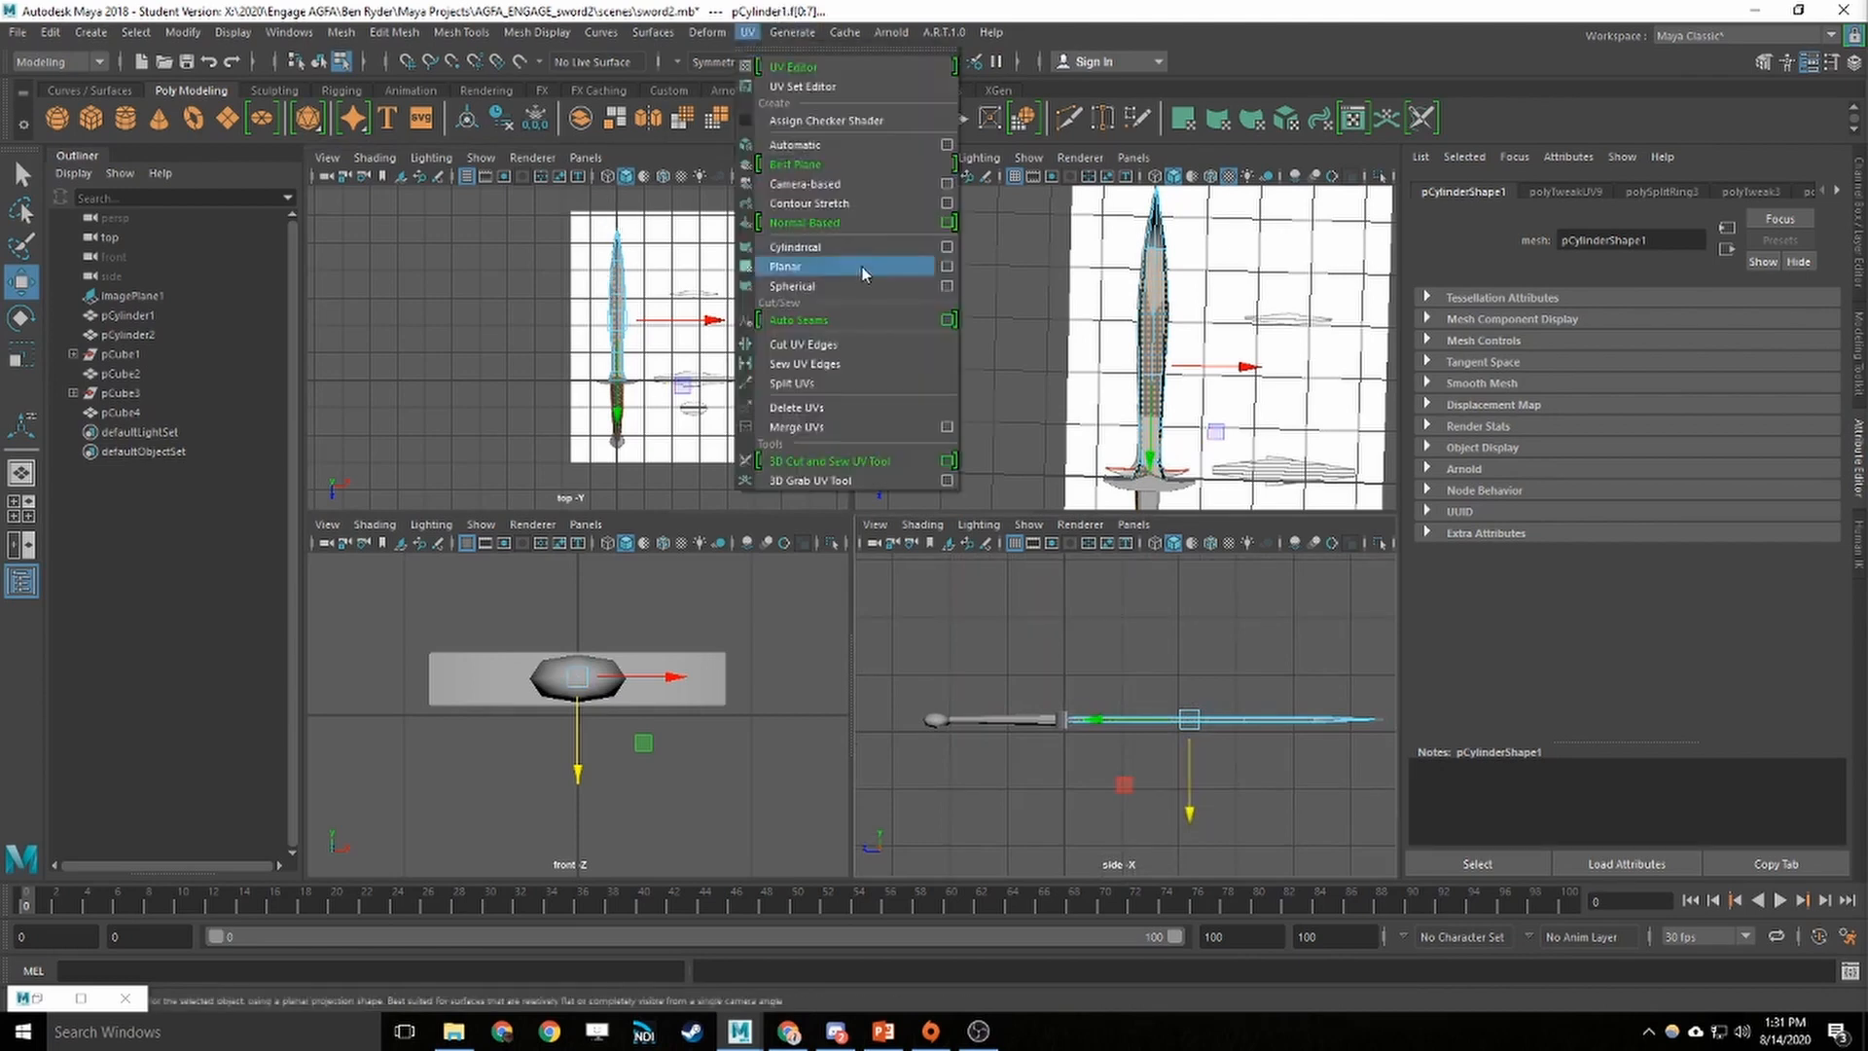
pyautogui.click(947, 266)
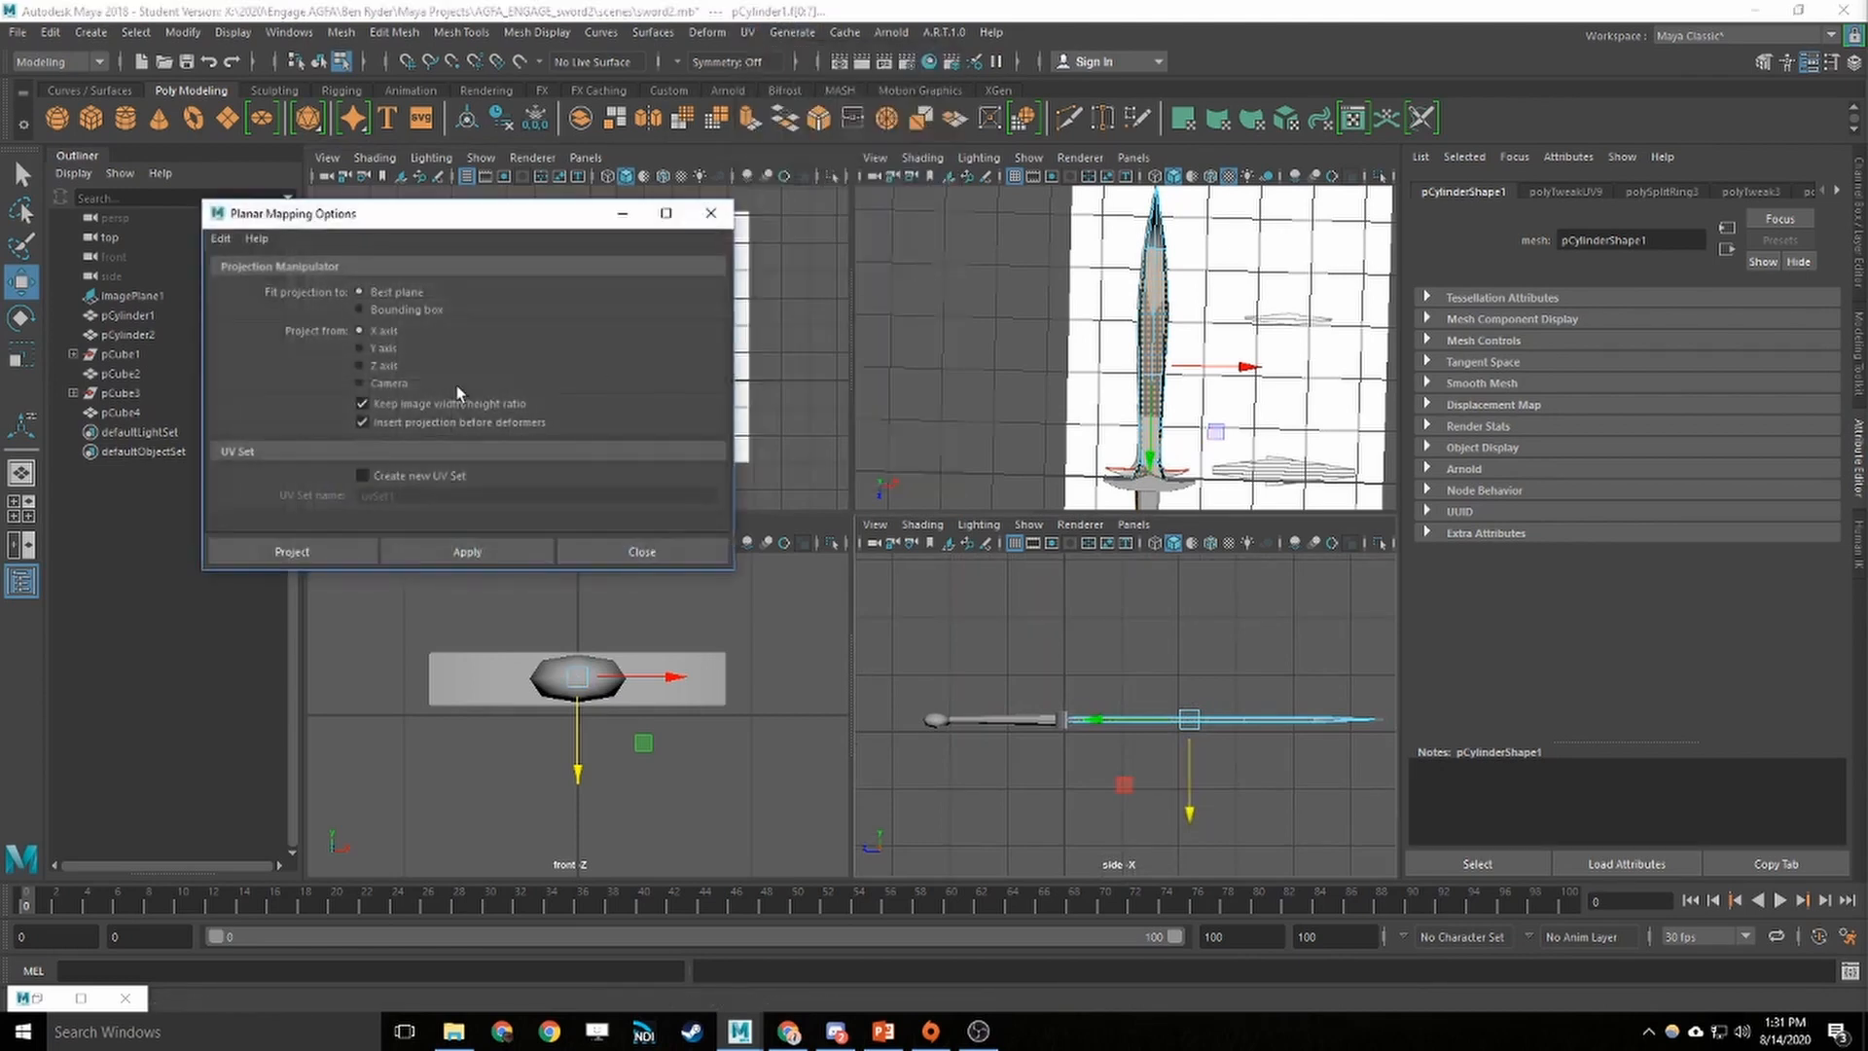
pyautogui.click(389, 348)
pyautogui.click(480, 552)
pyautogui.click(608, 552)
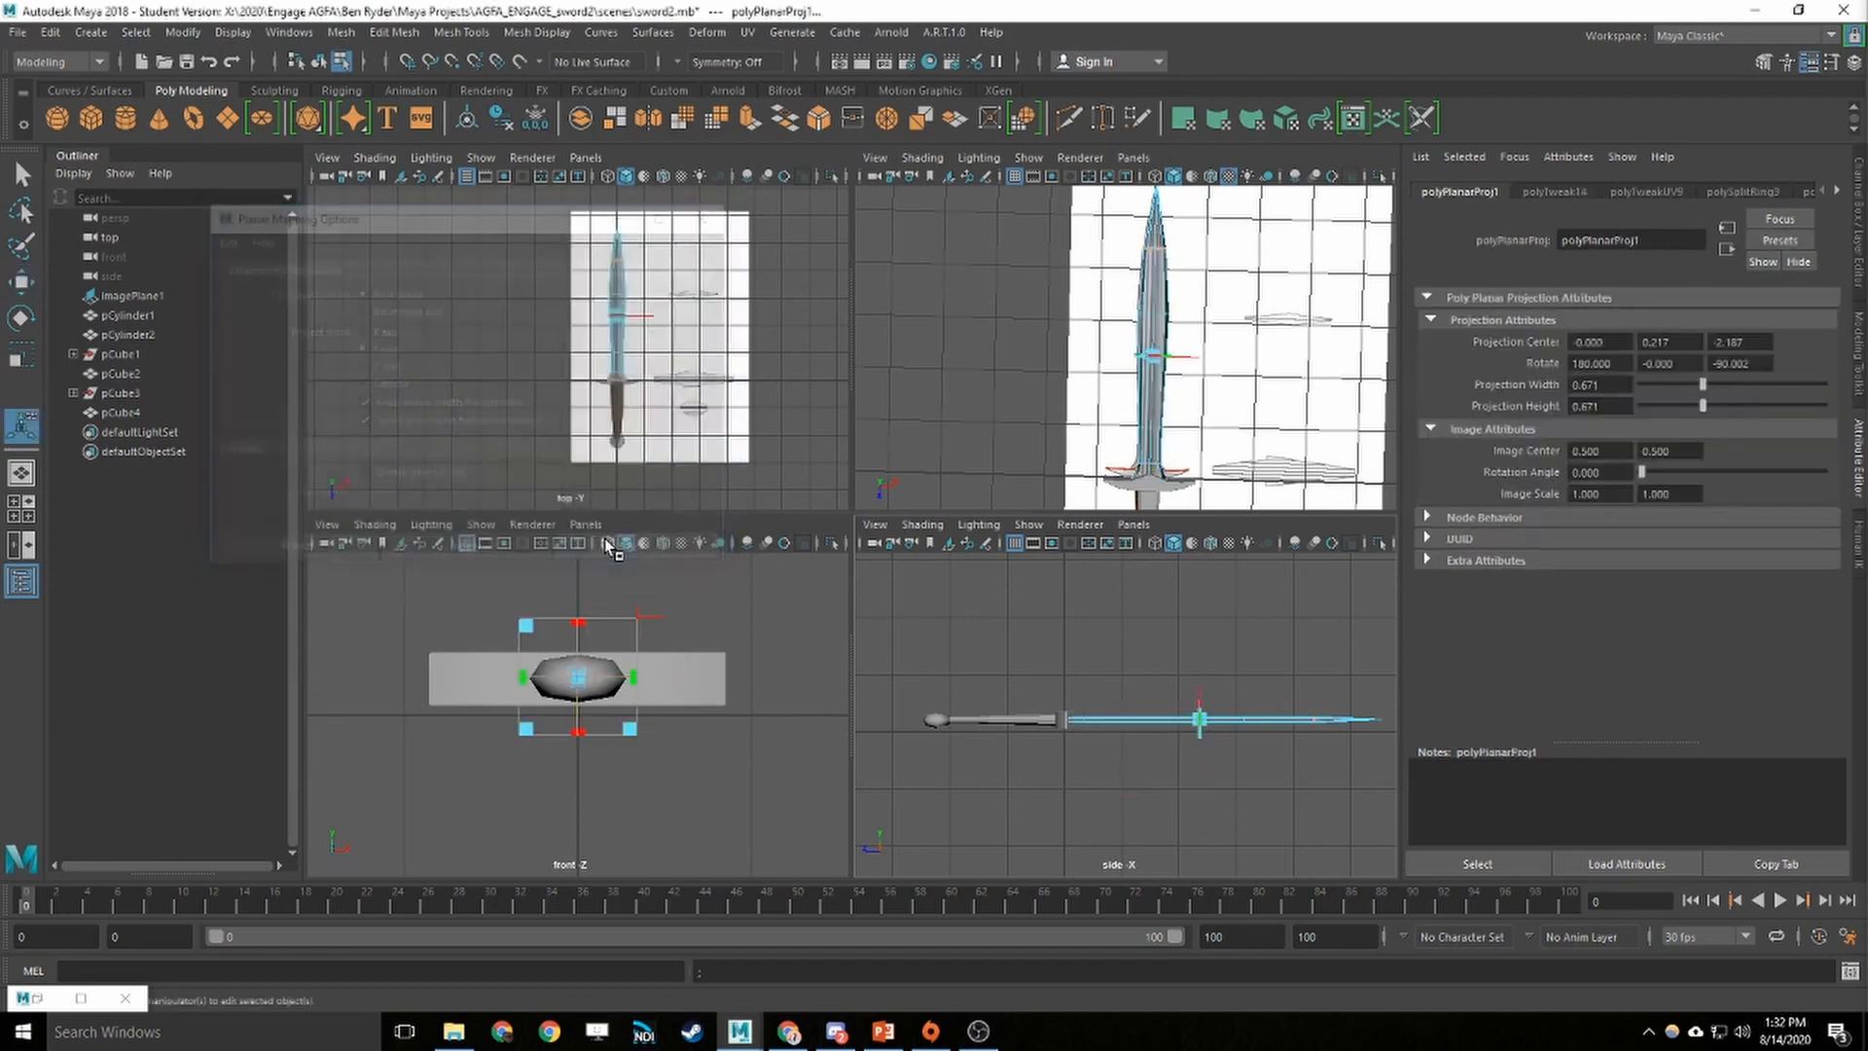
# Reopen the UV Editor and activate the Move tool to compare the projected blade shell with the model up close
pyautogui.click(747, 32)
pyautogui.click(798, 82)
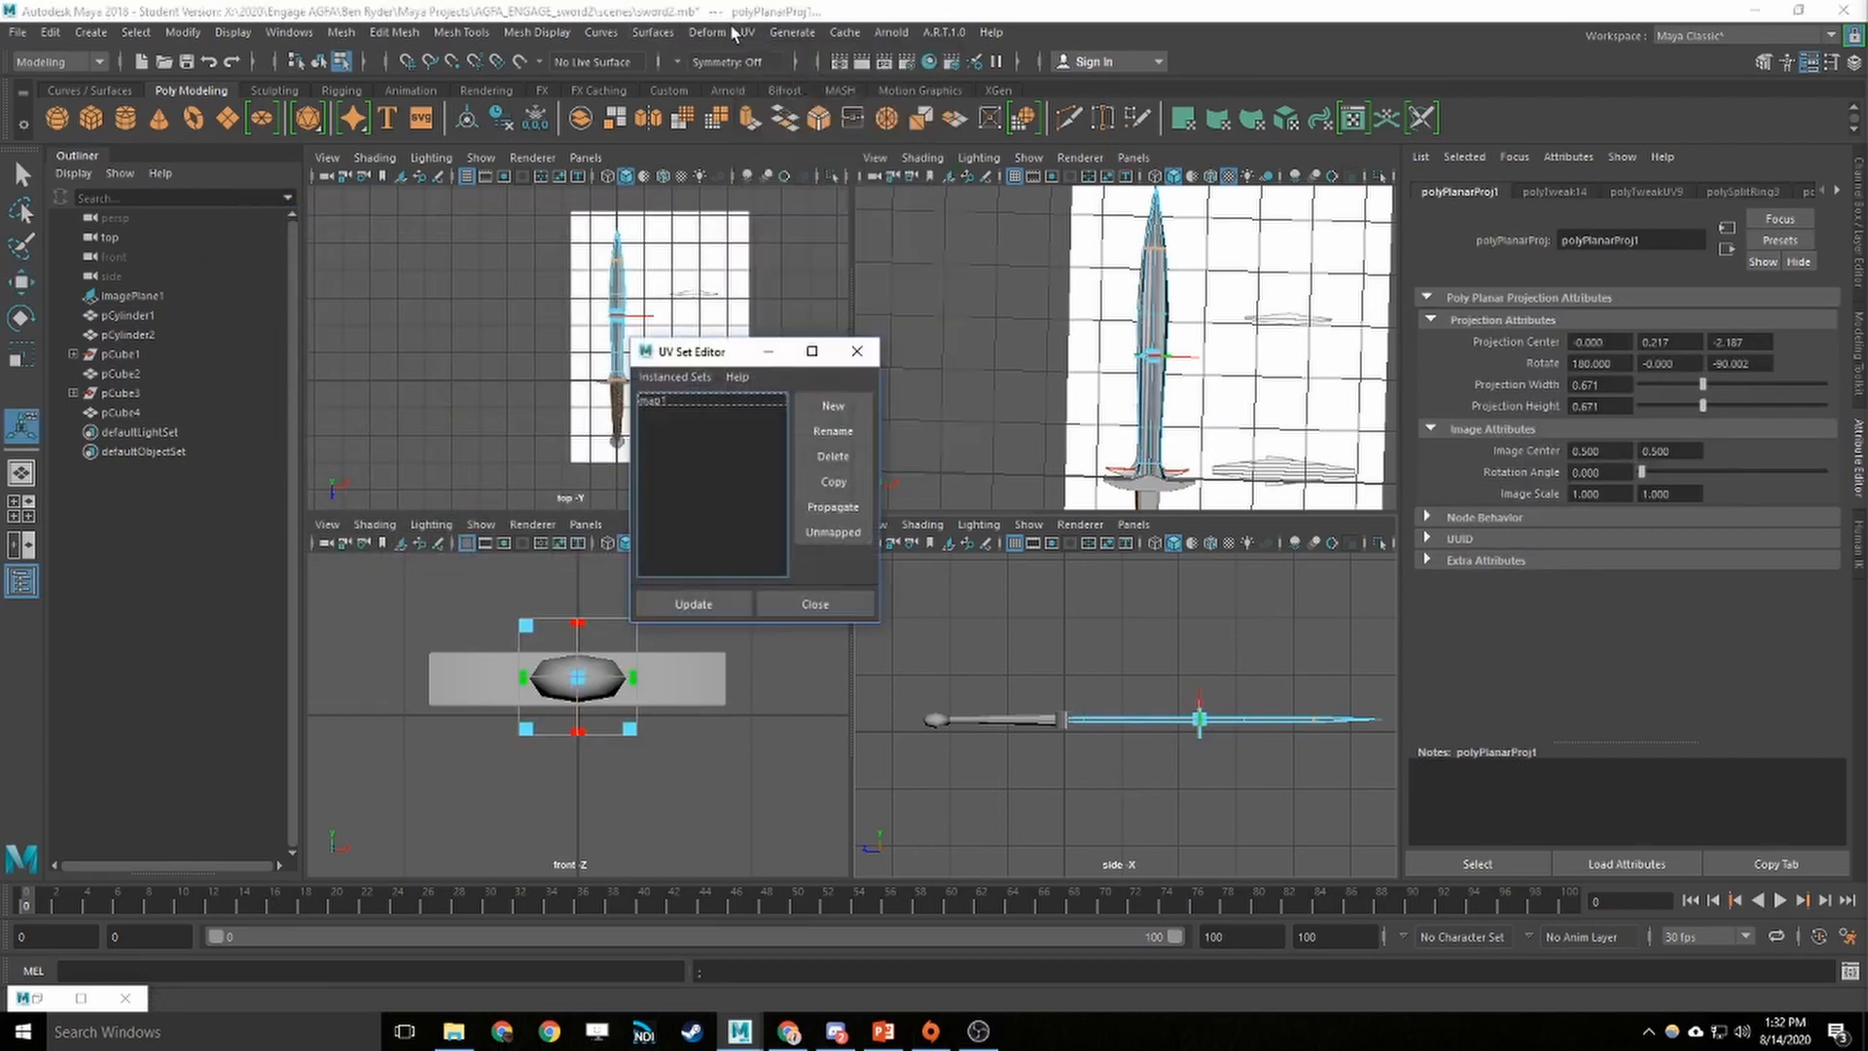
pyautogui.click(857, 351)
pyautogui.click(747, 32)
pyautogui.click(798, 73)
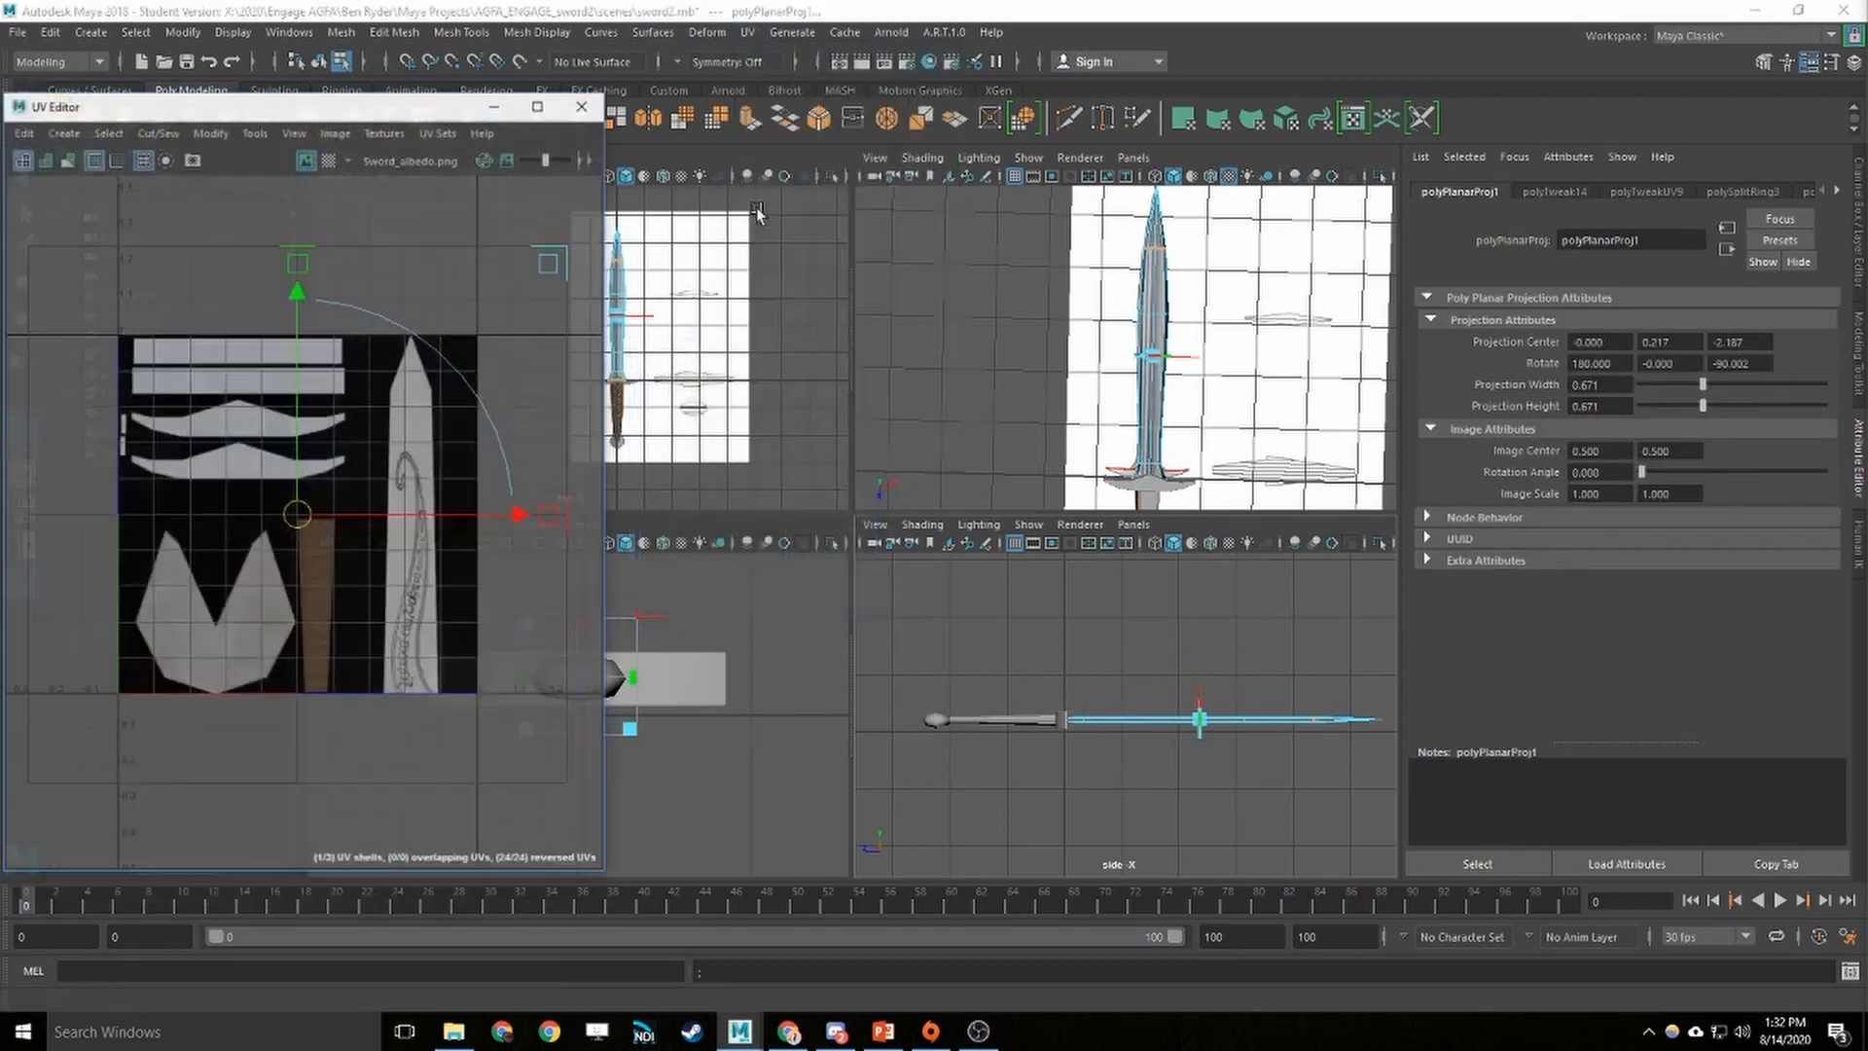
pyautogui.press('w')
pyautogui.scroll(7, 1151, 325)
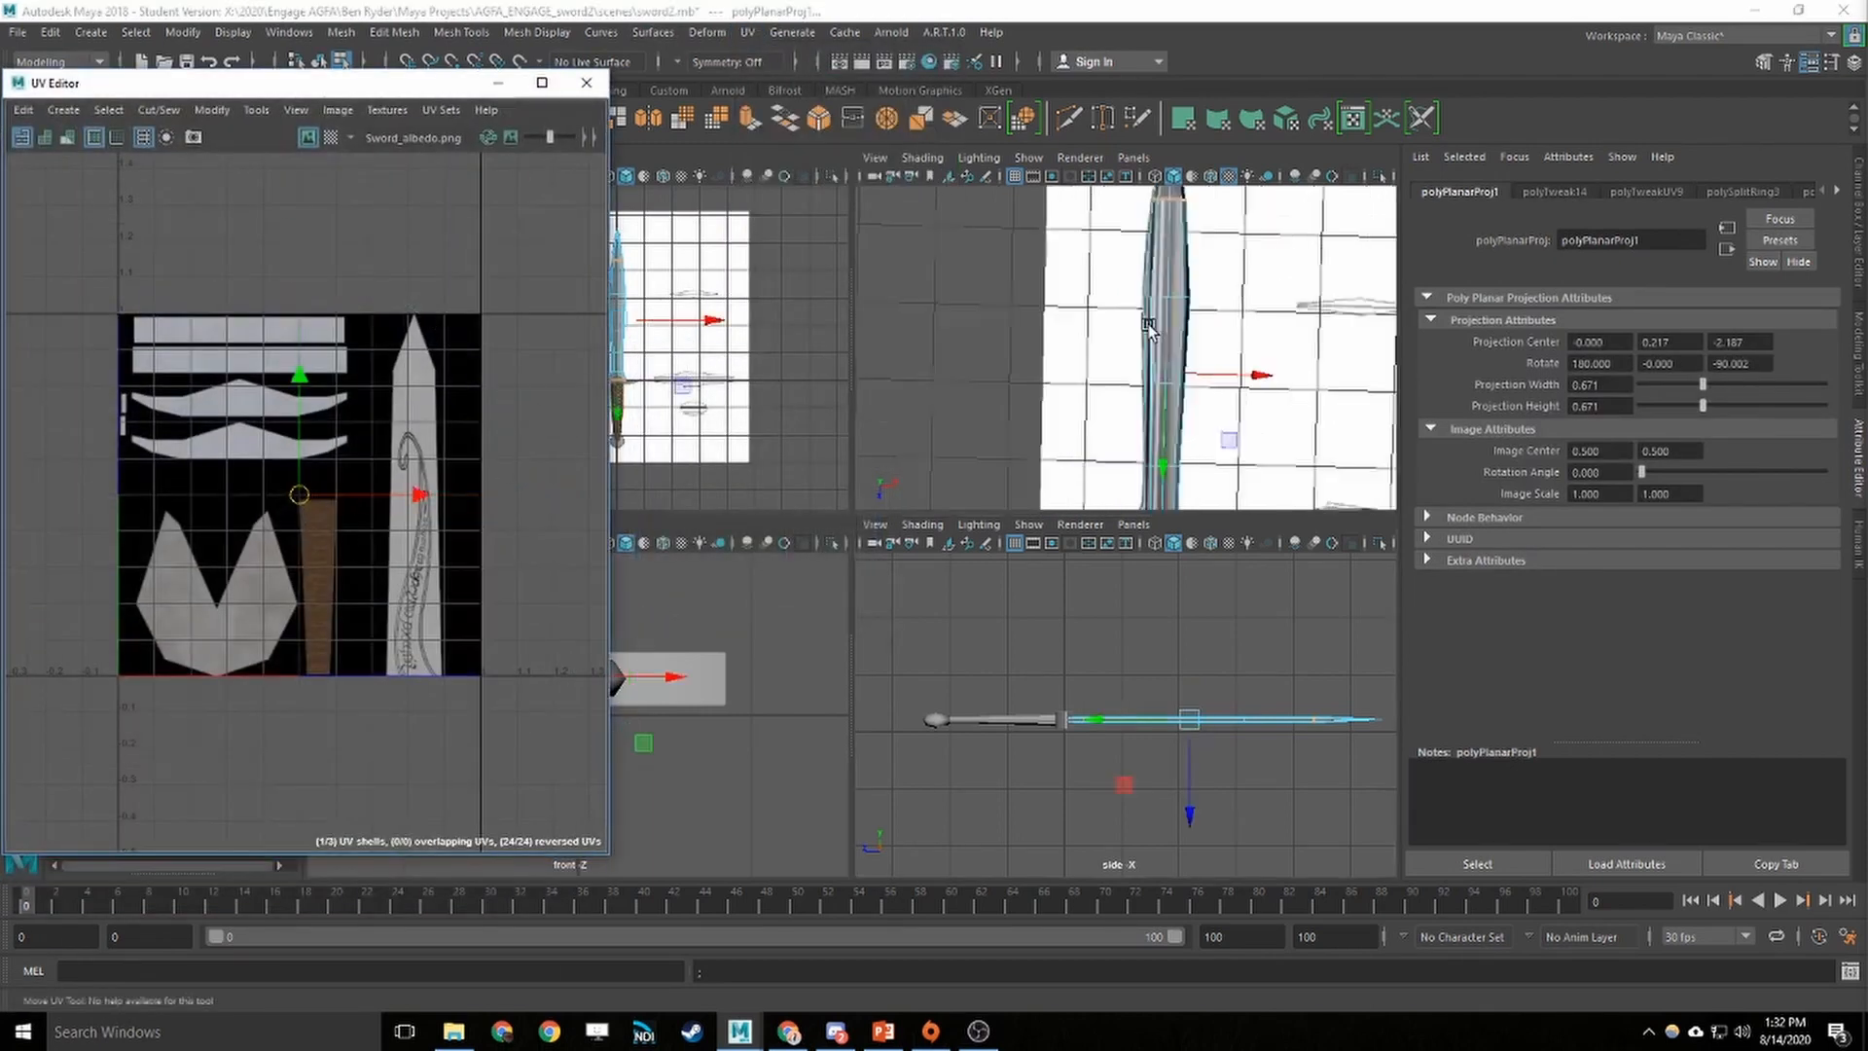
# Reproject the blade faces with a planar UV mapping from the Y axis, fitted to the bounding box
pyautogui.click(1192, 296)
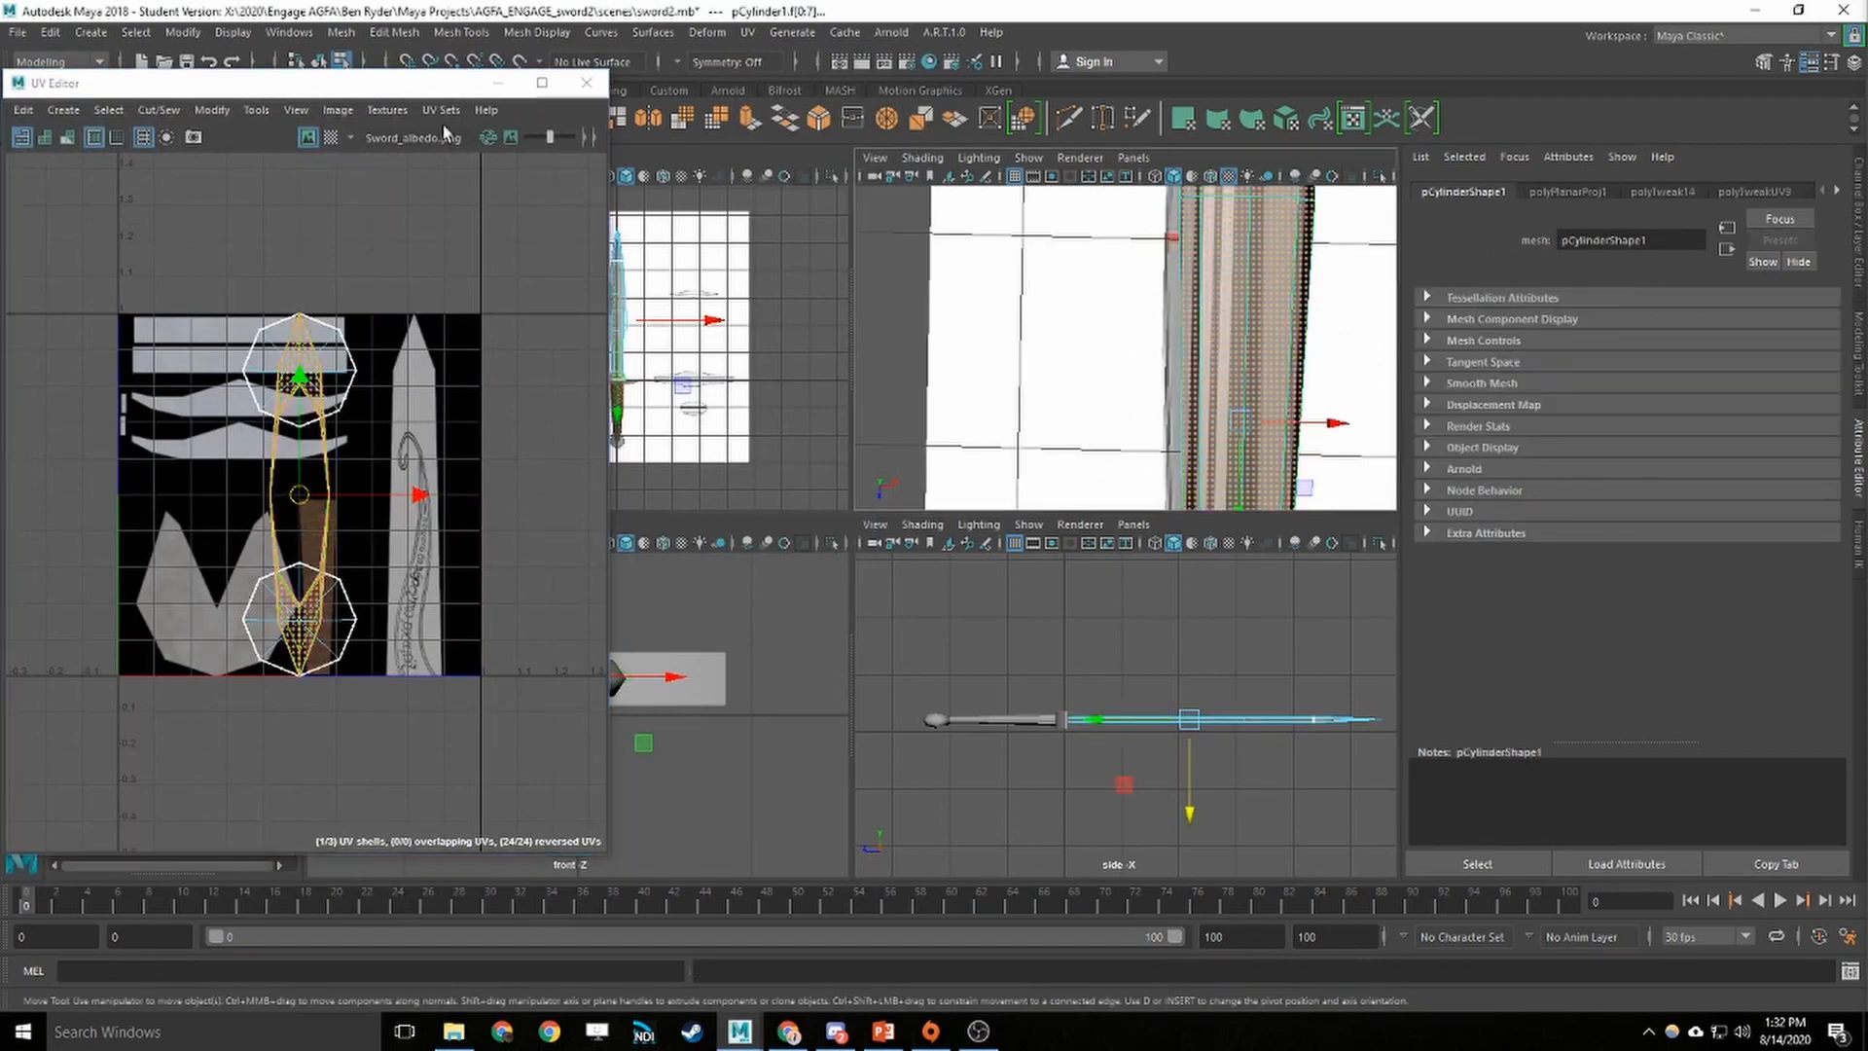
pyautogui.click(755, 32)
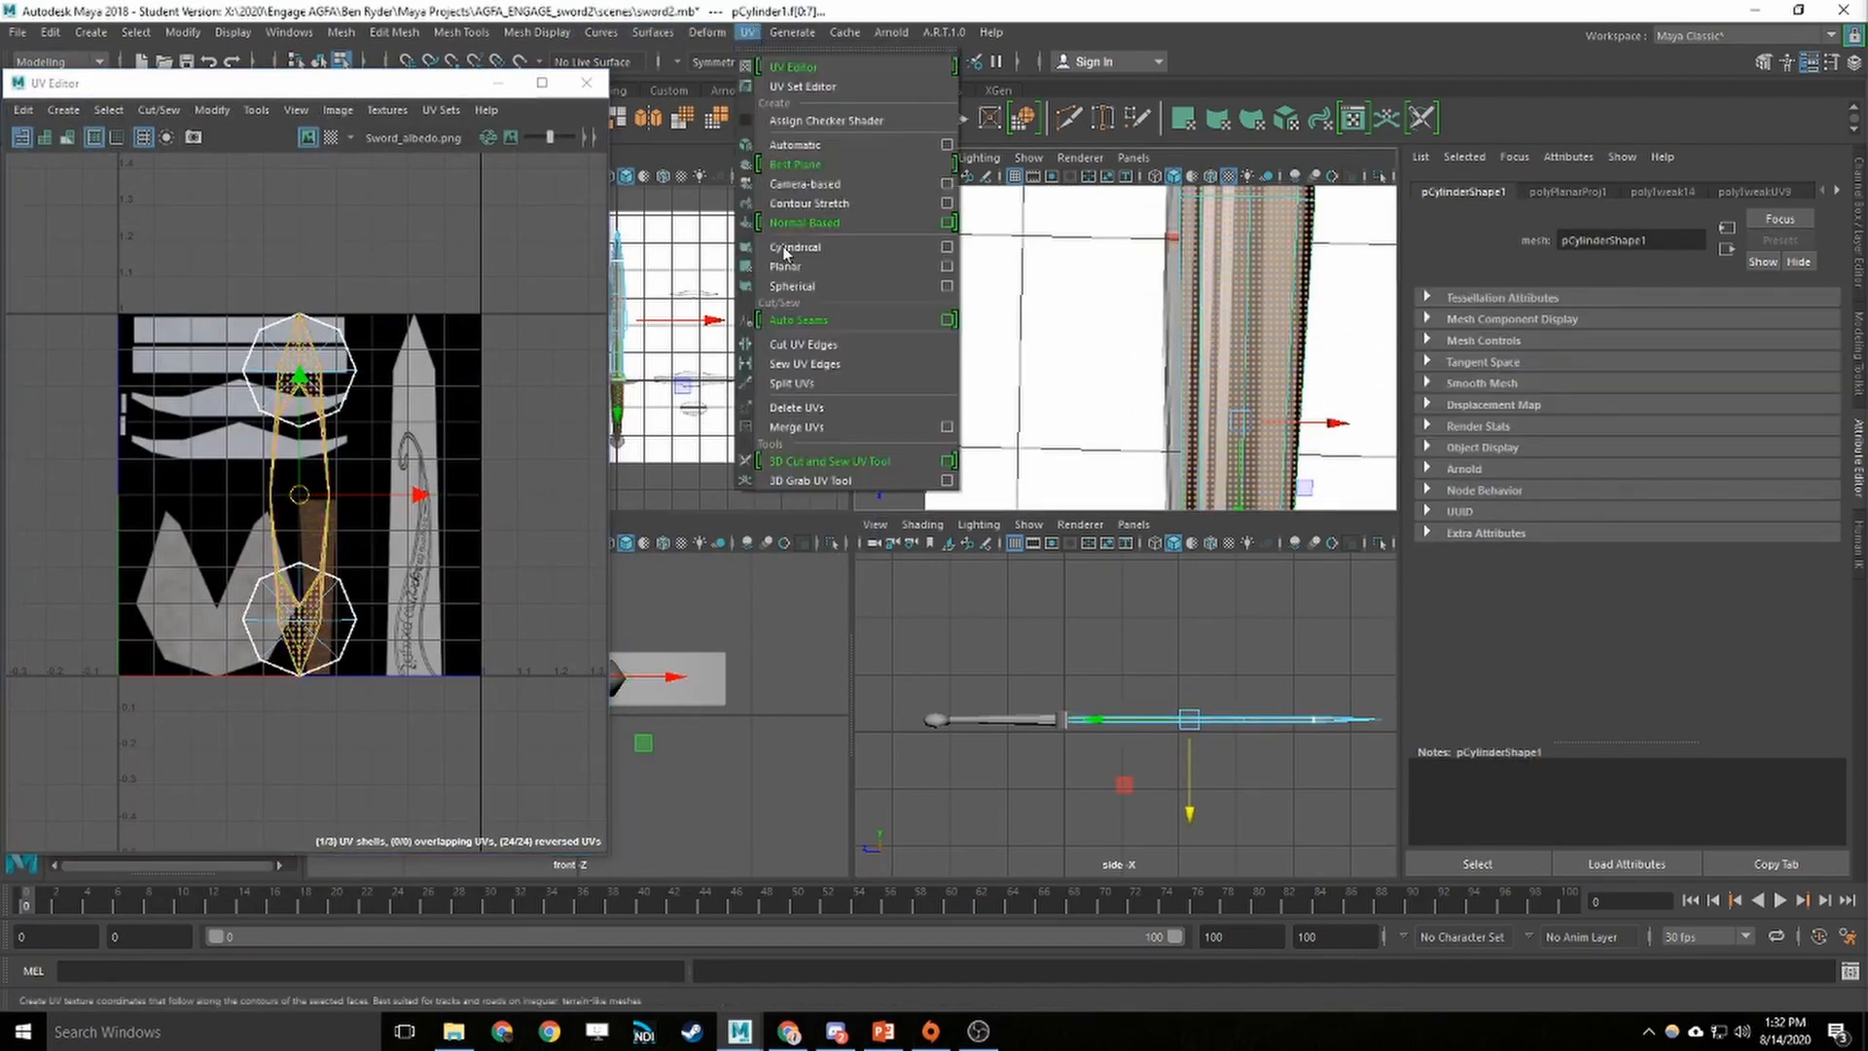
pyautogui.click(945, 266)
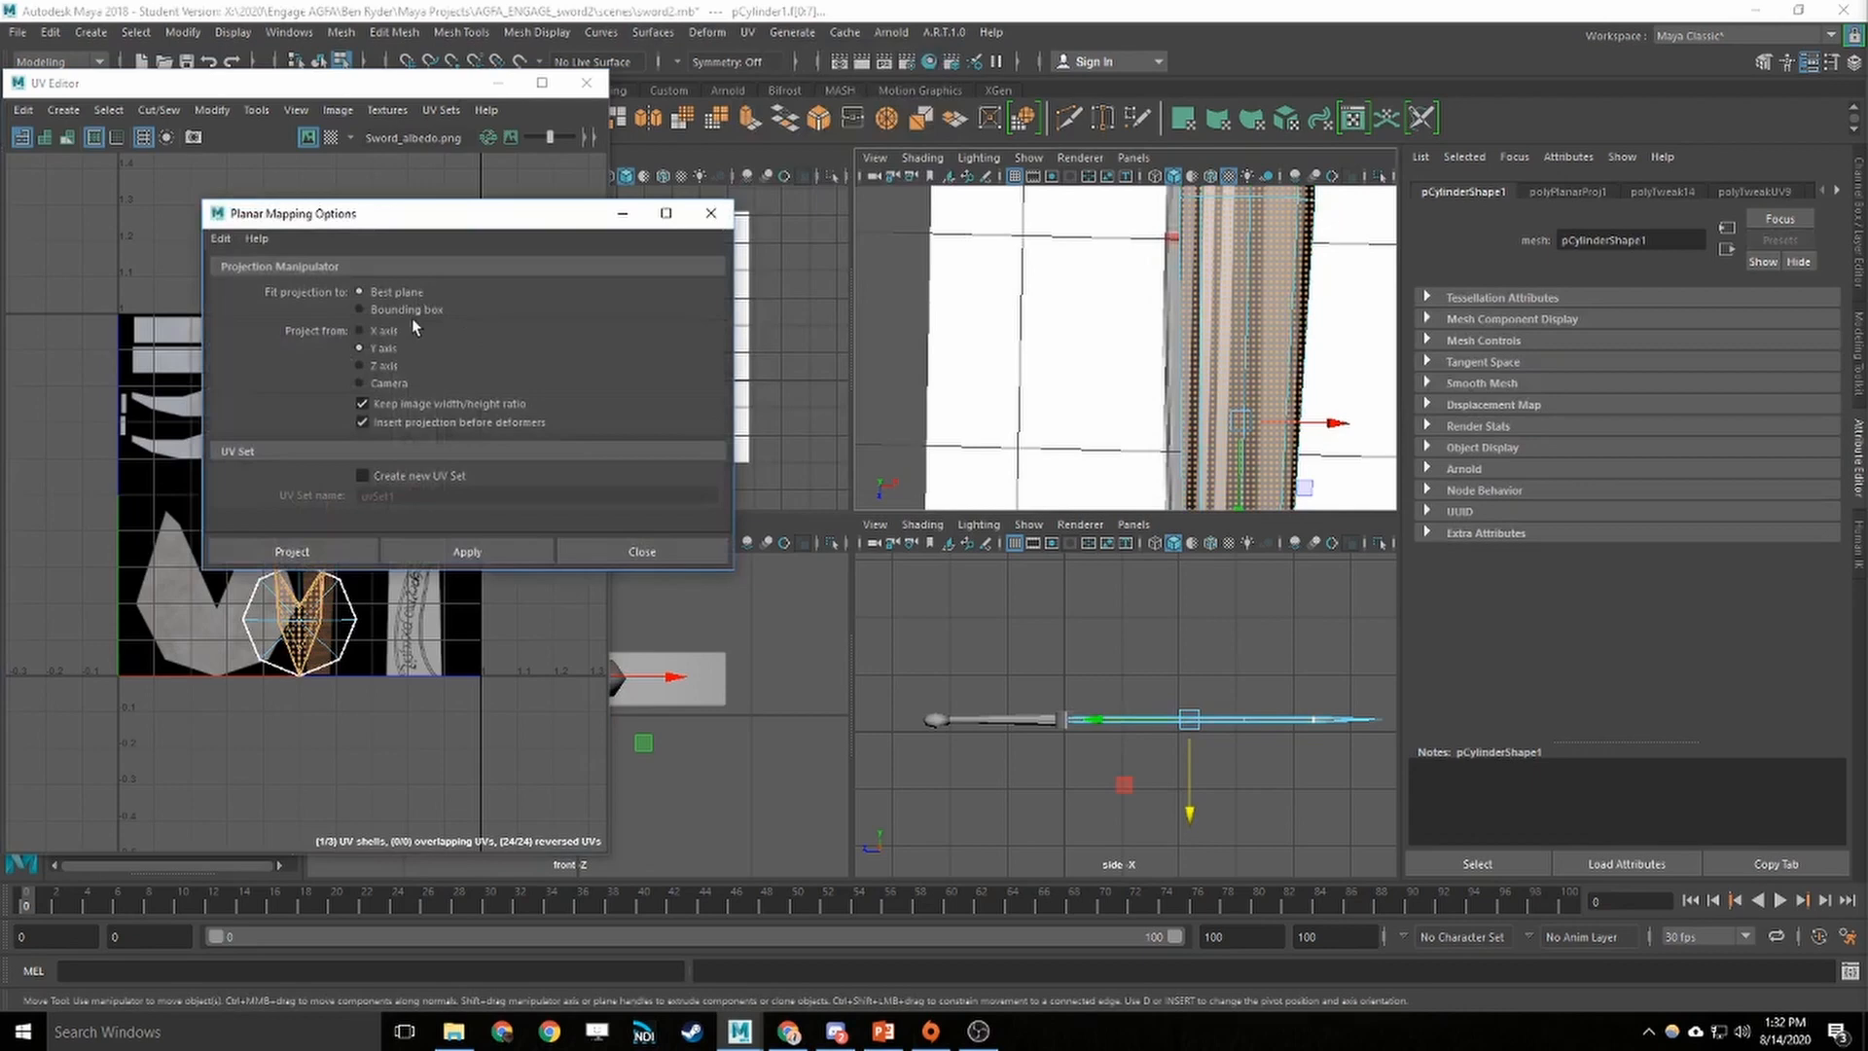
pyautogui.click(417, 308)
pyautogui.click(465, 549)
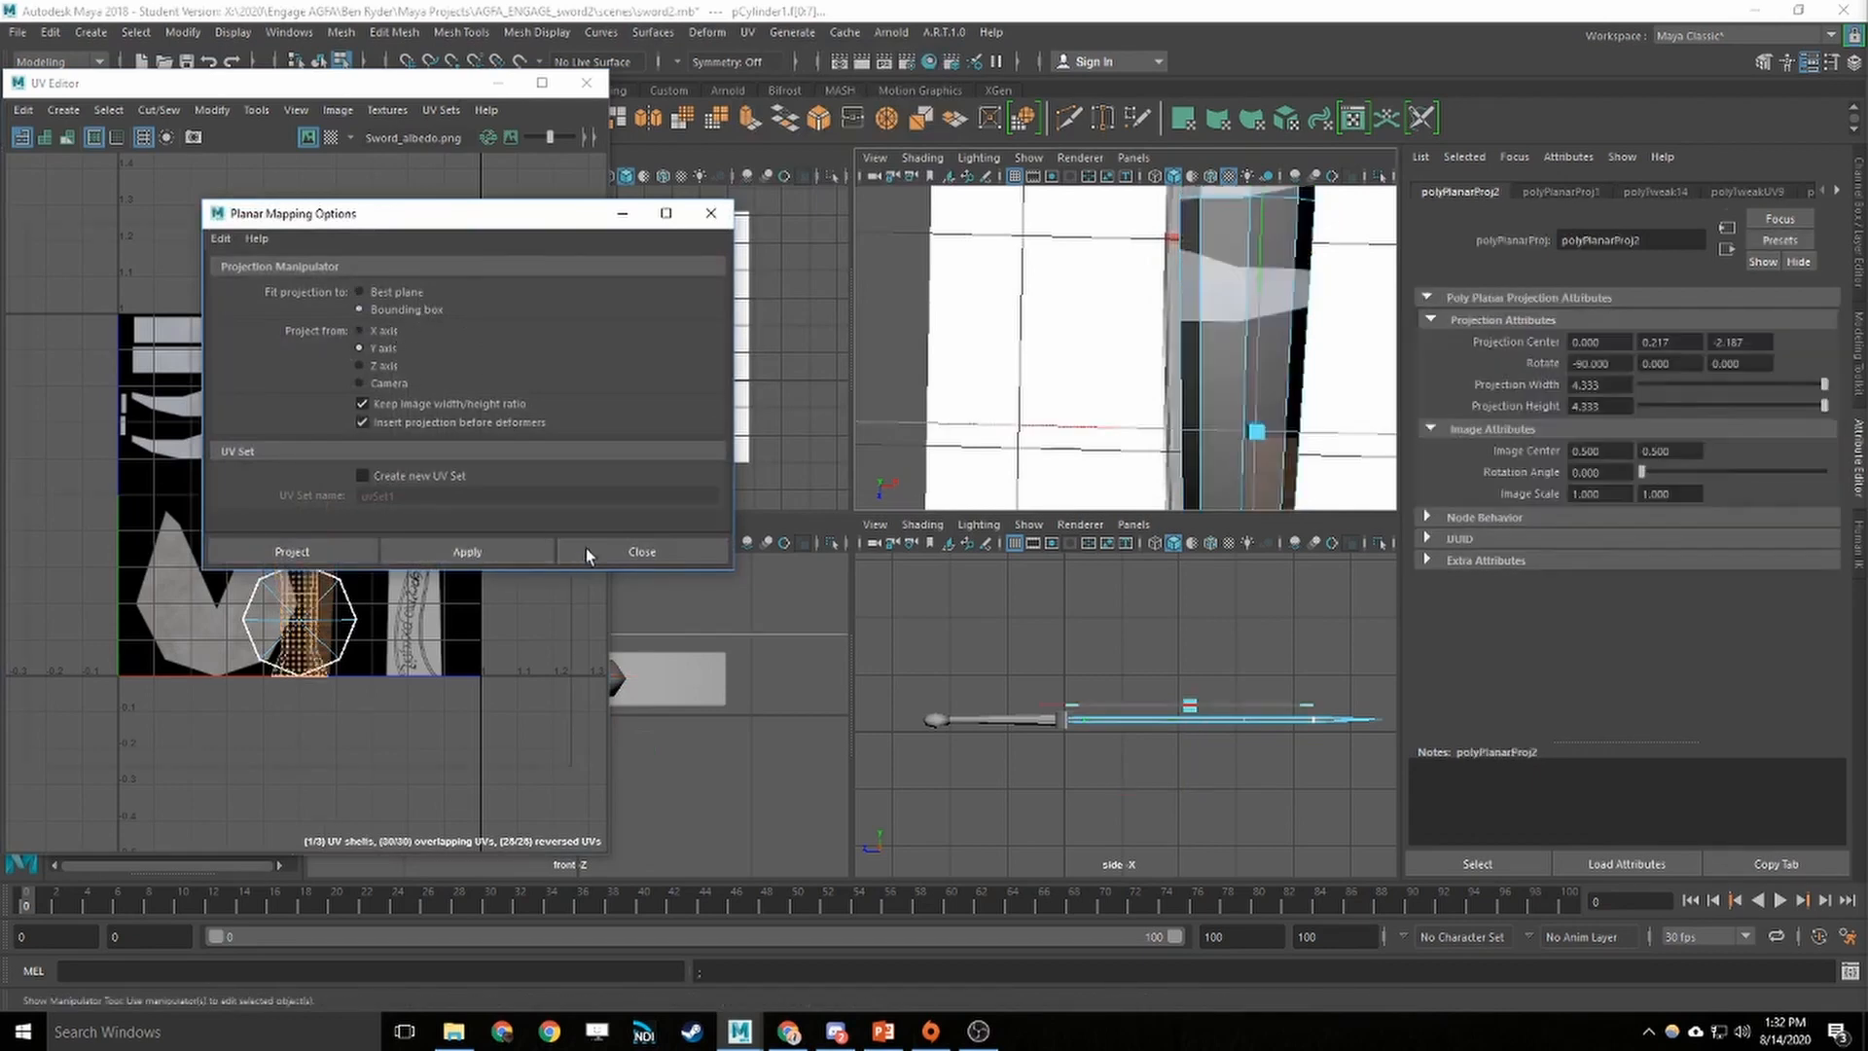
pyautogui.click(586, 549)
# Move the newly projected blade shell onto the blade artwork in the texture and check its alignment on the model
pyautogui.moveTo(329, 505); pyautogui.dragTo(450, 502)
pyautogui.click(1107, 377)
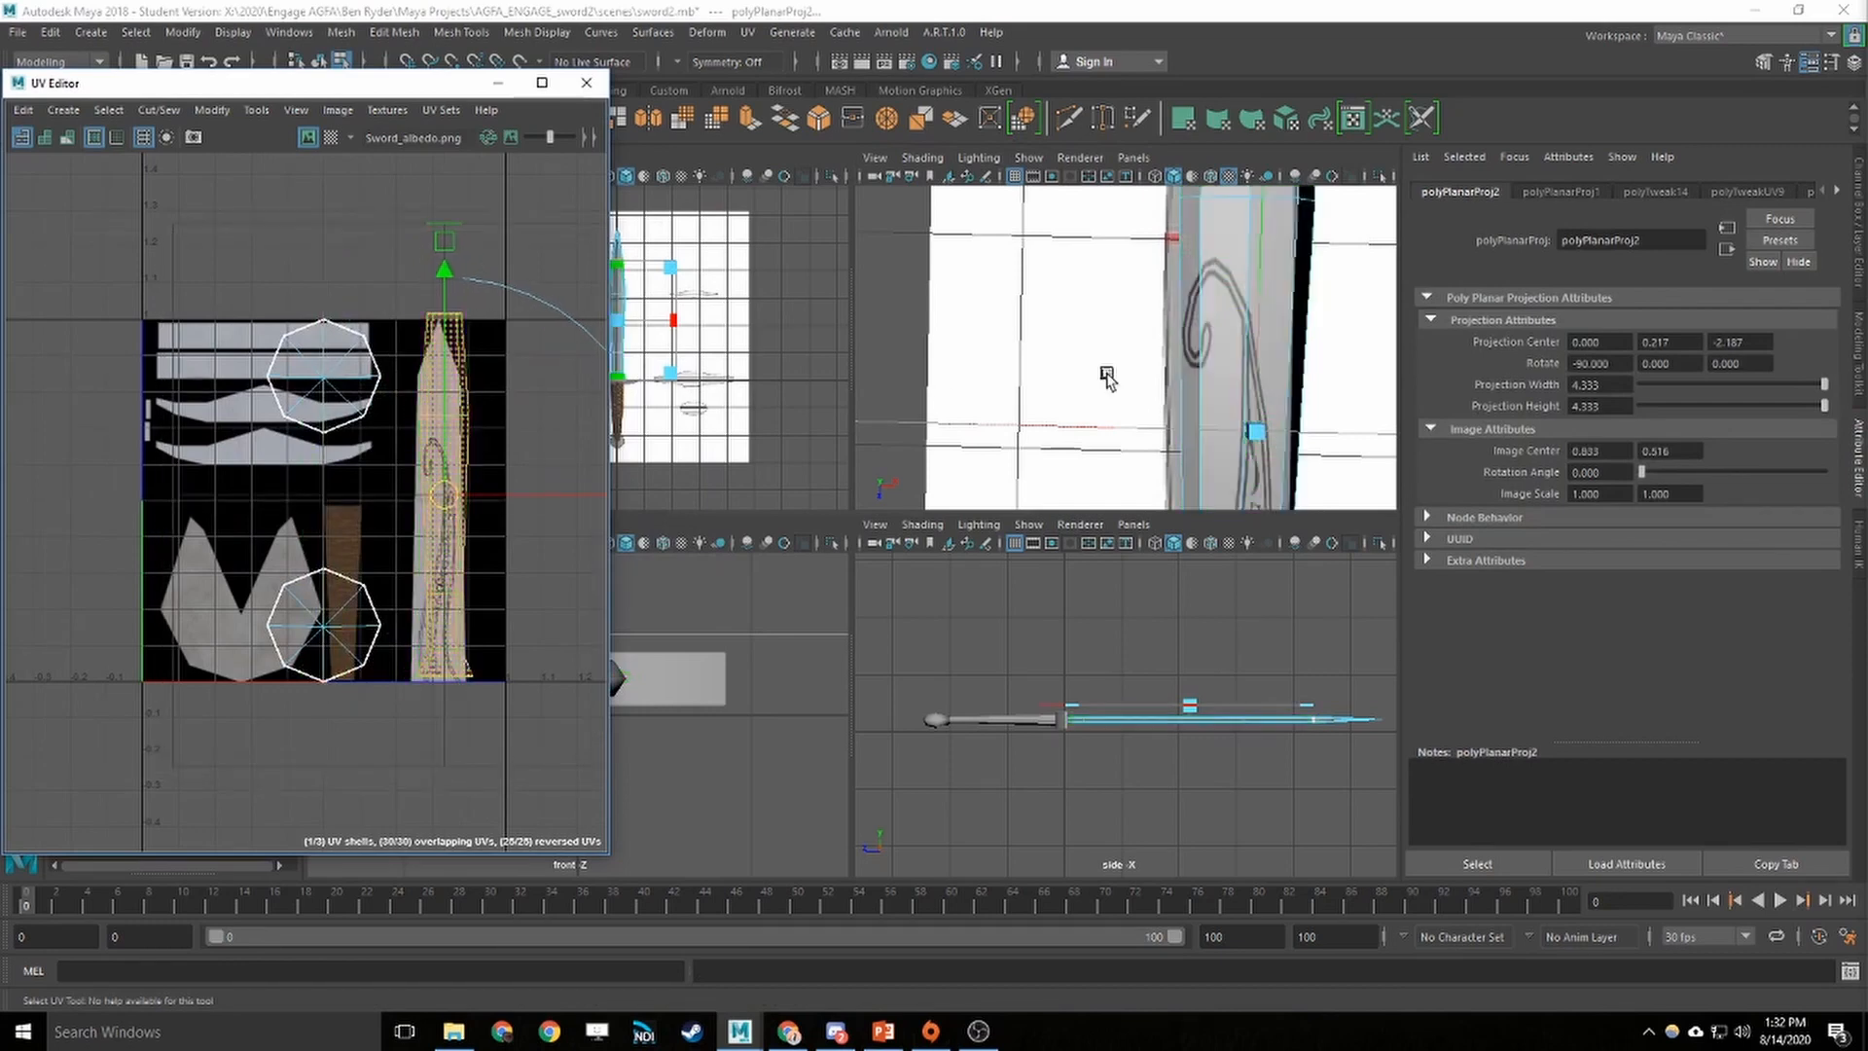
pyautogui.keyDown('alt'); pyautogui.moveTo(1160, 292); pyautogui.dragTo(1105, 471, button='middle'); pyautogui.keyUp('alt')
pyautogui.scroll(-5, 1113, 338)
pyautogui.keyDown('alt'); pyautogui.moveTo(1107, 298); pyautogui.dragTo(1075, 393, button='middle'); pyautogui.keyUp('alt')
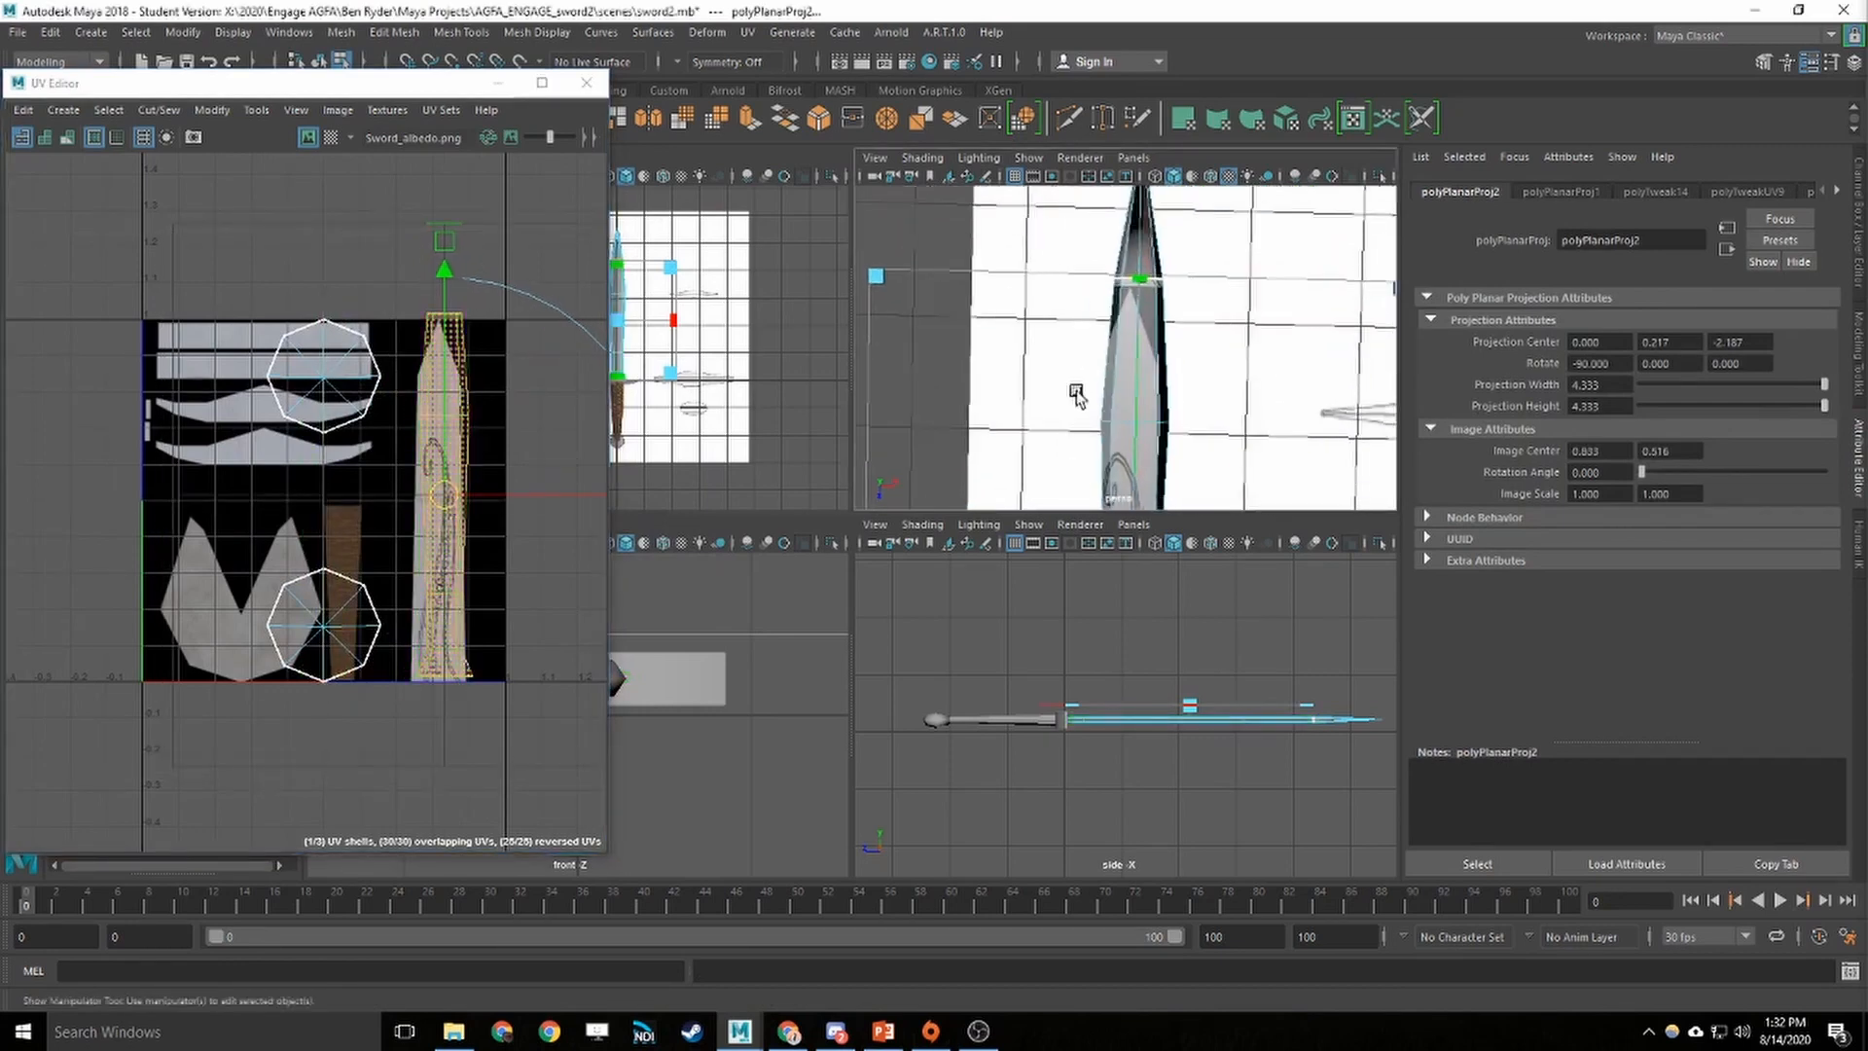
# Select the whole blade object, apply a planar UV mapping to it, and move the resulting shell onto the blade artwork
pyautogui.press('q')
pyautogui.click(1140, 238)
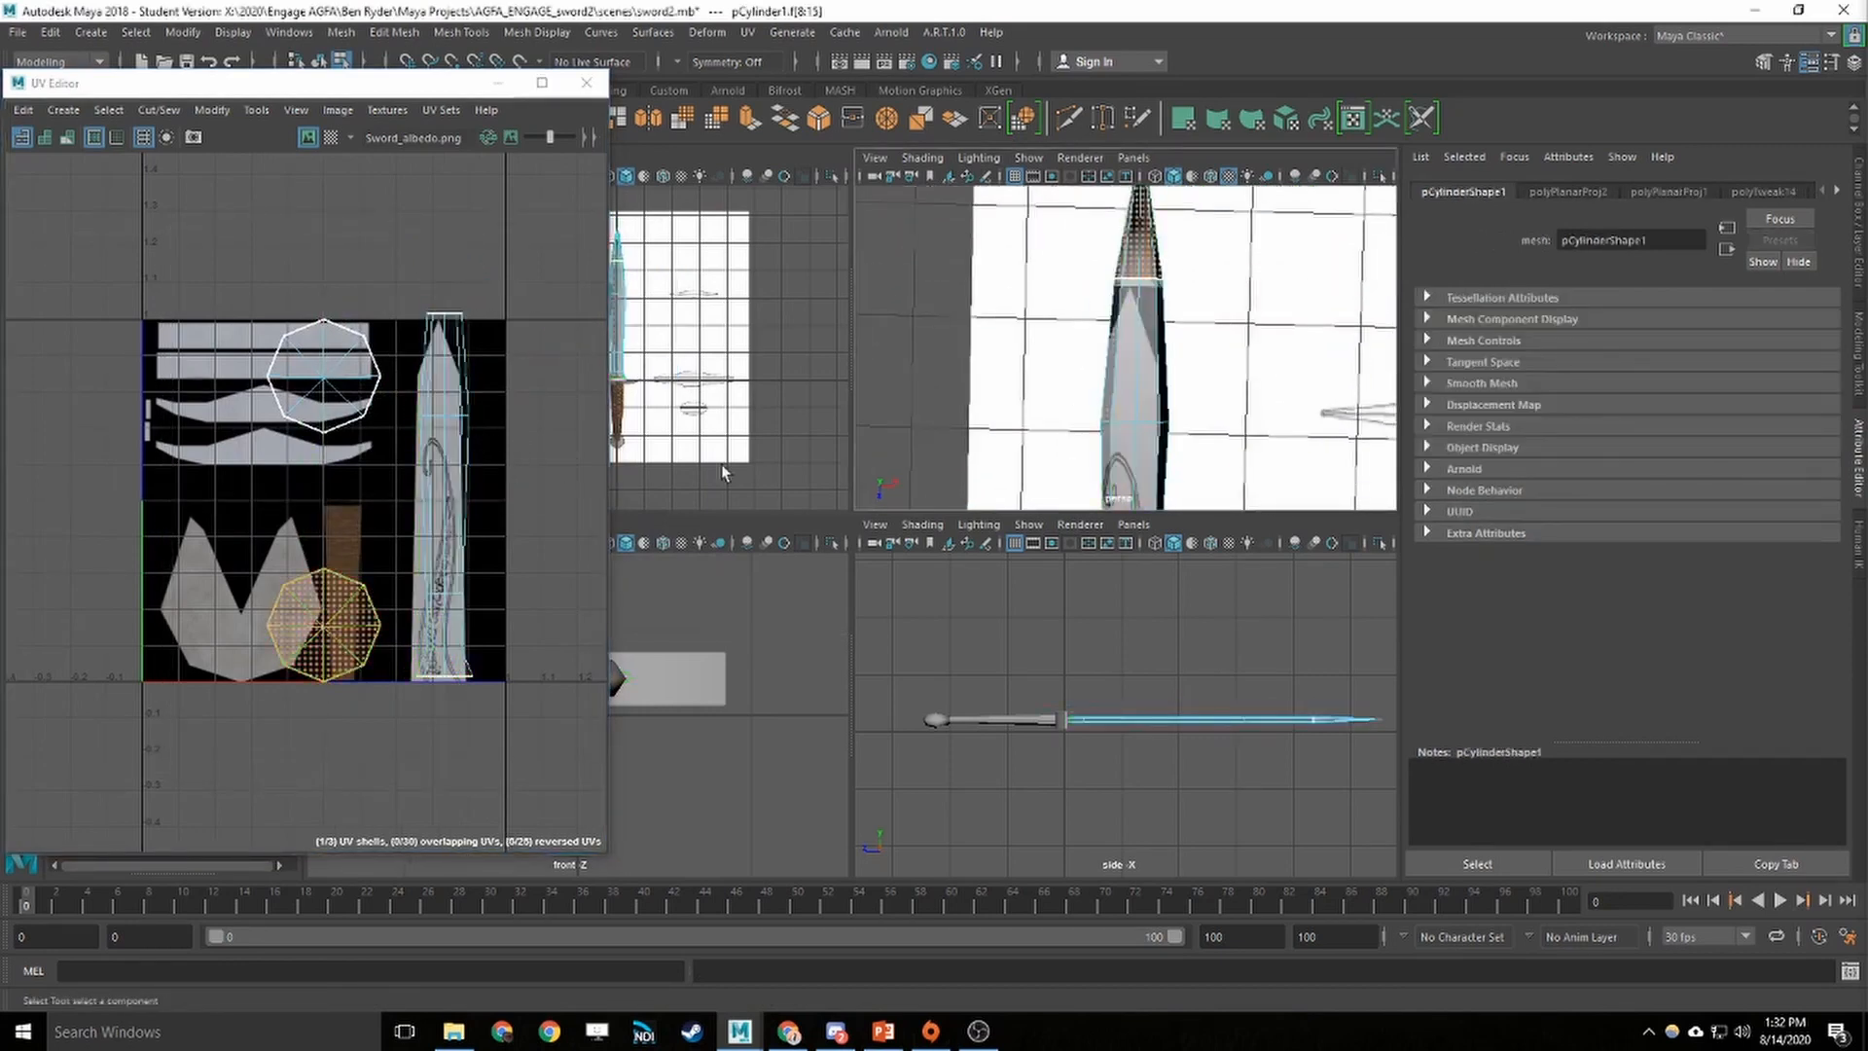
pyautogui.moveTo(1130, 353); pyautogui.dragTo(1206, 327, button='right')
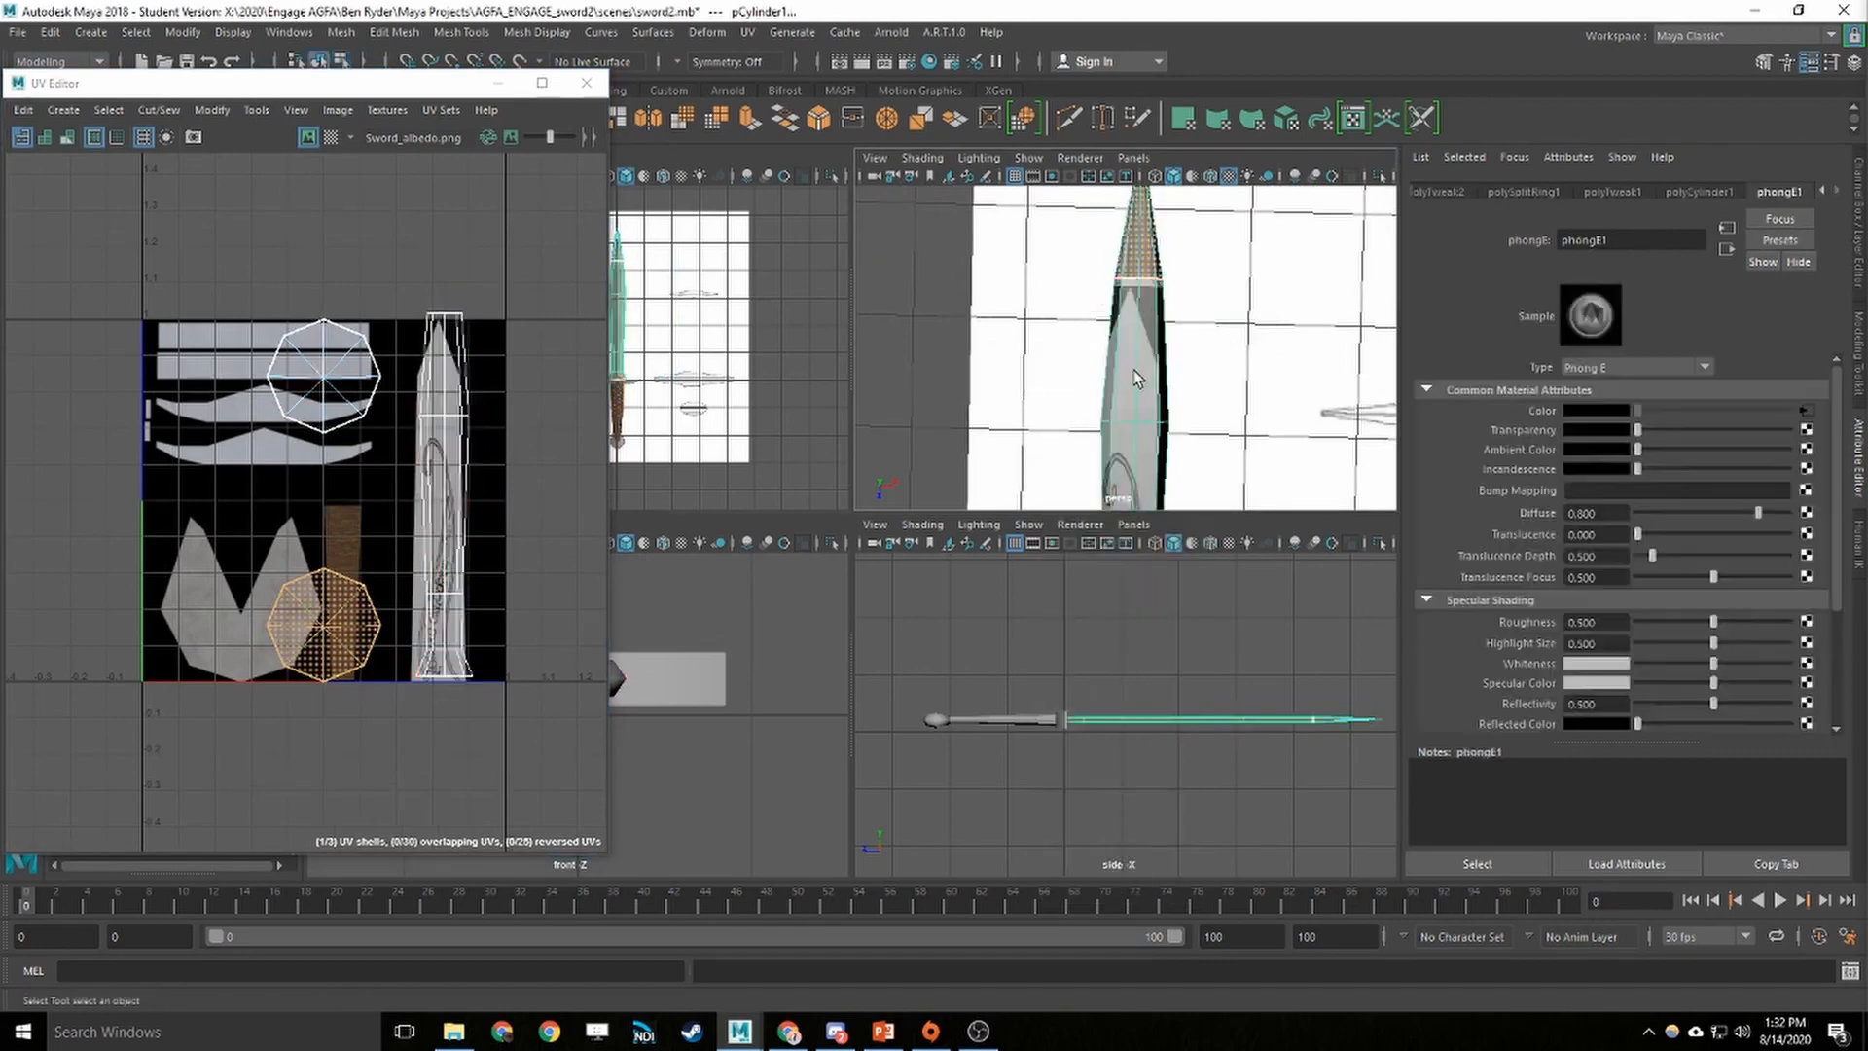
pyautogui.click(764, 35)
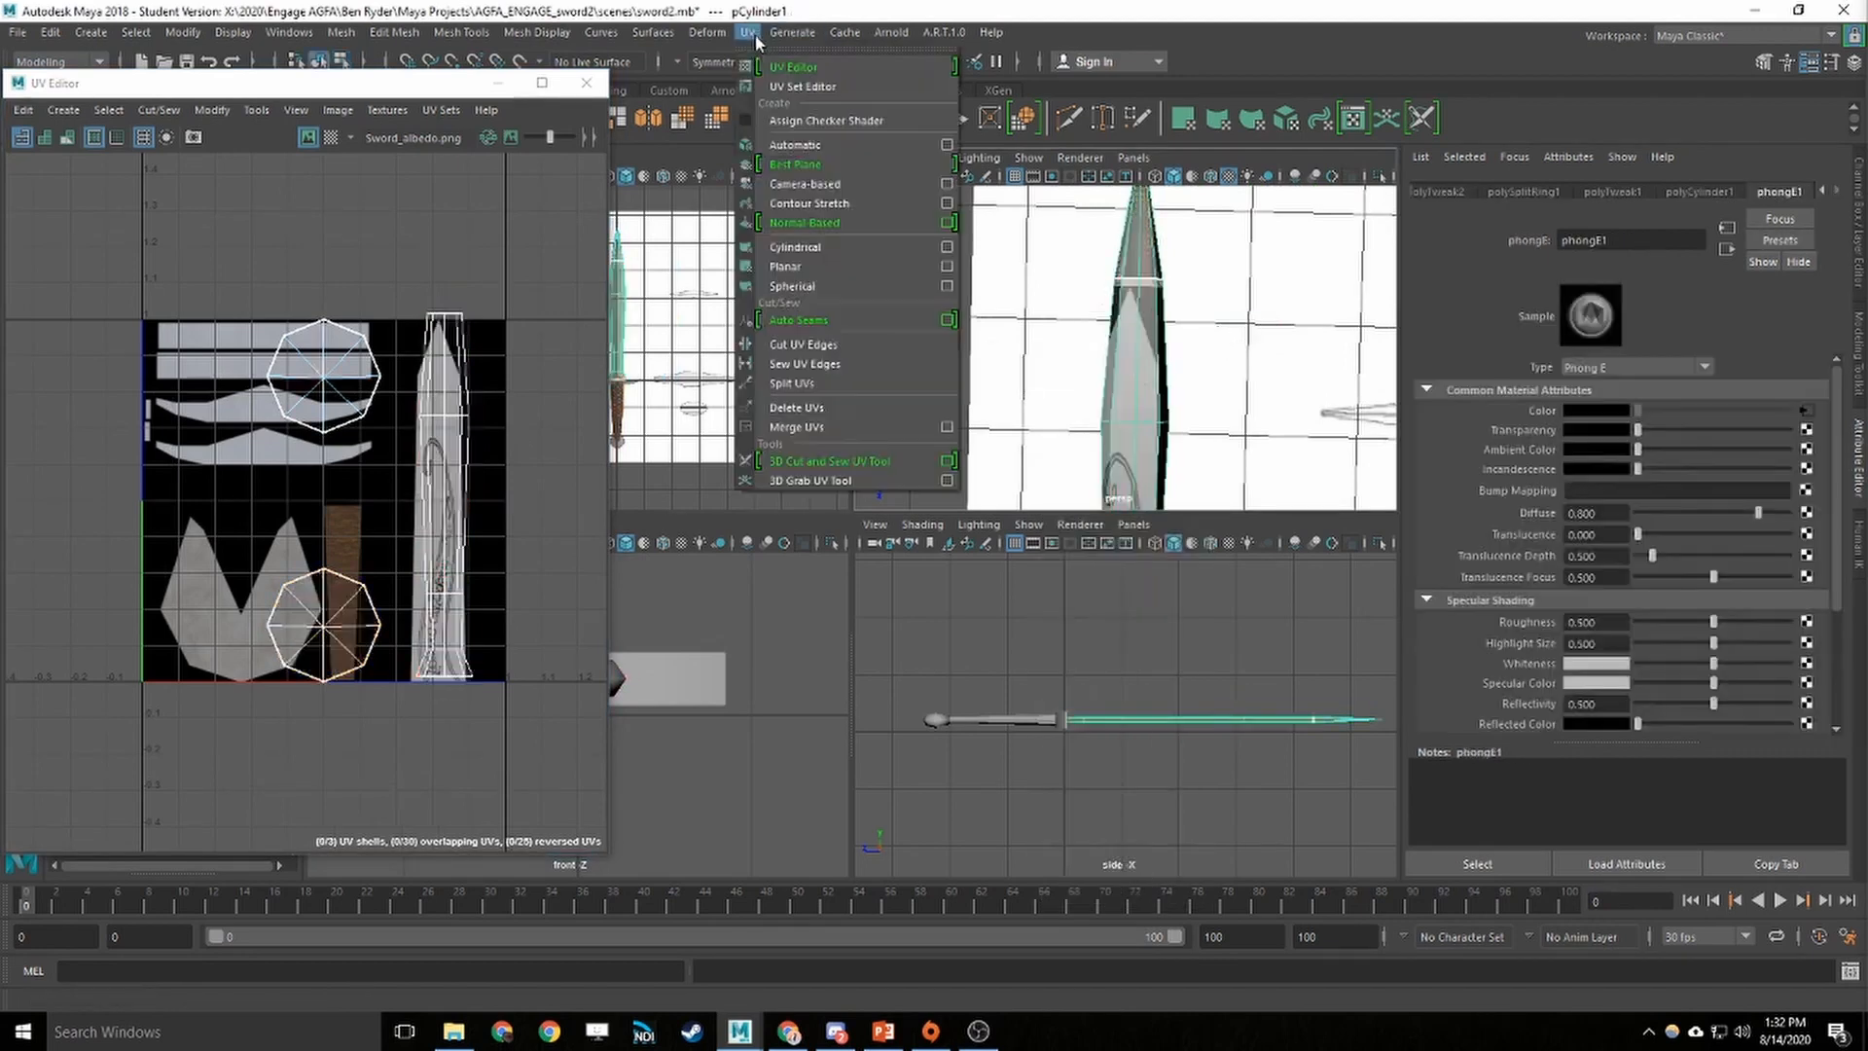
pyautogui.click(807, 255)
pyautogui.moveTo(347, 501); pyautogui.dragTo(580, 498)
# Scale the blade's UV shell narrower horizontally to bring its edges inside the blade artwork
pyautogui.press('r')
pyautogui.scroll(4, 472, 527)
pyautogui.keyDown('alt'); pyautogui.moveTo(440, 445); pyautogui.dragTo(454, 402, button='middle'); pyautogui.keyUp('alt')
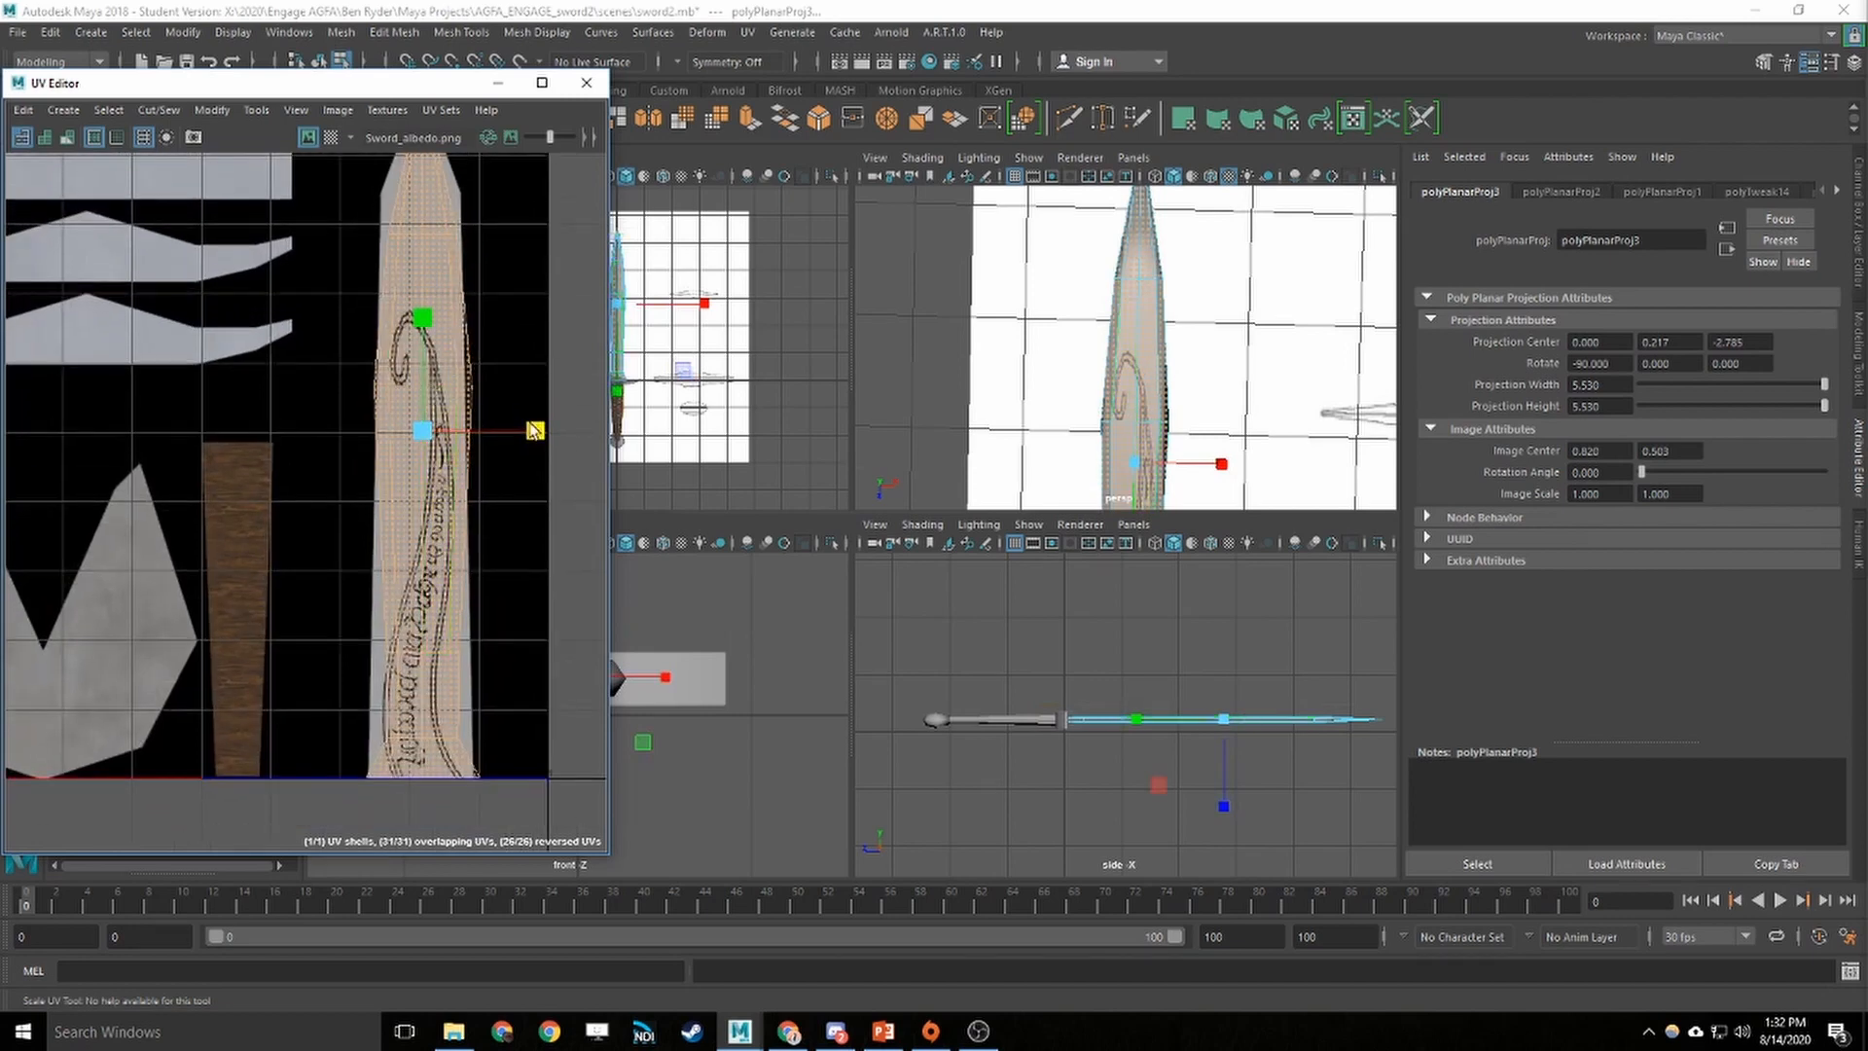
pyautogui.moveTo(535, 431)
pyautogui.mouseDown()
pyautogui.moveTo(518, 434)
pyautogui.moveTo(573, 430)
pyautogui.moveTo(488, 432)
pyautogui.moveTo(506, 434)
pyautogui.mouseUp()
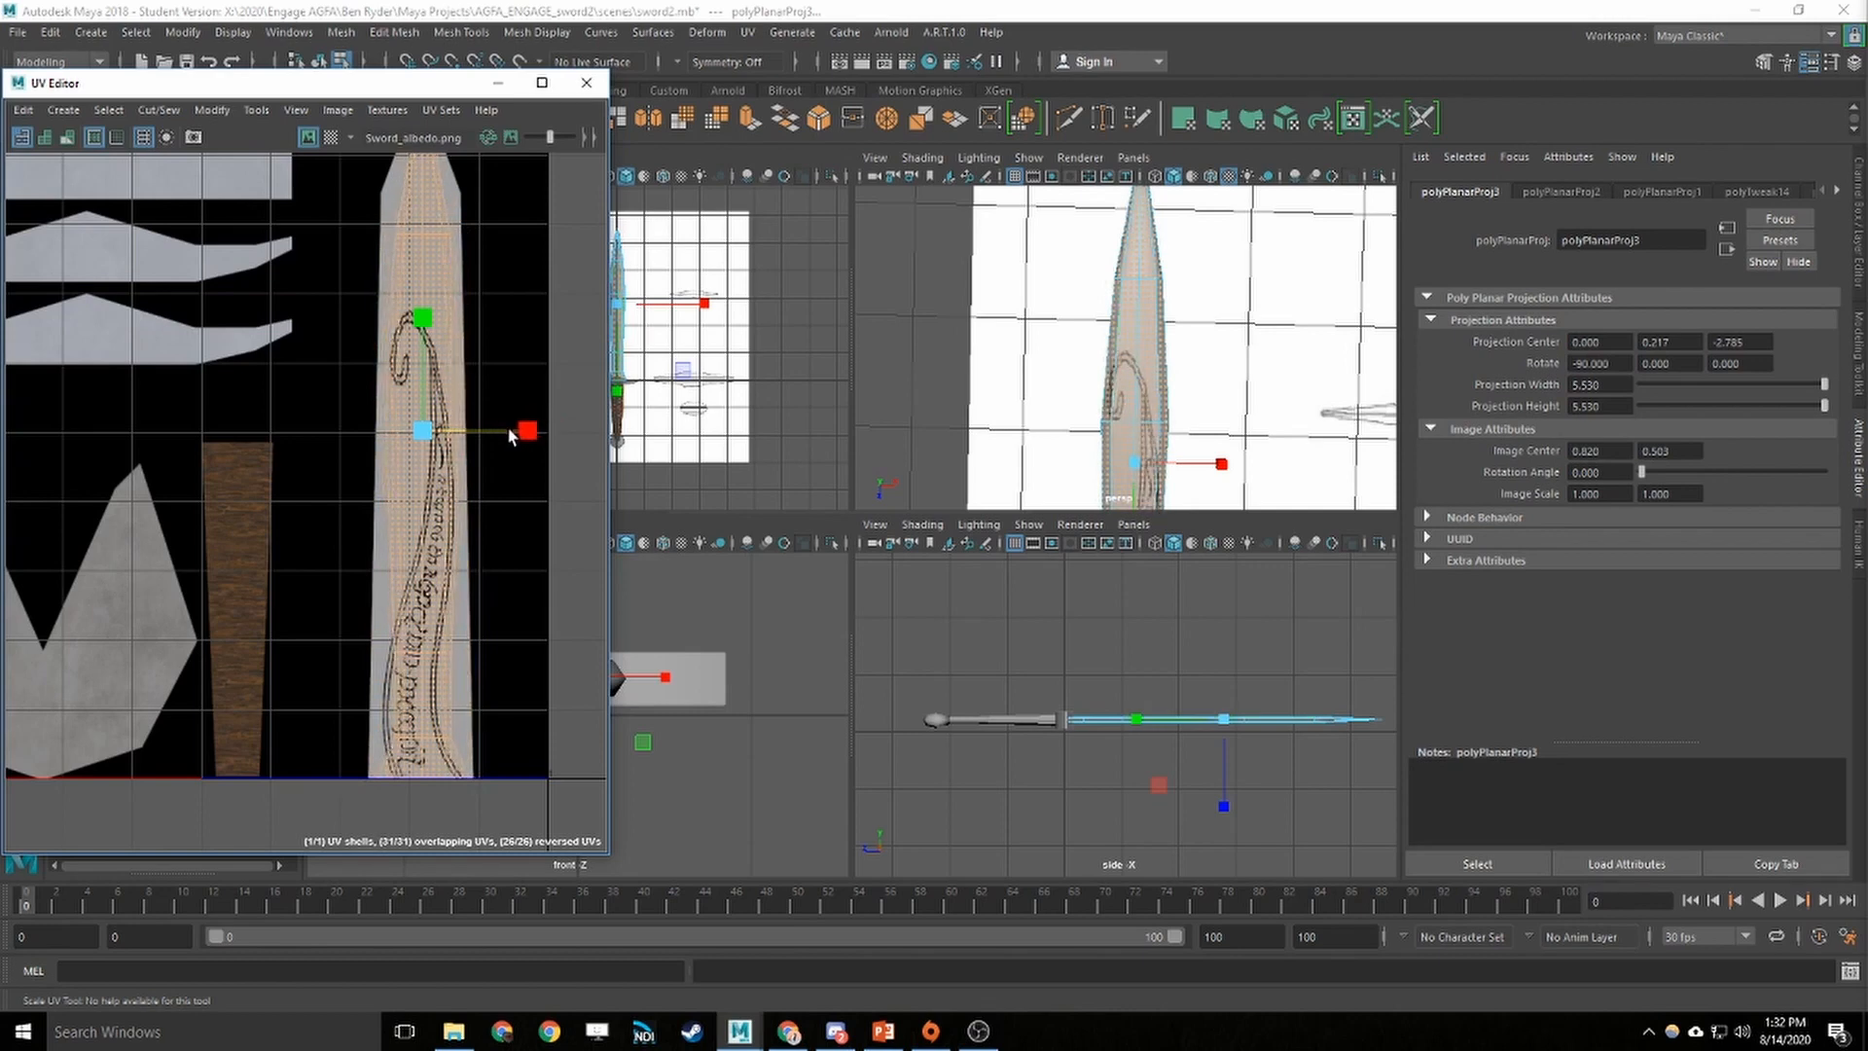
# Widen the two lowest inner rows of blade UVs horizontally to match the edges of the blade artwork
pyautogui.rightClick(428, 353)
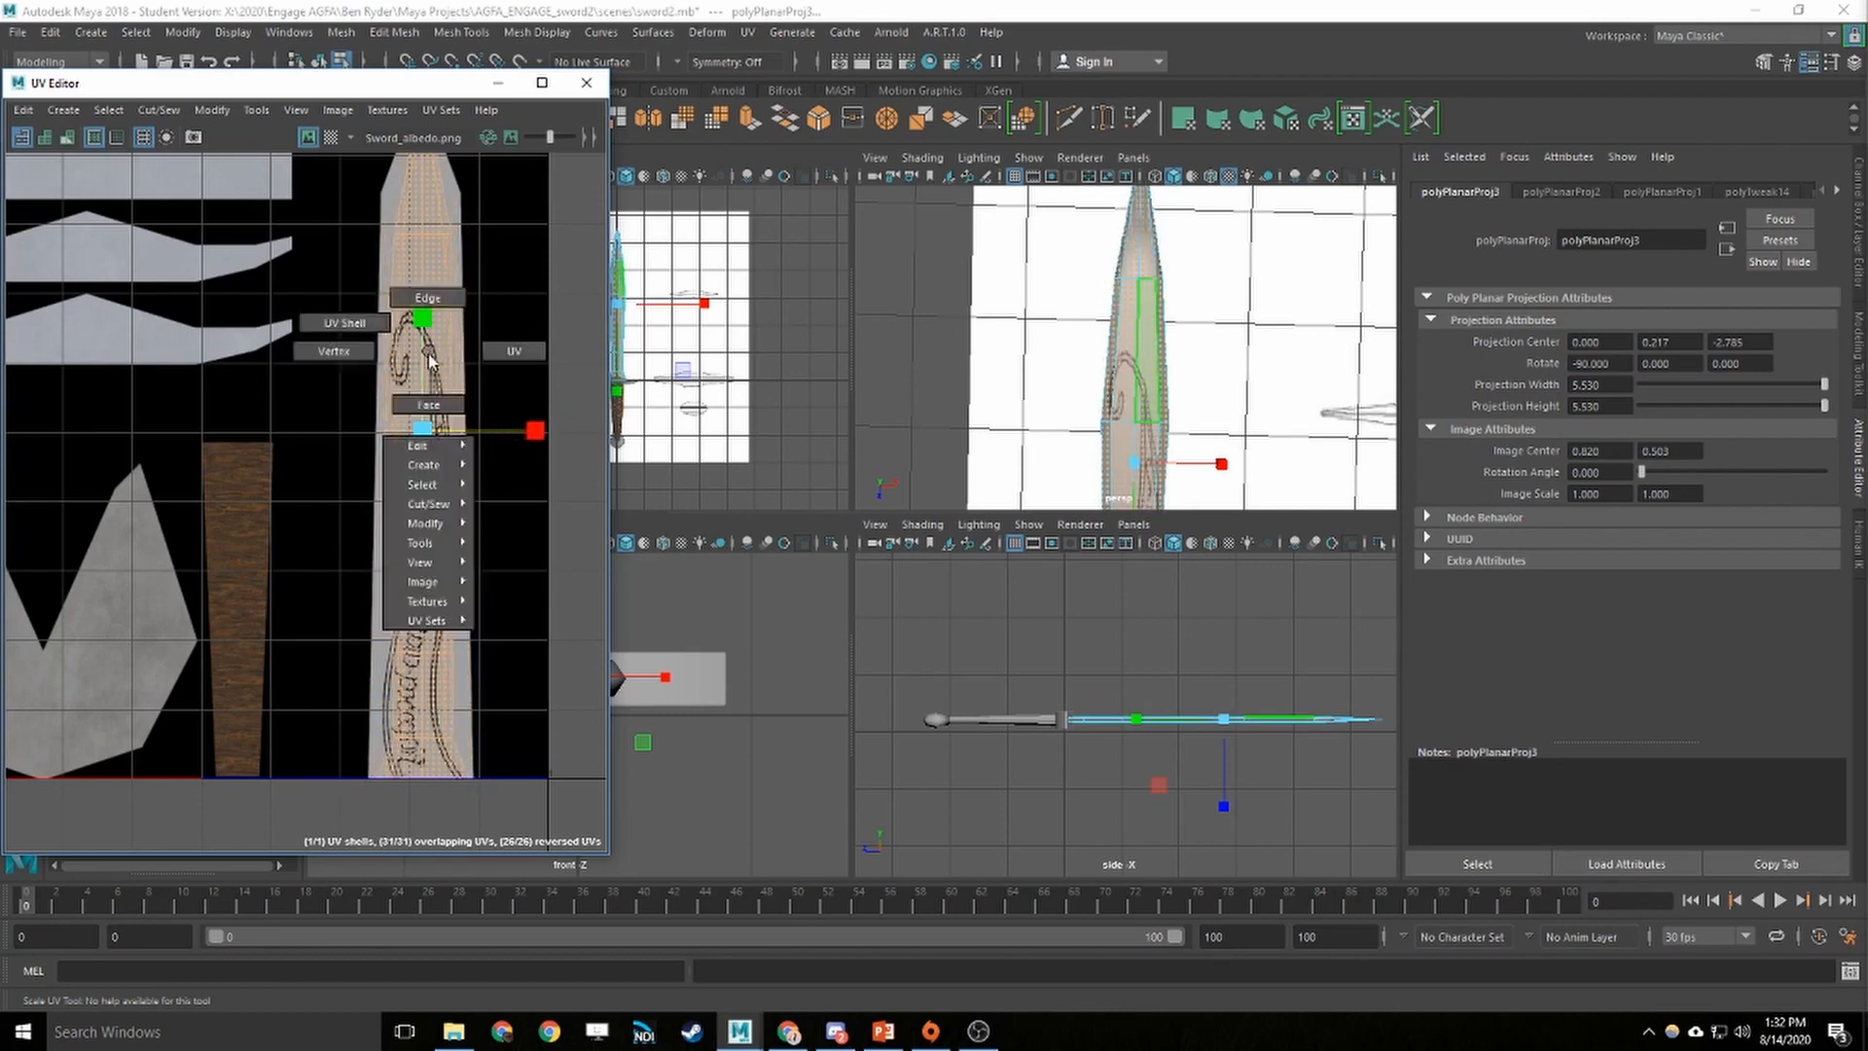
pyautogui.click(534, 358)
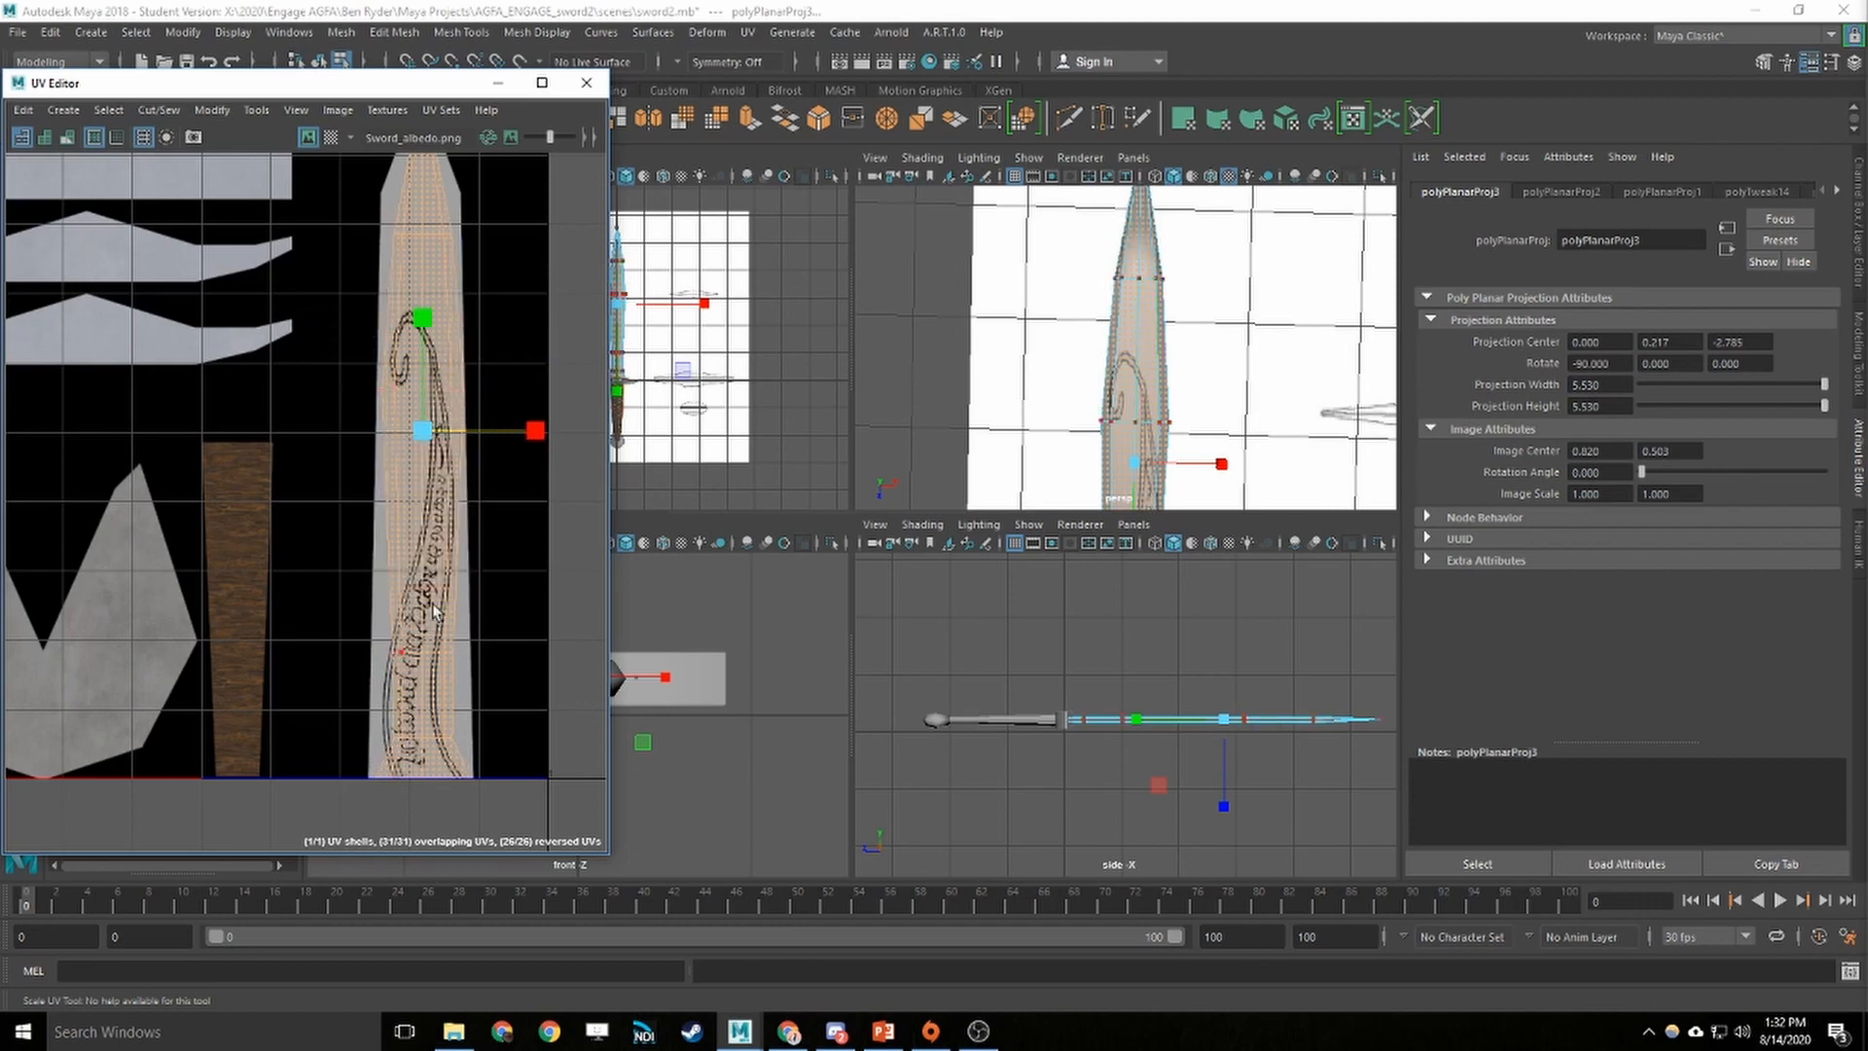
pyautogui.moveTo(321, 659); pyautogui.dragTo(321, 661)
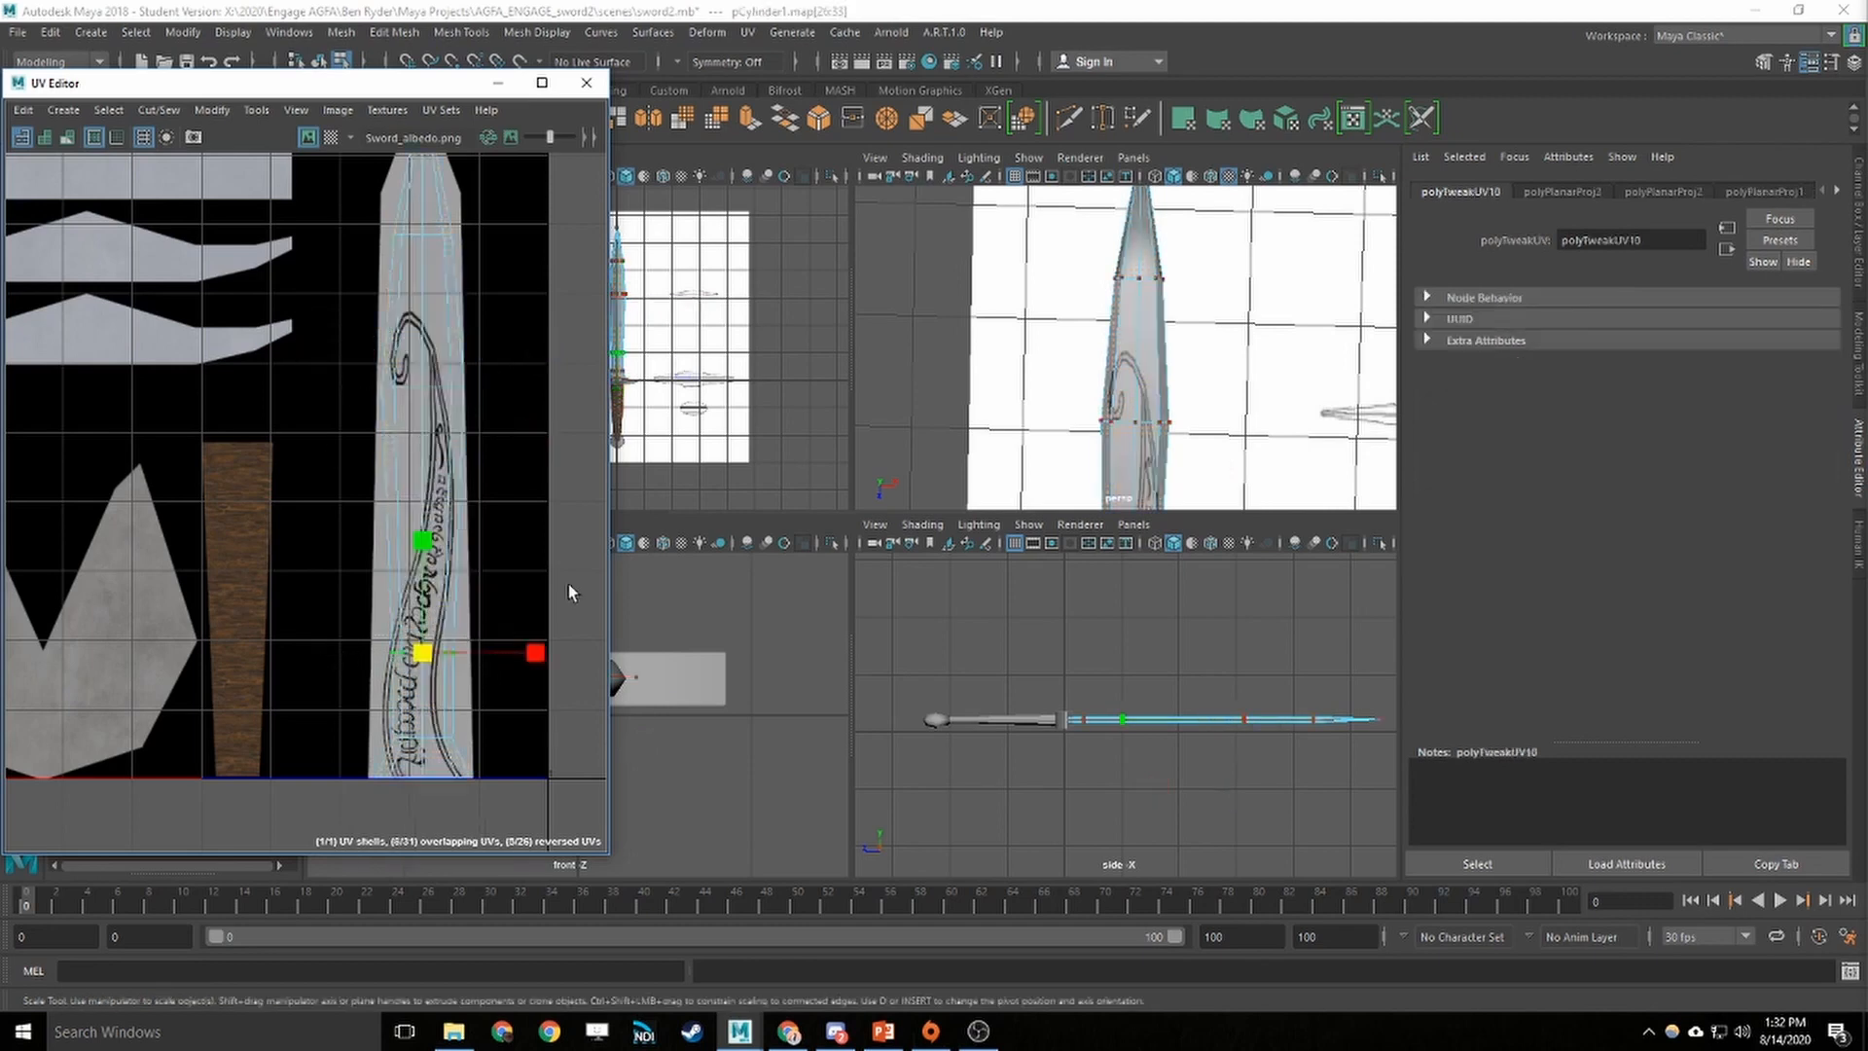
pyautogui.moveTo(512, 604); pyautogui.dragTo(305, 679)
pyautogui.moveTo(535, 653); pyautogui.dragTo(583, 658)
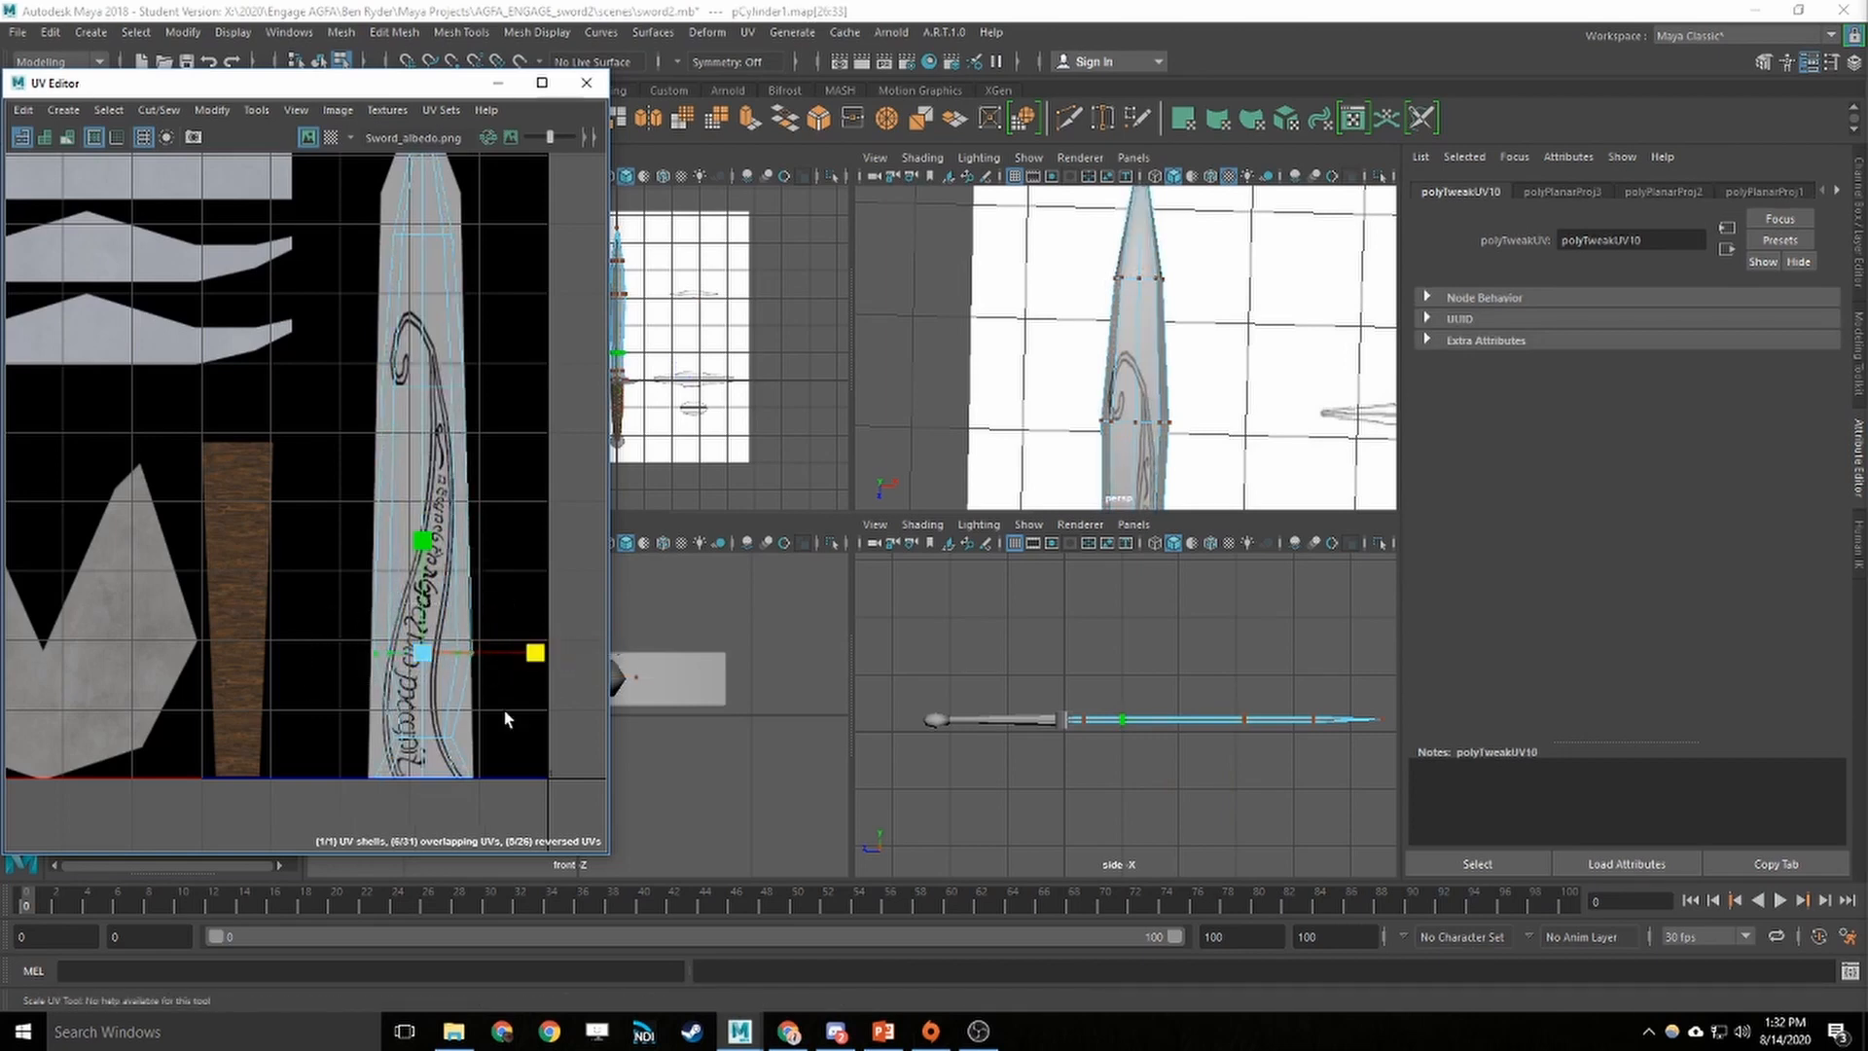
pyautogui.moveTo(373, 759); pyautogui.dragTo(374, 759)
pyautogui.moveTo(533, 738); pyautogui.dragTo(605, 736)
# Widen the UV row below the blade's tip and move it up to the shoulders of the artwork's point
pyautogui.keyDown('alt'); pyautogui.moveTo(510, 315); pyautogui.dragTo(504, 456, button='middle'); pyautogui.keyUp('alt')
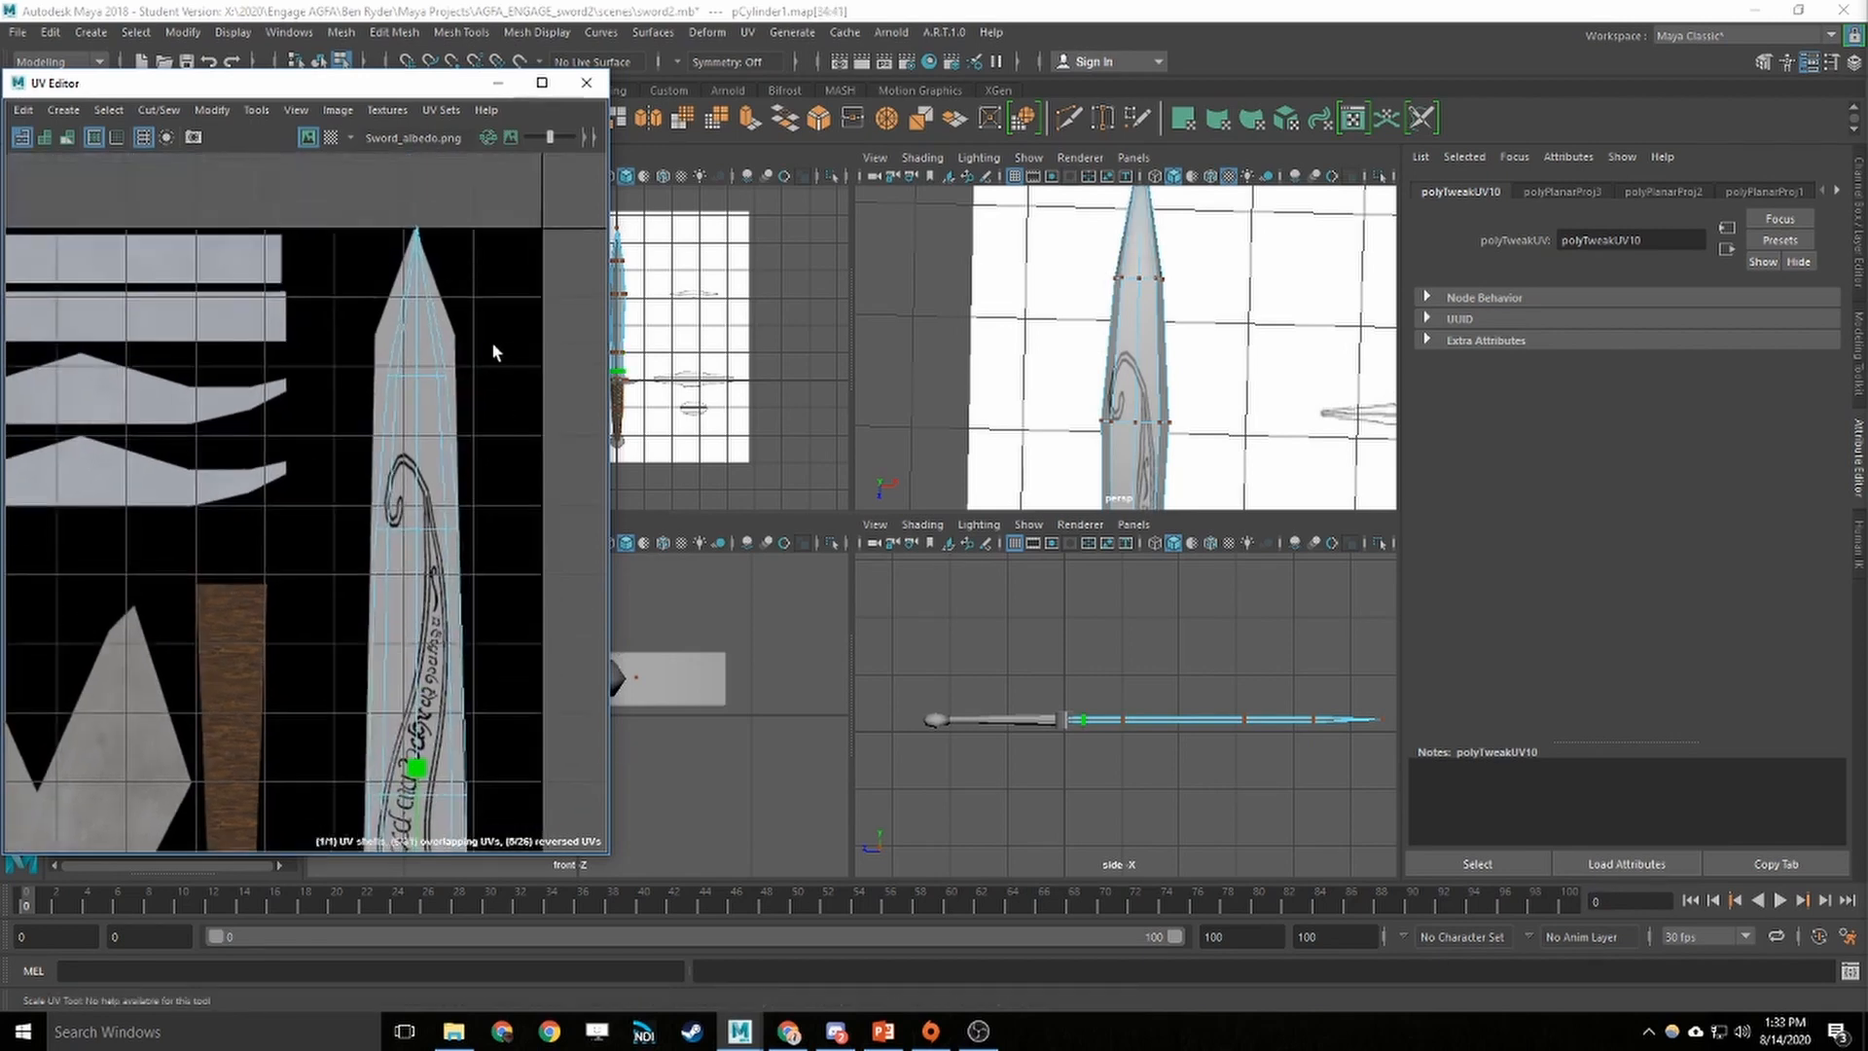
pyautogui.moveTo(492, 341); pyautogui.dragTo(304, 413)
pyautogui.moveTo(540, 376); pyautogui.dragTo(543, 378)
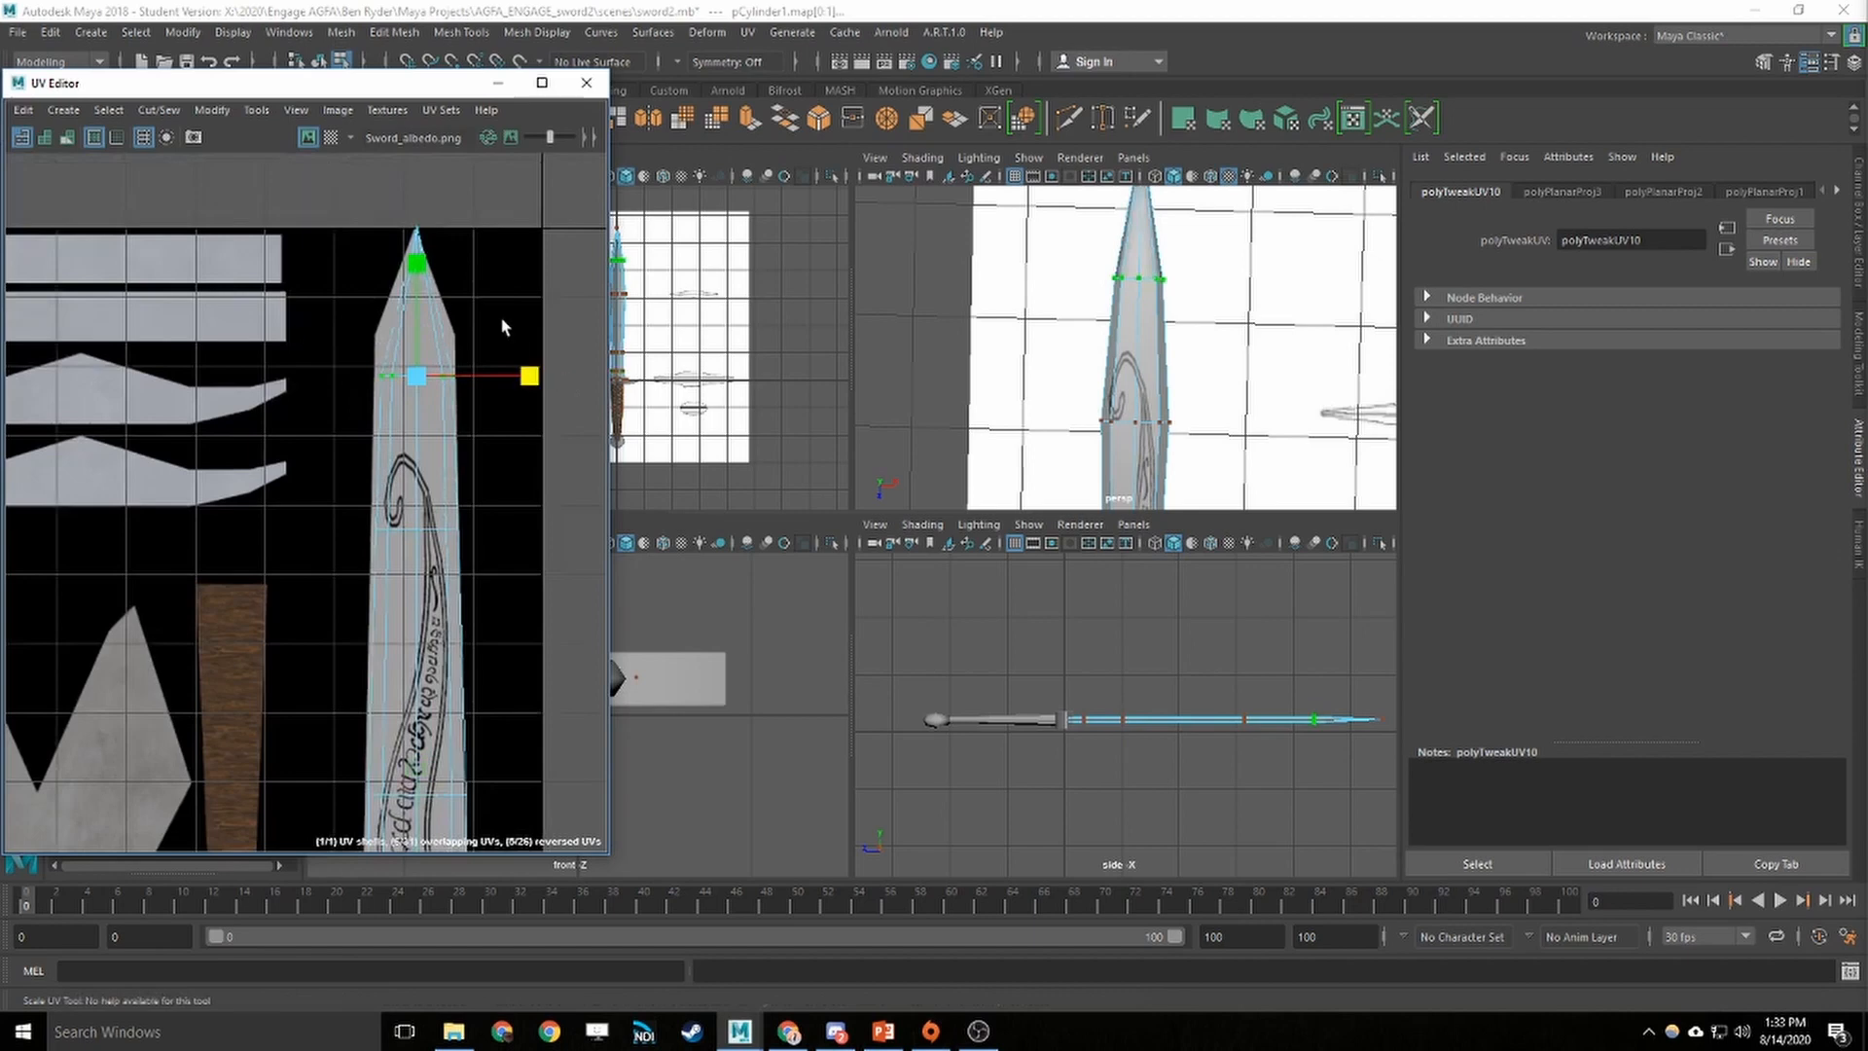
pyautogui.press('w')
pyautogui.moveTo(419, 263); pyautogui.dragTo(418, 225)
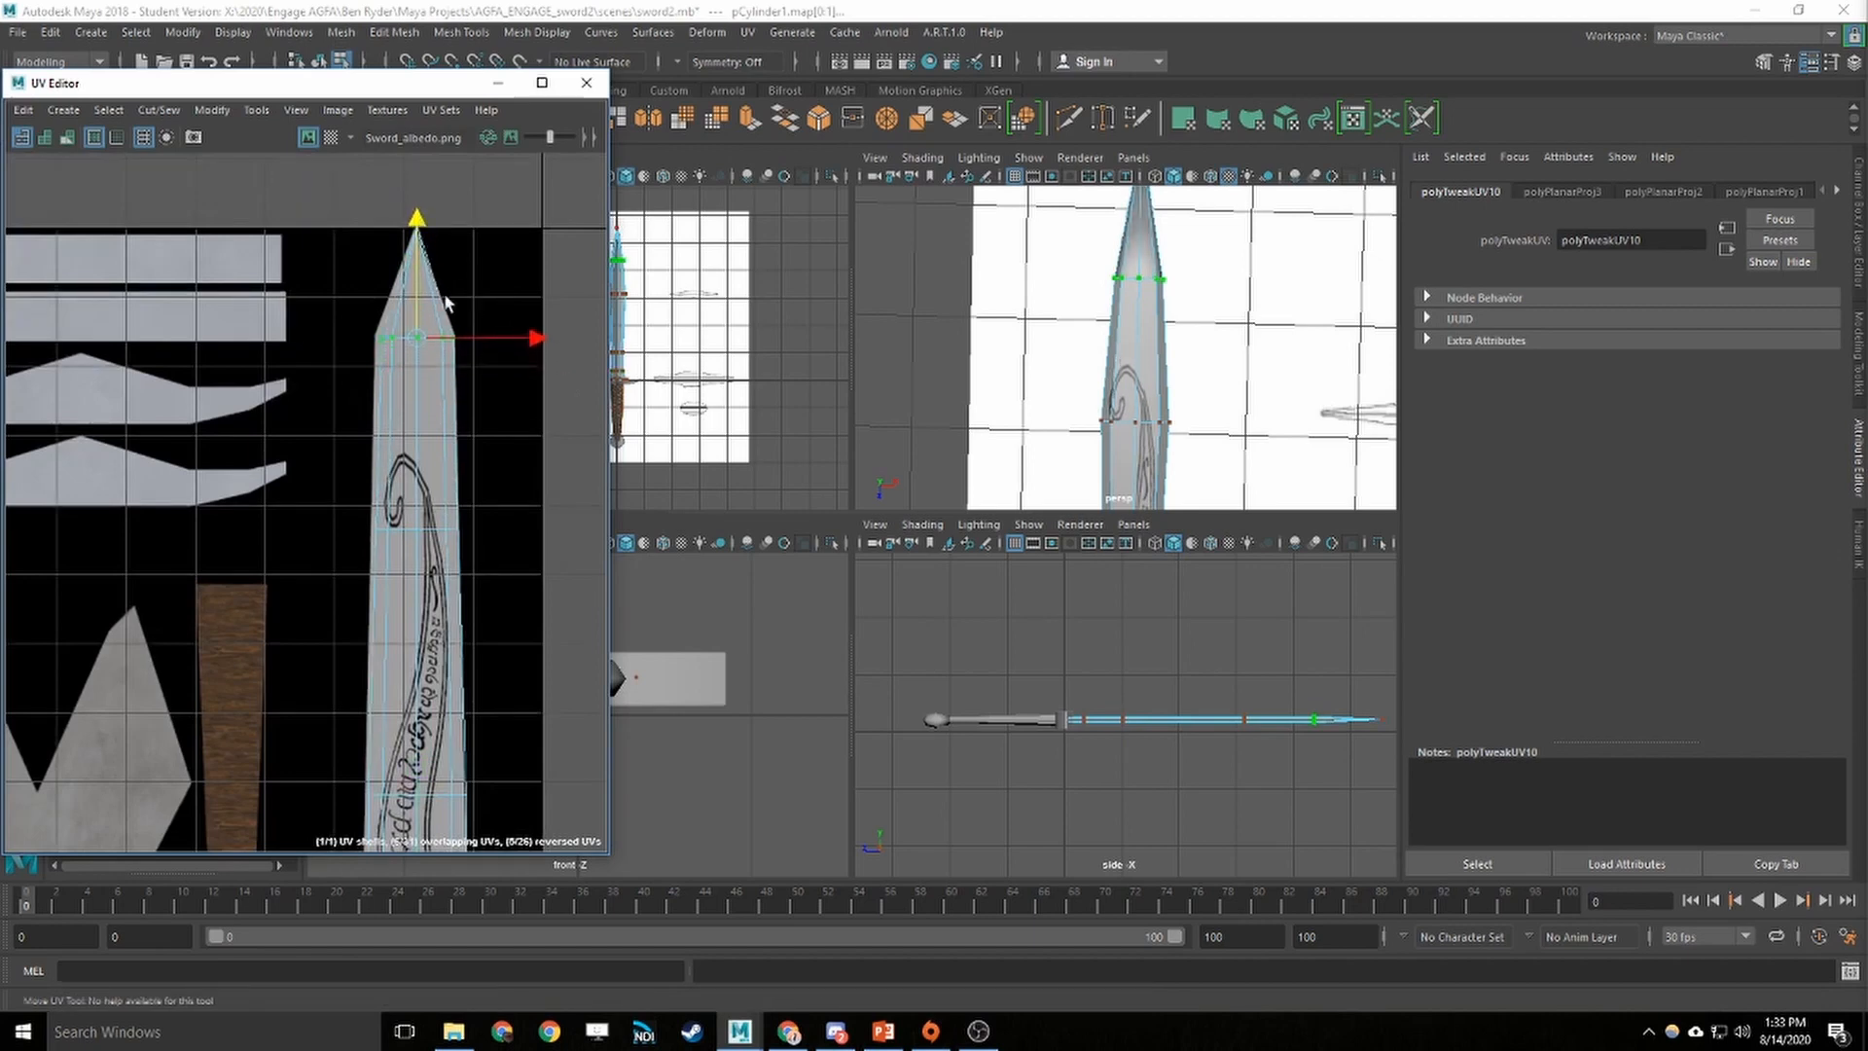
pyautogui.press('r')
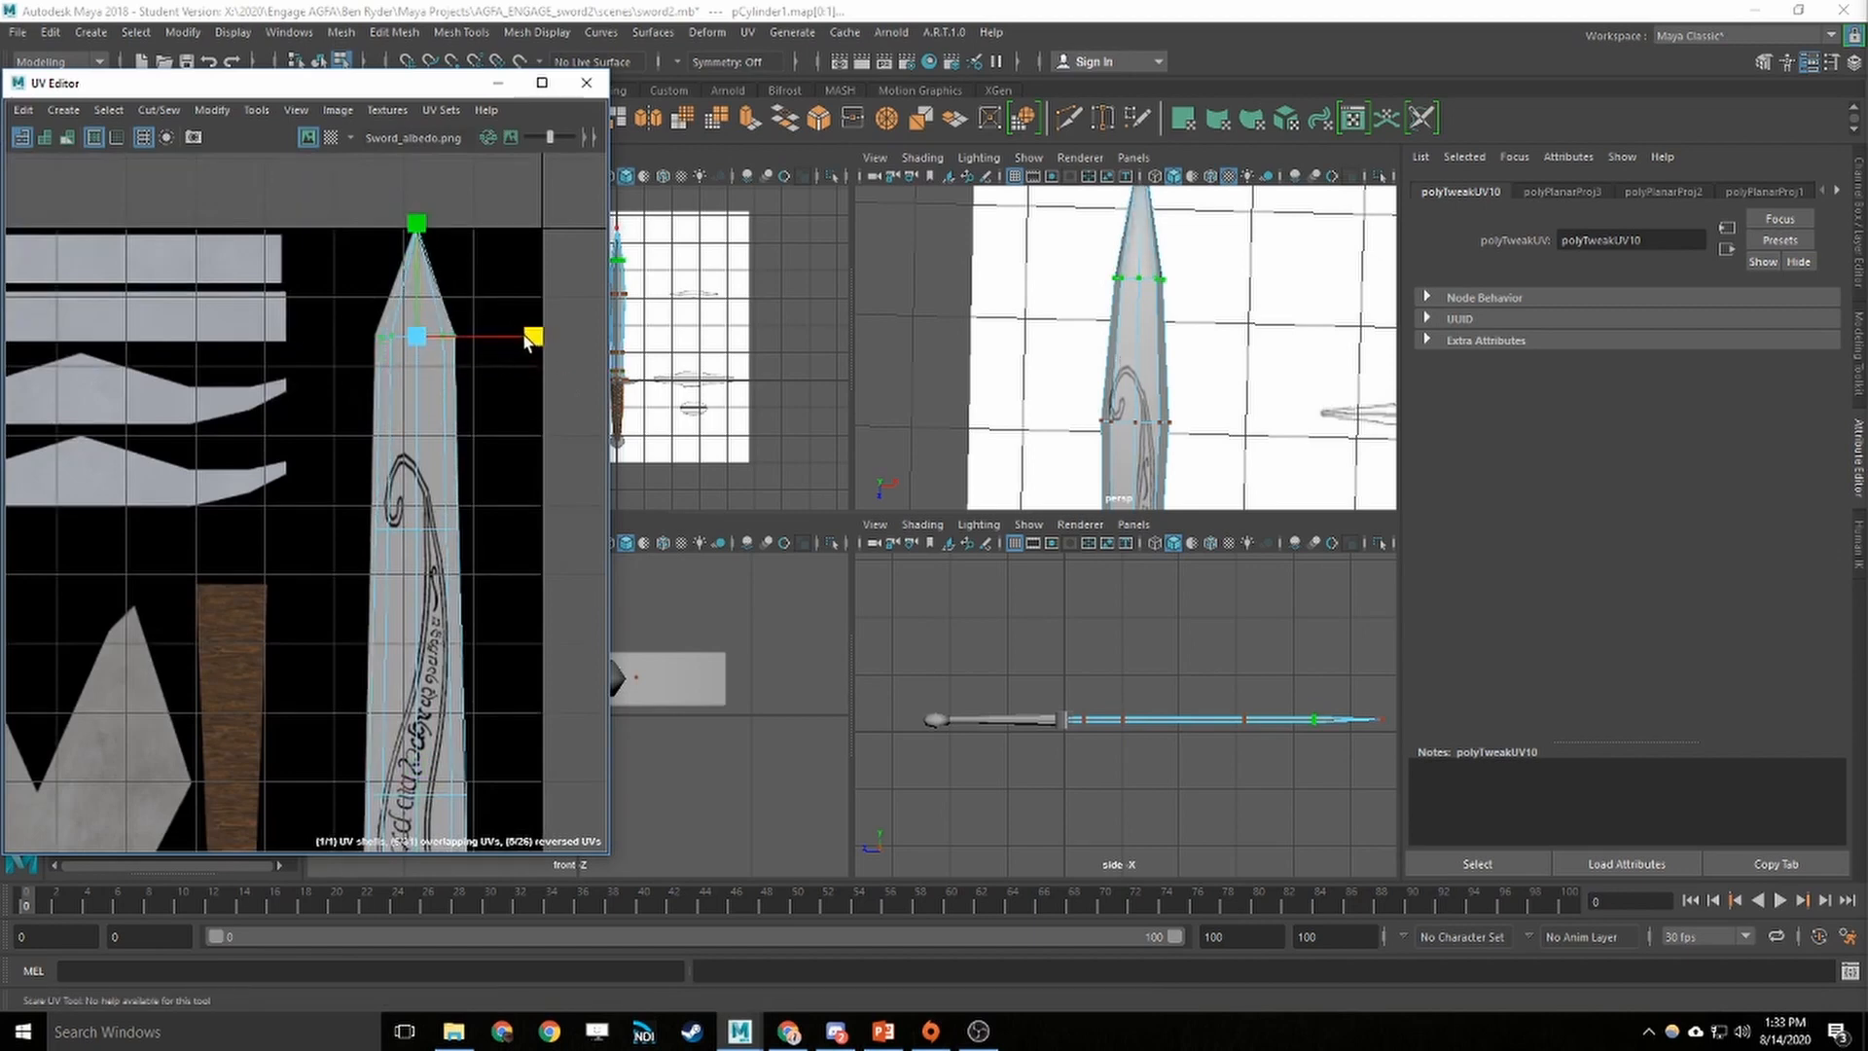
# Widen the UV row beside the upper curl of the engraving to match the edges of the blade artwork
pyautogui.press('q')
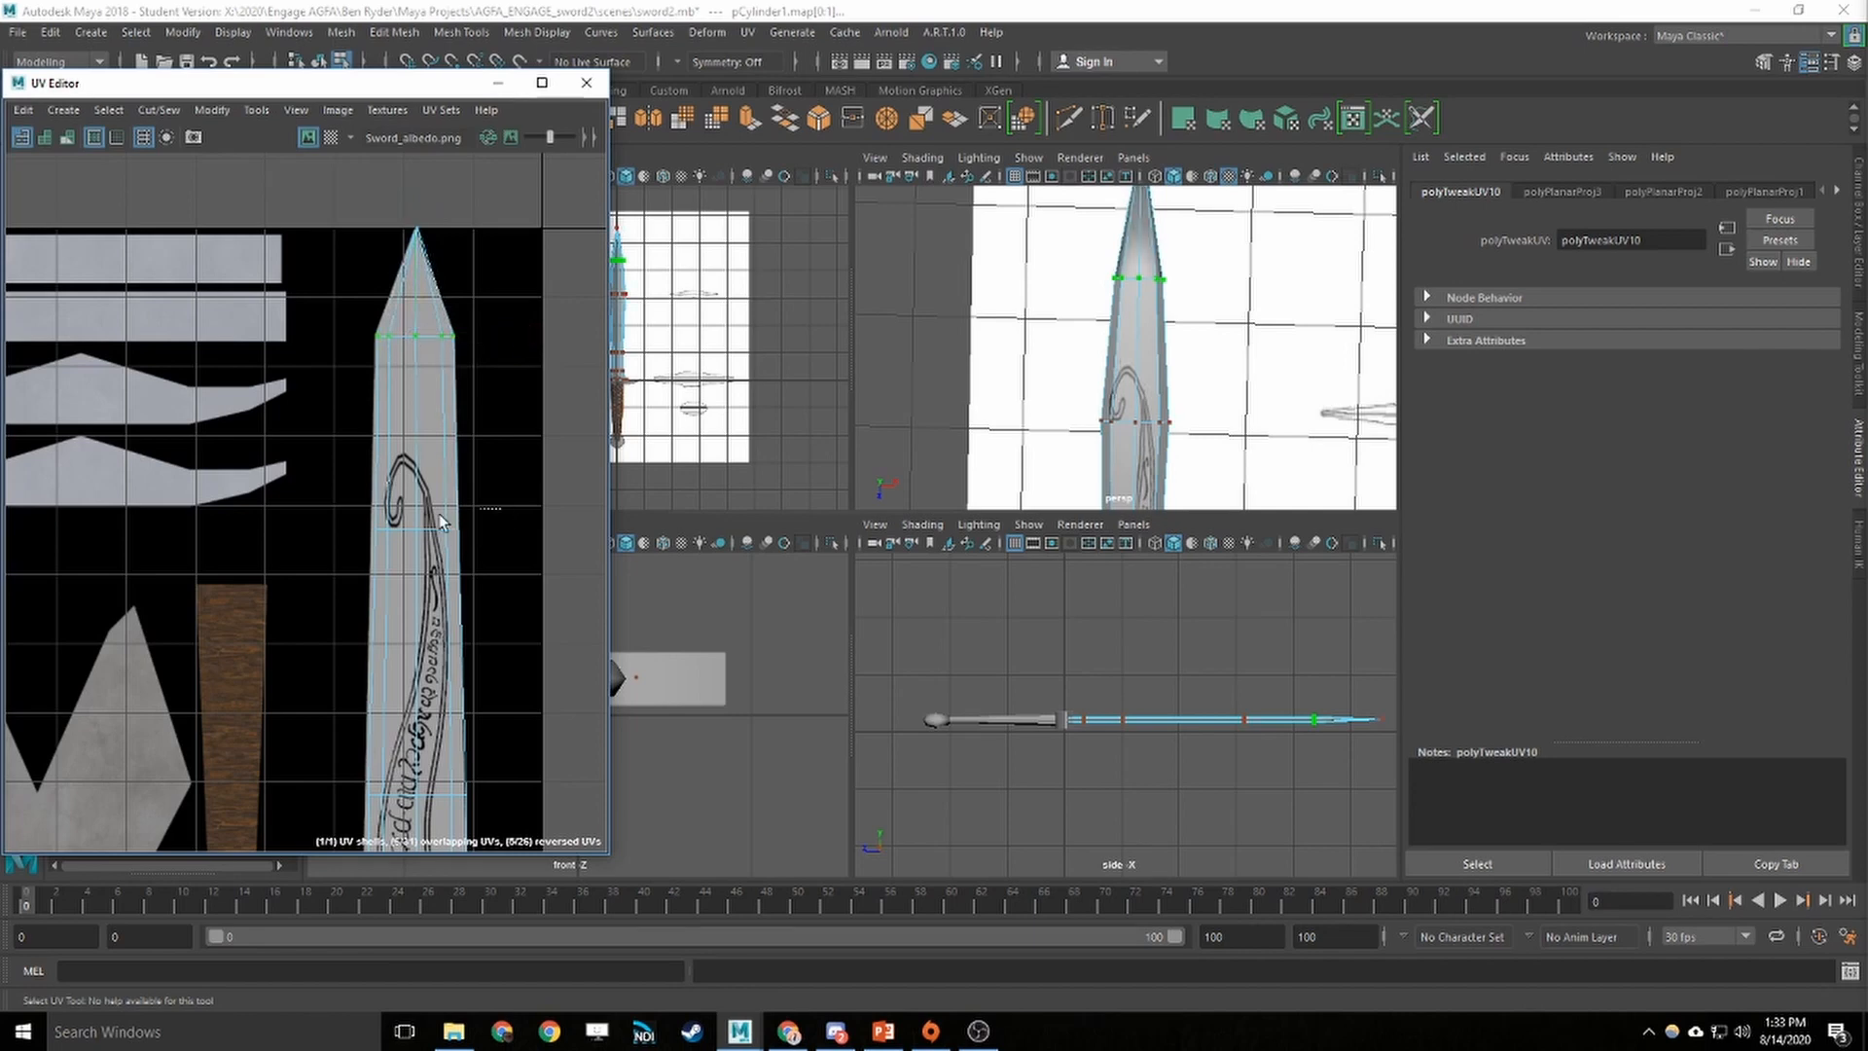
pyautogui.moveTo(443, 523); pyautogui.dragTo(368, 557)
pyautogui.press('r')
pyautogui.moveTo(489, 529); pyautogui.dragTo(515, 526)
pyautogui.press('q')
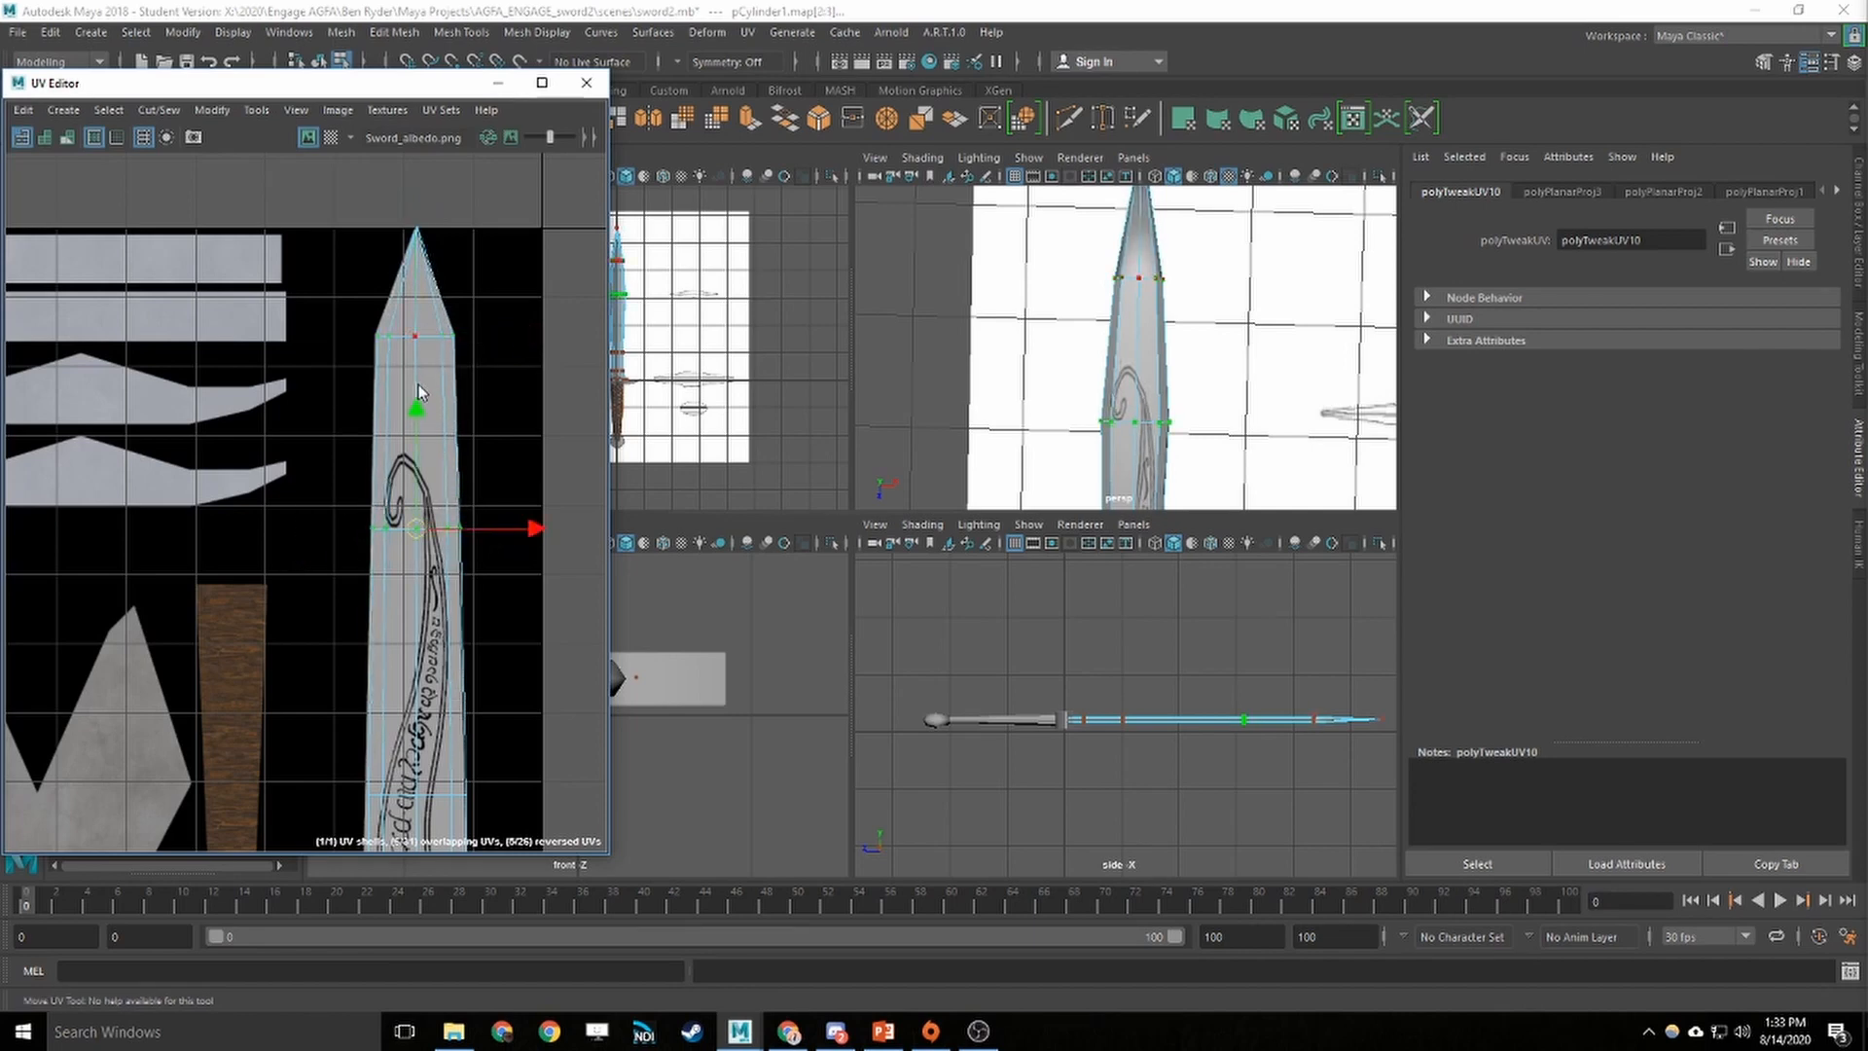
# Select the entire blade UV shell and examine how the engraved artwork sits on the 3D blade
pyautogui.moveTo(417, 384); pyautogui.dragTo(343, 366, button='right')
pyautogui.click(413, 381)
pyautogui.keyDown('alt'); pyautogui.moveTo(1230, 388); pyautogui.dragTo(1192, 350); pyautogui.keyUp('alt')
pyautogui.keyDown('alt'); pyautogui.moveTo(1255, 486); pyautogui.dragTo(1189, 350, button='middle'); pyautogui.keyUp('alt')
pyautogui.keyDown('alt'); pyautogui.moveTo(1189, 350); pyautogui.dragTo(1004, 414); pyautogui.keyUp('alt')
pyautogui.keyDown('alt'); pyautogui.moveTo(1004, 413); pyautogui.dragTo(1243, 384, button='middle'); pyautogui.keyUp('alt')
pyautogui.keyDown('alt'); pyautogui.moveTo(1243, 384); pyautogui.dragTo(1172, 348); pyautogui.keyUp('alt')
pyautogui.keyDown('alt'); pyautogui.moveTo(1171, 348); pyautogui.dragTo(1032, 347, button='middle'); pyautogui.keyUp('alt')
pyautogui.press('q')
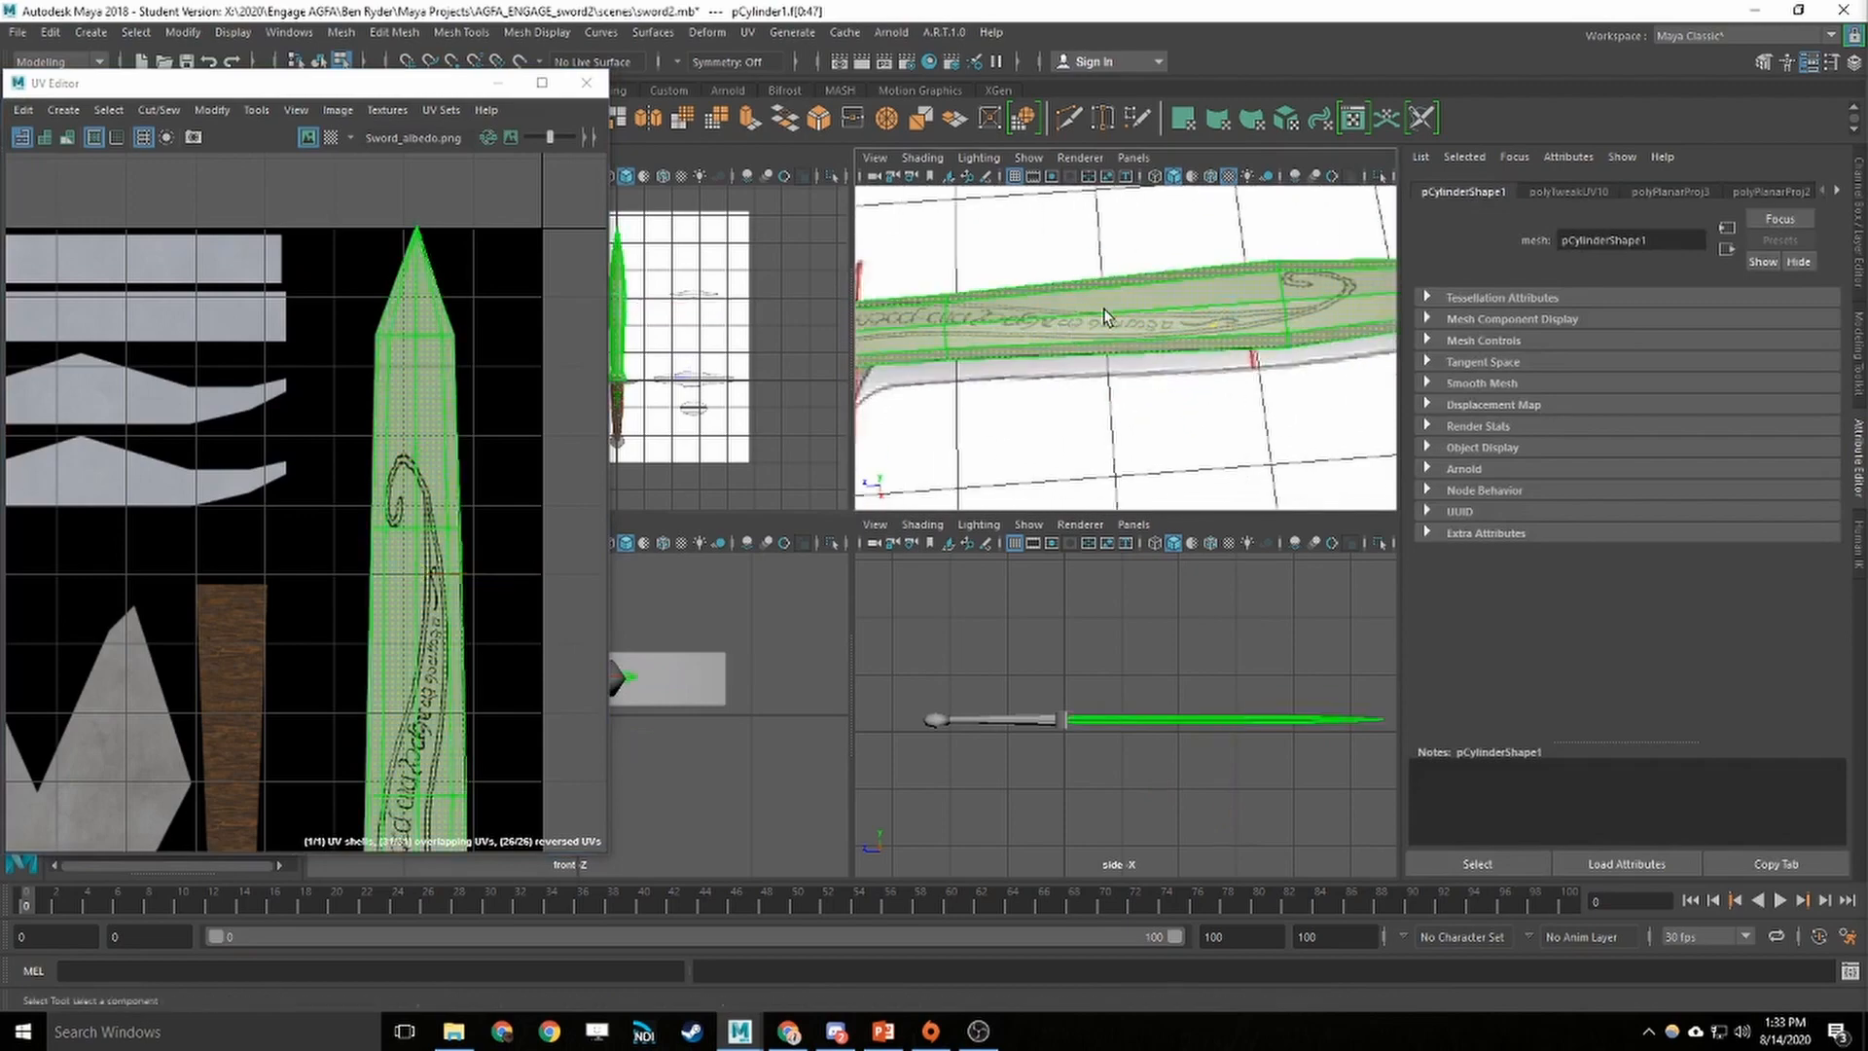
# Select the blade in object mode and connect a File texture to its material's Bump Mapping attribute
pyautogui.moveTo(1104, 308); pyautogui.dragTo(1193, 284, button='right')
pyautogui.click(1127, 265)
pyautogui.moveTo(1128, 284)
pyautogui.keyDown('alt'); pyautogui.mouseDown()
pyautogui.moveTo(1208, 306)
pyautogui.moveTo(1228, 396)
pyautogui.moveTo(1149, 298)
pyautogui.mouseUp(); pyautogui.keyUp('alt')
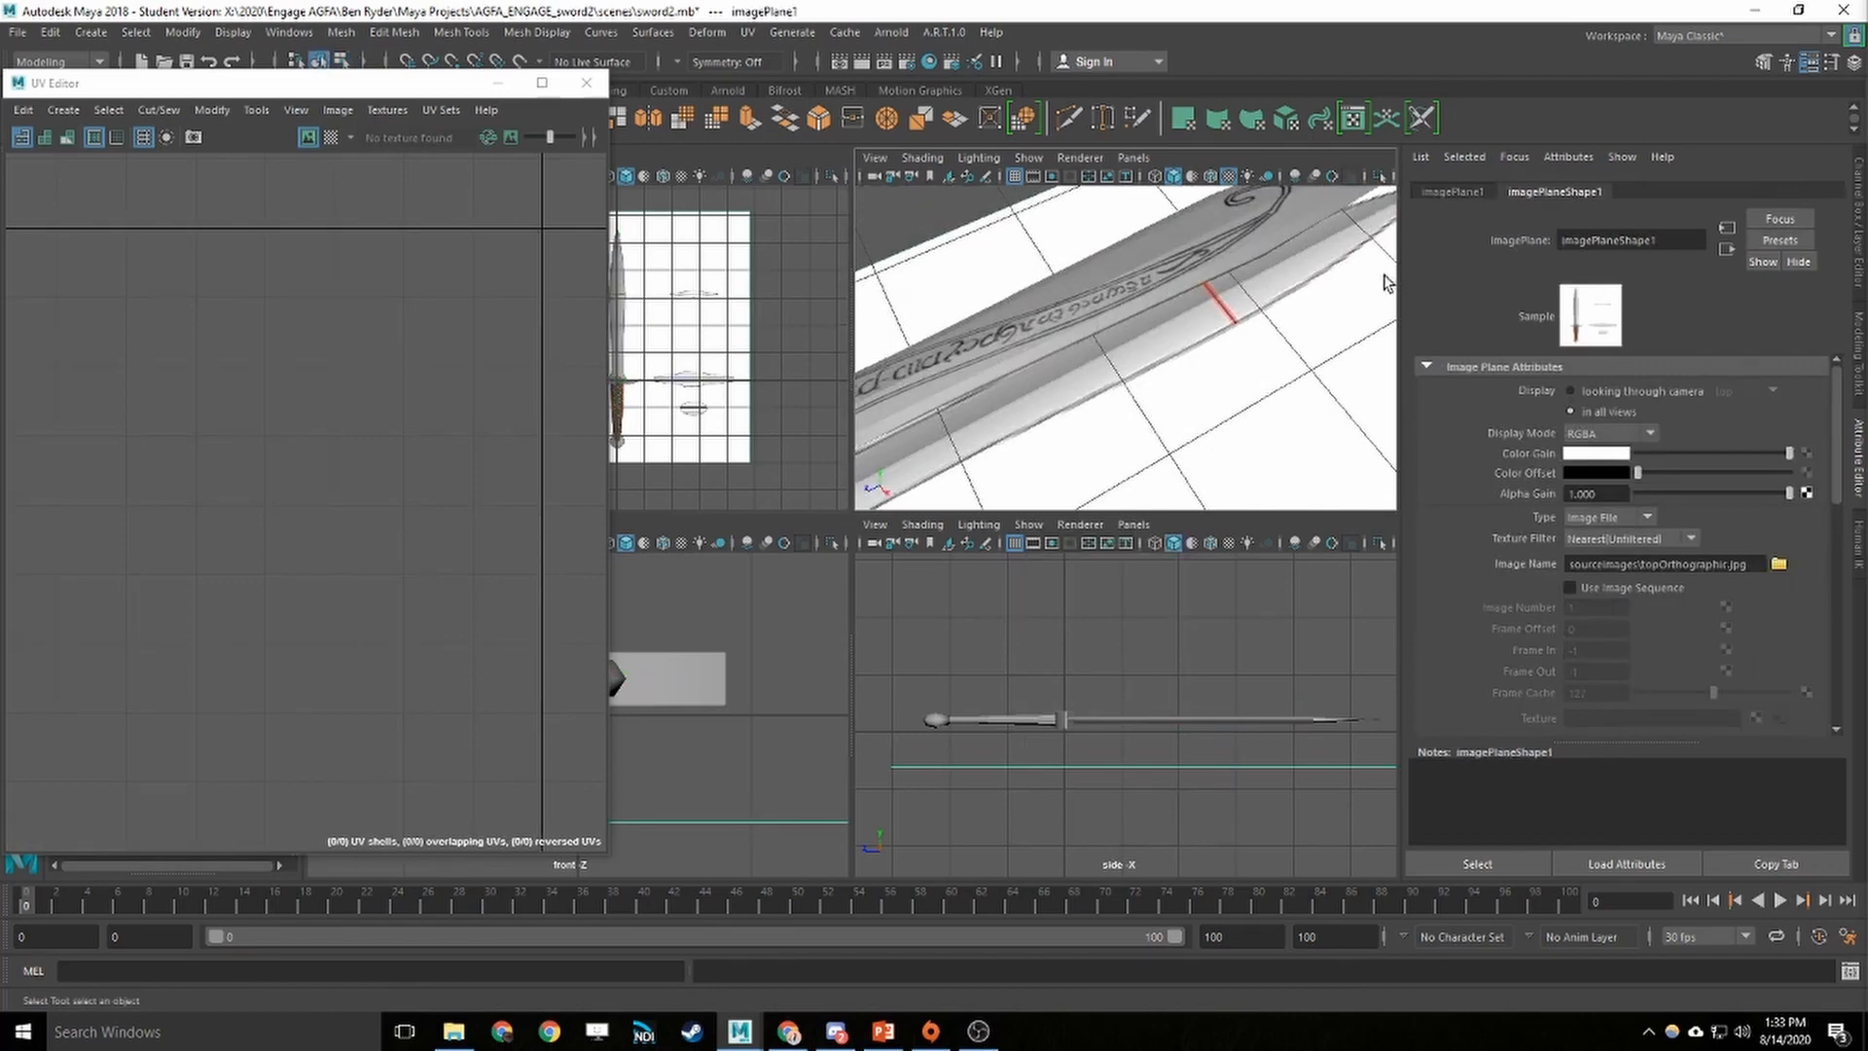
pyautogui.keyDown('alt'); pyautogui.moveTo(1386, 282); pyautogui.dragTo(1175, 265); pyautogui.keyUp('alt')
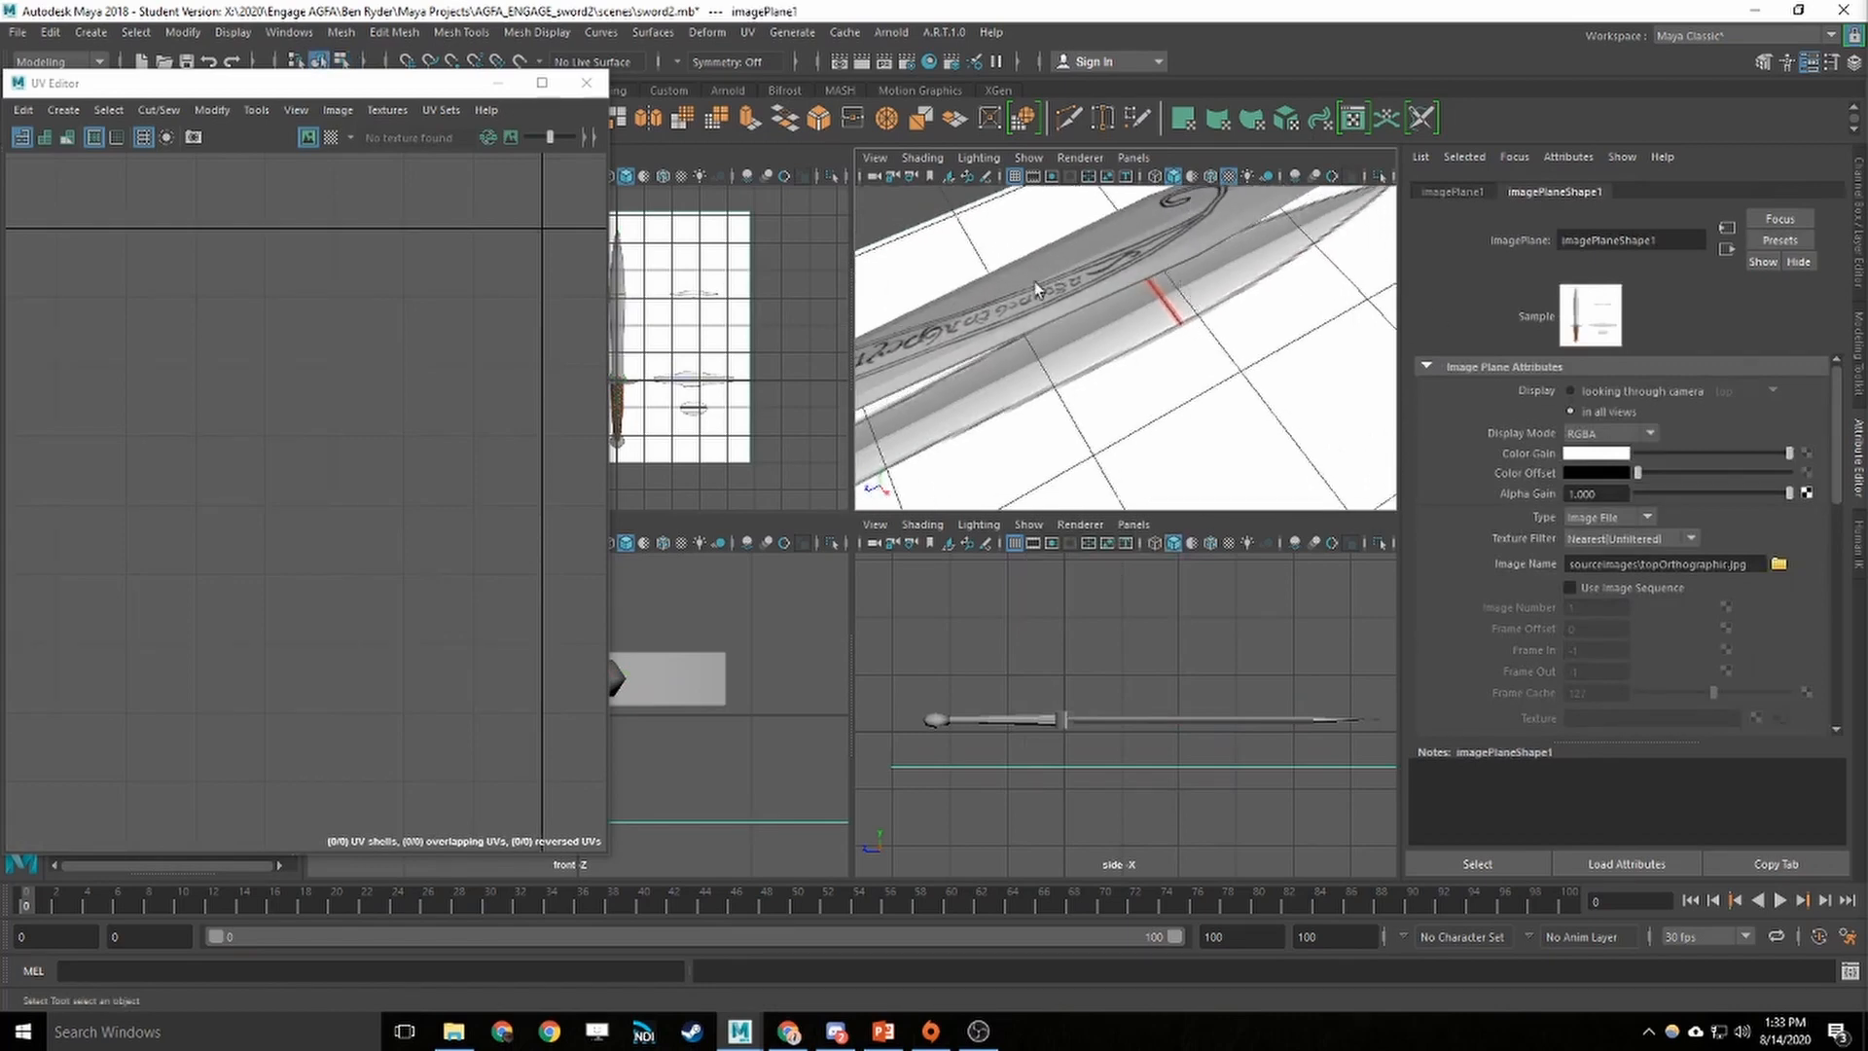
pyautogui.keyDown('alt'); pyautogui.moveTo(1035, 283); pyautogui.dragTo(1224, 356); pyautogui.keyUp('alt')
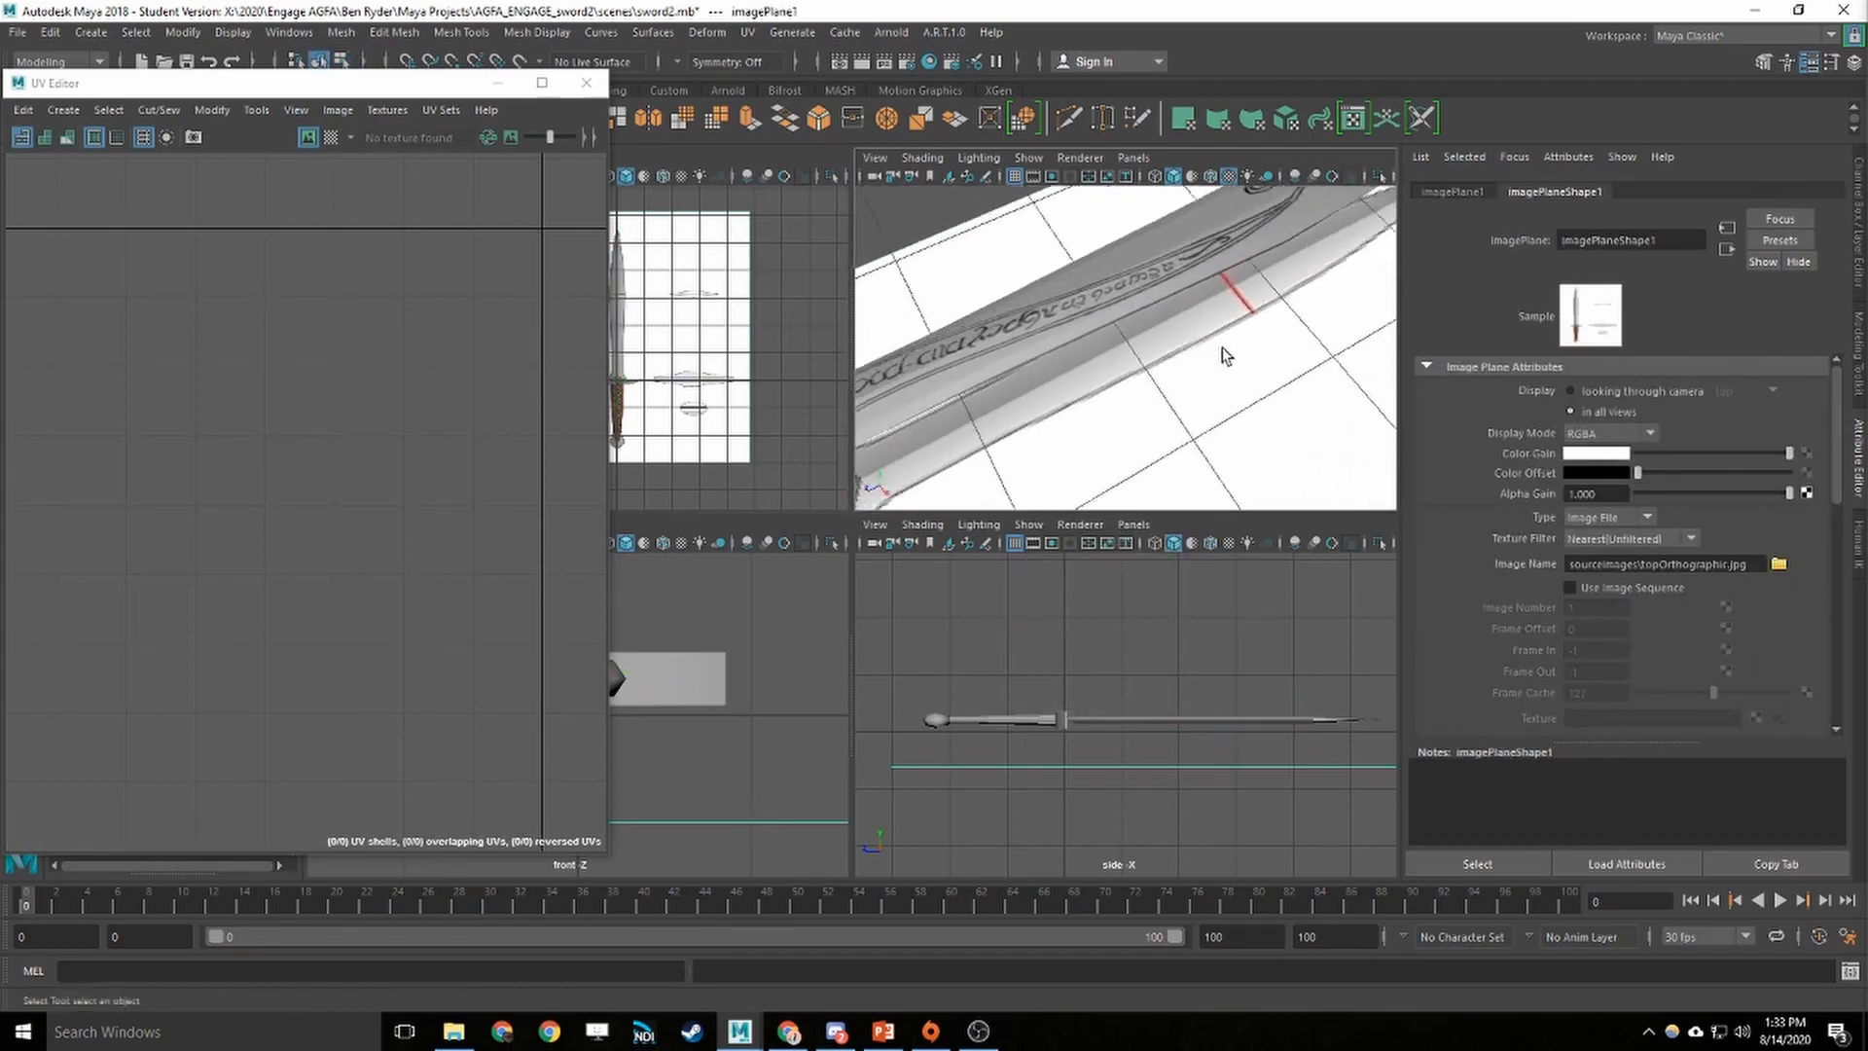
pyautogui.click(1158, 293)
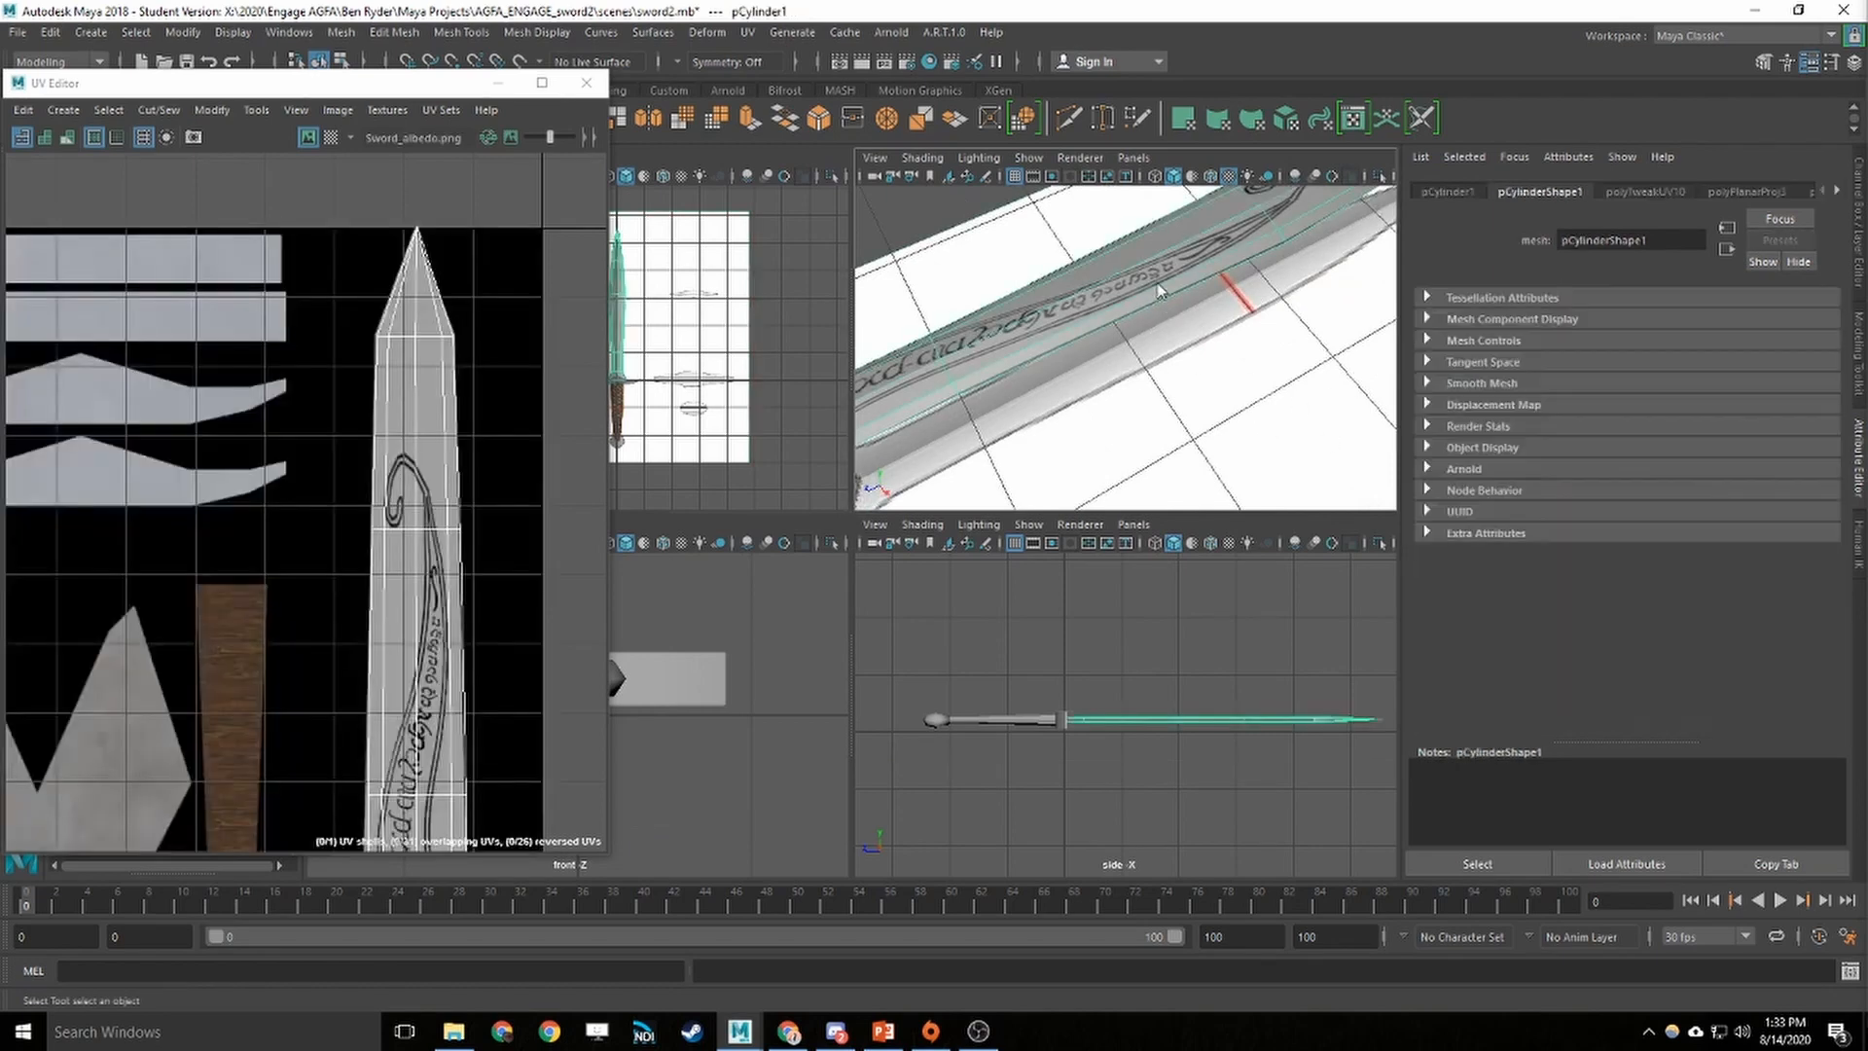
pyautogui.moveTo(1158, 293); pyautogui.dragTo(1119, 773, button='right')
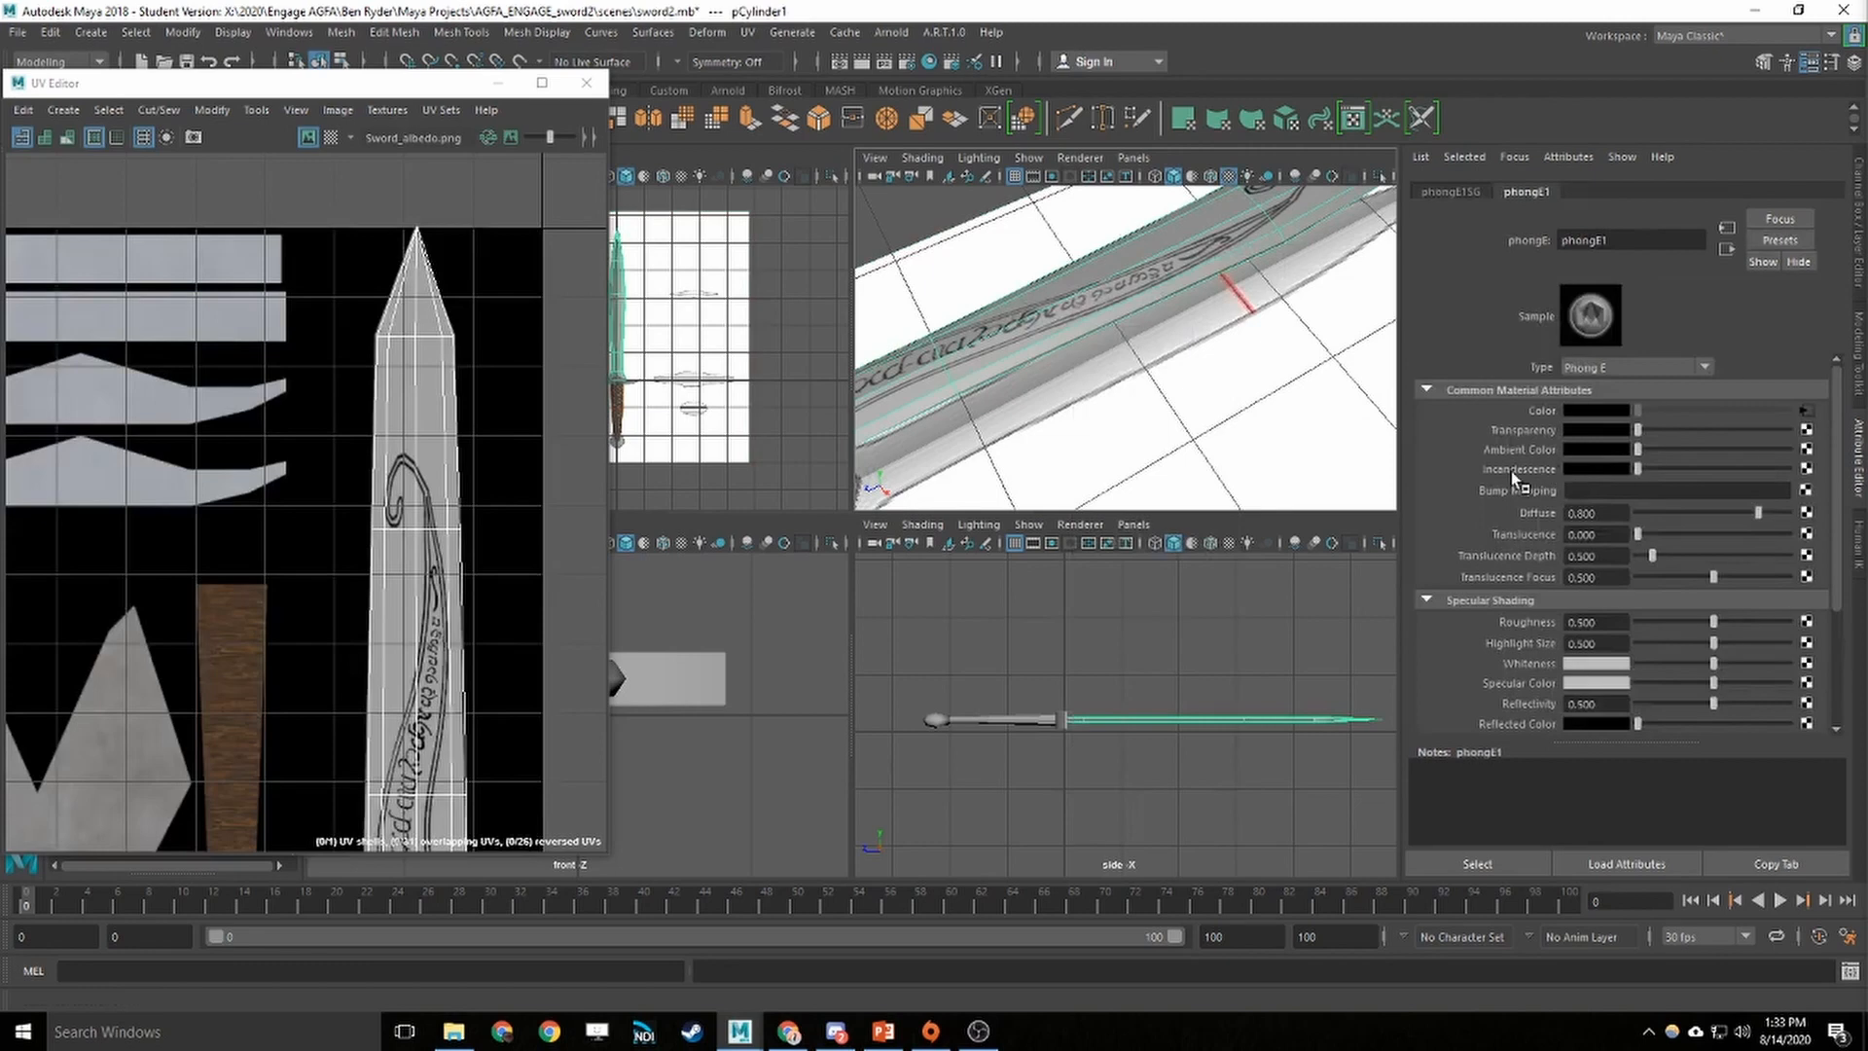
pyautogui.click(1806, 492)
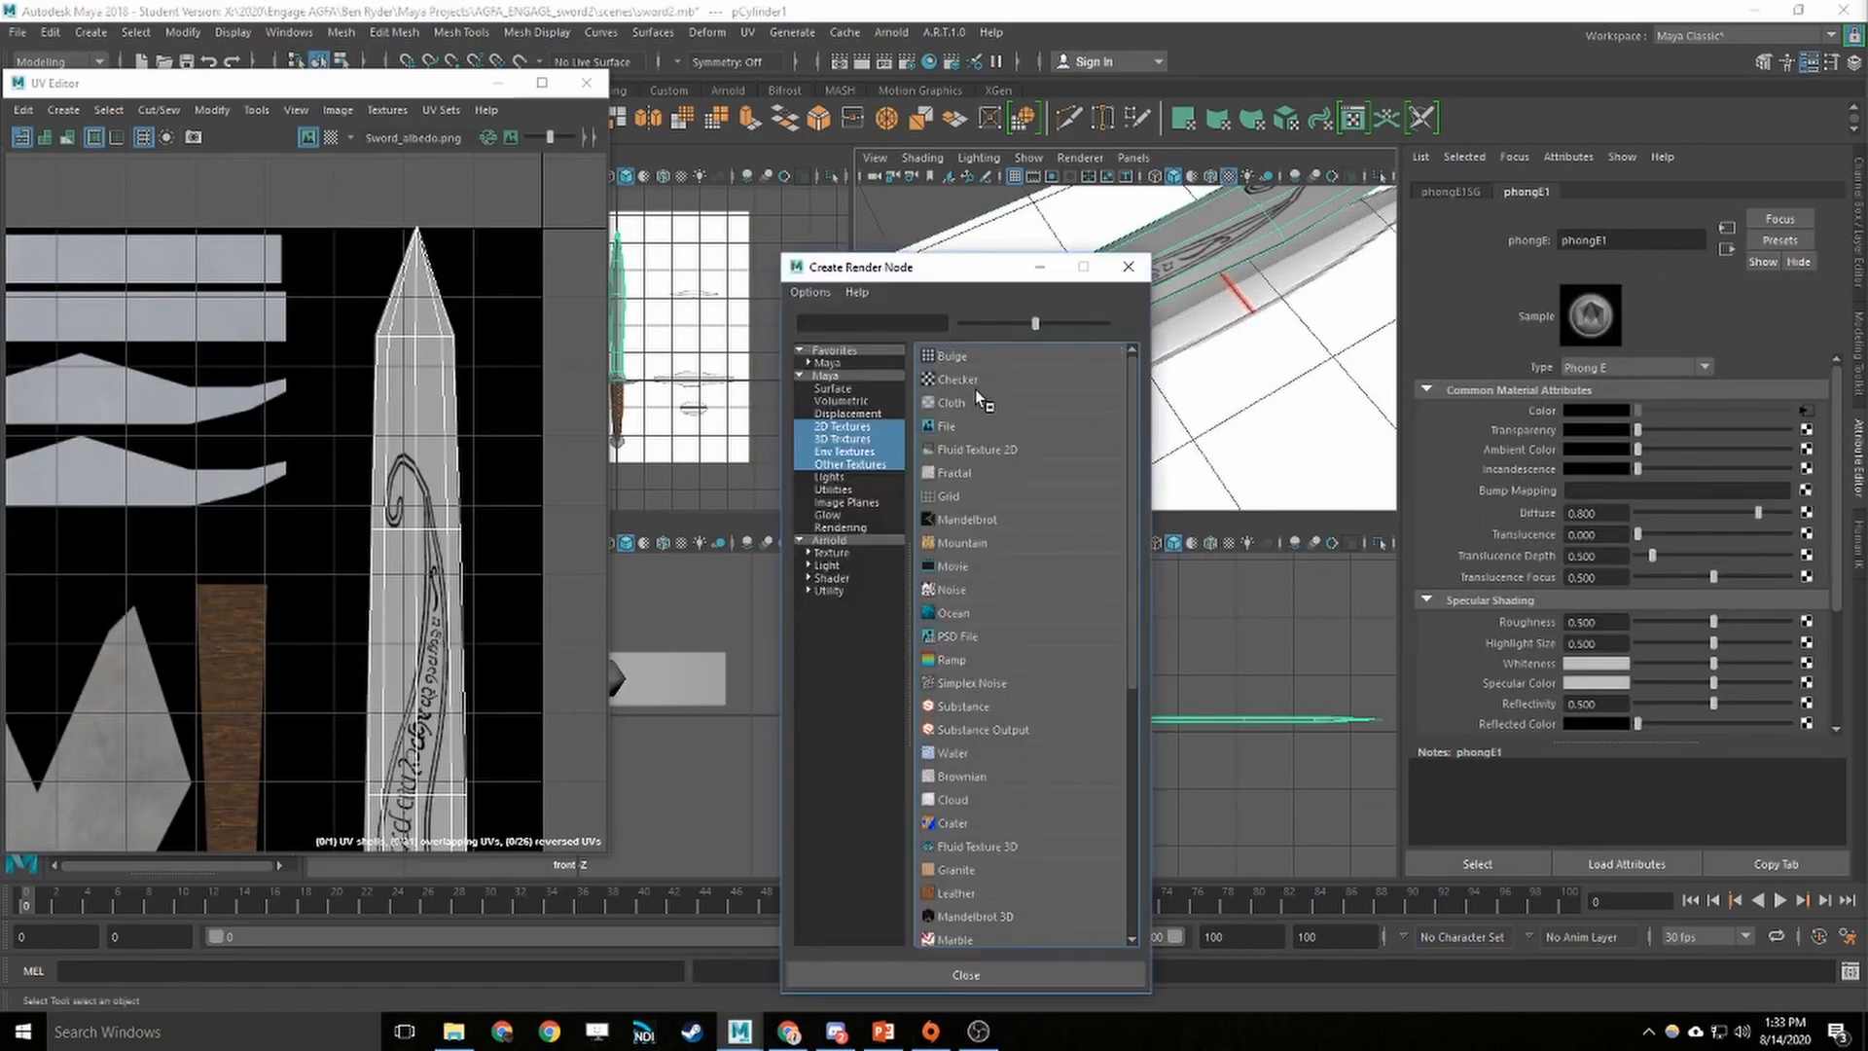
pyautogui.click(950, 425)
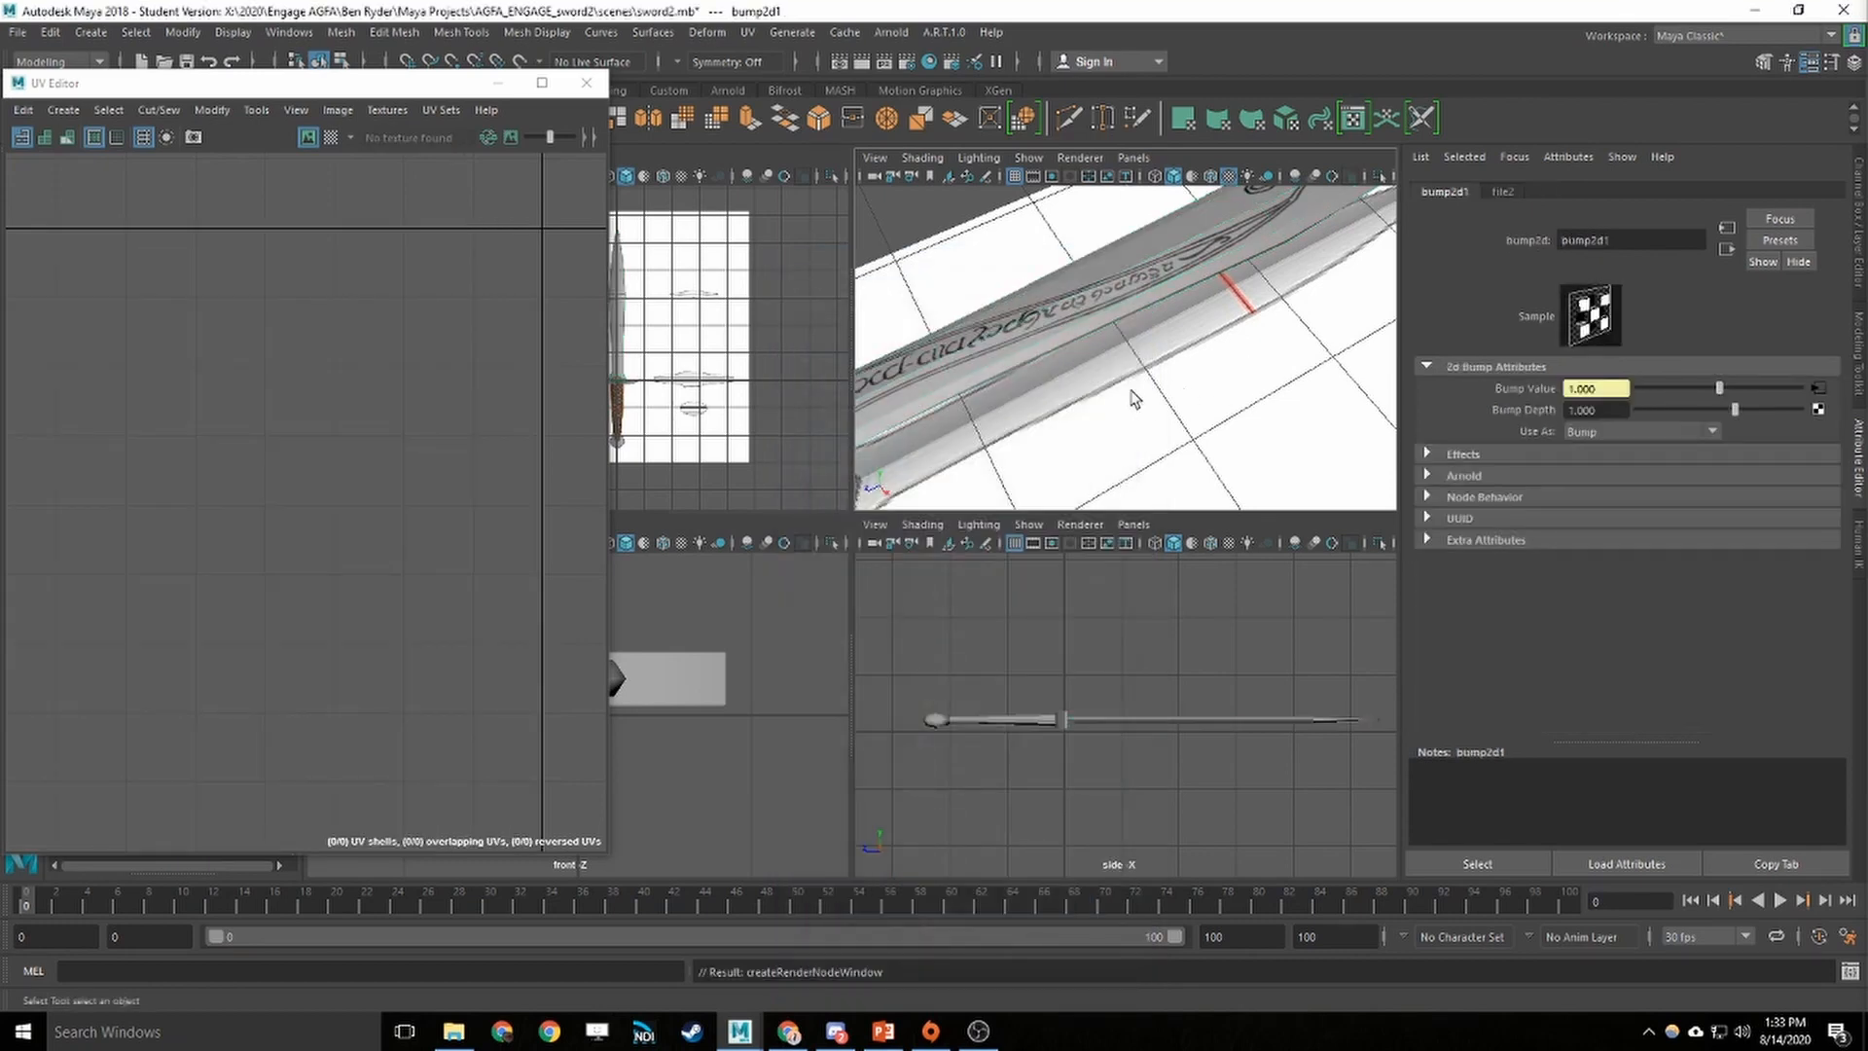
# Set the blade material's bump node to be used as Tangent Space Normals
pyautogui.keyDown('alt'); pyautogui.moveTo(1134, 399); pyautogui.dragTo(1309, 336); pyautogui.keyUp('alt')
pyautogui.scroll(6, 1224, 435)
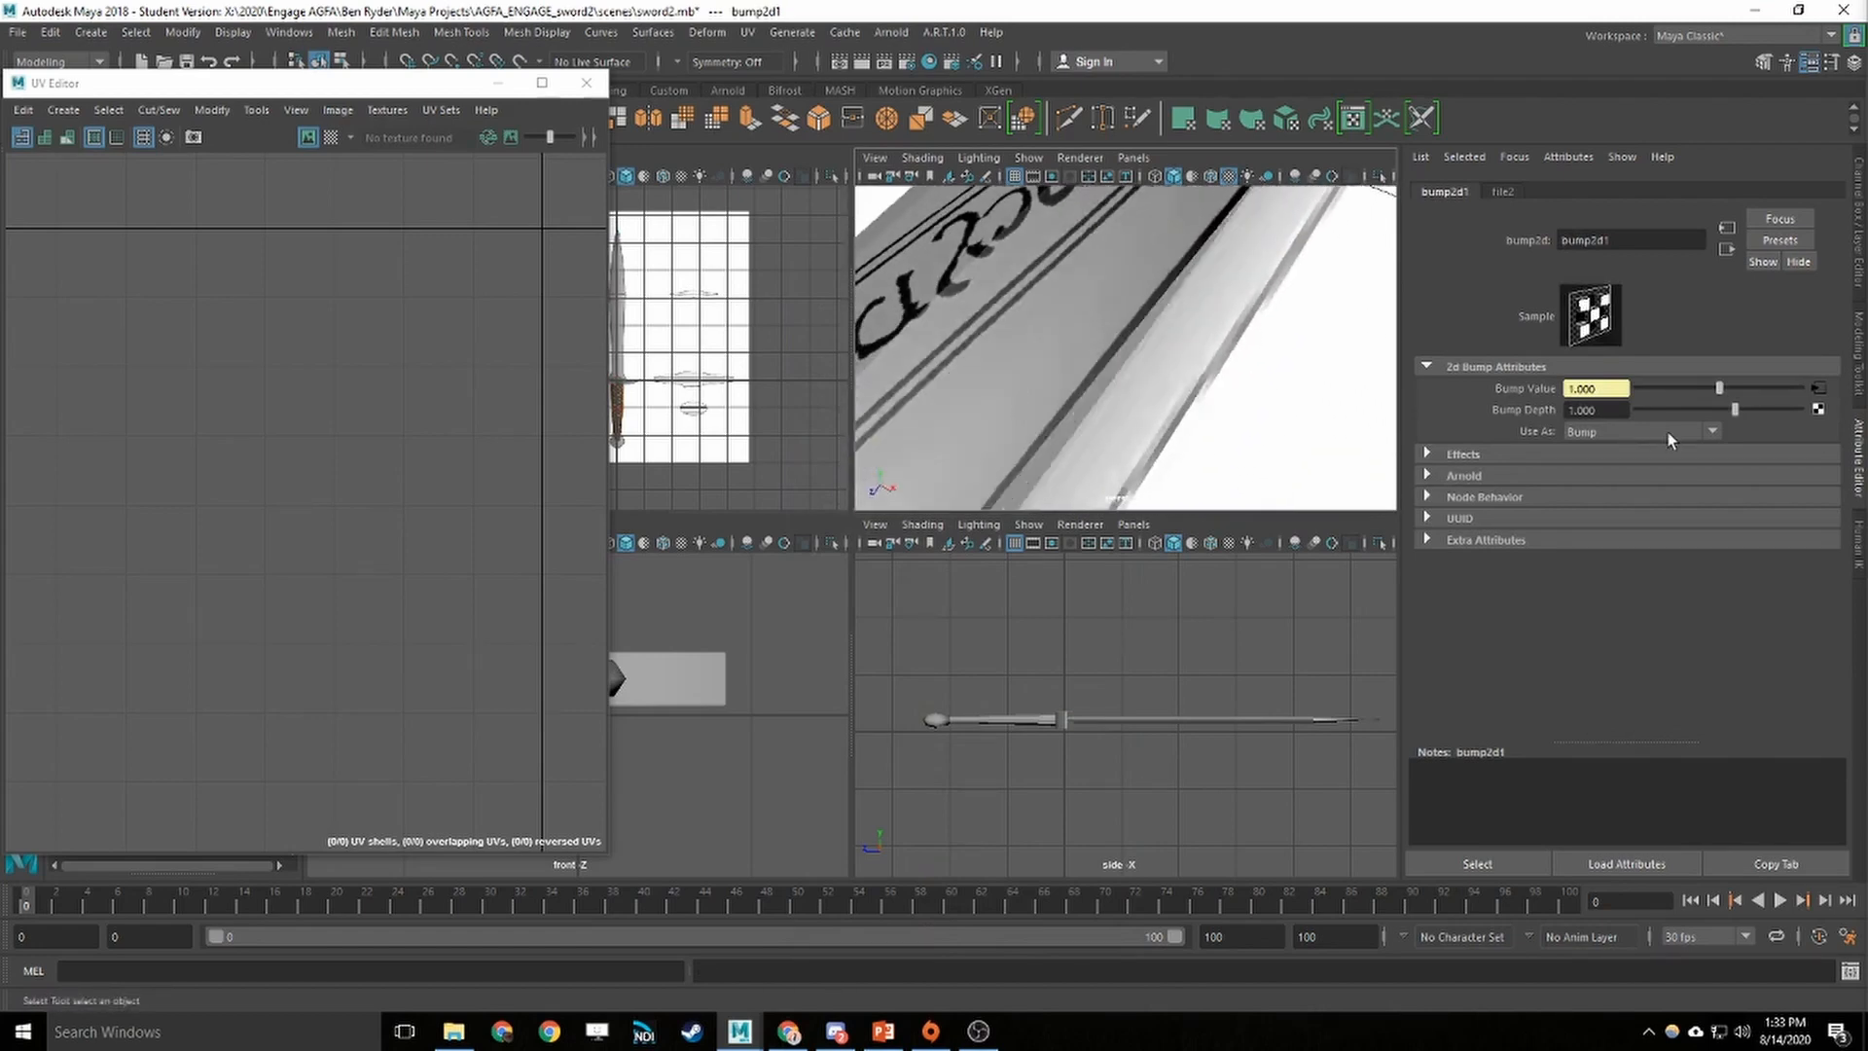
pyautogui.click(1714, 430)
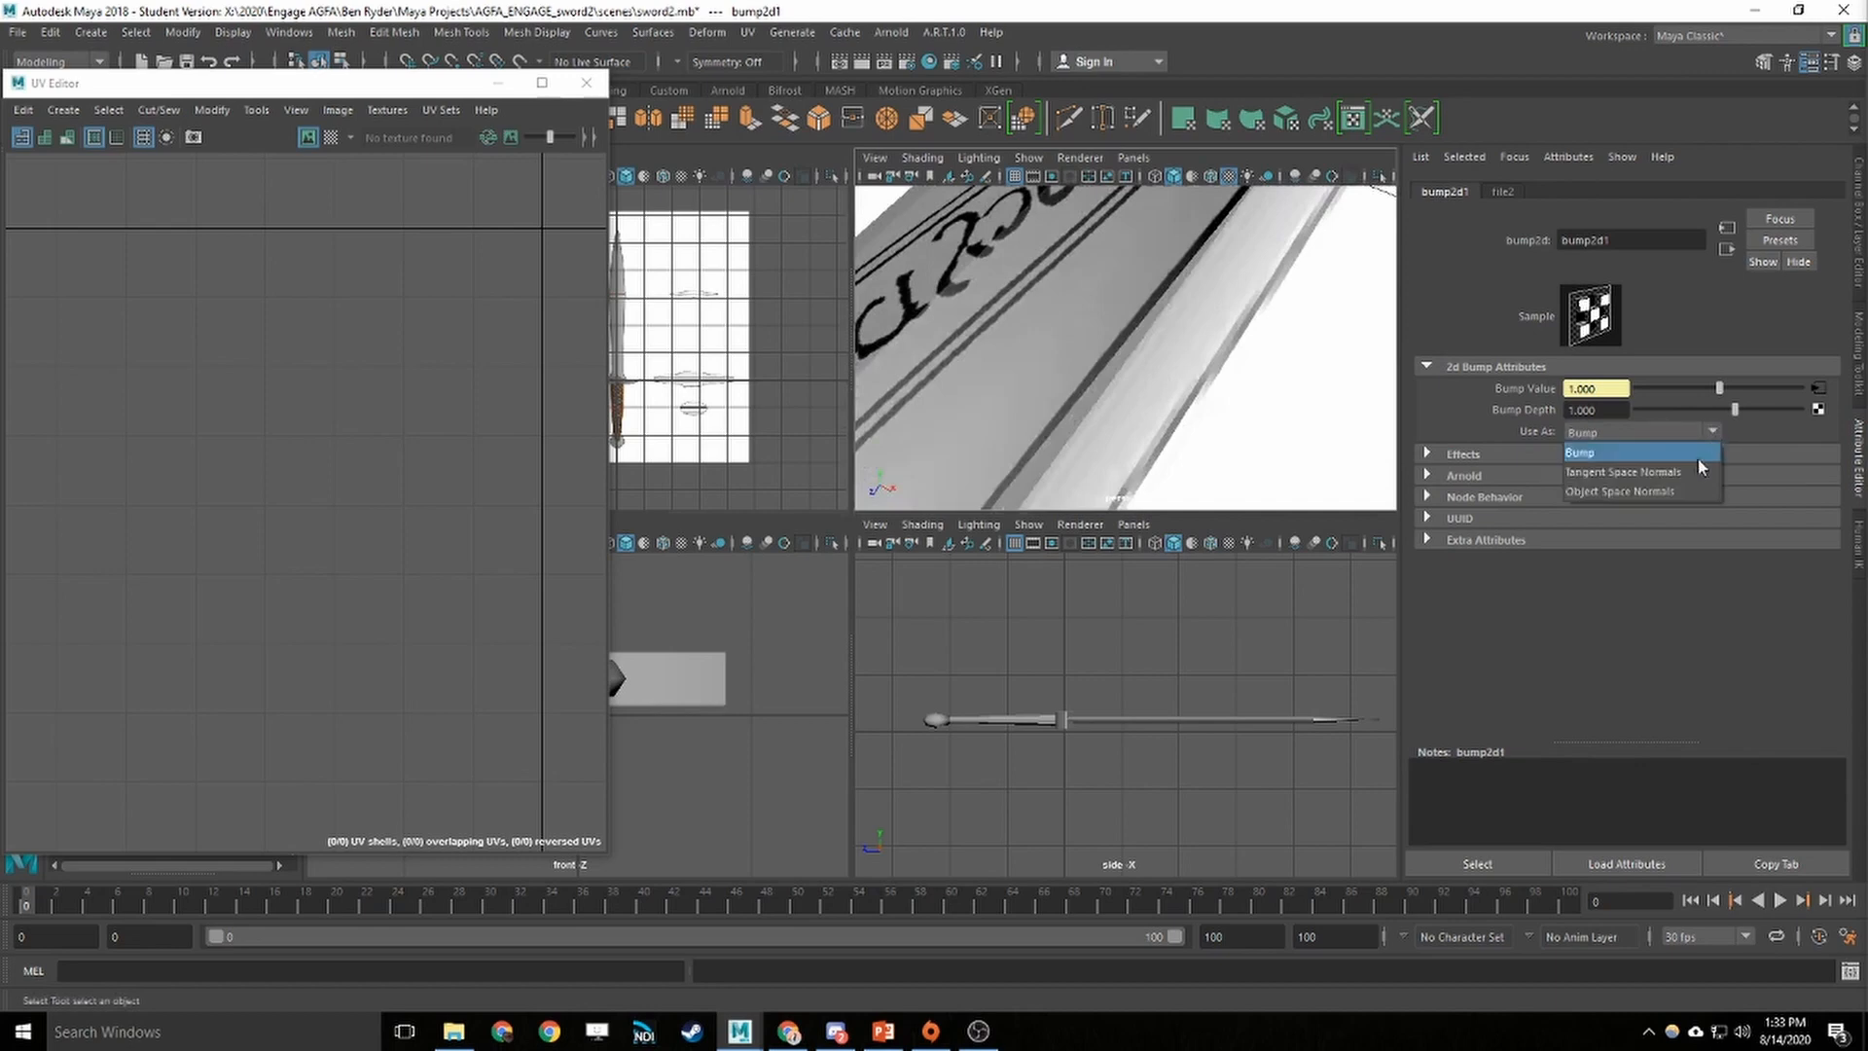
pyautogui.click(1689, 465)
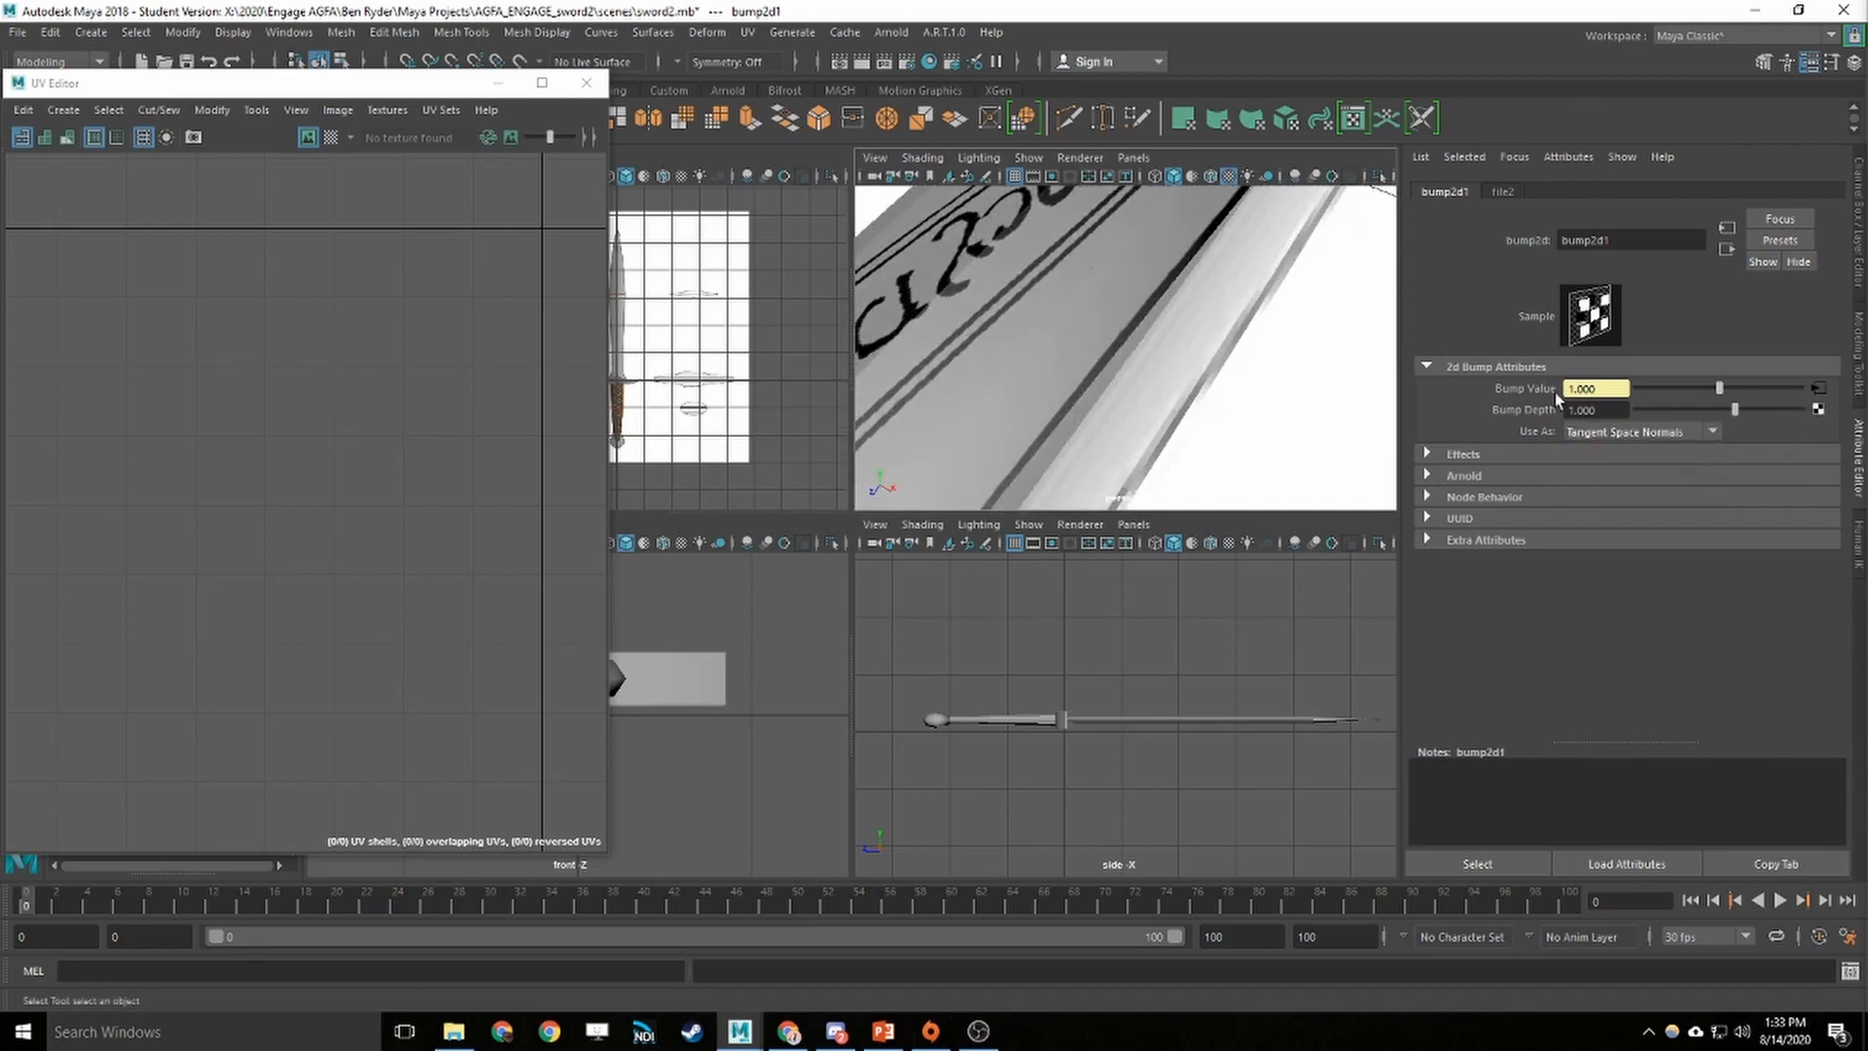
# Load Sword_normal.png as the bump node's file image and view the blade's surface
pyautogui.click(1816, 389)
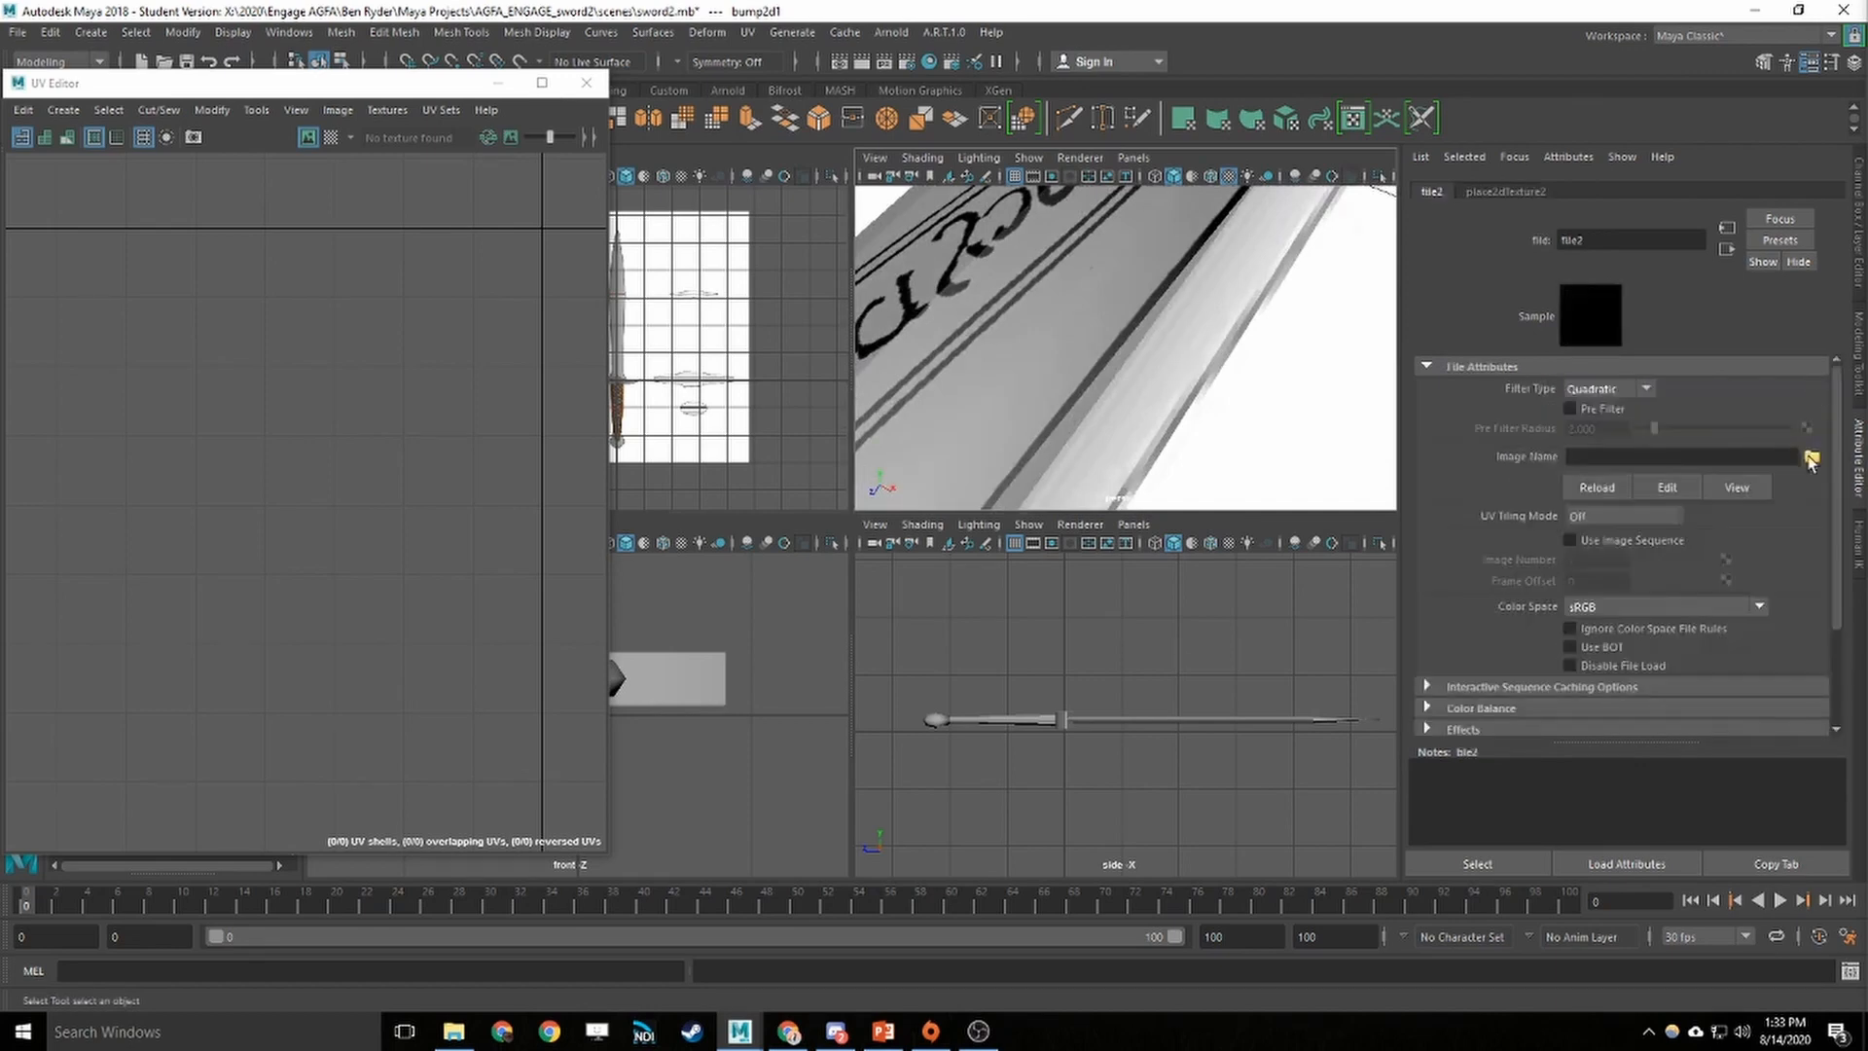
pyautogui.click(1812, 457)
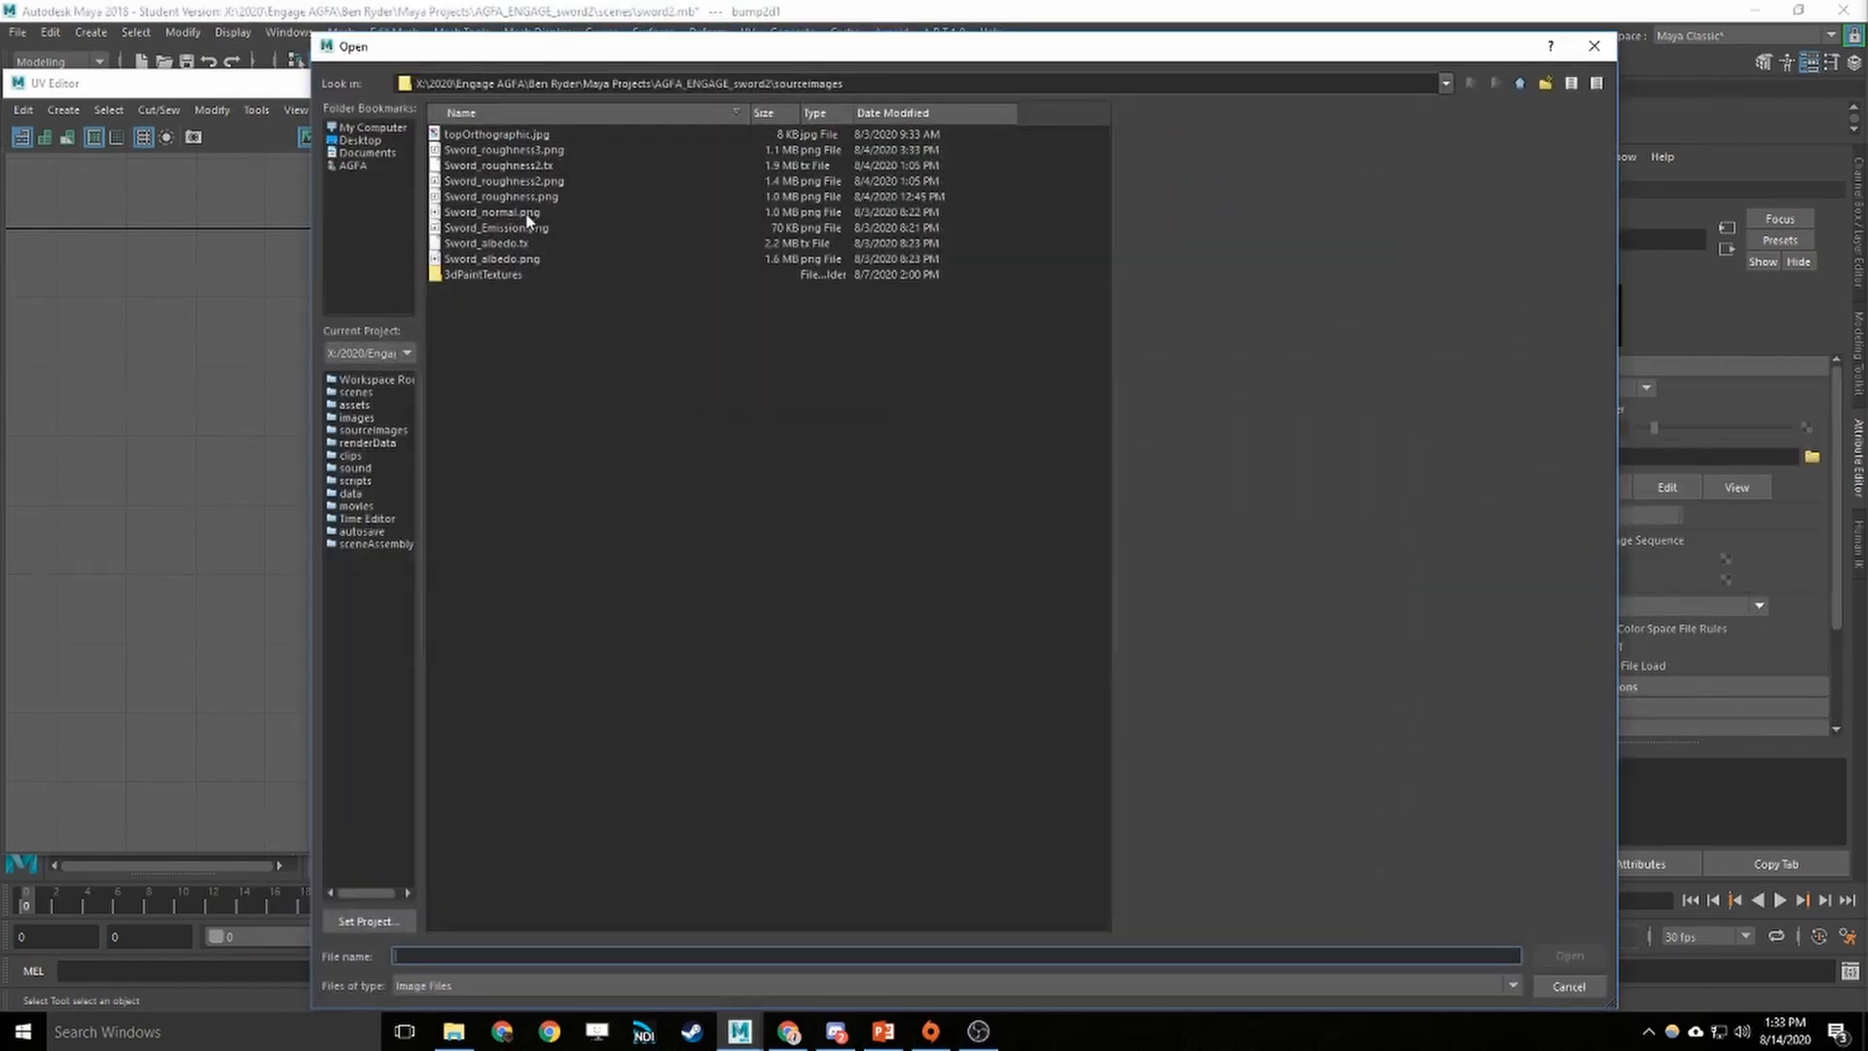
pyautogui.click(527, 214)
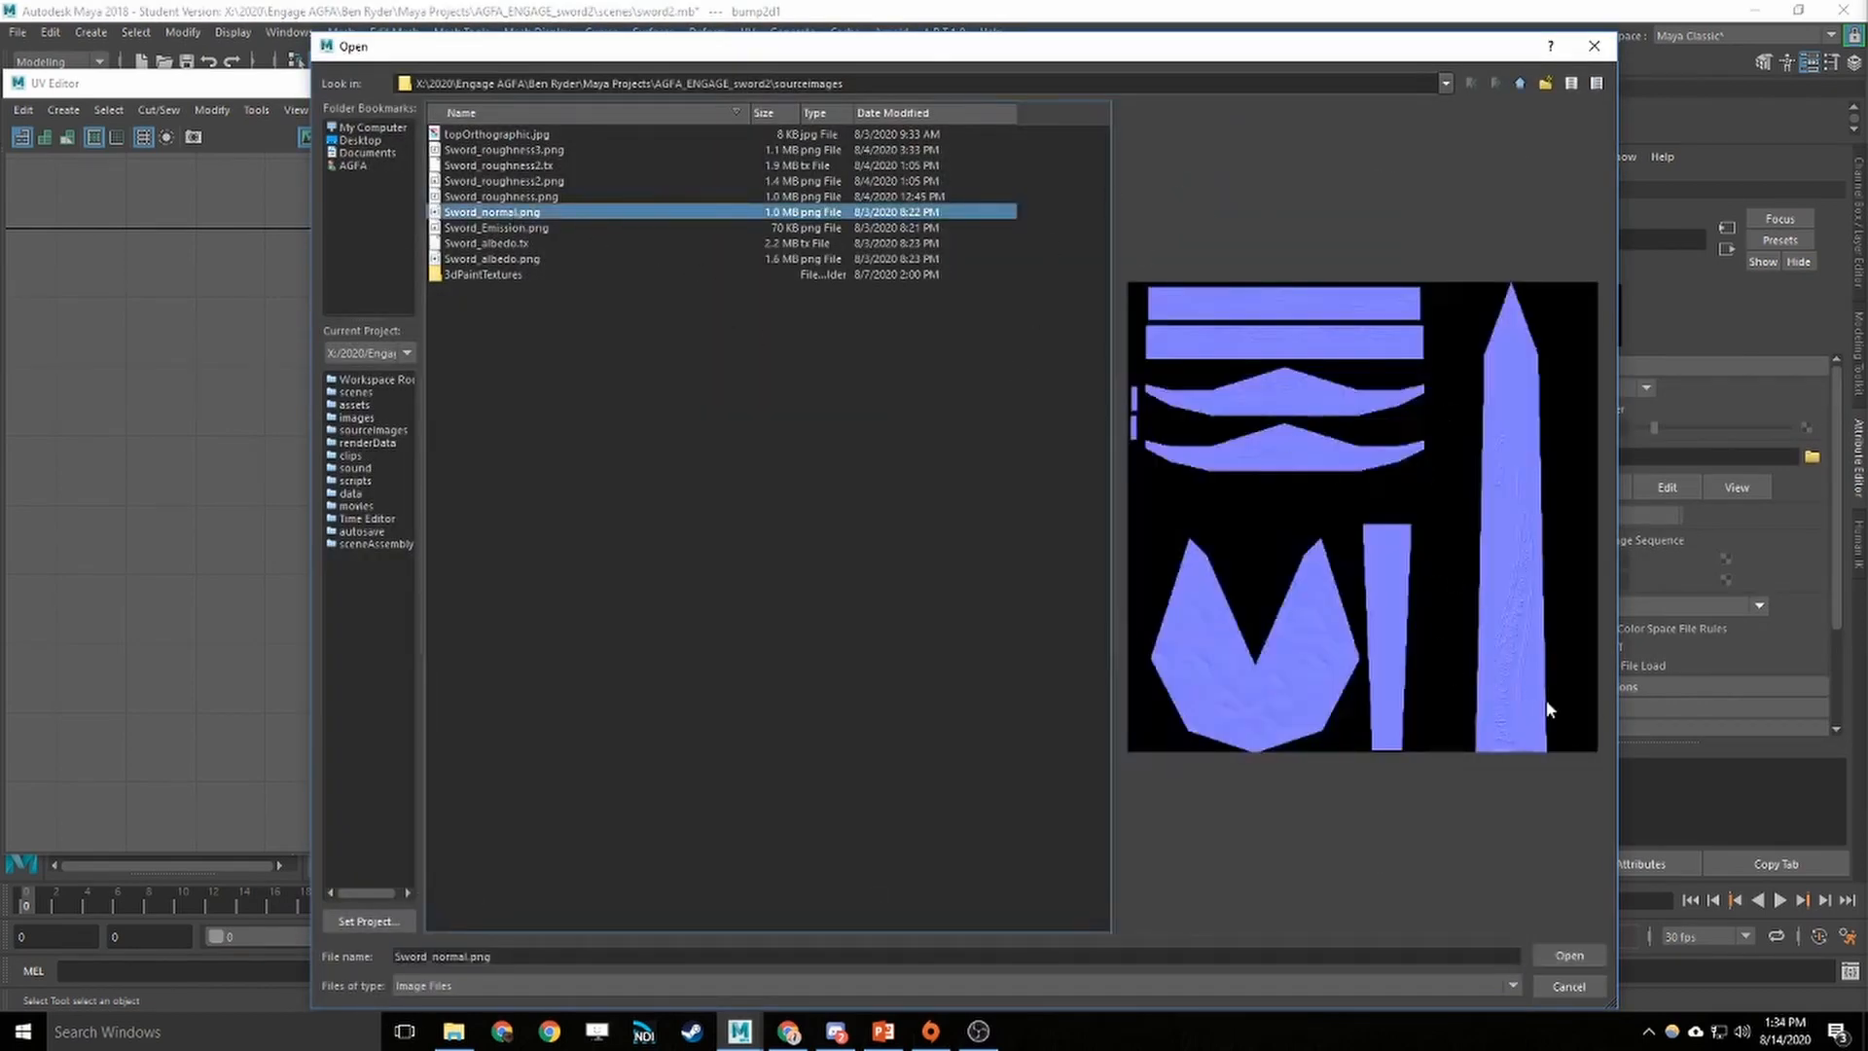
pyautogui.moveTo(1111, 459); pyautogui.dragTo(1084, 494)
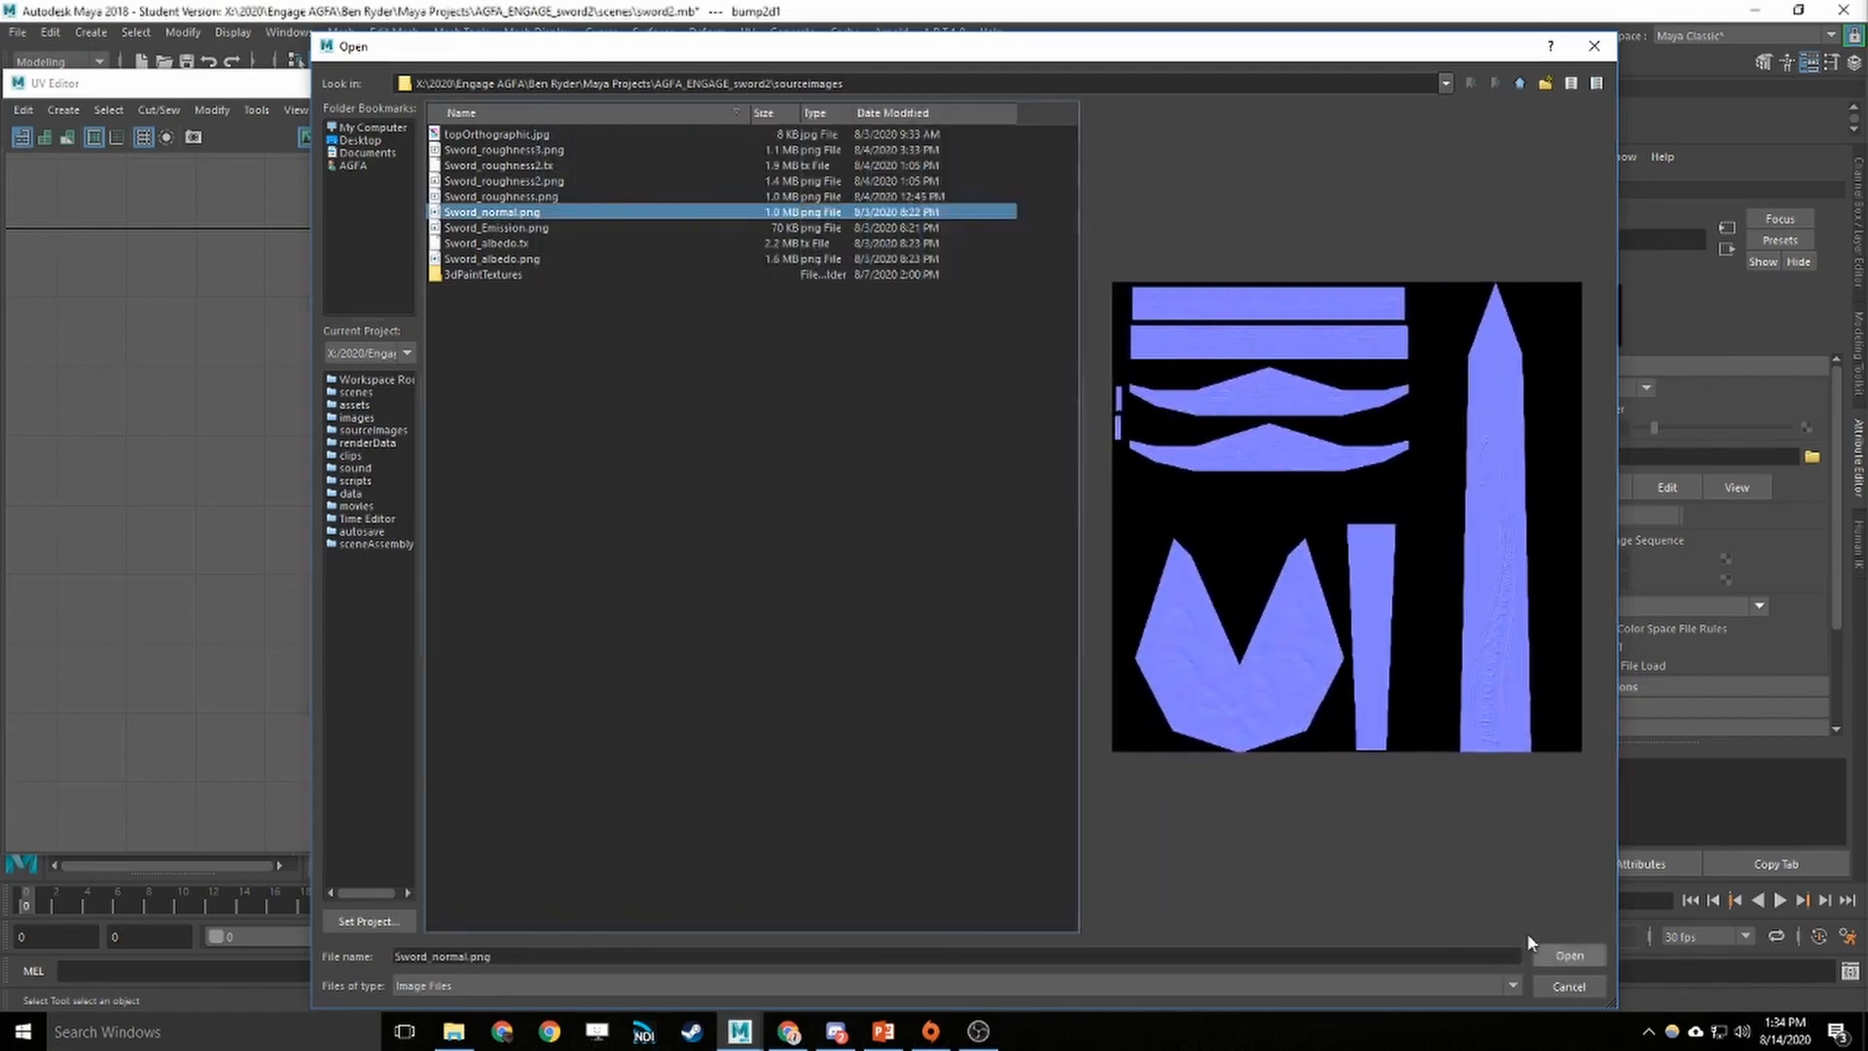
pyautogui.click(1562, 955)
pyautogui.keyDown('alt'); pyautogui.moveTo(1147, 399); pyautogui.dragTo(915, 208); pyautogui.keyUp('alt')
# Create a point light and light the perspective view with all scene lights
pyautogui.click(90, 31)
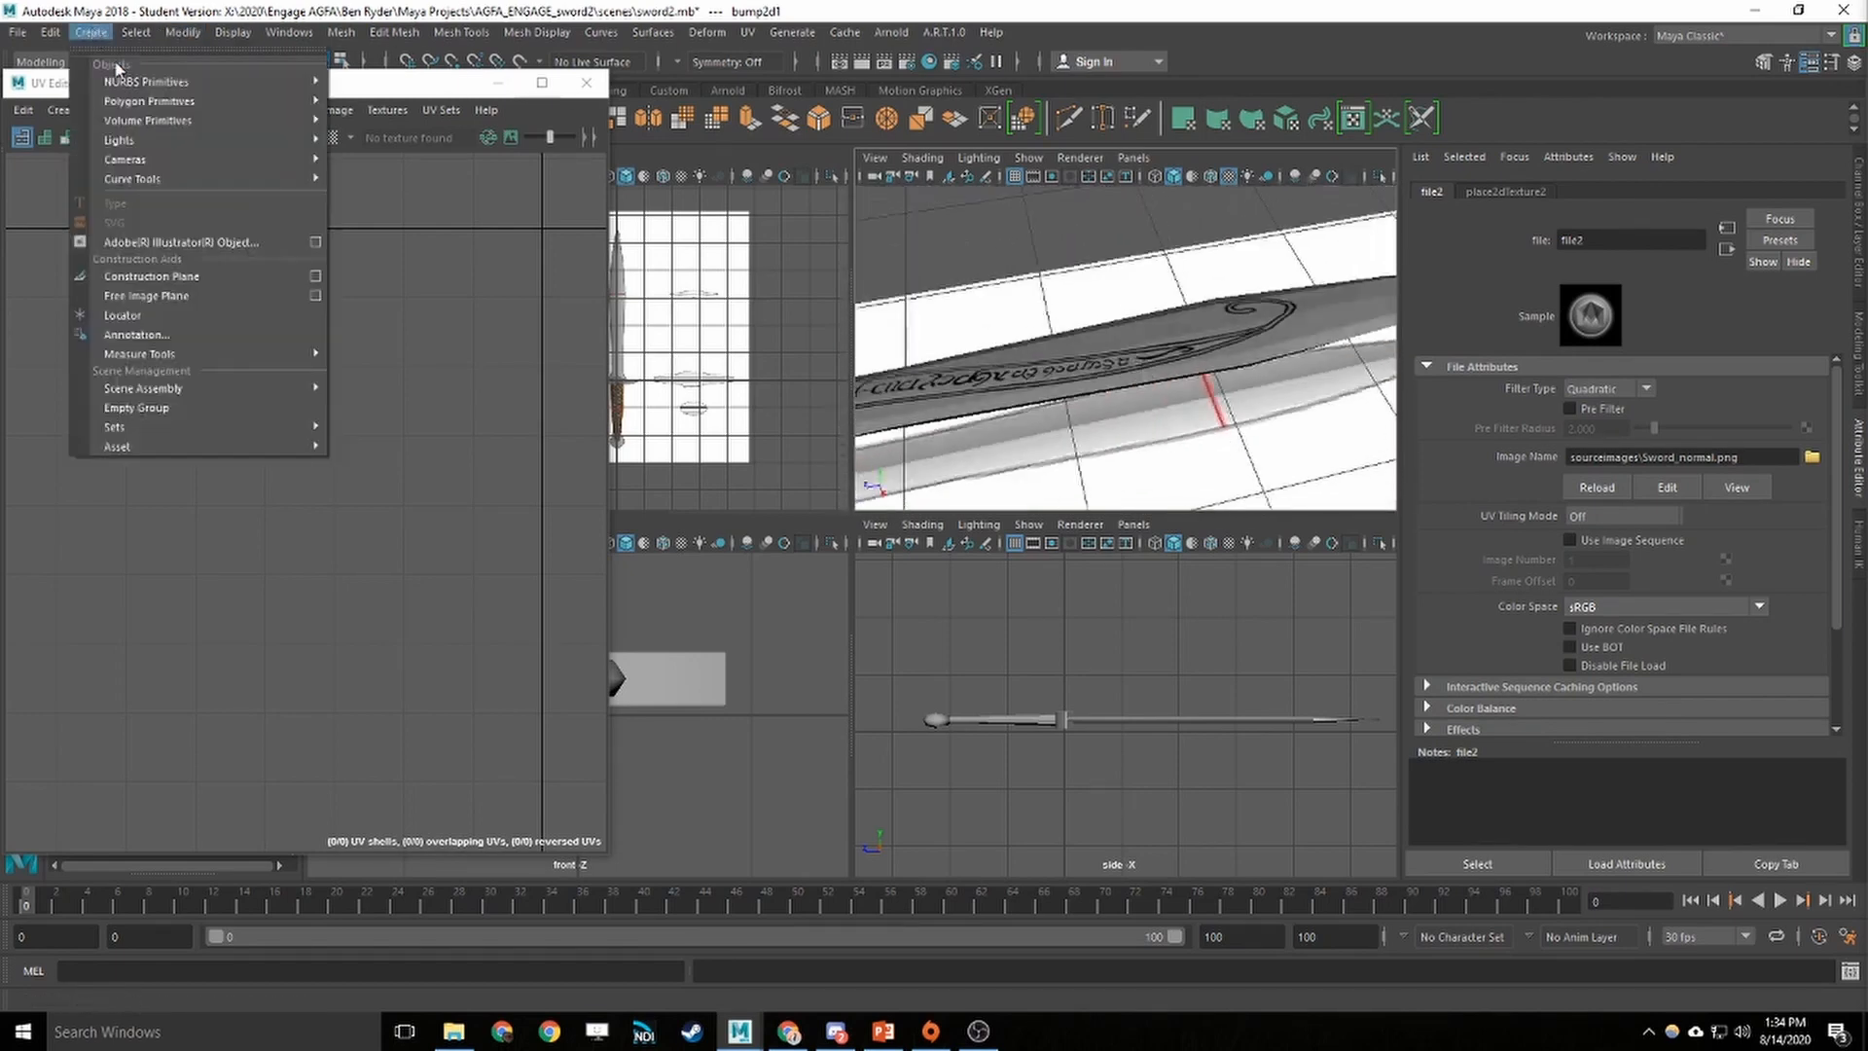
pyautogui.moveTo(195, 137)
pyautogui.click(409, 185)
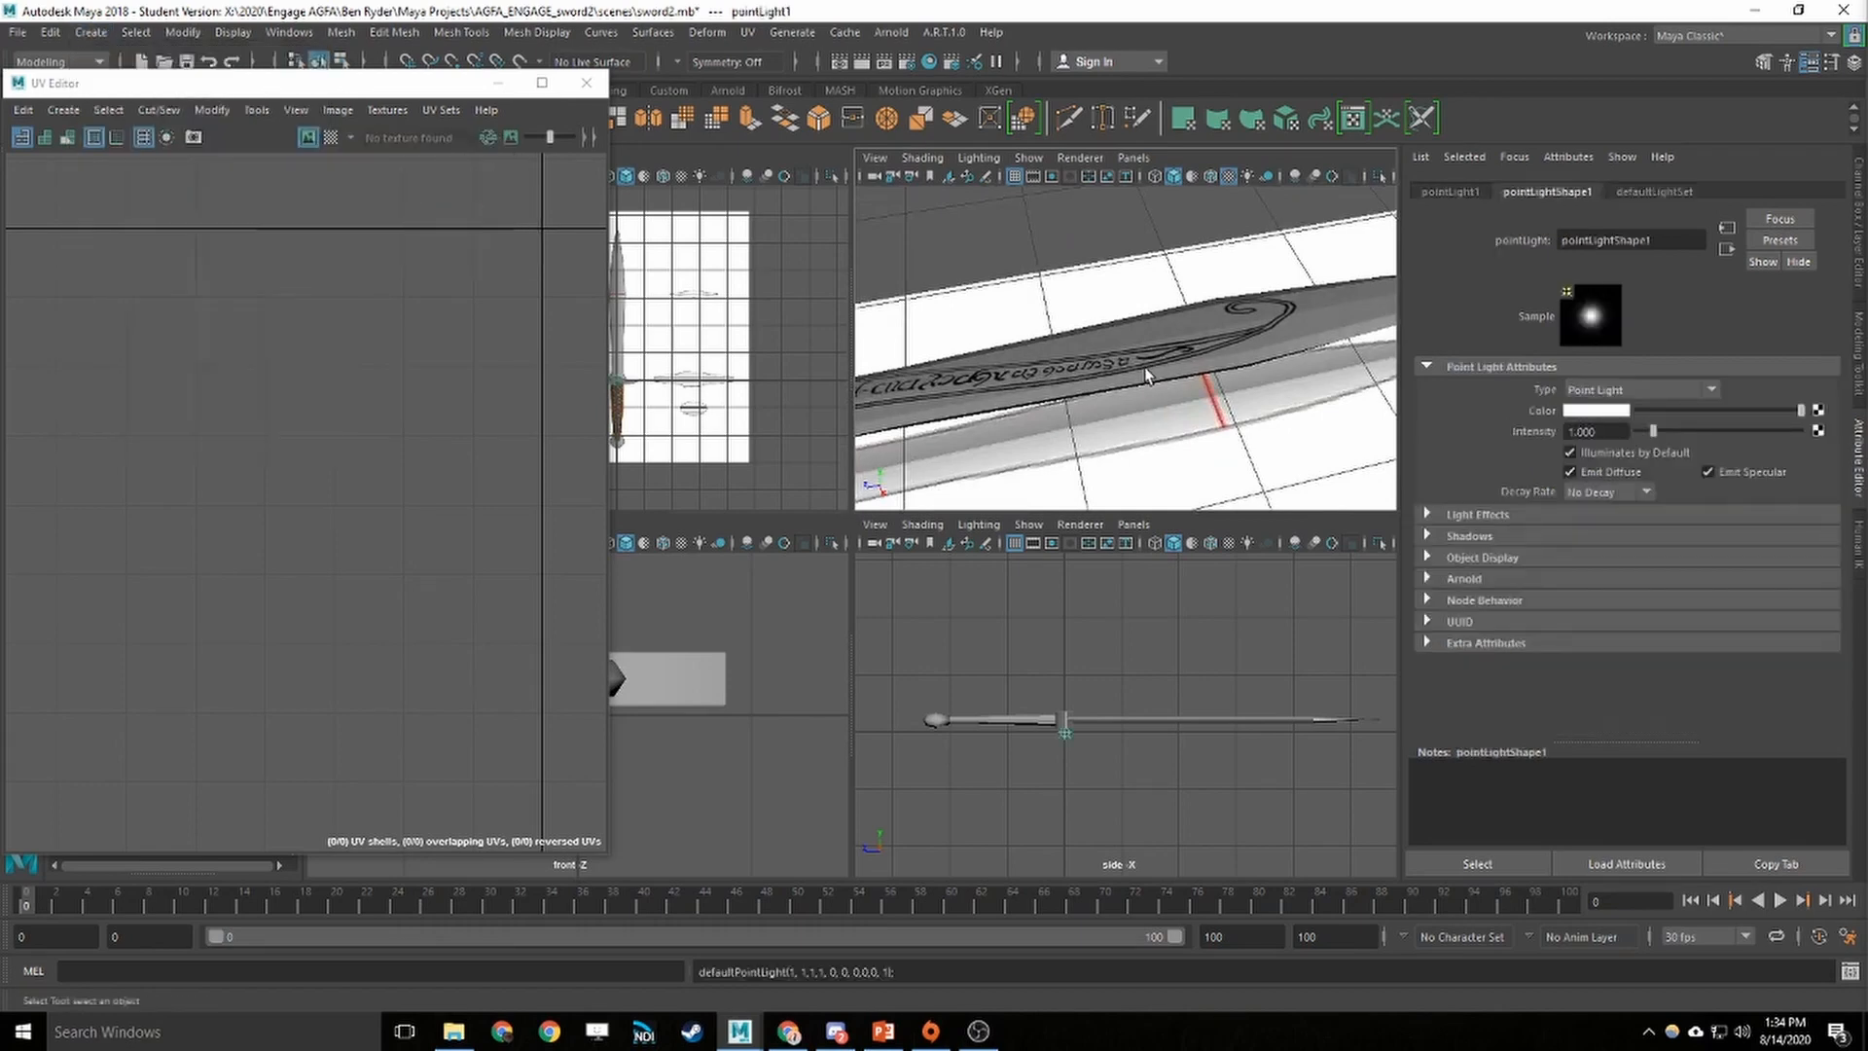
pyautogui.click(1250, 176)
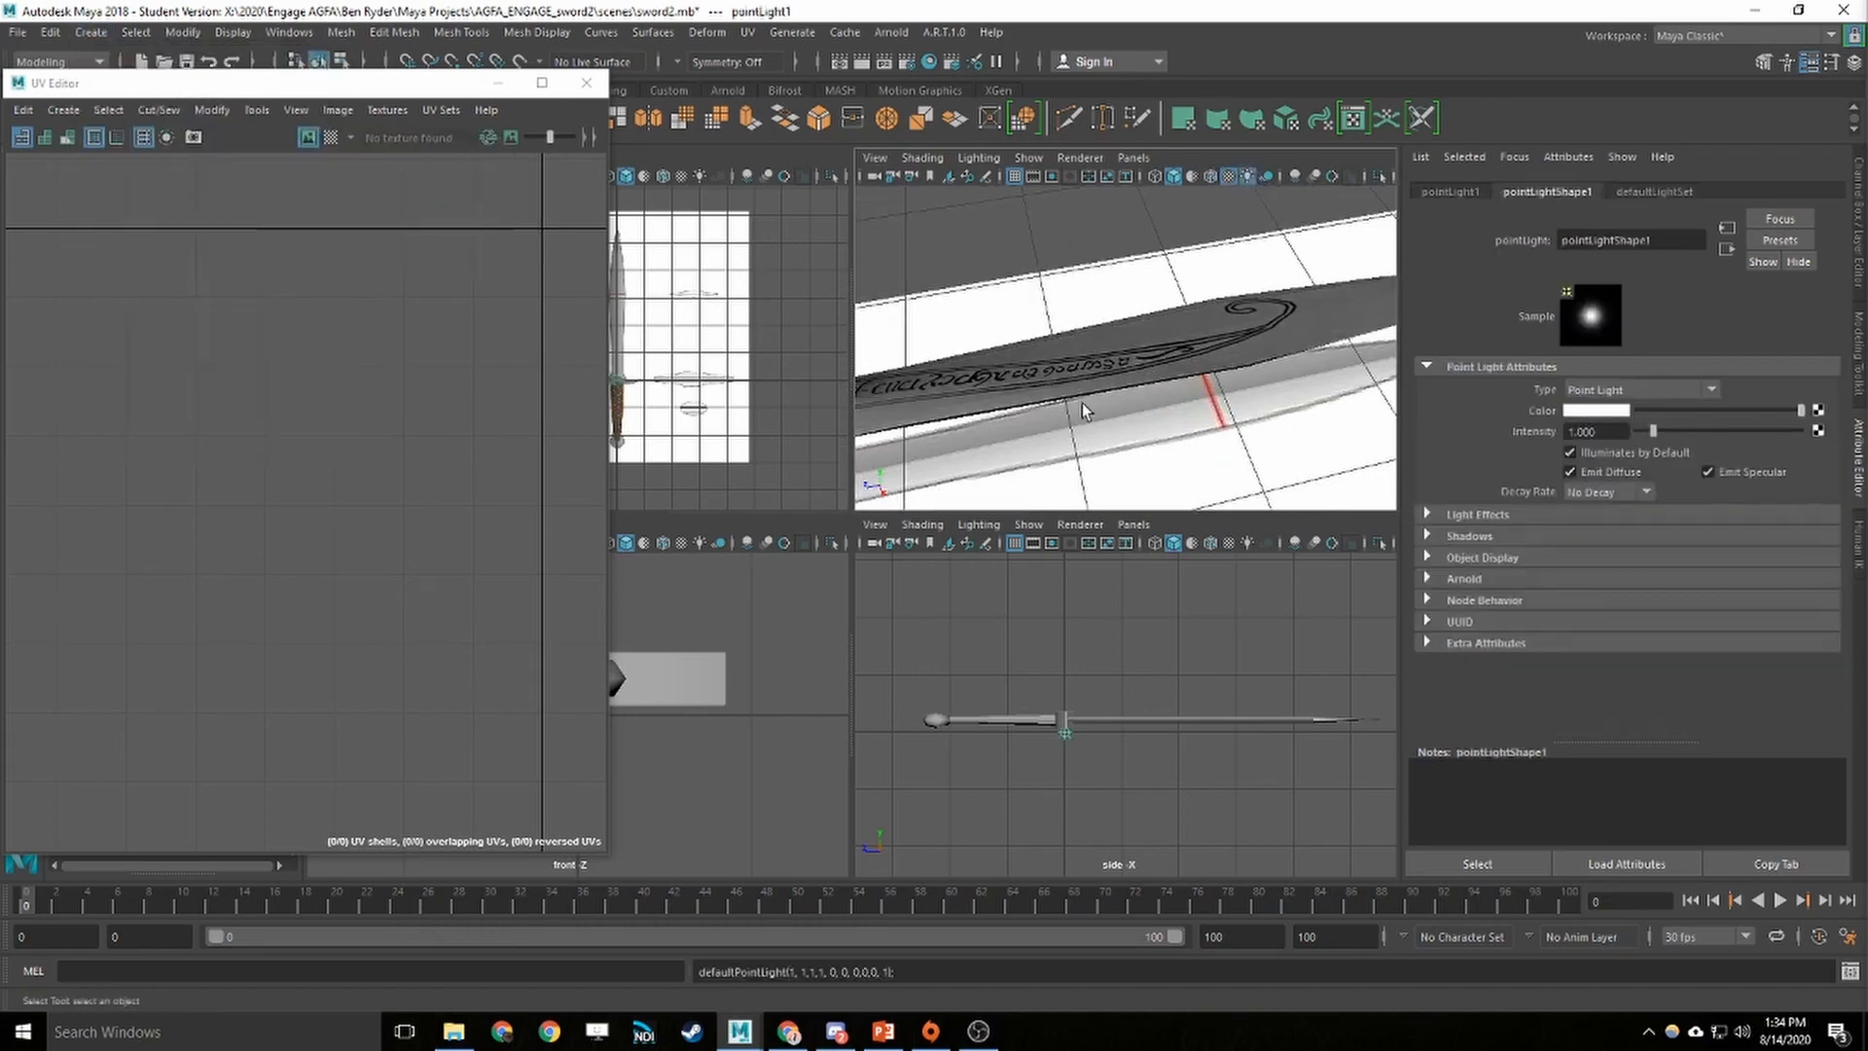
# Raise the point light above the sword's guard to a Y translation of about 0.720
pyautogui.press('w')
pyautogui.scroll(-6, 1082, 404)
pyautogui.moveTo(1022, 314); pyautogui.dragTo(1015, 281)
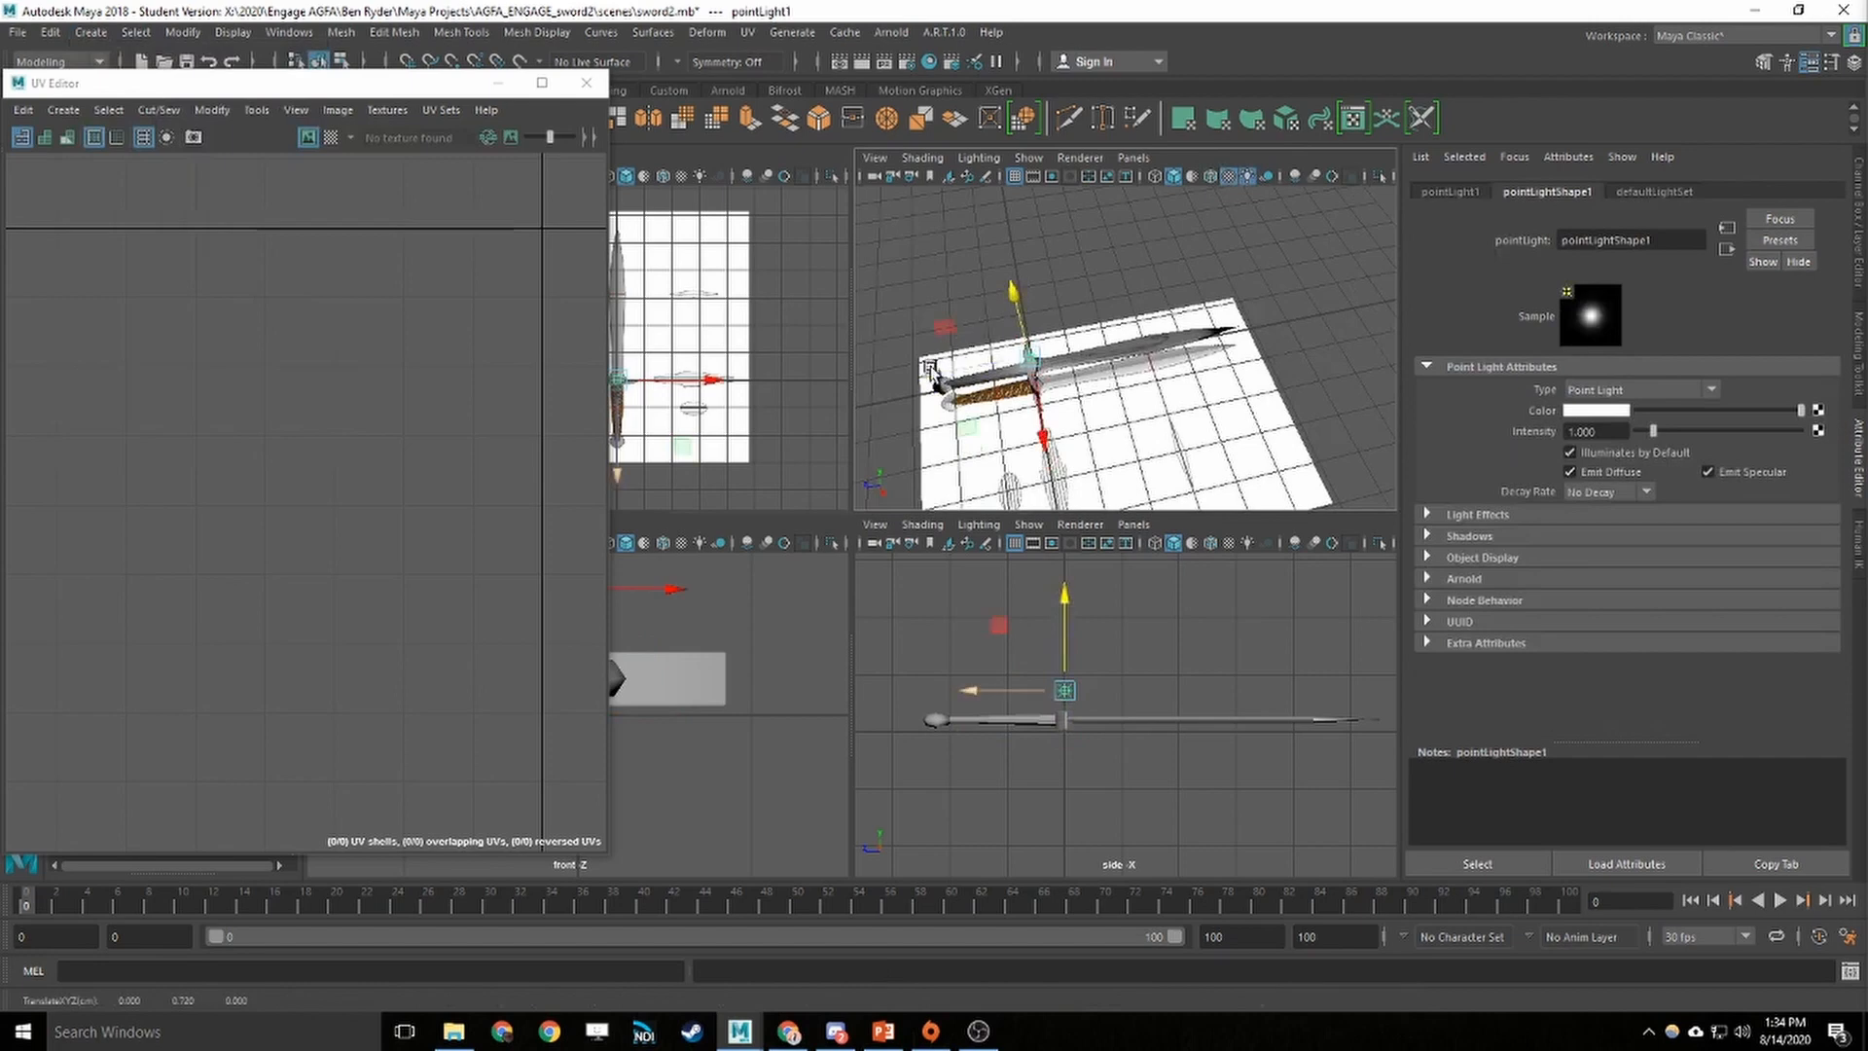
pyautogui.moveTo(934, 379); pyautogui.dragTo(983, 371)
# Lower the point light to about 0.215 in Y and shift it along the blade to light the engraved surface
pyautogui.scroll(10, 1031, 377)
pyautogui.keyDown('alt'); pyautogui.moveTo(1032, 377); pyautogui.dragTo(1172, 340, button='middle'); pyautogui.keyUp('alt')
pyautogui.keyDown('alt'); pyautogui.moveTo(1171, 341); pyautogui.dragTo(1147, 321); pyautogui.keyUp('alt')
pyautogui.moveTo(1035, 209); pyautogui.dragTo(1051, 316)
pyautogui.moveTo(971, 403); pyautogui.dragTo(973, 360)
pyautogui.keyDown('alt'); pyautogui.moveTo(973, 360); pyautogui.dragTo(1292, 343, button='middle'); pyautogui.keyUp('alt')
pyautogui.keyDown('alt'); pyautogui.moveTo(1292, 344); pyautogui.dragTo(1026, 268); pyautogui.keyUp('alt')
pyautogui.scroll(-5, 1025, 269)
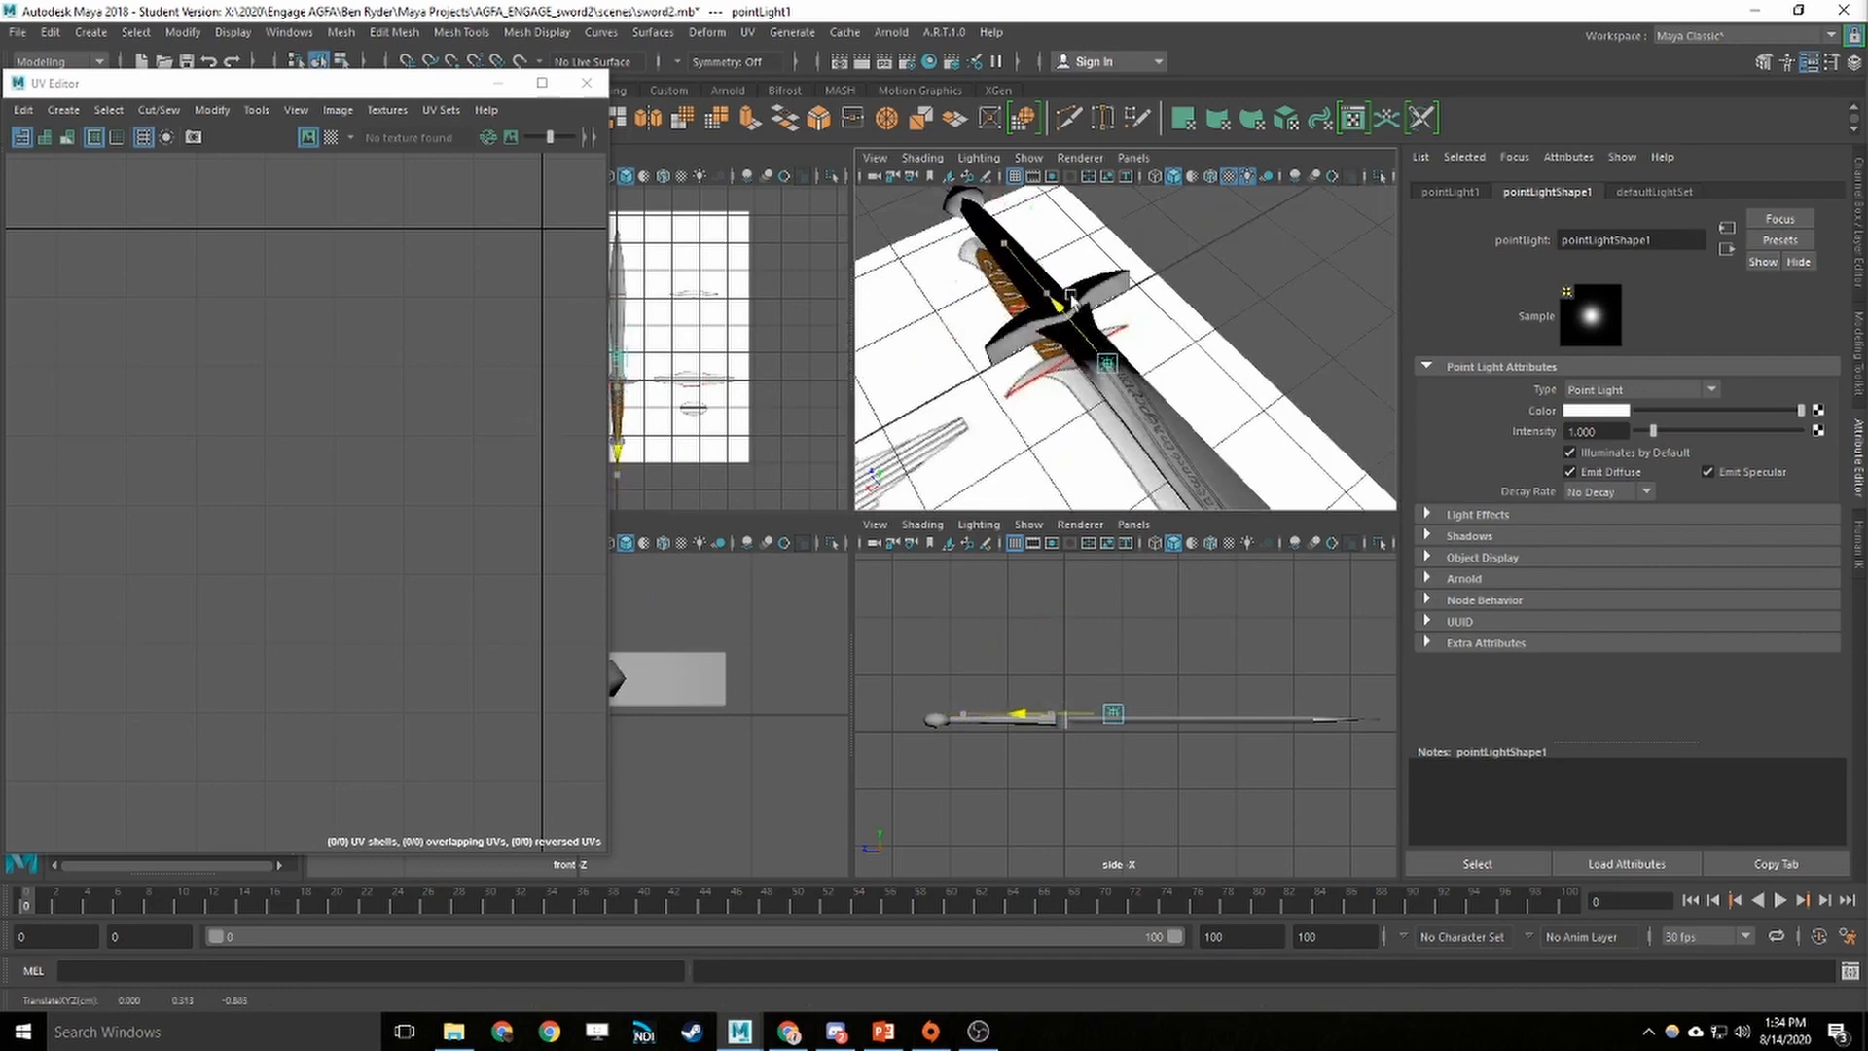
# Shift the point light further along the blade towards its tip to light the engraving
pyautogui.press('w')
pyautogui.press('f')
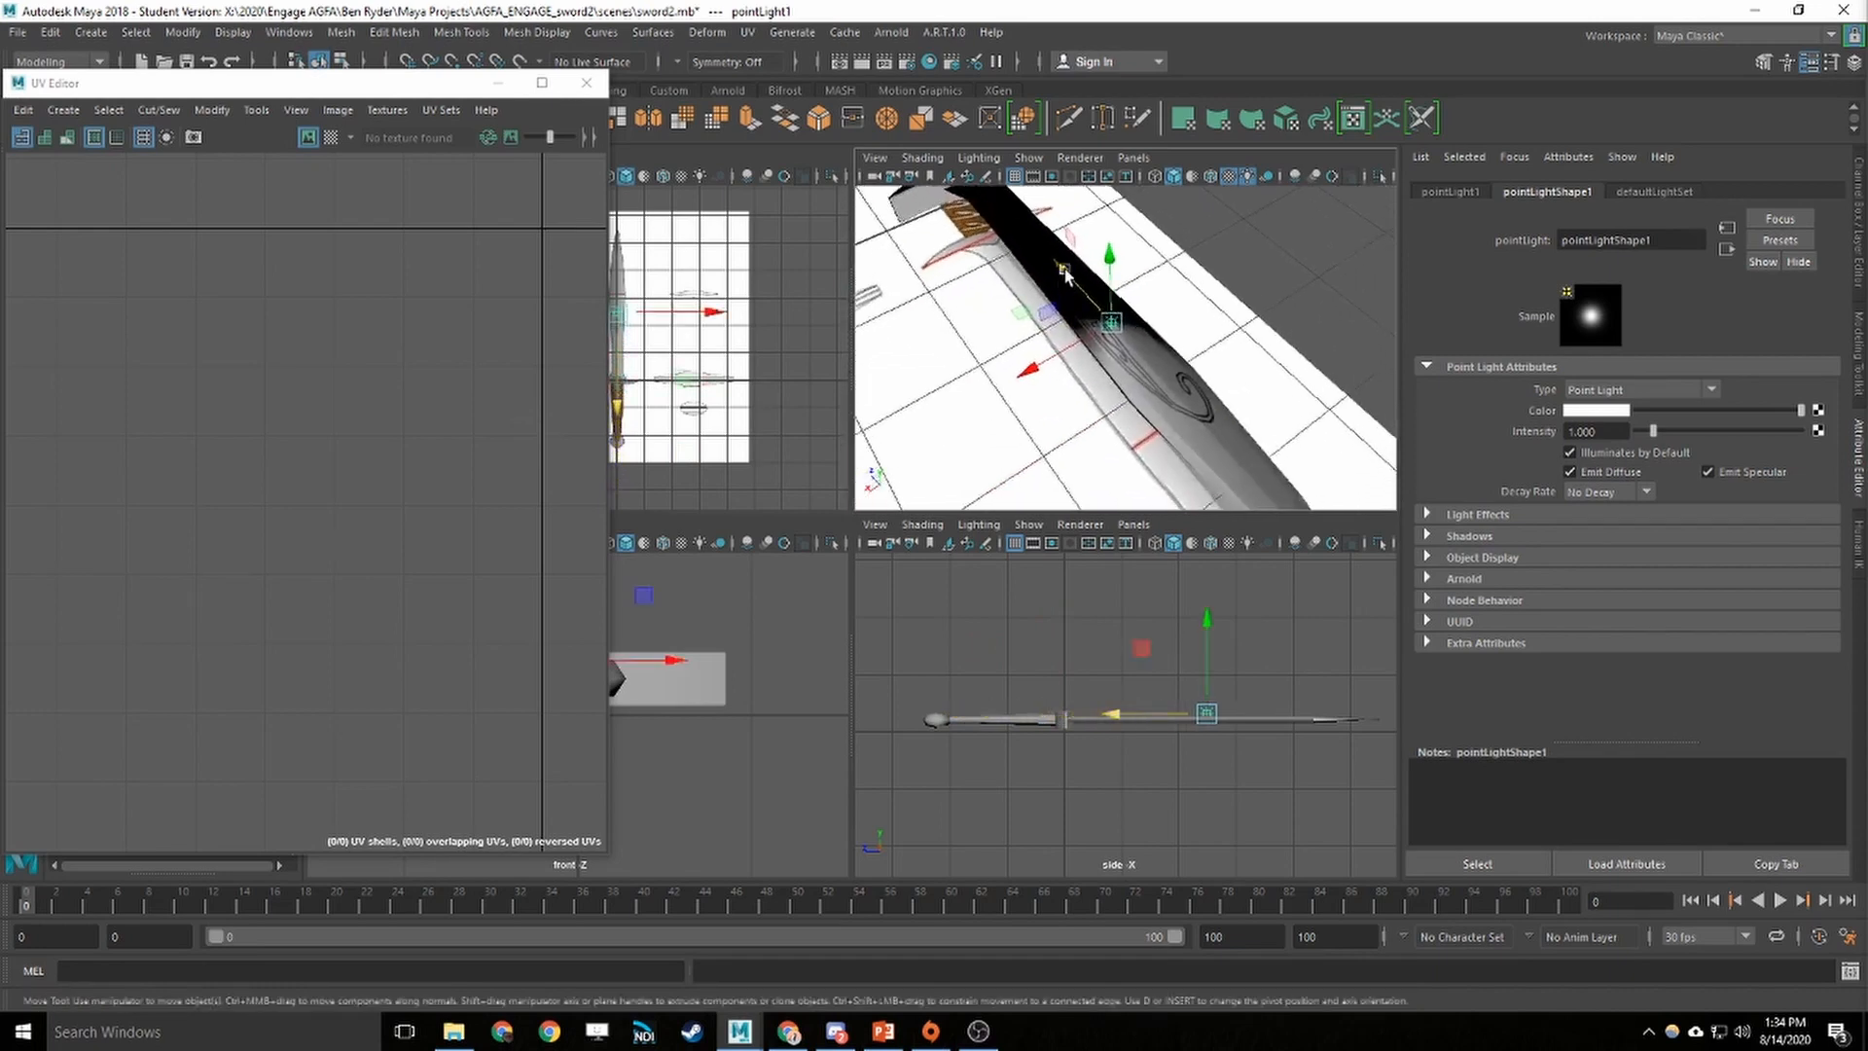
pyautogui.moveTo(1063, 274)
pyautogui.mouseDown()
pyautogui.moveTo(1171, 334)
pyautogui.moveTo(1173, 377)
pyautogui.moveTo(1341, 363)
pyautogui.mouseUp()
# Select the sword's blade and open its phongE1 material attributes
pyautogui.click(1248, 289)
pyautogui.rightClick(1248, 289)
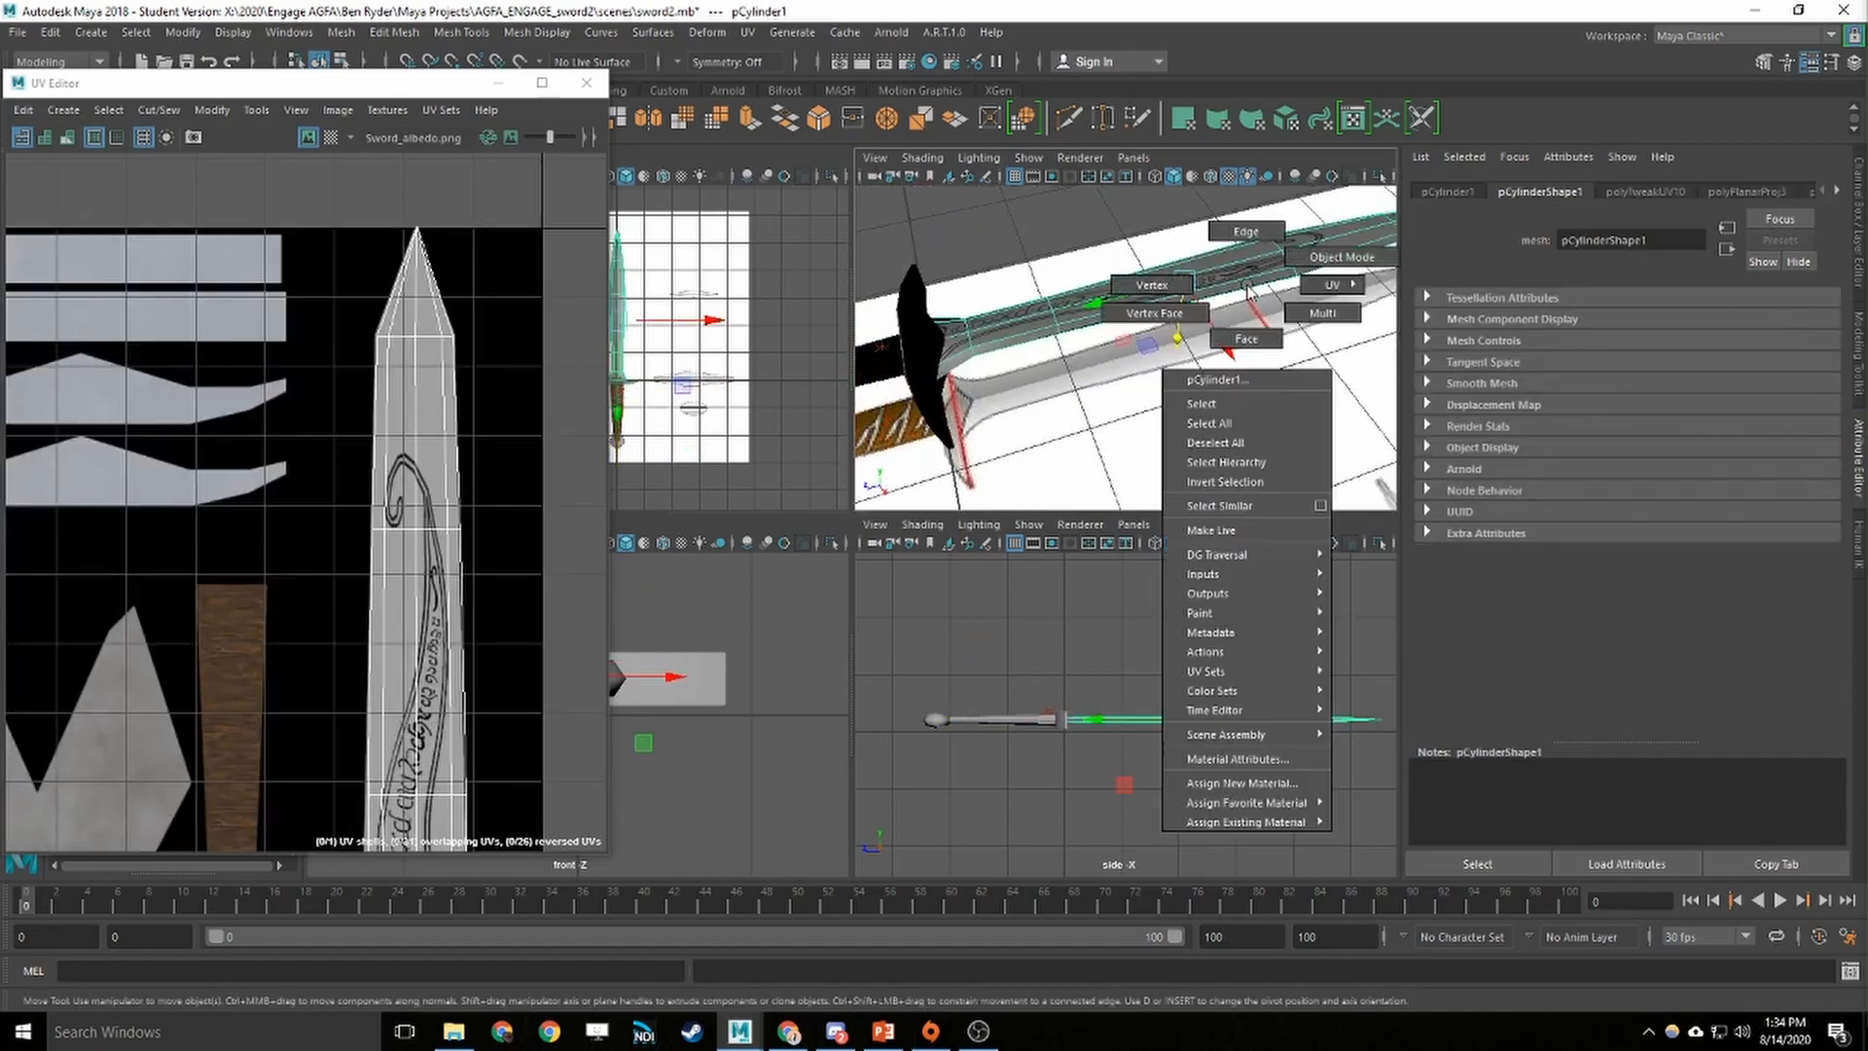
pyautogui.click(1210, 759)
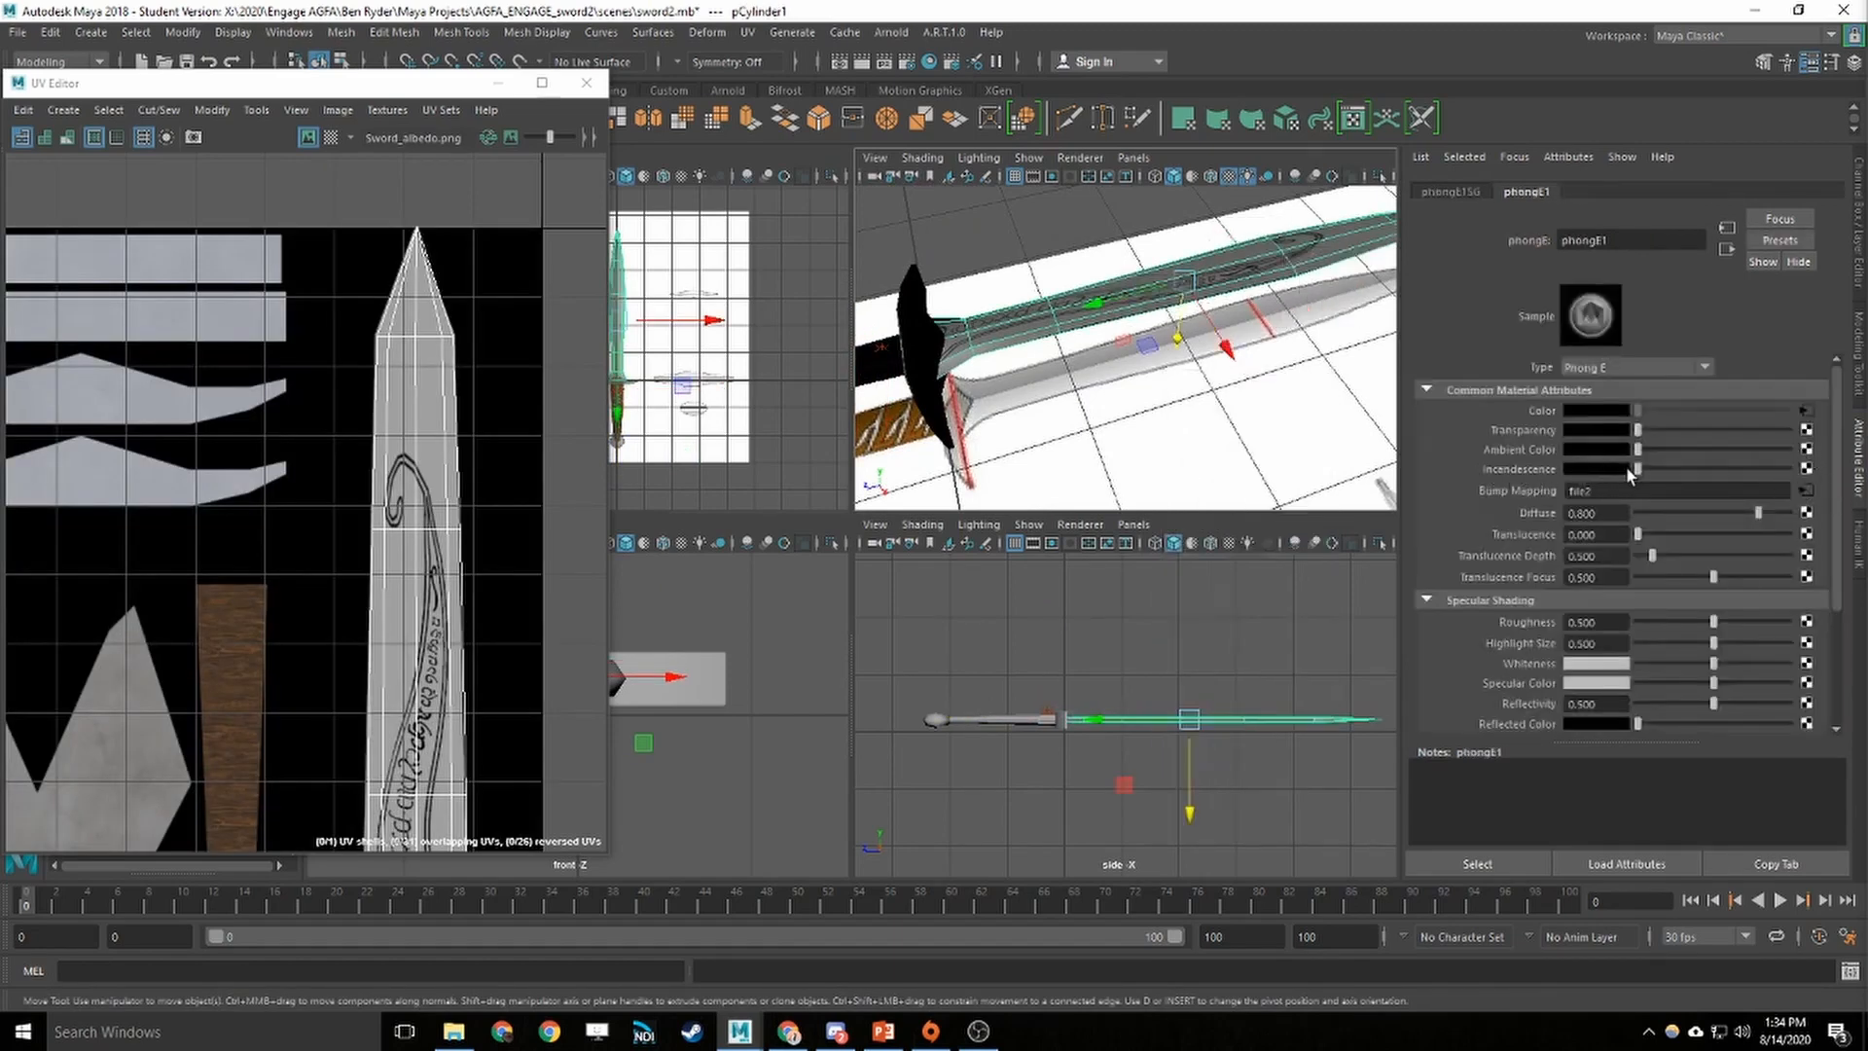
# Try raising the blade material's incandescence to full white, and undo the change
pyautogui.moveTo(1638, 469); pyautogui.dragTo(1787, 472)
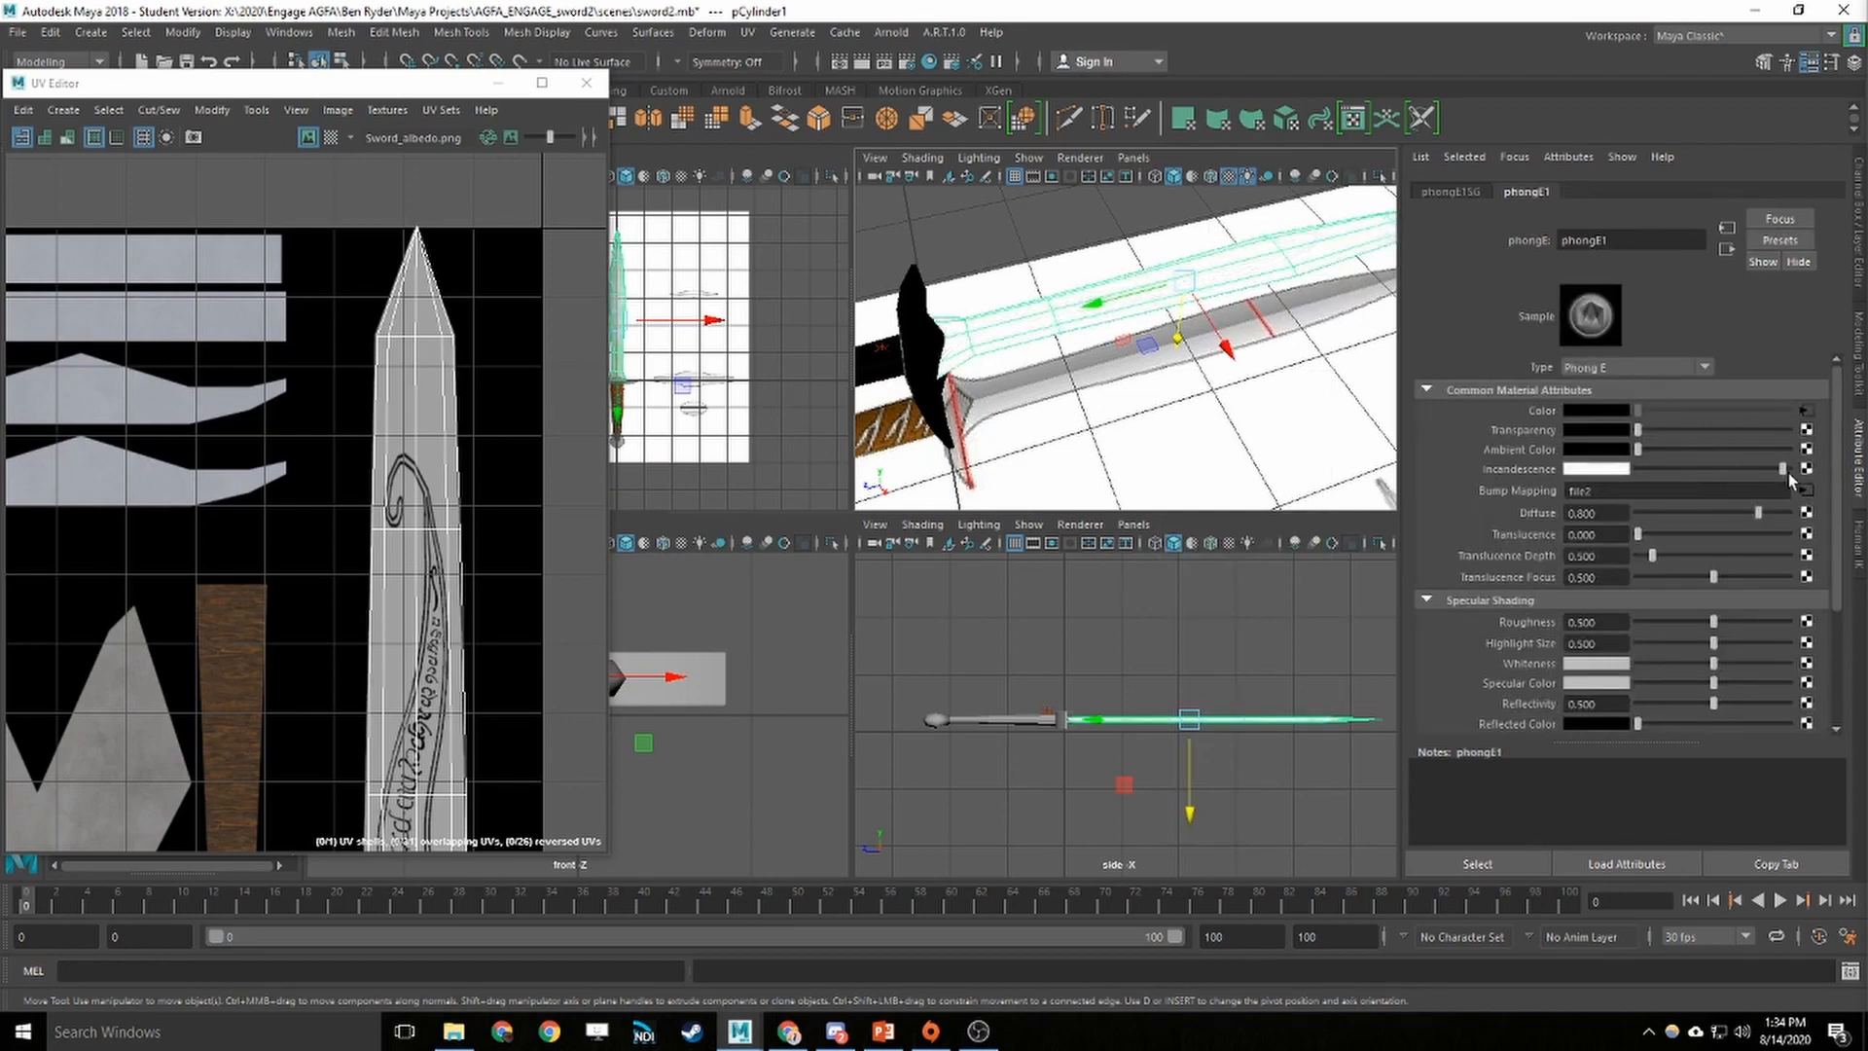
pyautogui.keyDown('alt'); pyautogui.moveTo(1300, 360); pyautogui.dragTo(1260, 386); pyautogui.keyUp('alt')
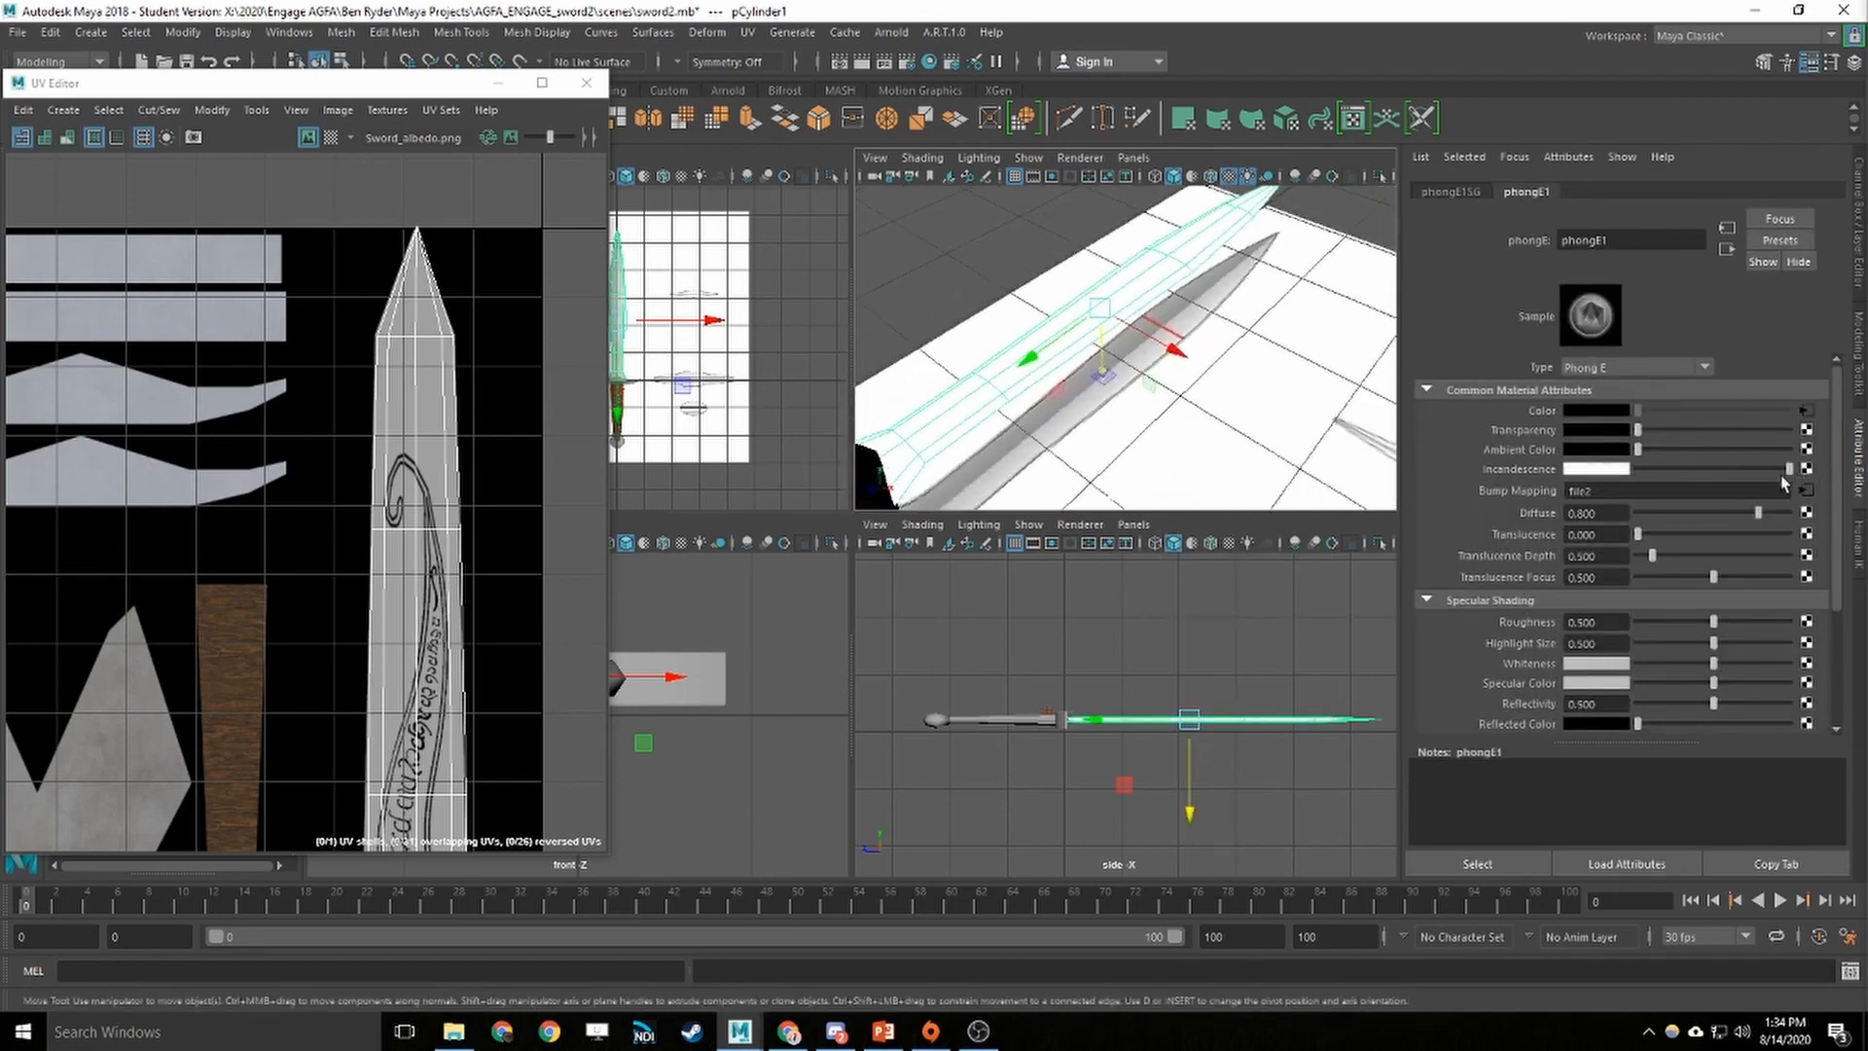
pyautogui.hotkey('ctrl', 'z')
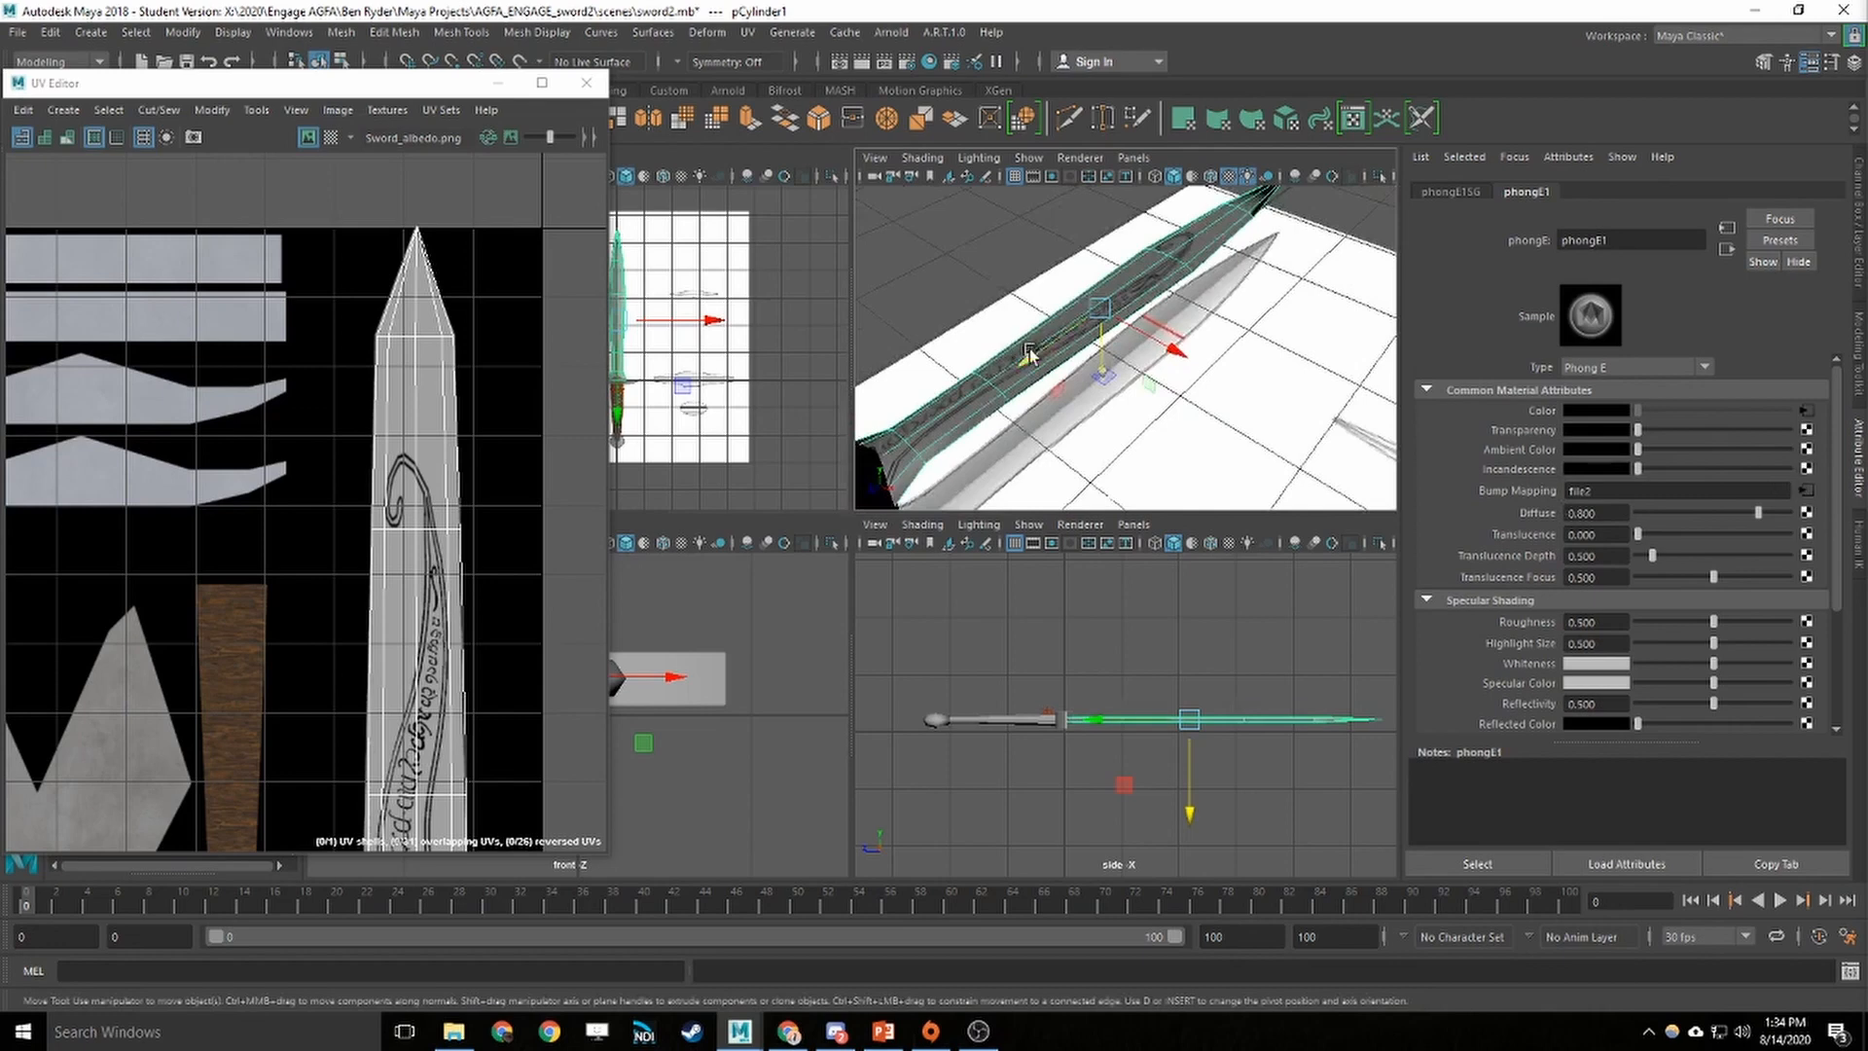
pyautogui.scroll(6, 1032, 353)
pyautogui.scroll(-4, 1046, 356)
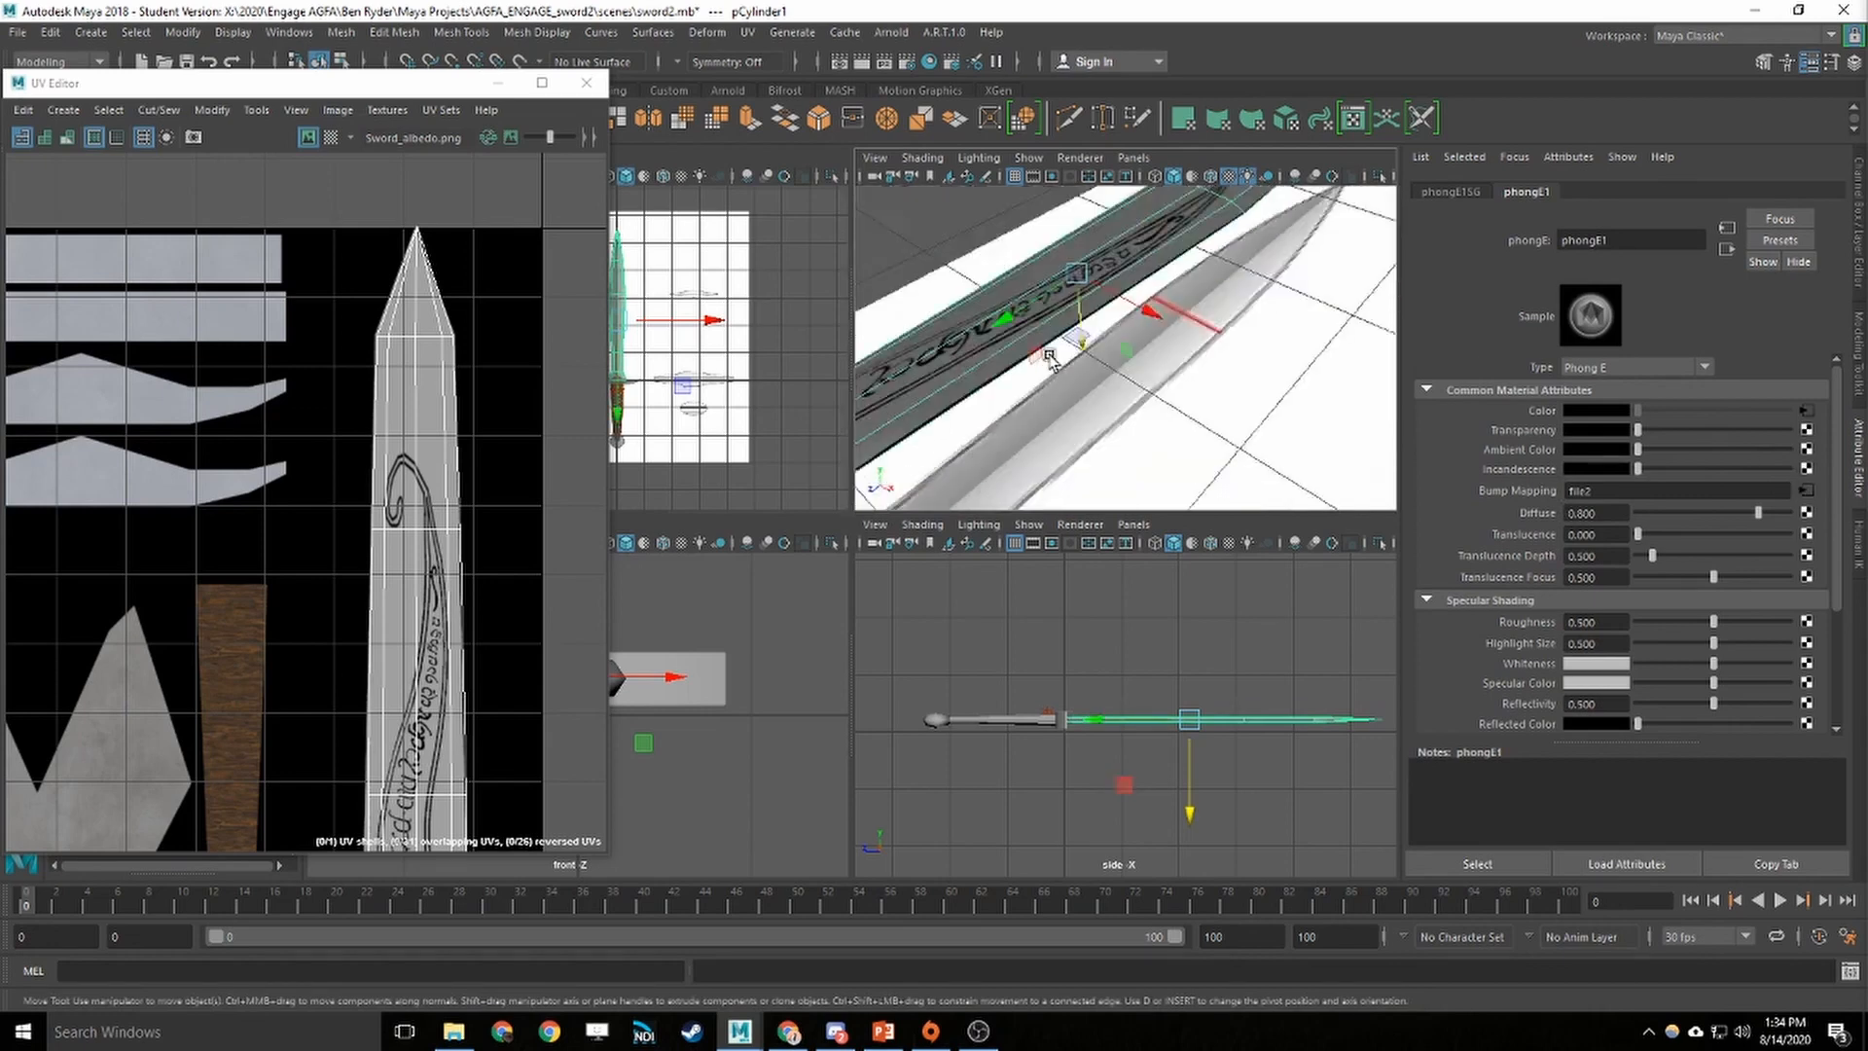
# Connect a file texture to the blade material's incandescence and load Sword_Emission.png as its image
pyautogui.click(1805, 469)
pyautogui.click(958, 425)
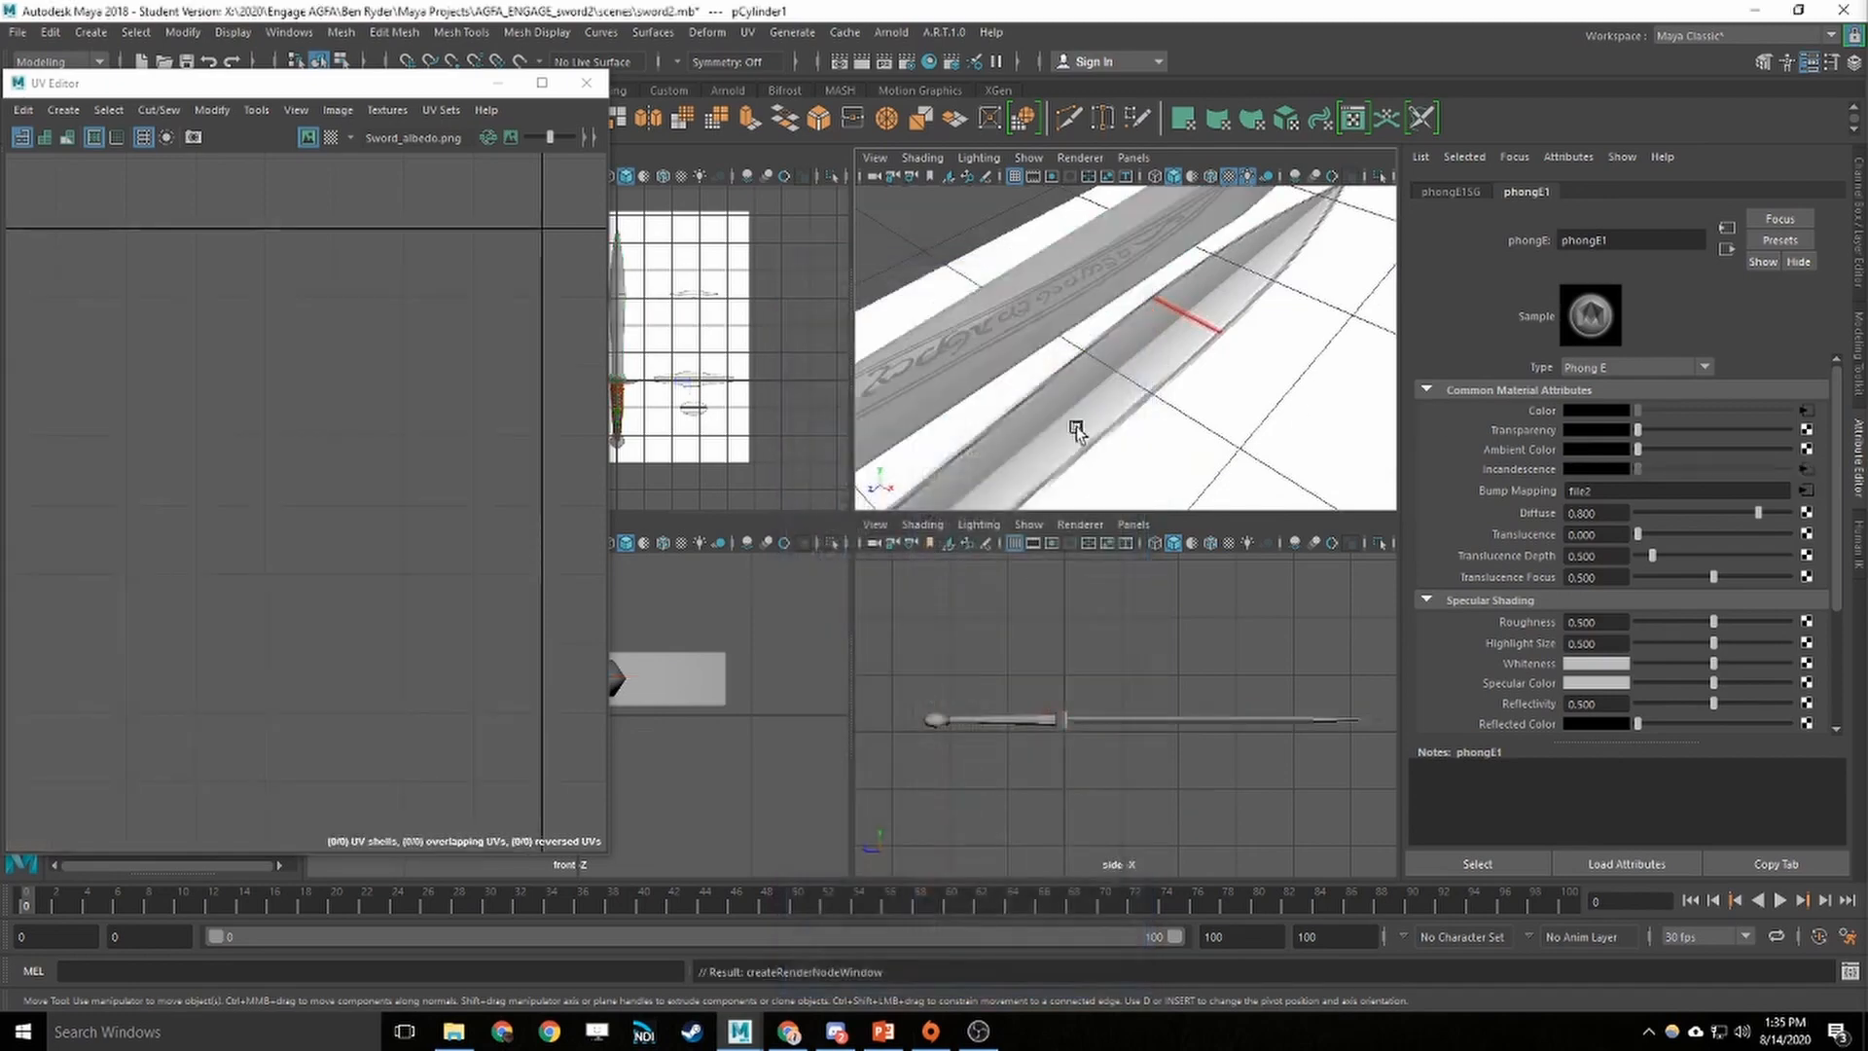
pyautogui.click(1813, 457)
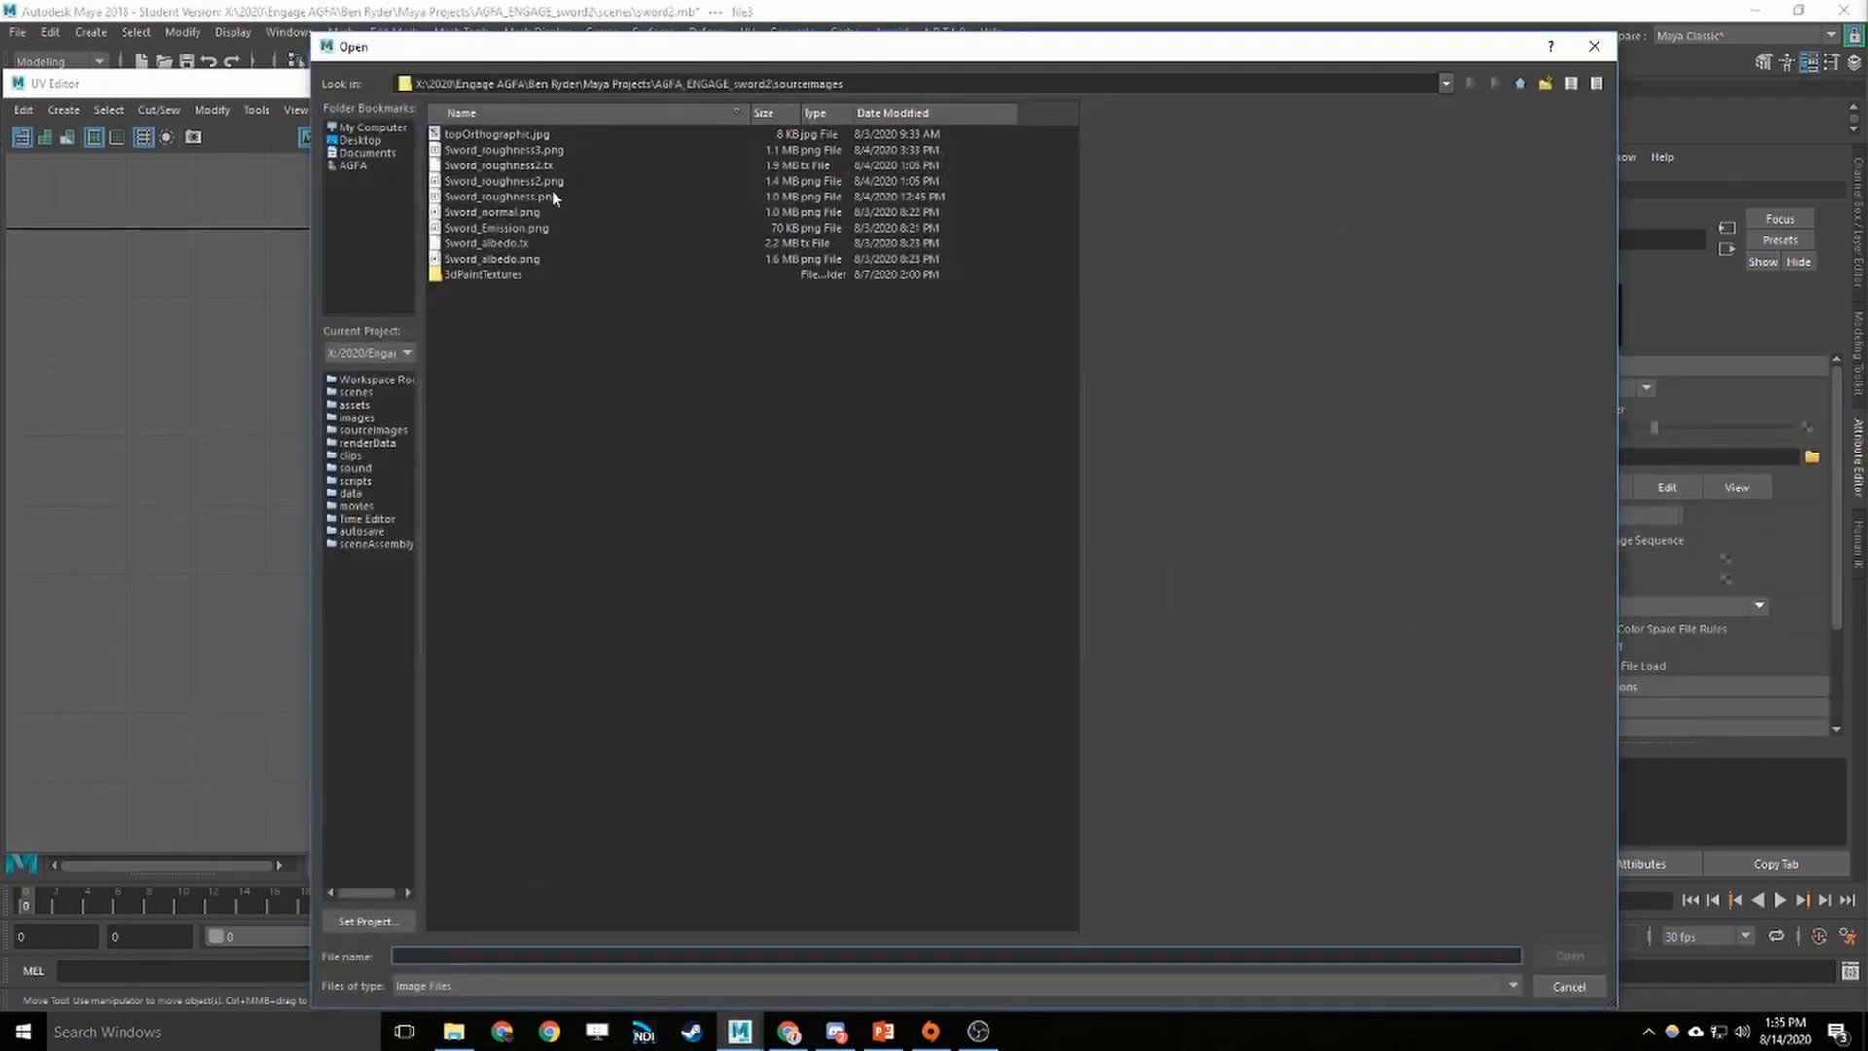
pyautogui.click(522, 230)
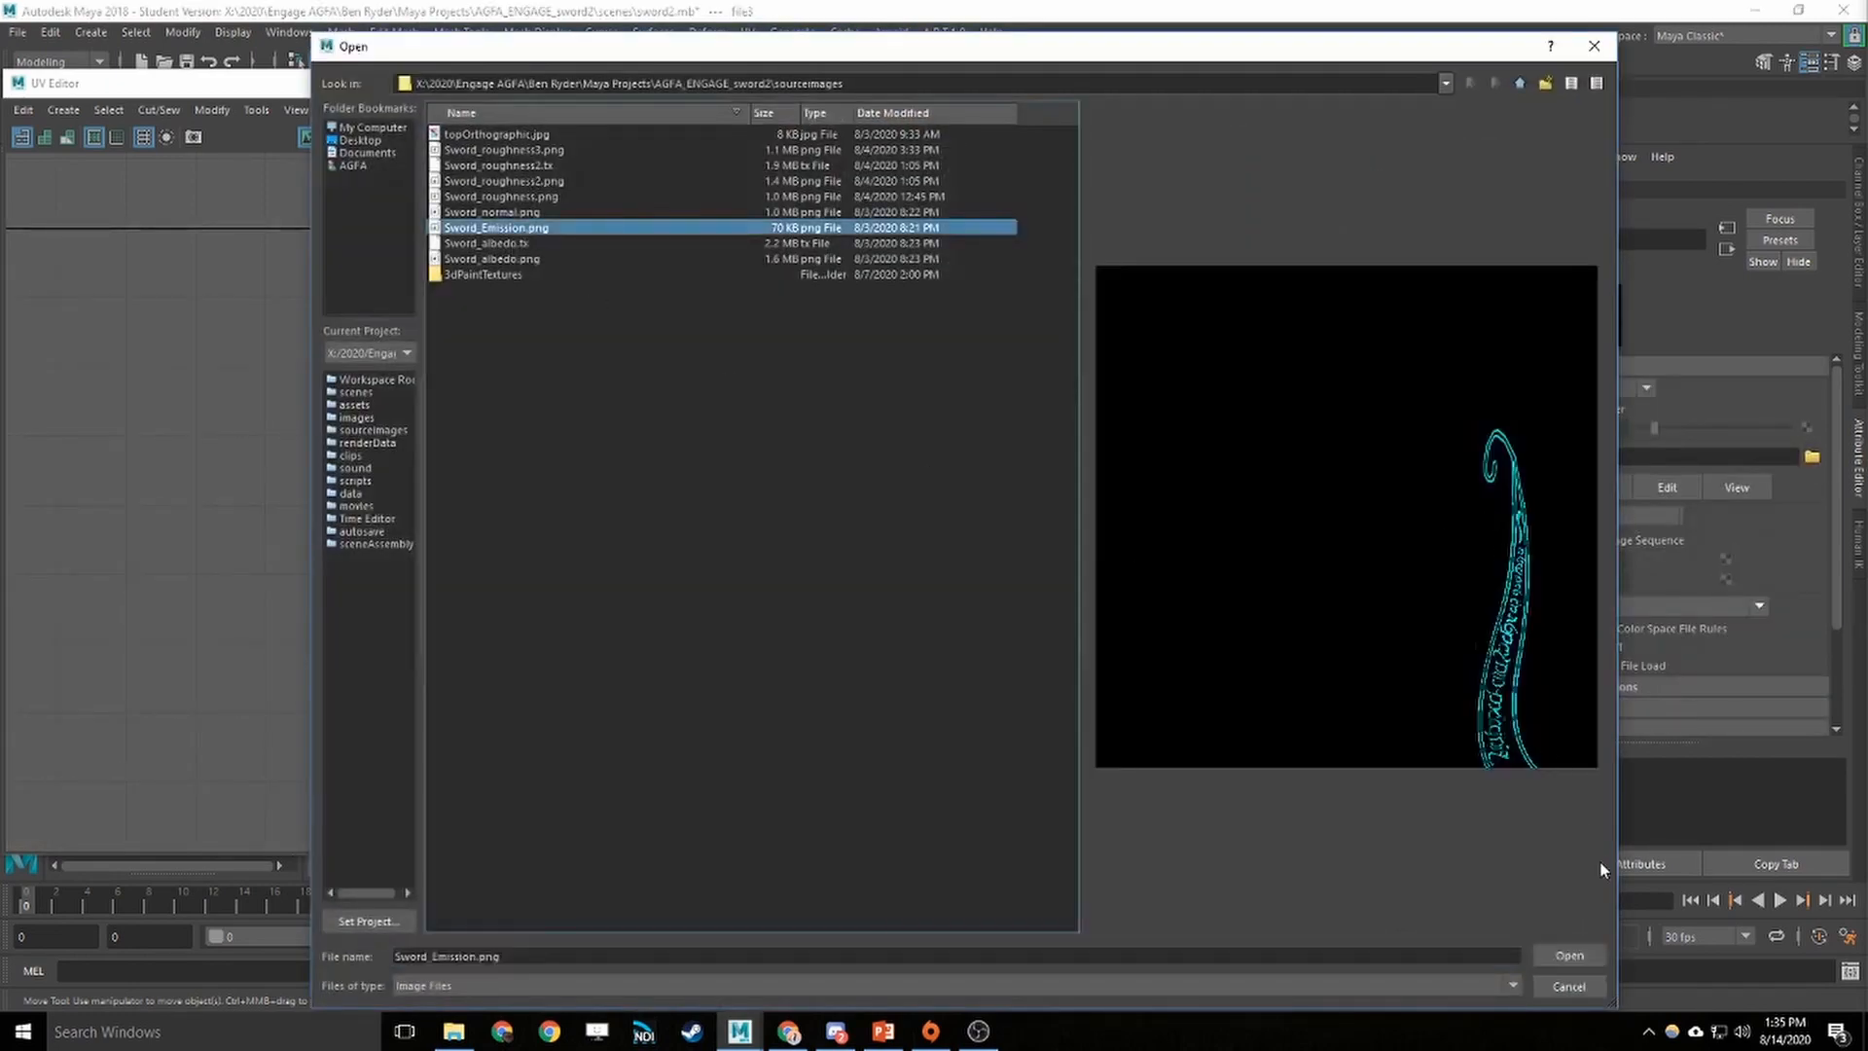
pyautogui.click(1557, 961)
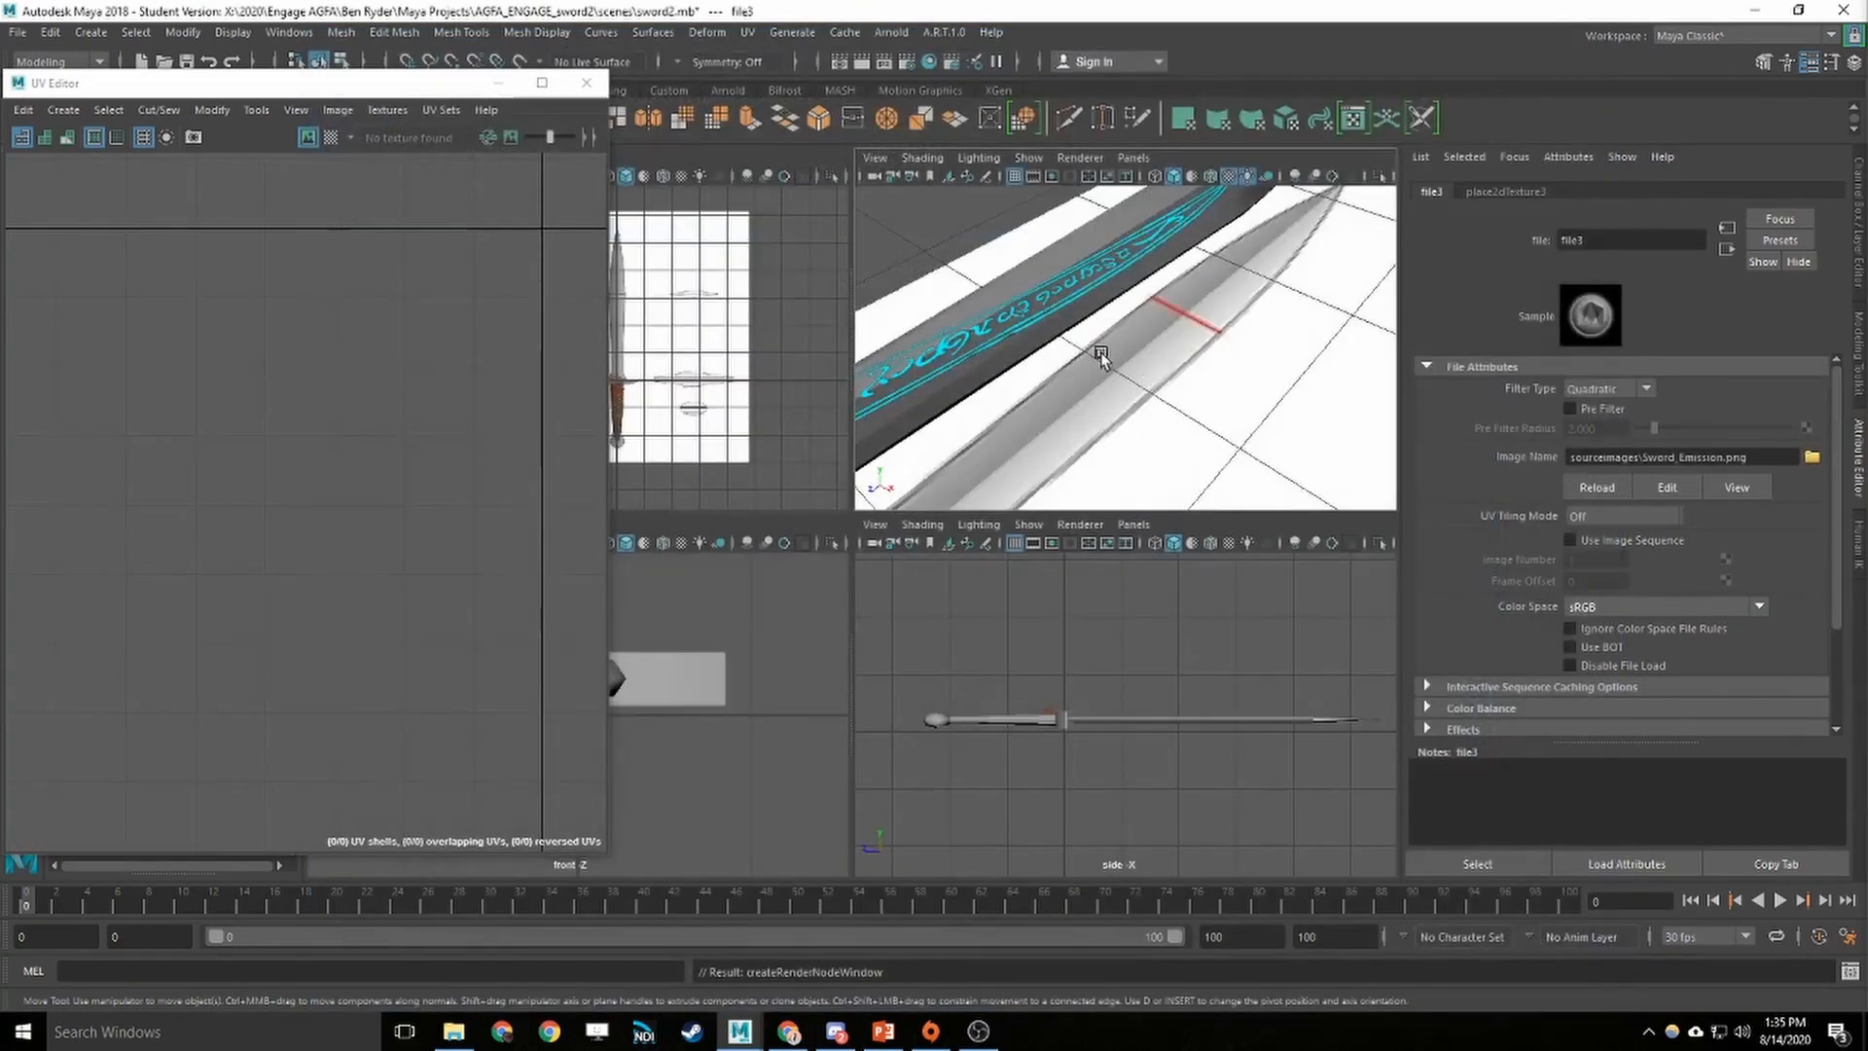
# Reopen the blade's material and connect a file texture with the image Sword_roughness2.png to its roughness
pyautogui.keyDown('alt'); pyautogui.moveTo(1102, 352); pyautogui.dragTo(1225, 340); pyautogui.keyUp('alt')
pyautogui.click(1250, 270)
pyautogui.rightClick(1251, 272)
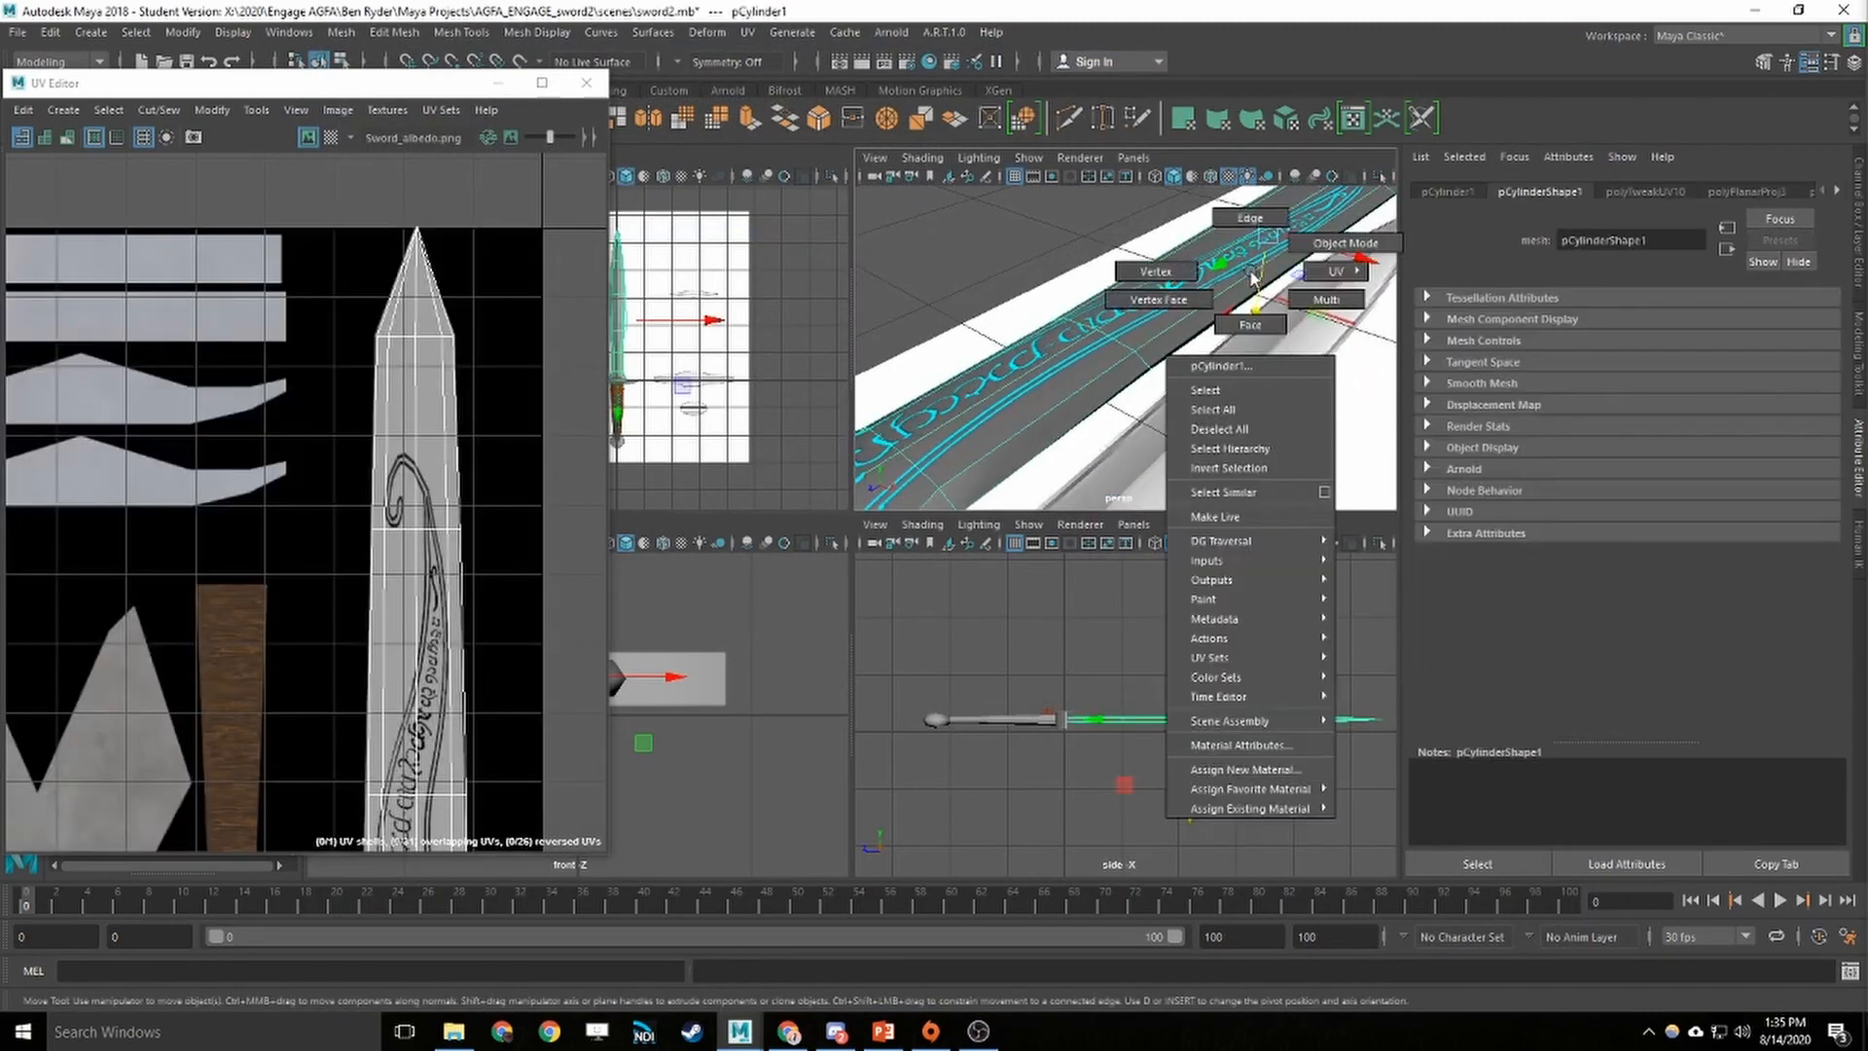
pyautogui.click(1258, 745)
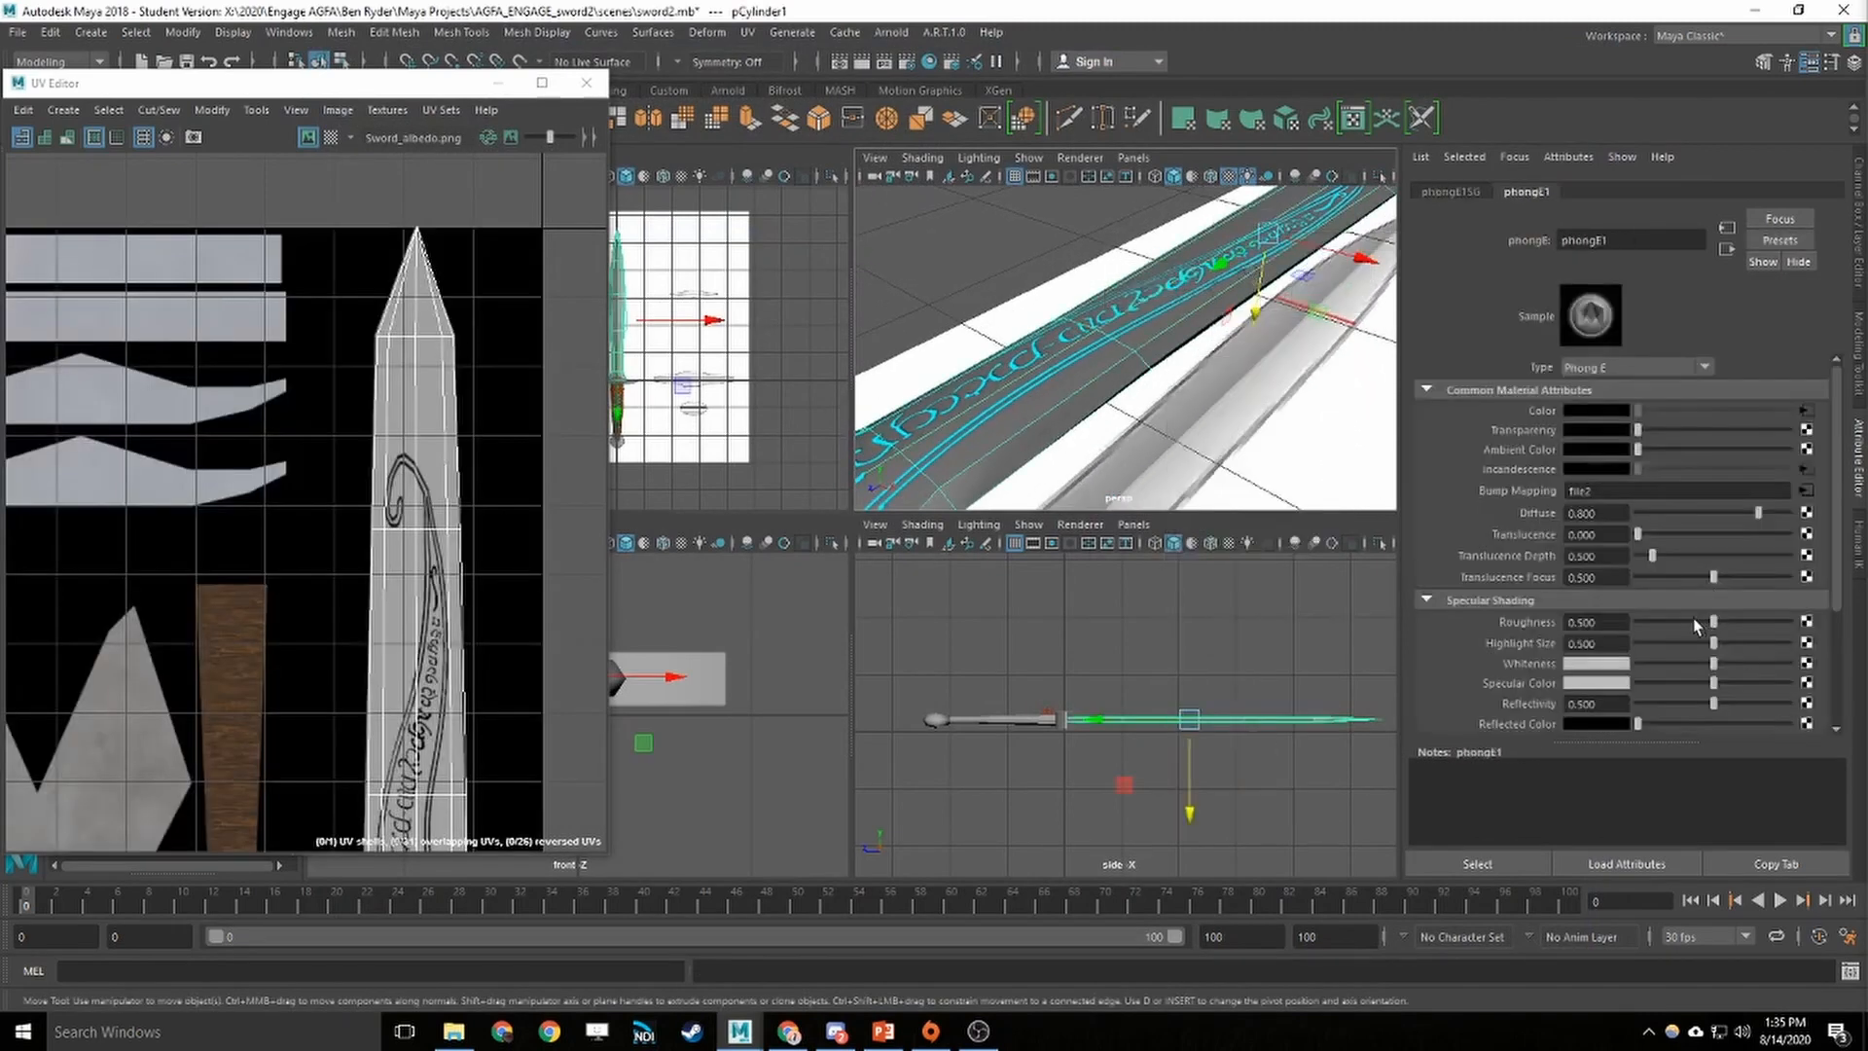
pyautogui.scroll(-3, 1697, 626)
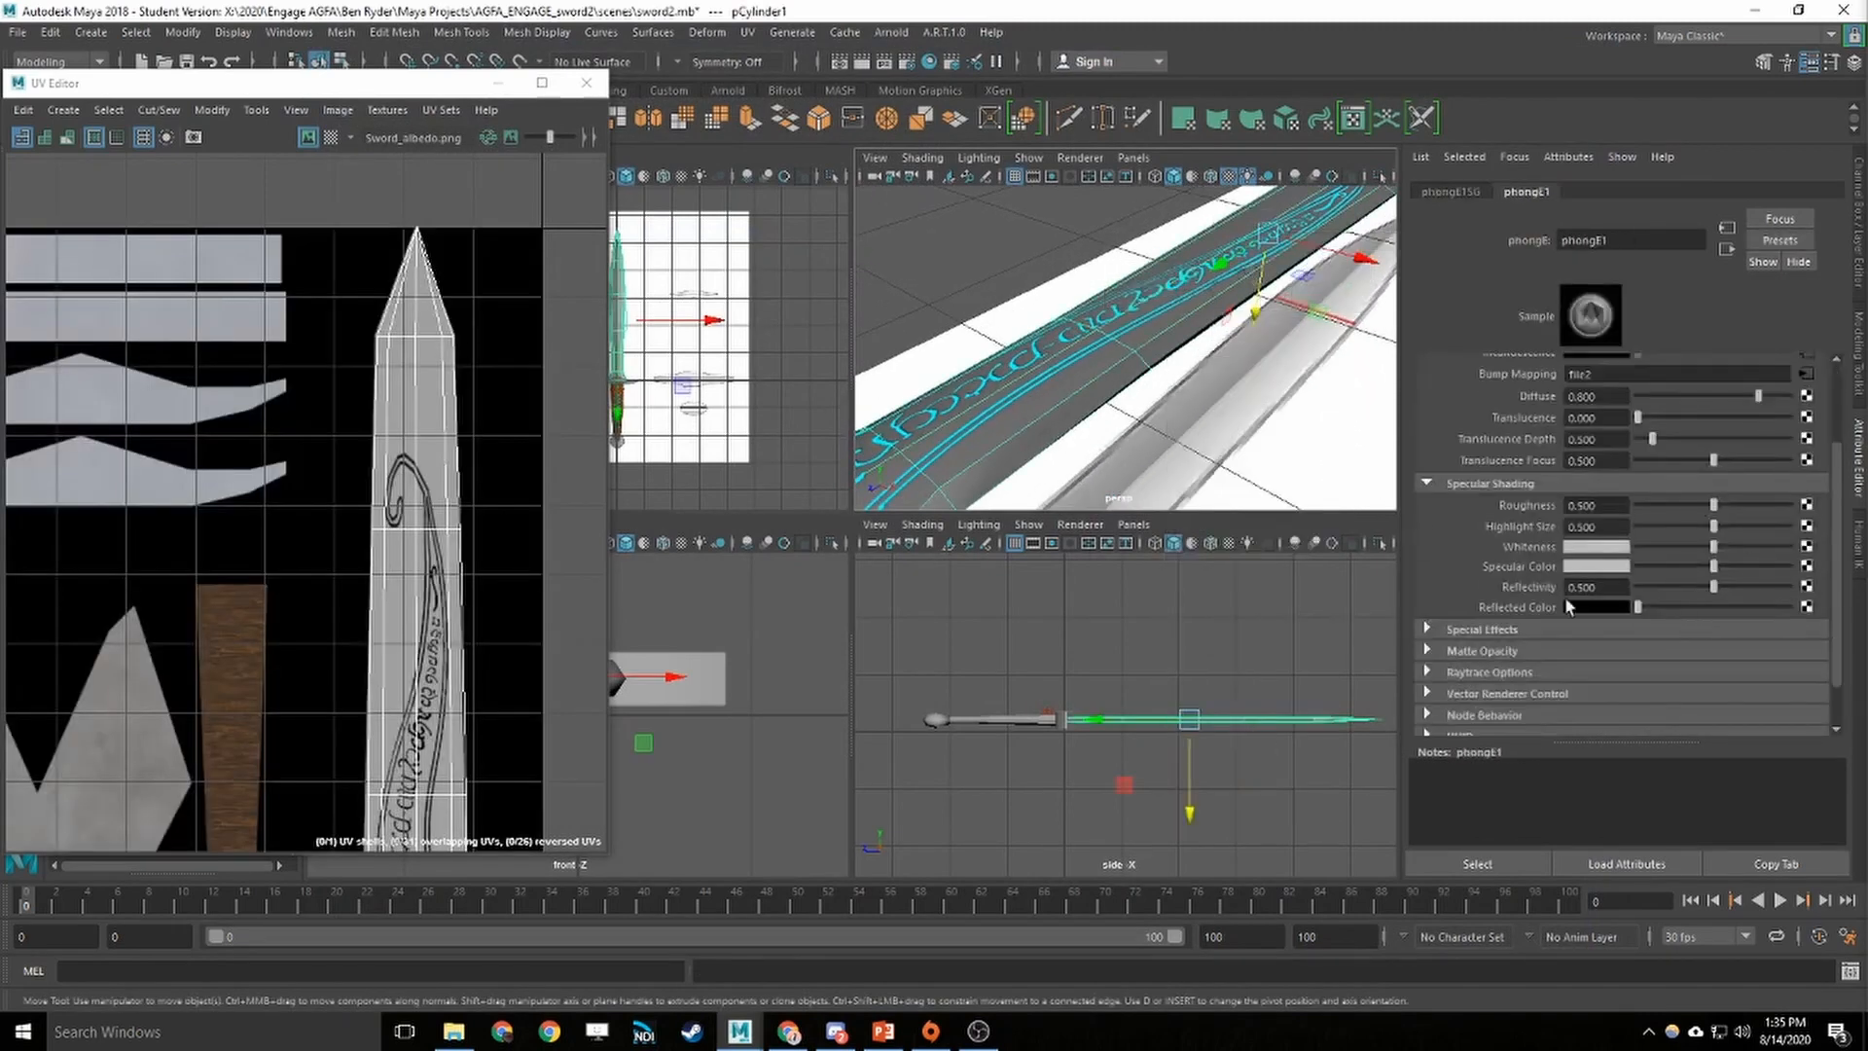
pyautogui.click(1806, 506)
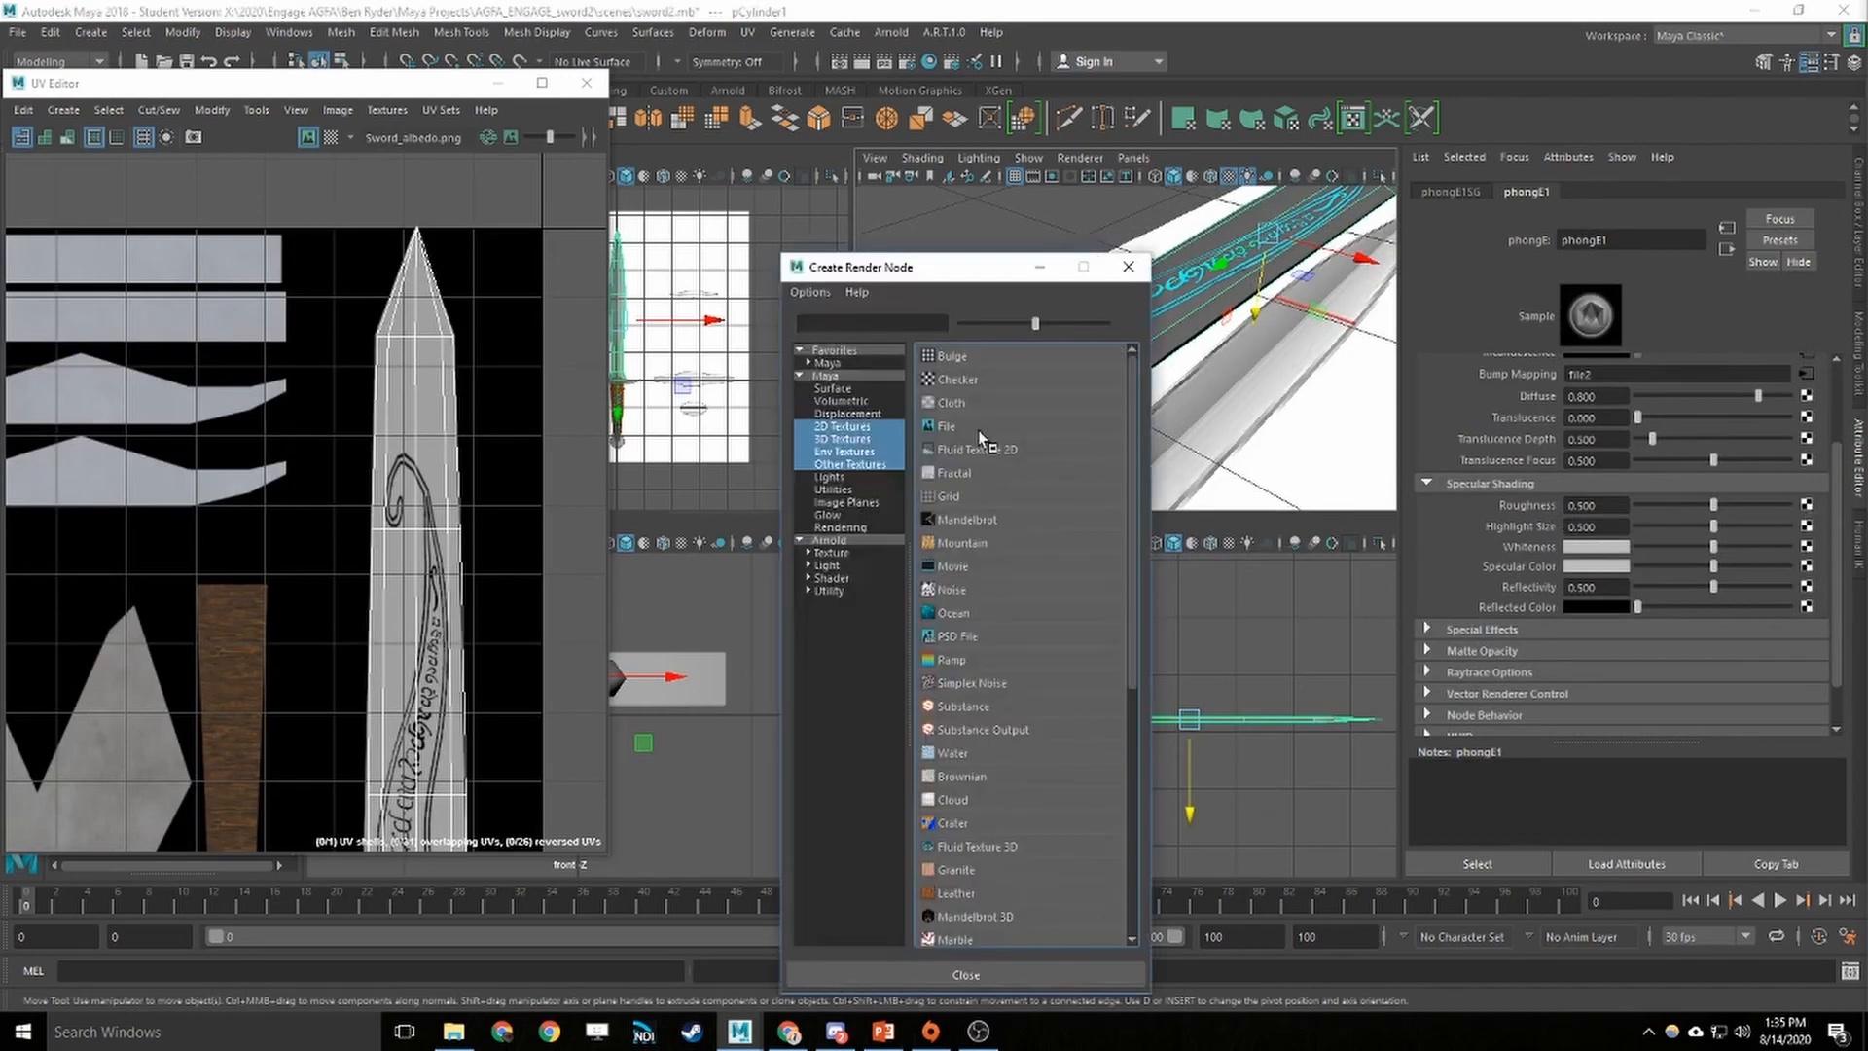
pyautogui.click(946, 426)
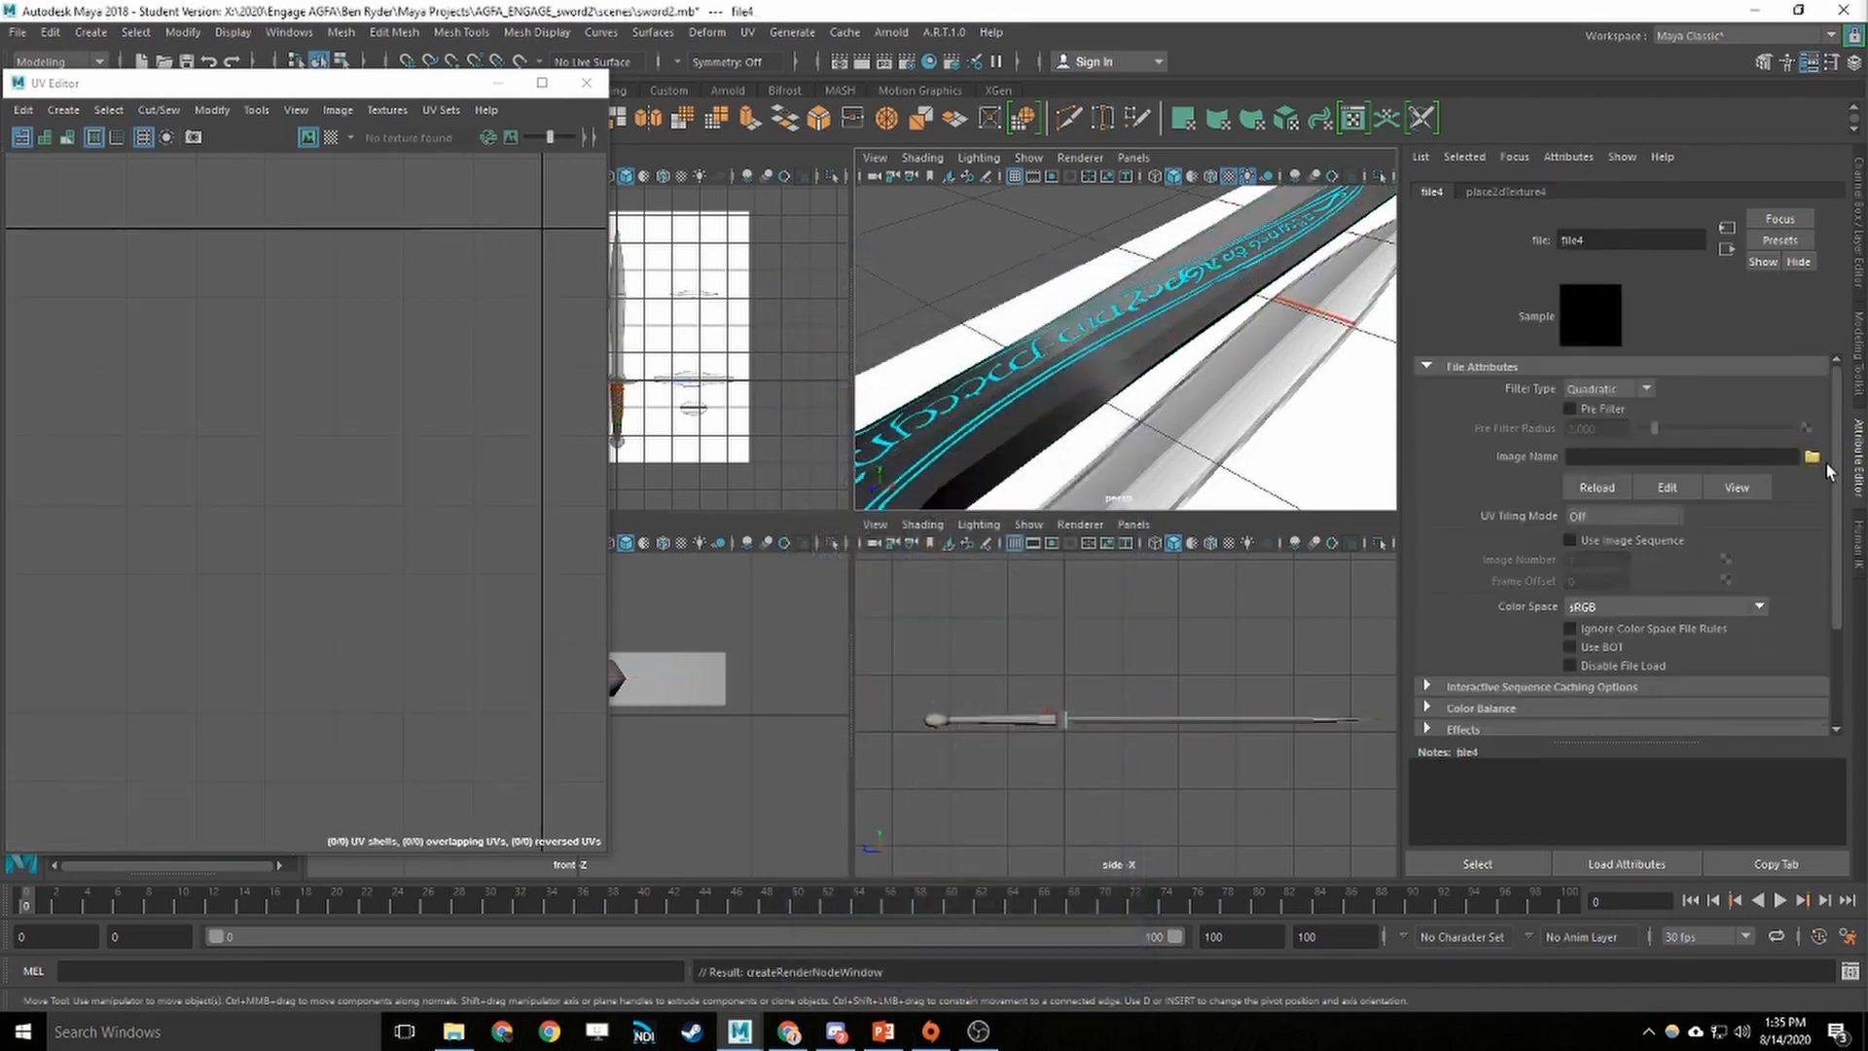
pyautogui.click(1812, 456)
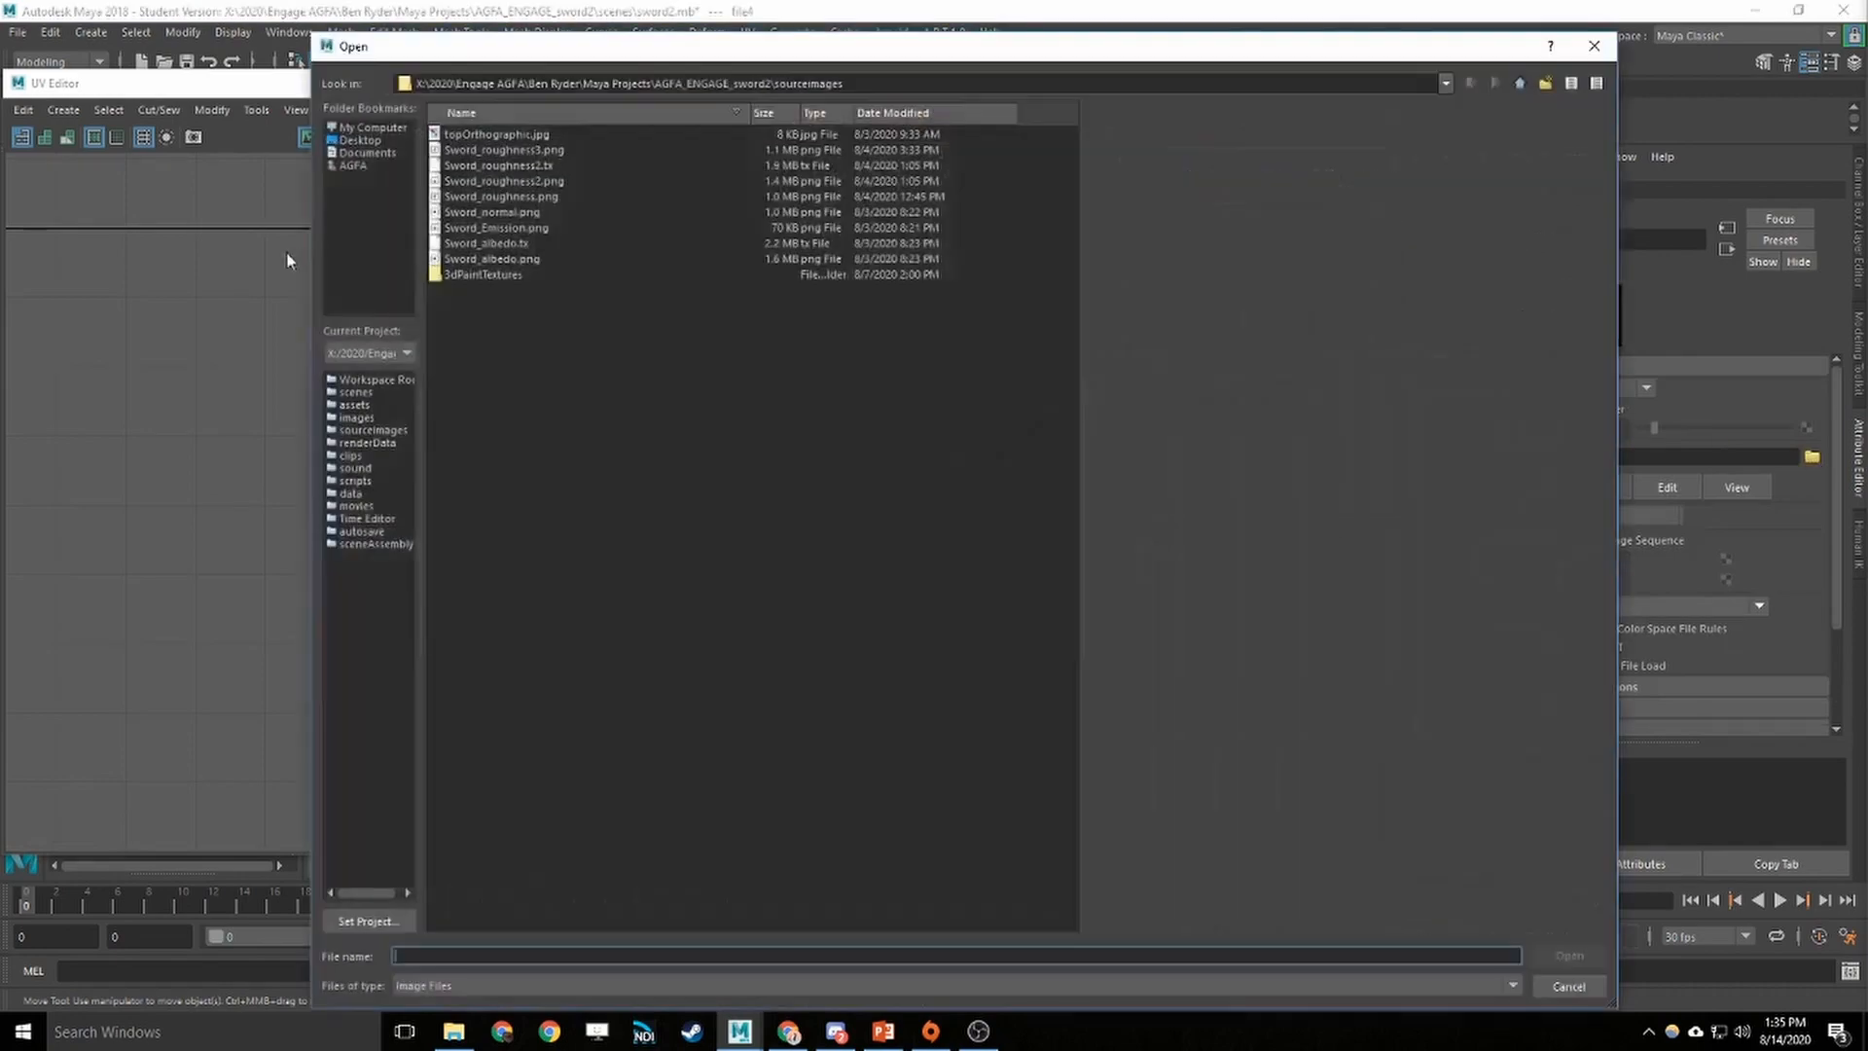
pyautogui.click(550, 181)
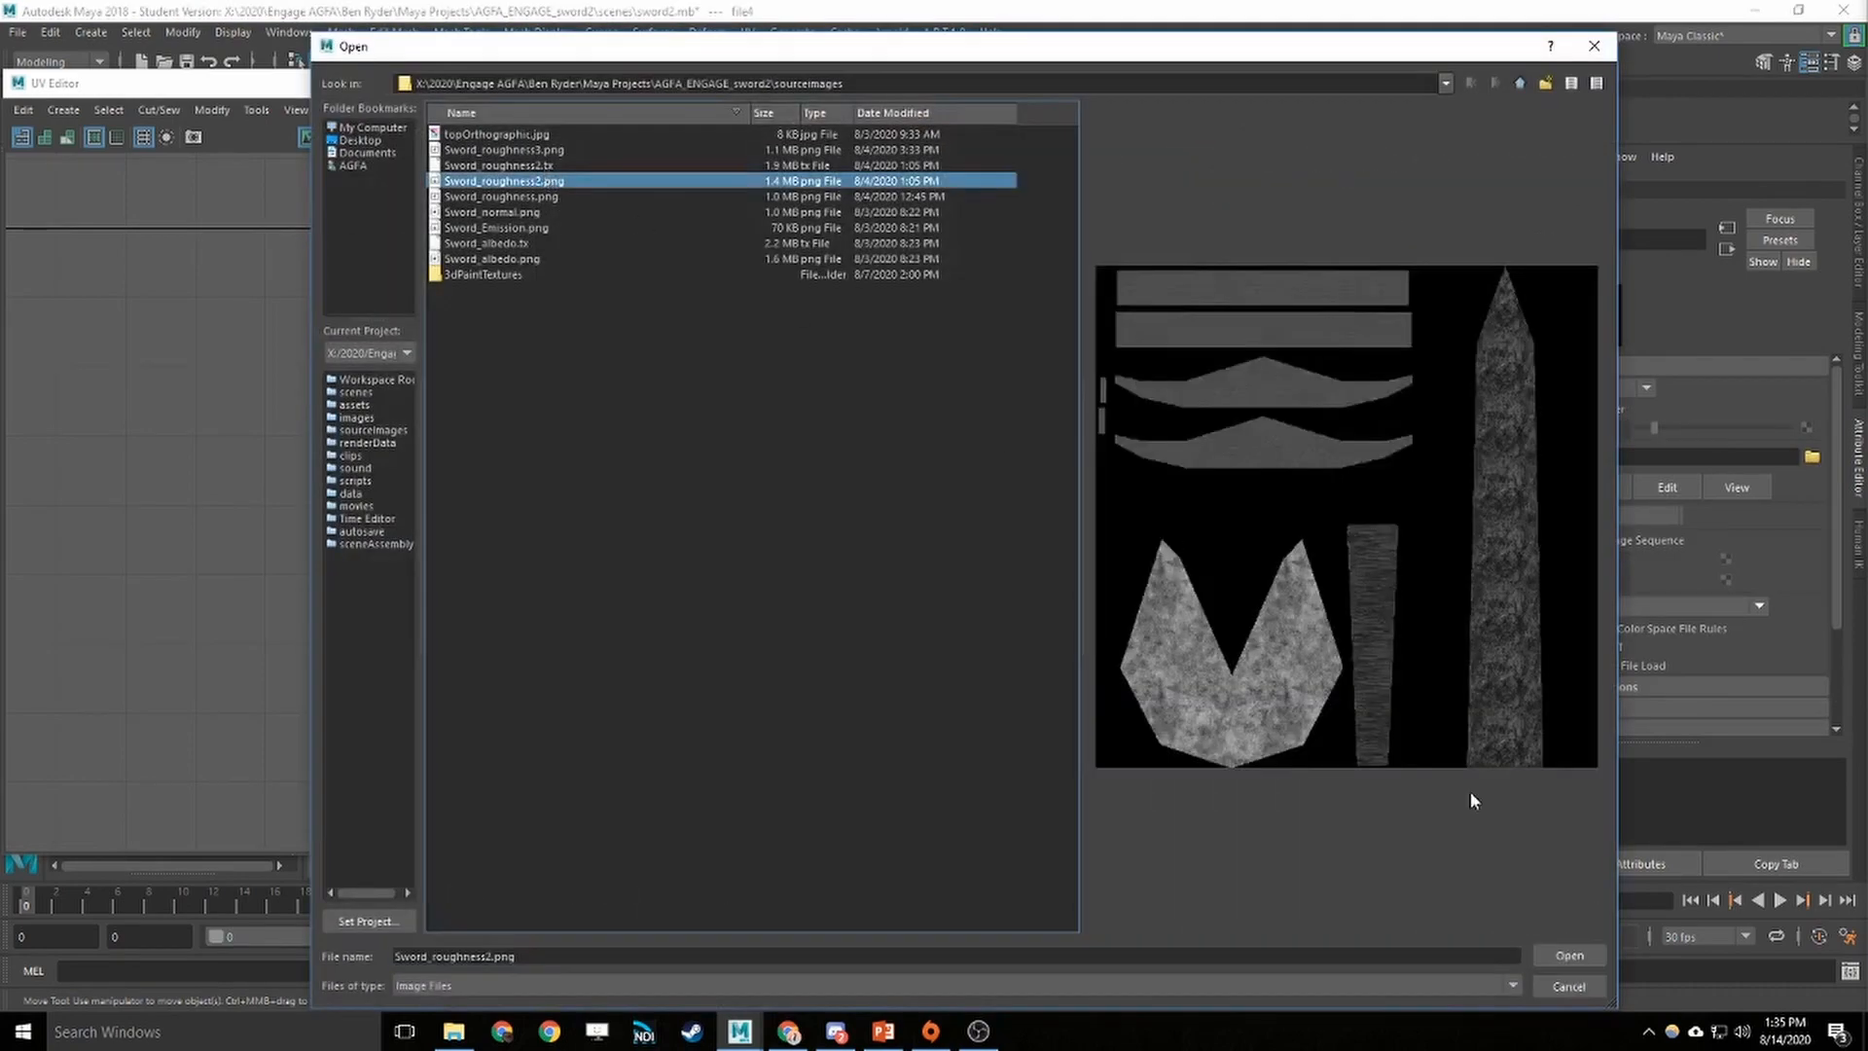
pyautogui.click(1571, 956)
# Examine the blade's emissive engraving and surface roughness up close and along its length
pyautogui.moveTo(1246, 333)
pyautogui.keyDown('alt'); pyautogui.mouseDown()
pyautogui.moveTo(1232, 344)
pyautogui.moveTo(1239, 331)
pyautogui.mouseUp(); pyautogui.keyUp('alt')
pyautogui.scroll(3, 1240, 331)
pyautogui.keyDown('alt'); pyautogui.moveTo(1239, 331); pyautogui.dragTo(1197, 400, button='middle'); pyautogui.keyUp('alt')
pyautogui.scroll(5, 1197, 401)
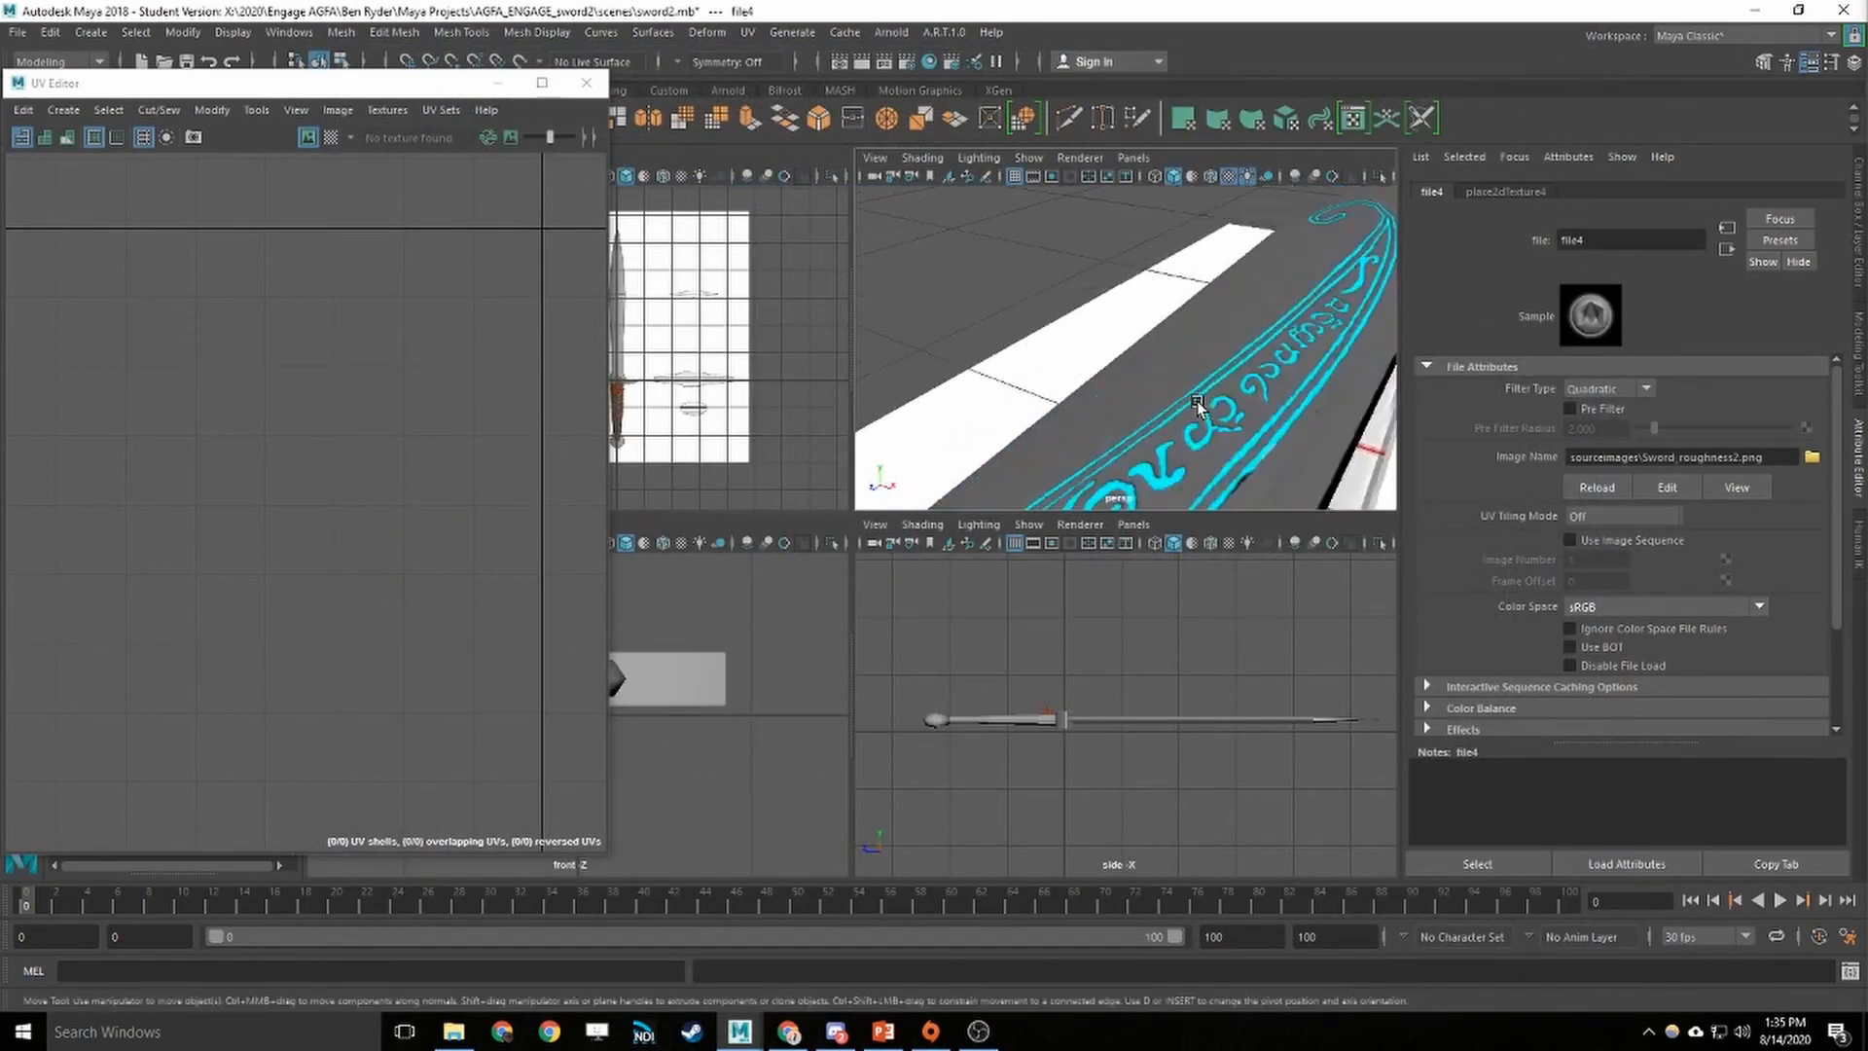
pyautogui.moveTo(1198, 400)
pyautogui.keyDown('alt'); pyautogui.mouseDown()
pyautogui.moveTo(1020, 416)
pyautogui.moveTo(1101, 453)
pyautogui.moveTo(1068, 392)
pyautogui.moveTo(1246, 488)
pyautogui.moveTo(1200, 465)
pyautogui.moveTo(1230, 463)
pyautogui.moveTo(1174, 473)
pyautogui.moveTo(1256, 464)
pyautogui.moveTo(1159, 500)
pyautogui.moveTo(1166, 517)
pyautogui.moveTo(1203, 463)
pyautogui.moveTo(1180, 488)
pyautogui.moveTo(1243, 483)
pyautogui.moveTo(1179, 458)
pyautogui.moveTo(1195, 475)
pyautogui.moveTo(1147, 533)
pyautogui.moveTo(1281, 404)
pyautogui.moveTo(1209, 380)
pyautogui.mouseUp(); pyautogui.keyUp('alt')
pyautogui.scroll(6, 1209, 379)
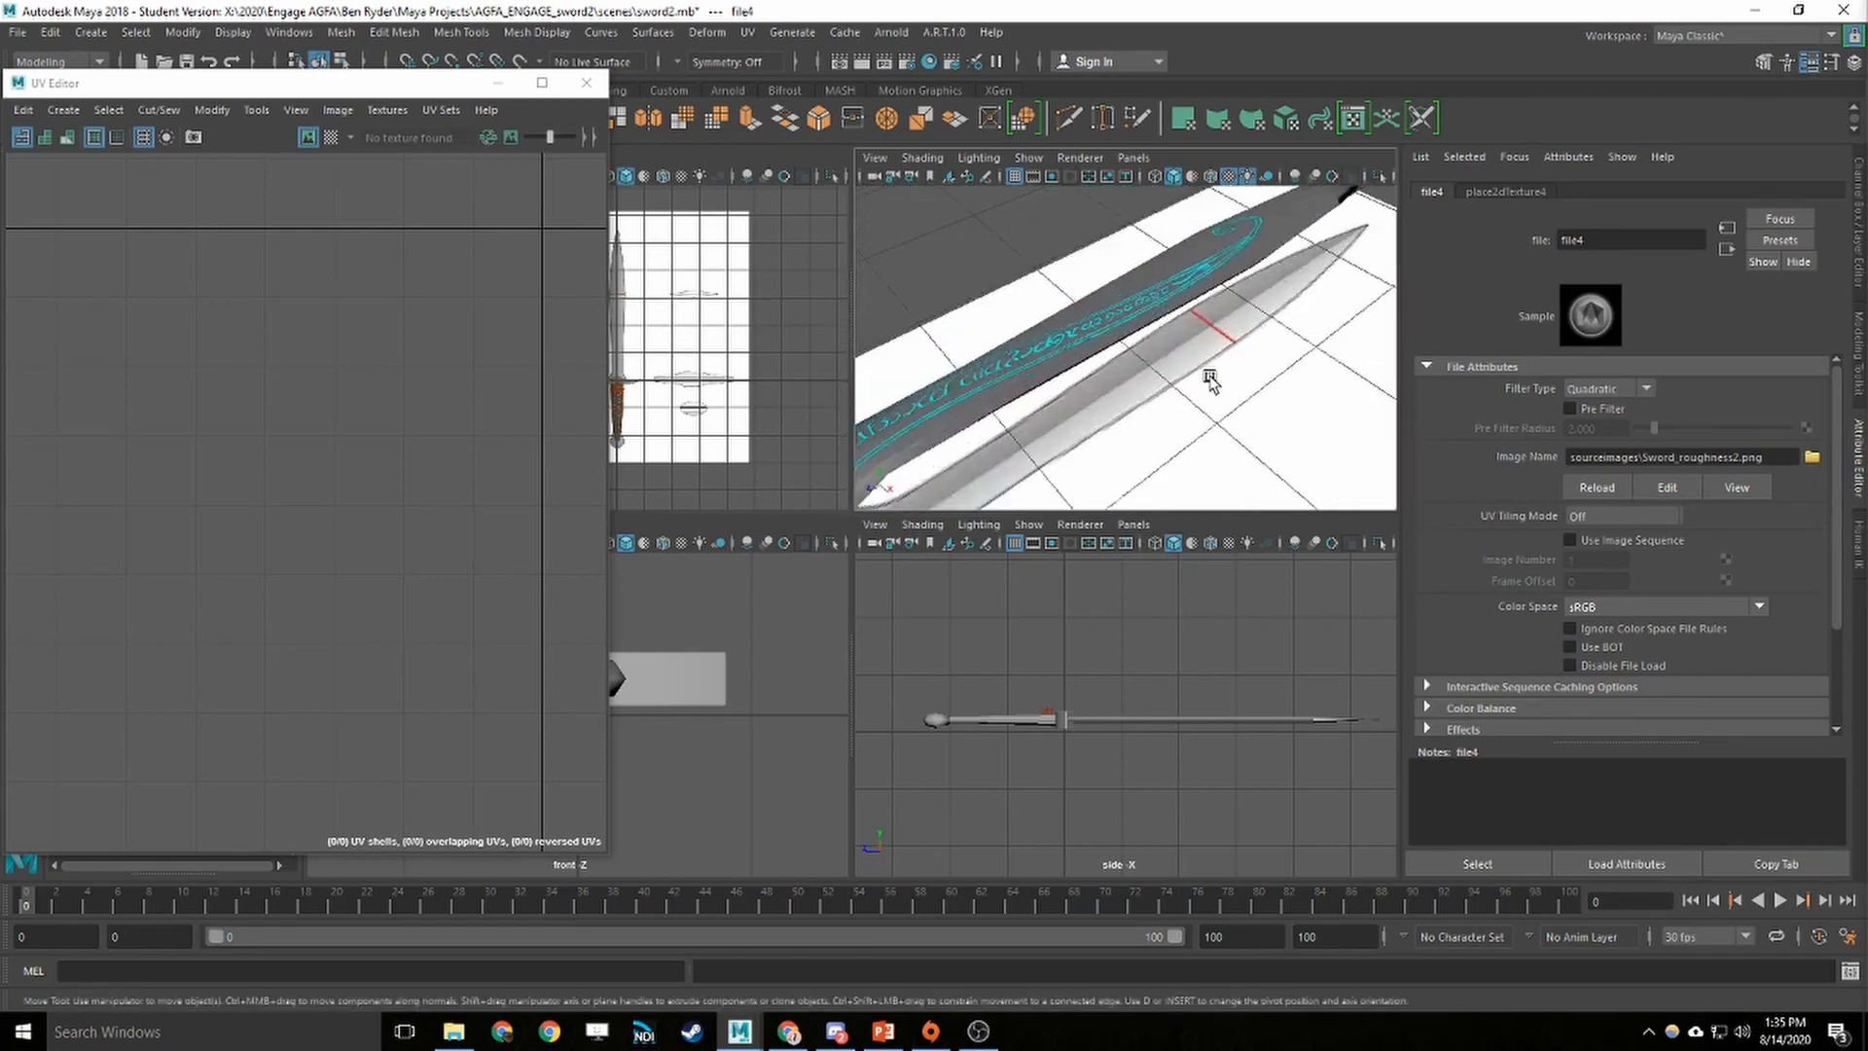
pyautogui.scroll(-5, 1130, 417)
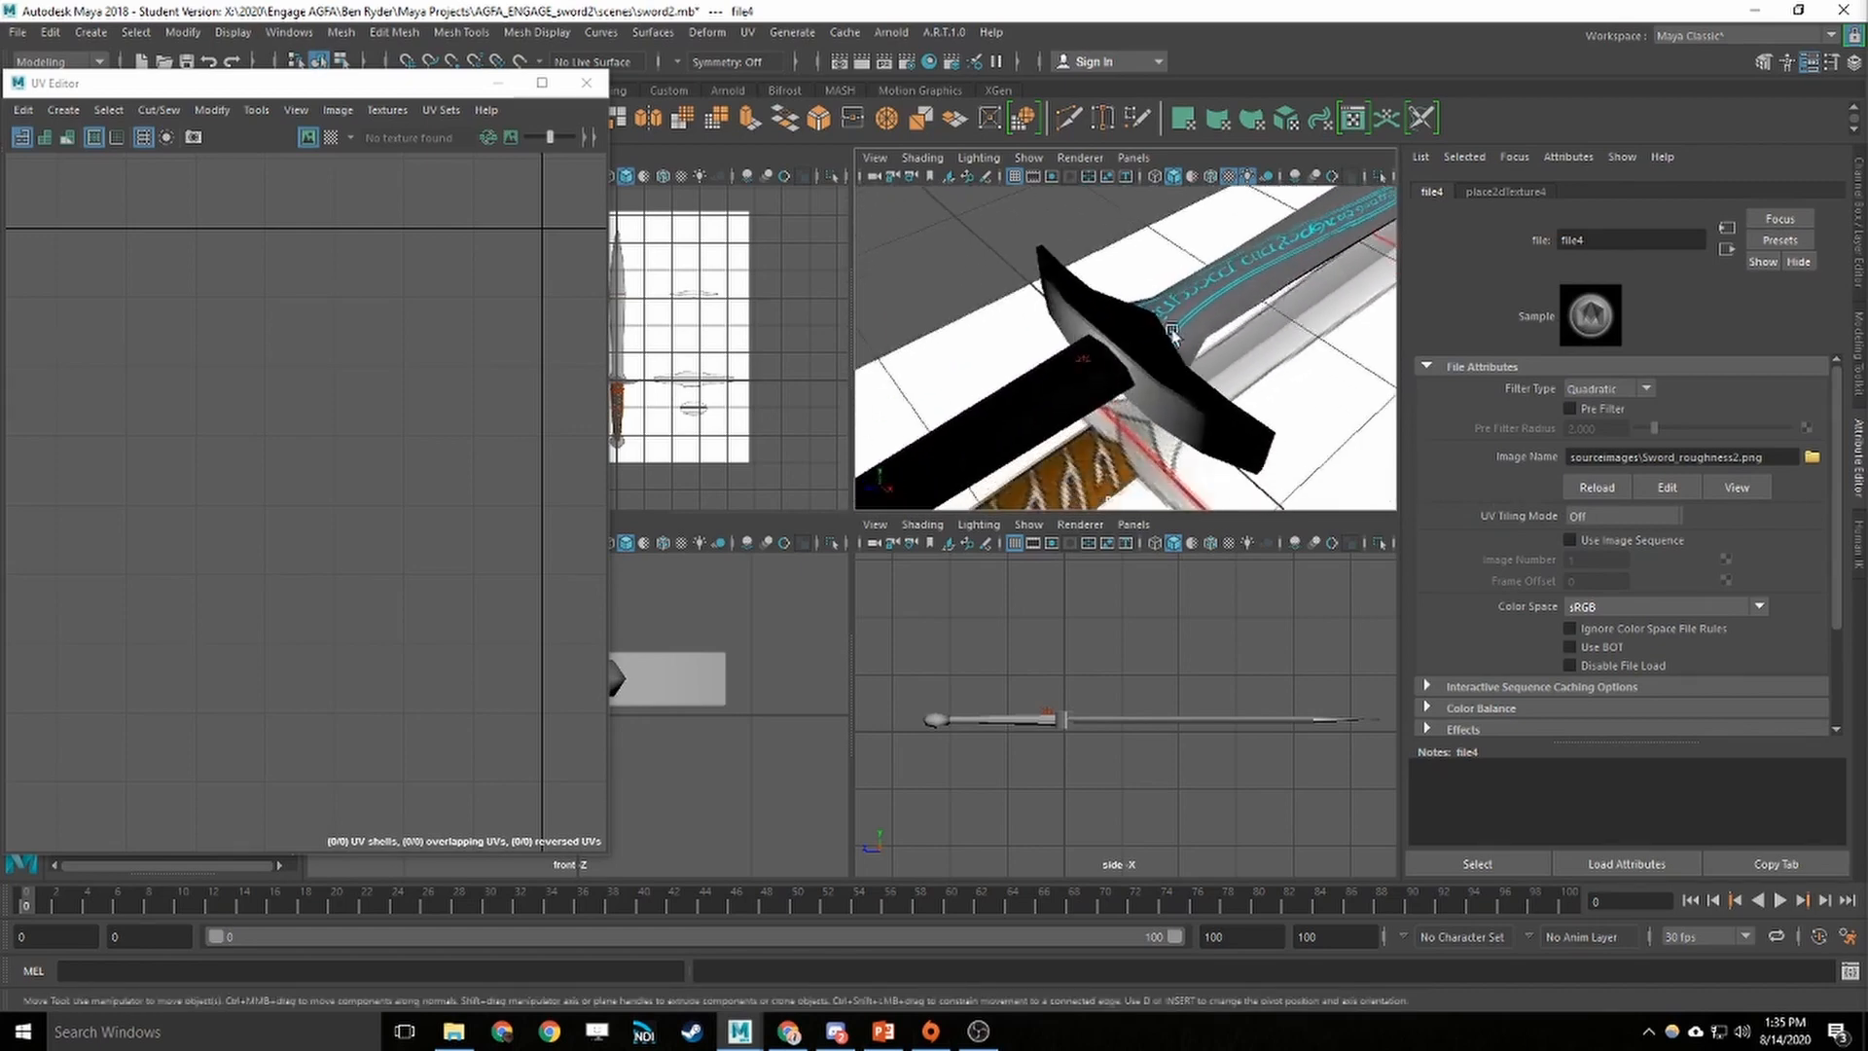
# Select the crossguard and inspect it together with the textured blade from several angles
pyautogui.click(1140, 341)
pyautogui.keyDown('alt'); pyautogui.moveTo(1326, 331); pyautogui.dragTo(1284, 350); pyautogui.keyUp('alt')
pyautogui.keyDown('alt'); pyautogui.moveTo(1284, 350); pyautogui.dragTo(1417, 287, button='middle'); pyautogui.keyUp('alt')
pyautogui.click(1198, 340)
pyautogui.keyDown('alt'); pyautogui.moveTo(1265, 347); pyautogui.dragTo(1197, 345); pyautogui.keyUp('alt')
pyautogui.click(1245, 365)
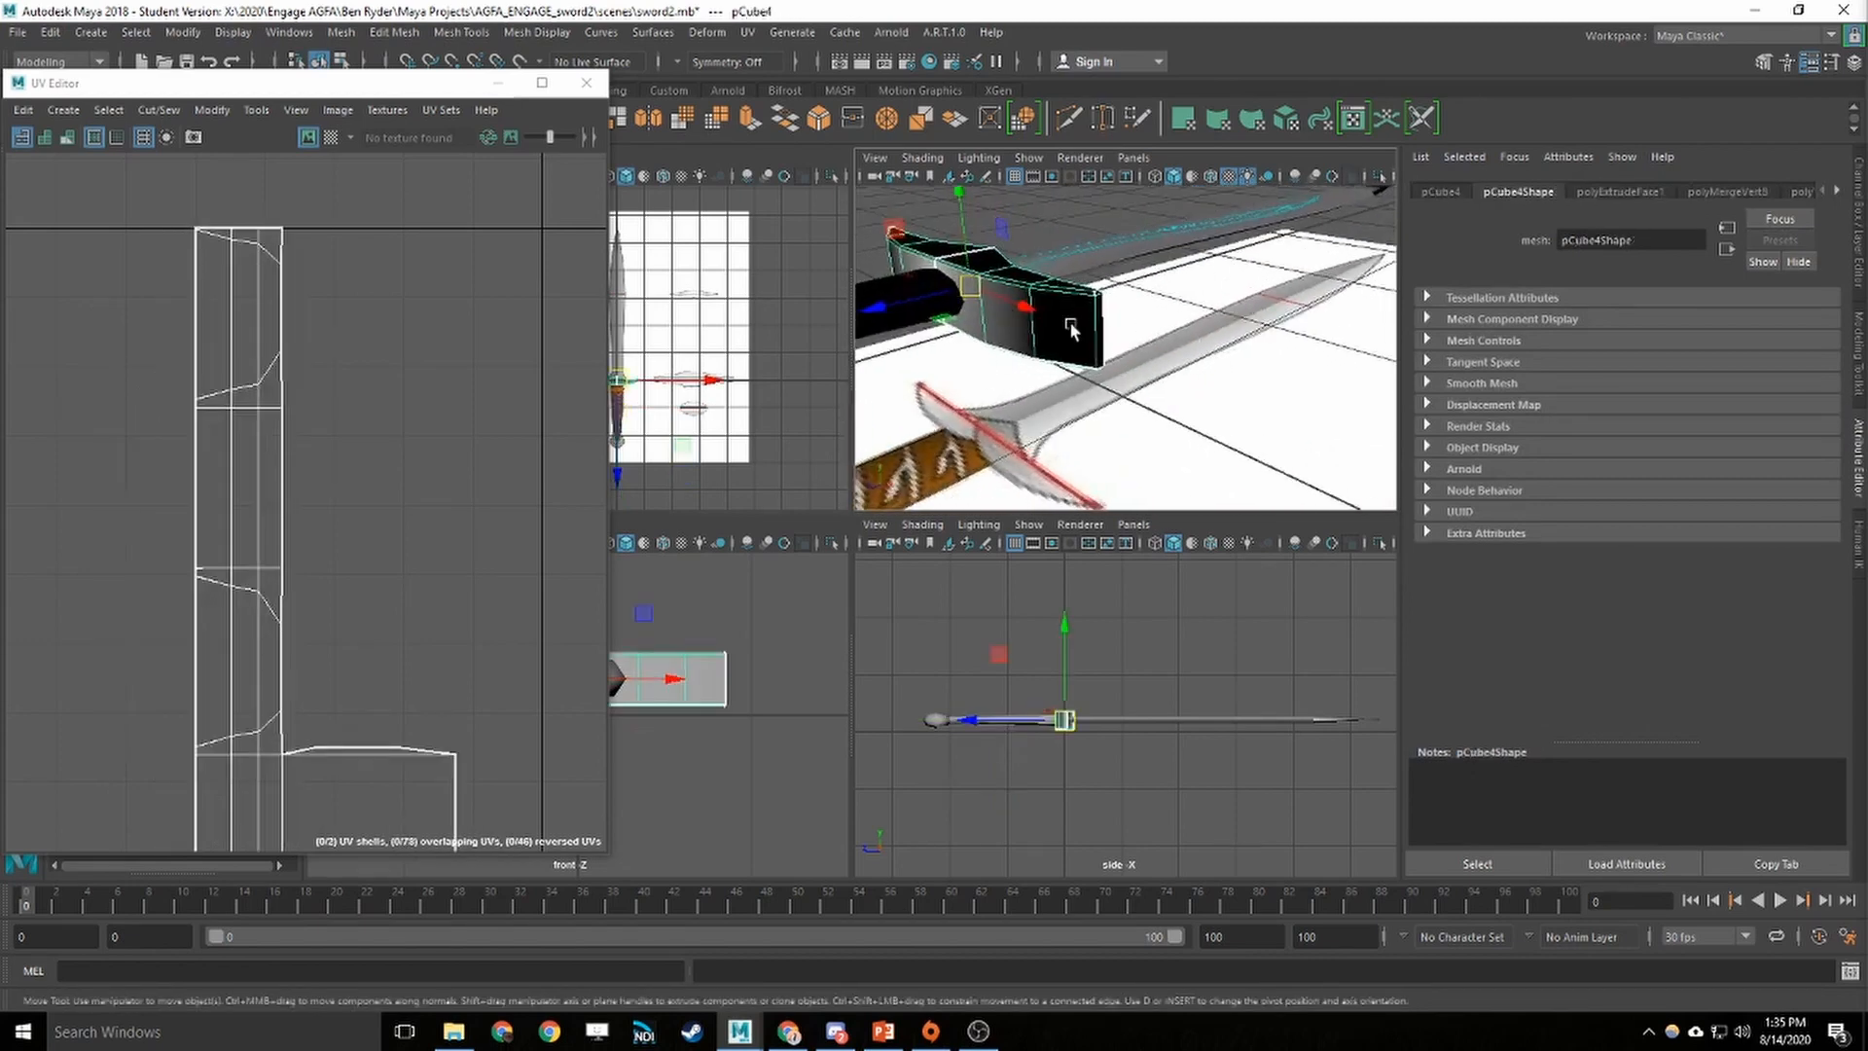
pyautogui.keyDown('alt'); pyautogui.moveTo(991, 360); pyautogui.dragTo(953, 399, button='middle'); pyautogui.keyUp('alt')
pyautogui.keyDown('alt'); pyautogui.moveTo(1126, 309); pyautogui.dragTo(1144, 402); pyautogui.keyUp('alt')
pyautogui.keyDown('alt'); pyautogui.moveTo(1109, 412); pyautogui.dragTo(1046, 413, button='middle'); pyautogui.keyUp('alt')
pyautogui.keyDown('alt'); pyautogui.moveTo(1046, 413); pyautogui.dragTo(1180, 395); pyautogui.keyUp('alt')
pyautogui.keyDown('alt'); pyautogui.moveTo(1180, 395); pyautogui.dragTo(1048, 368, button='middle'); pyautogui.keyUp('alt')
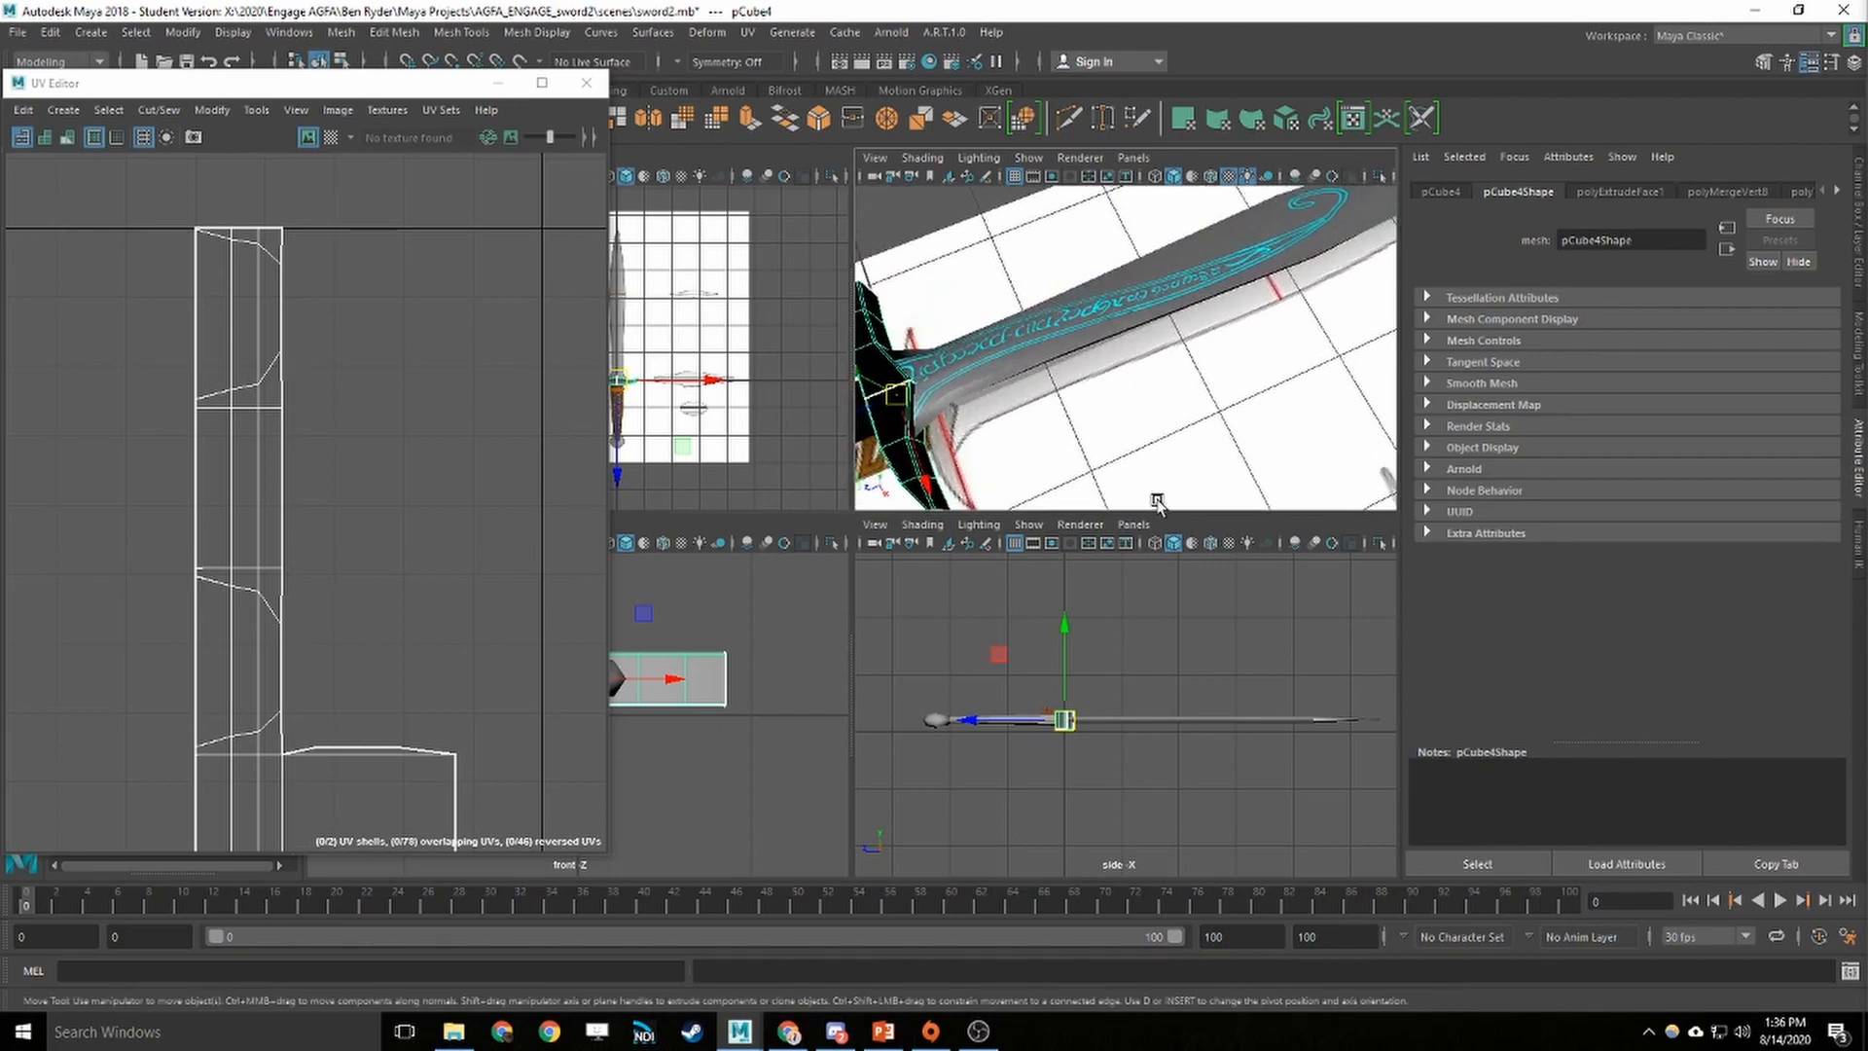